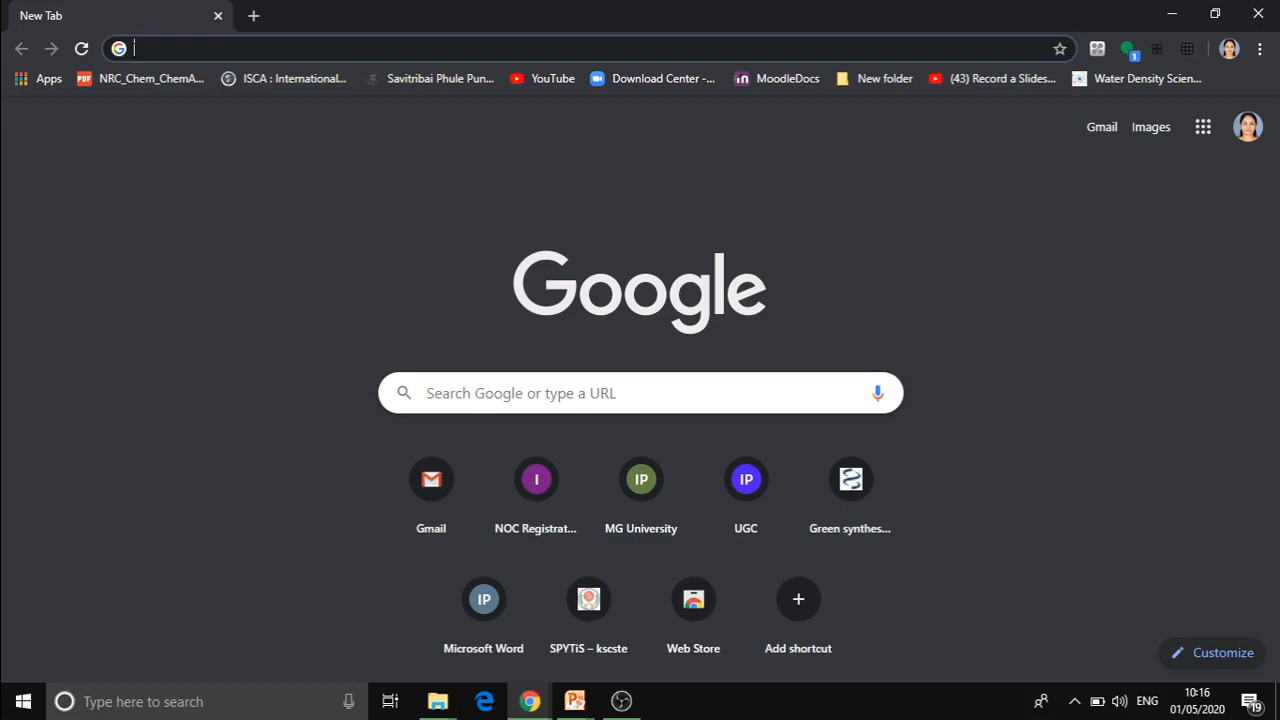
Search the web for google forms and open the personal version of Google Forms from its official page.
text(g)
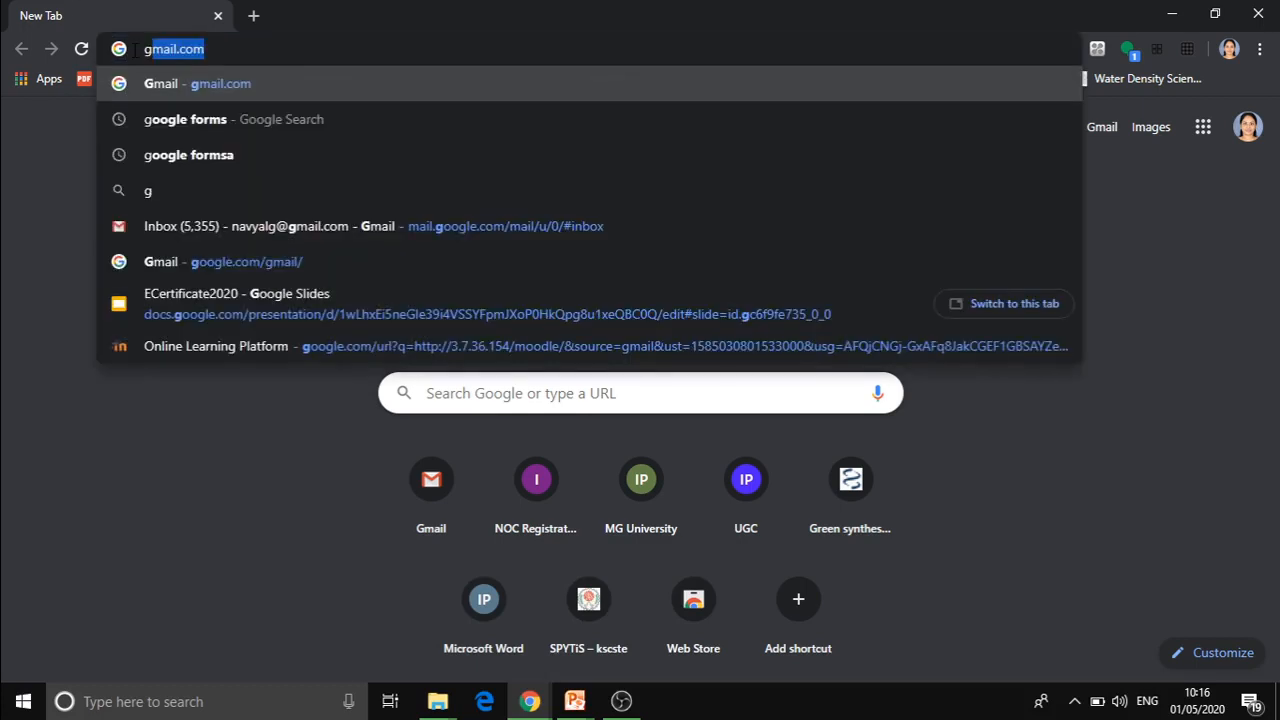
text(oogl)
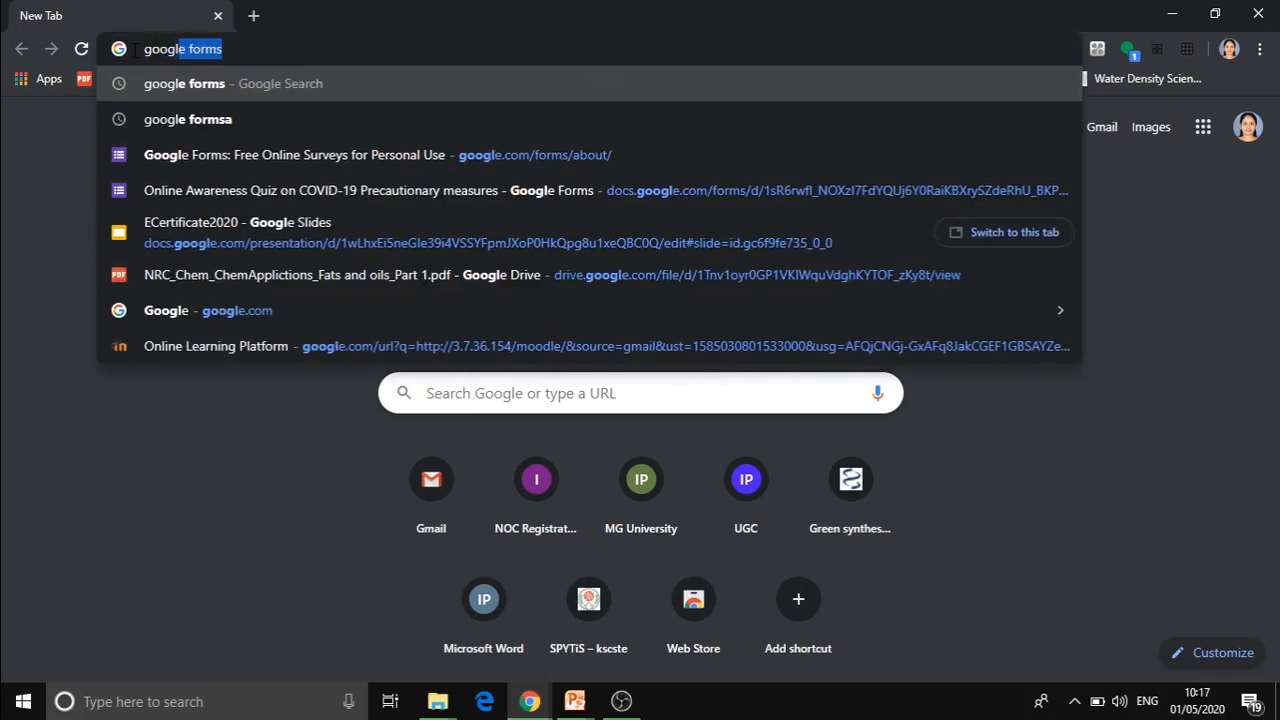
key(Return)
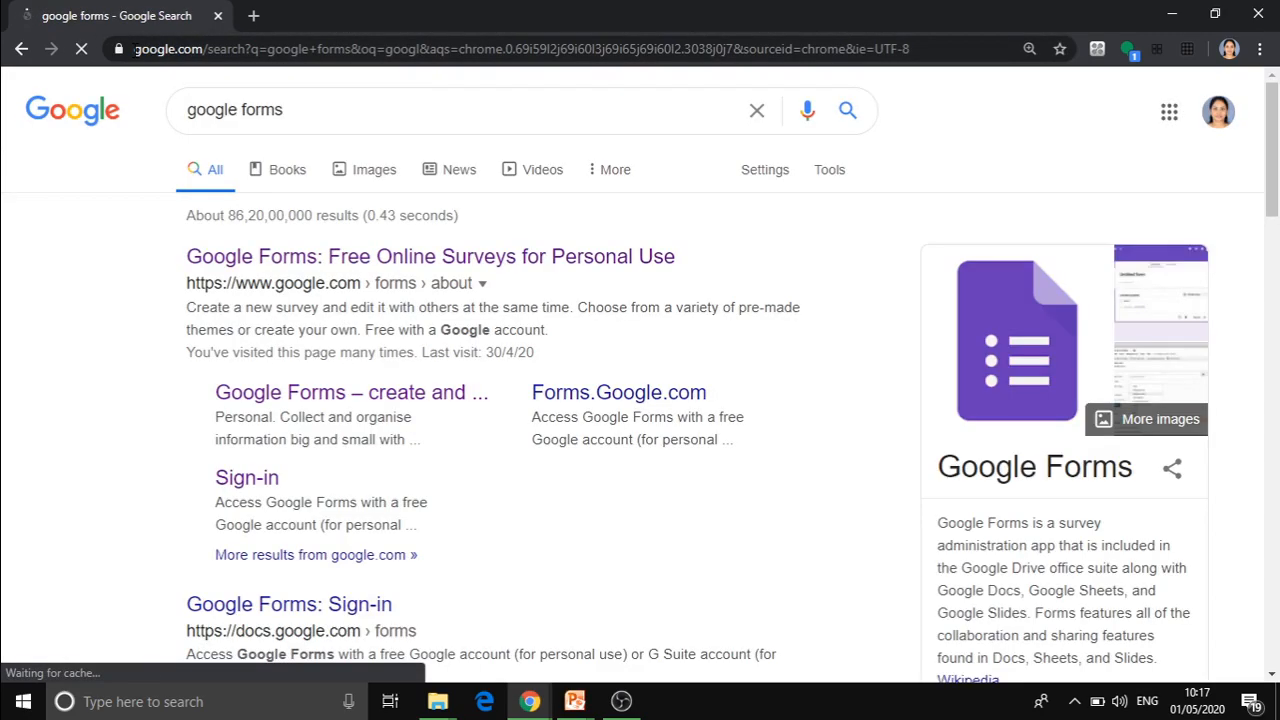
click(262, 264)
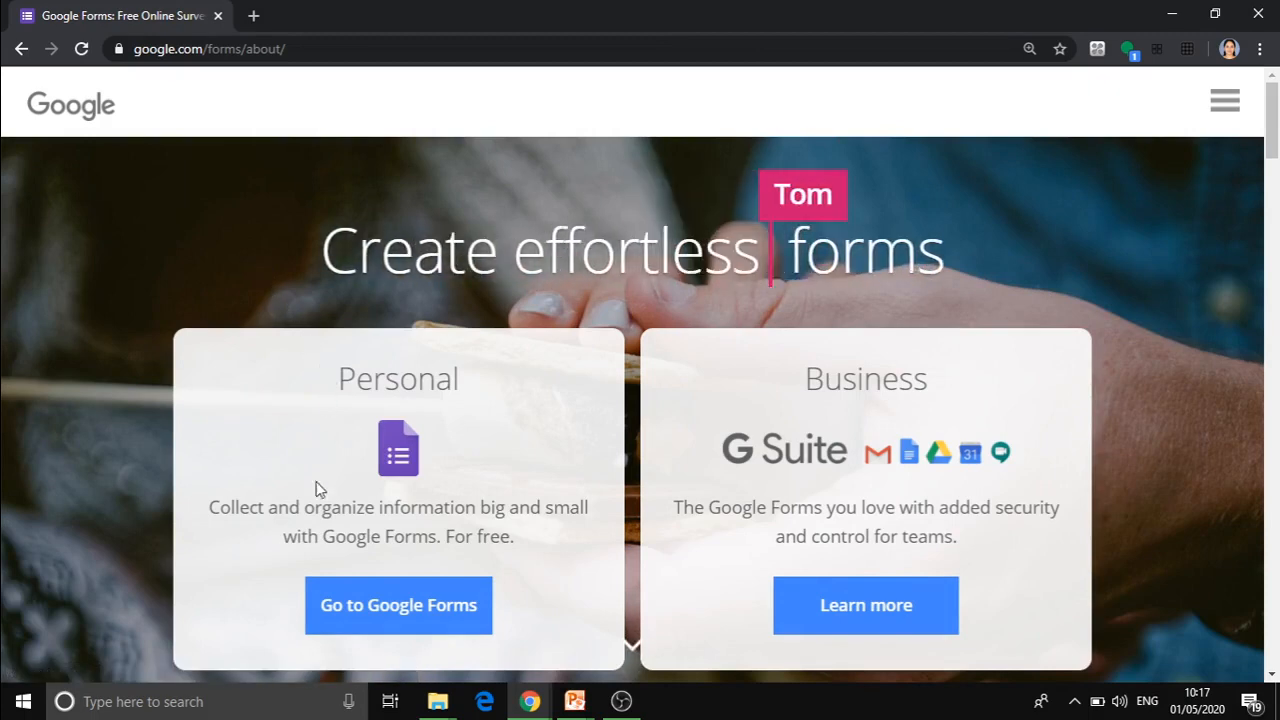
click(348, 616)
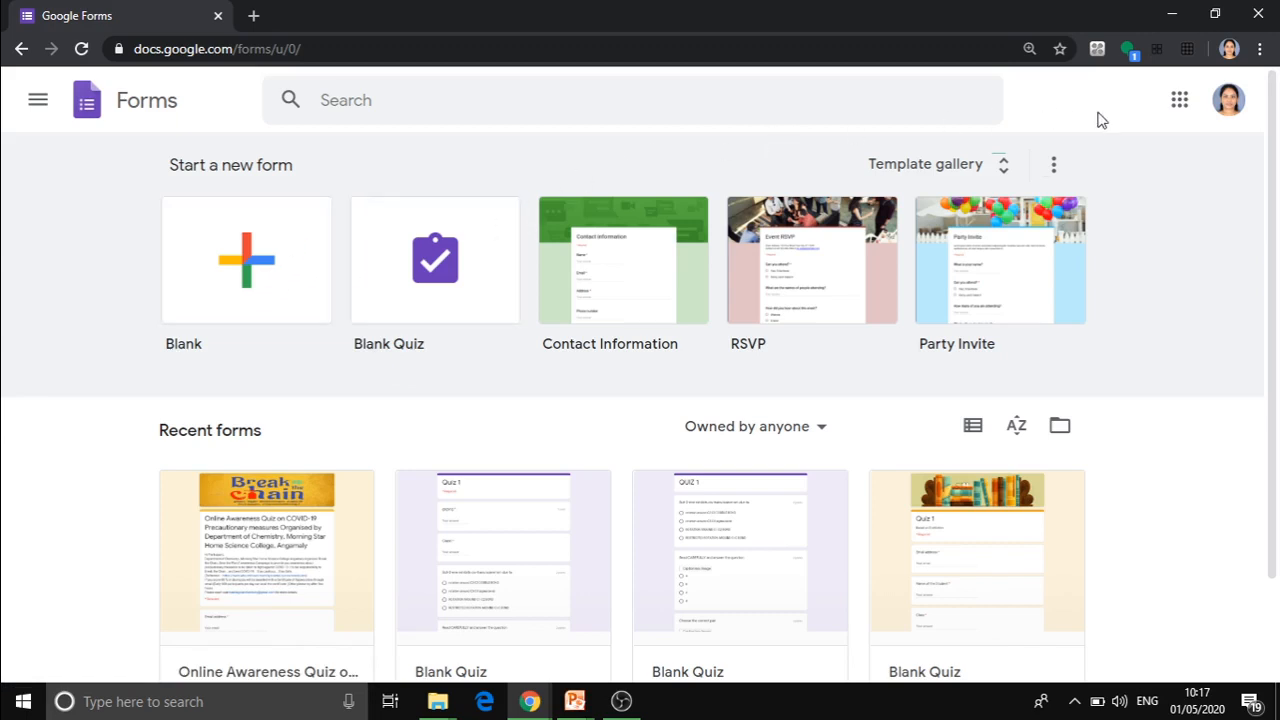
Open Google Docs from the list of Google apps and switch from there to Forms.
click(1179, 102)
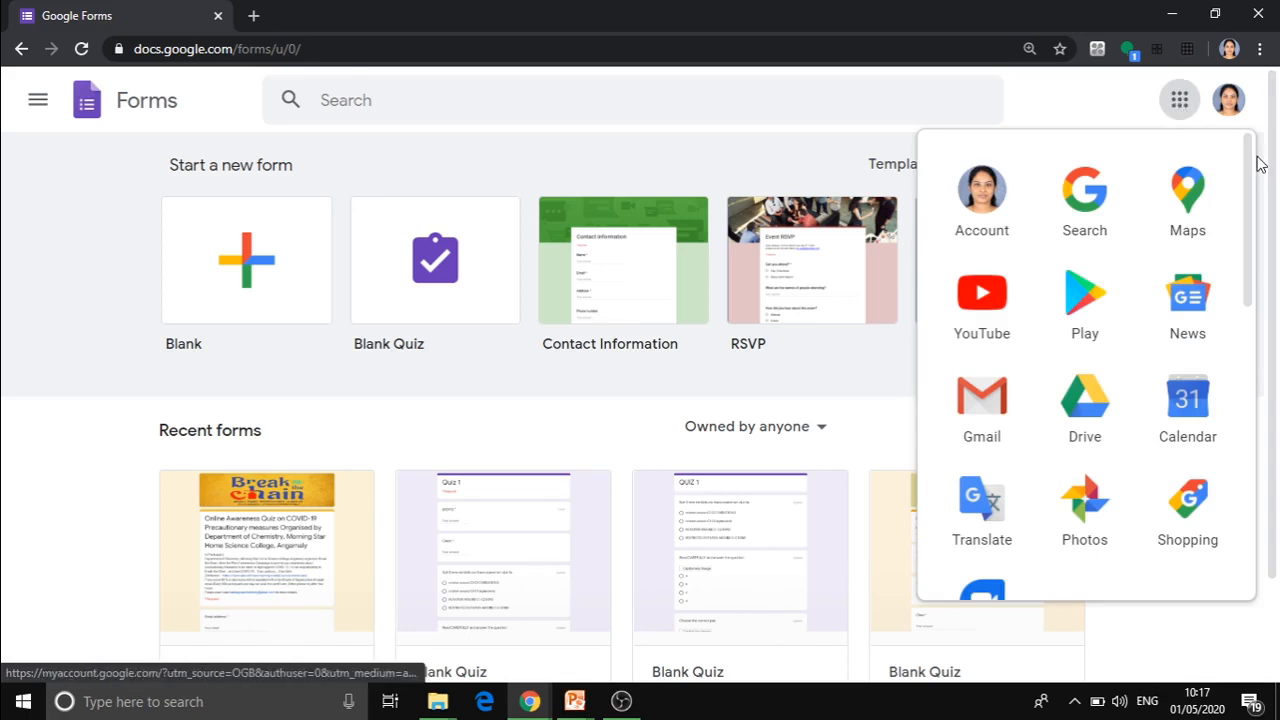
scroll(1249, 229, down, 5)
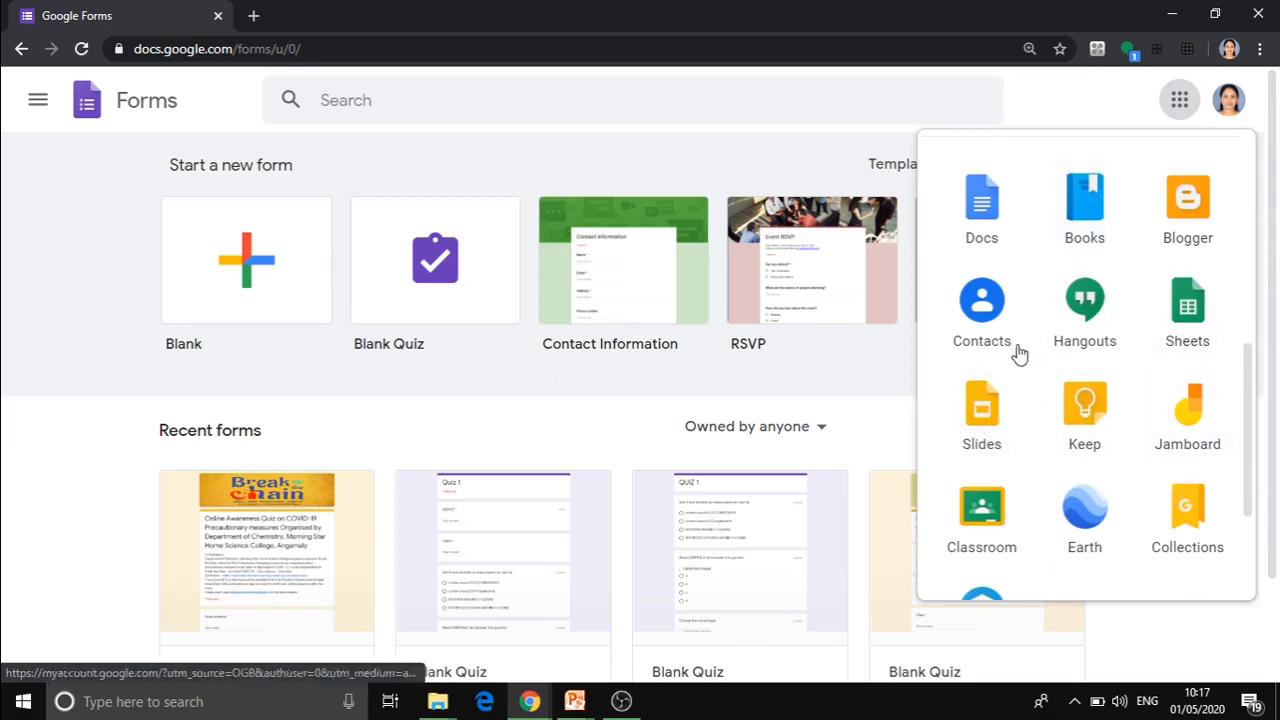
click(978, 212)
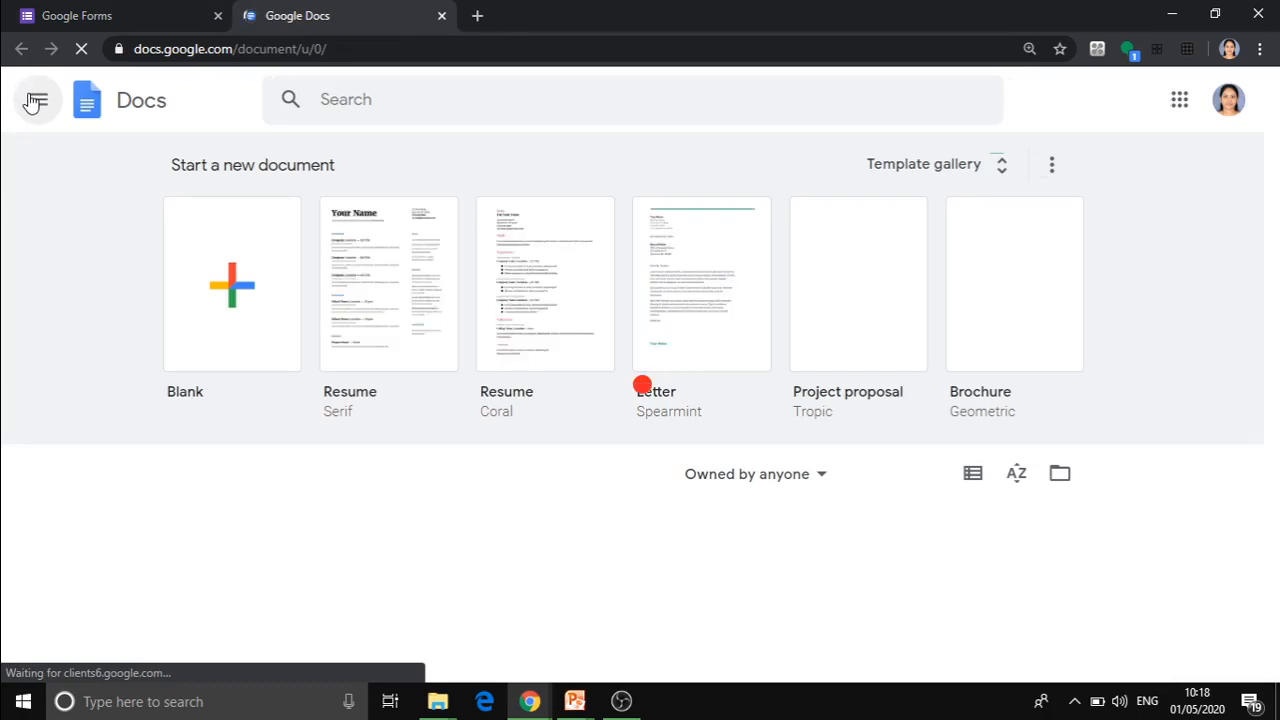
click(36, 101)
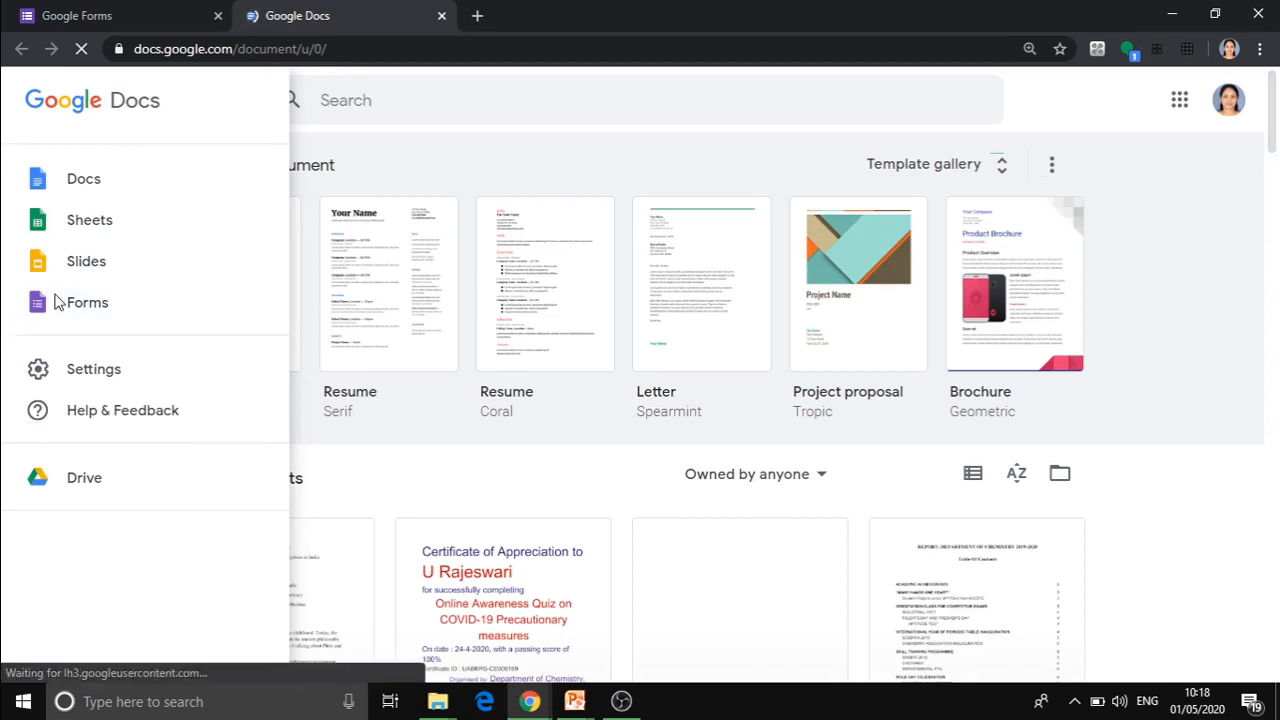
click(57, 303)
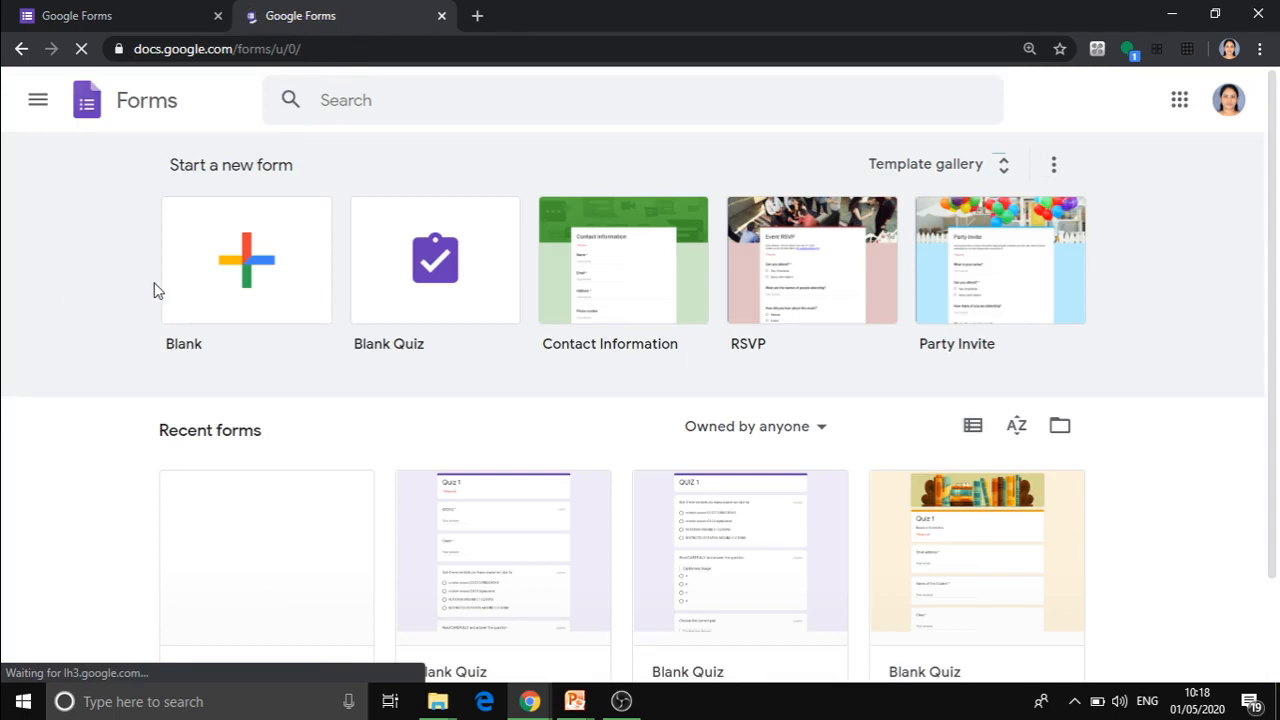
Create a blank form, name it "Ecertificate quiz 2020" and apply the same name as the form's title.
click(245, 271)
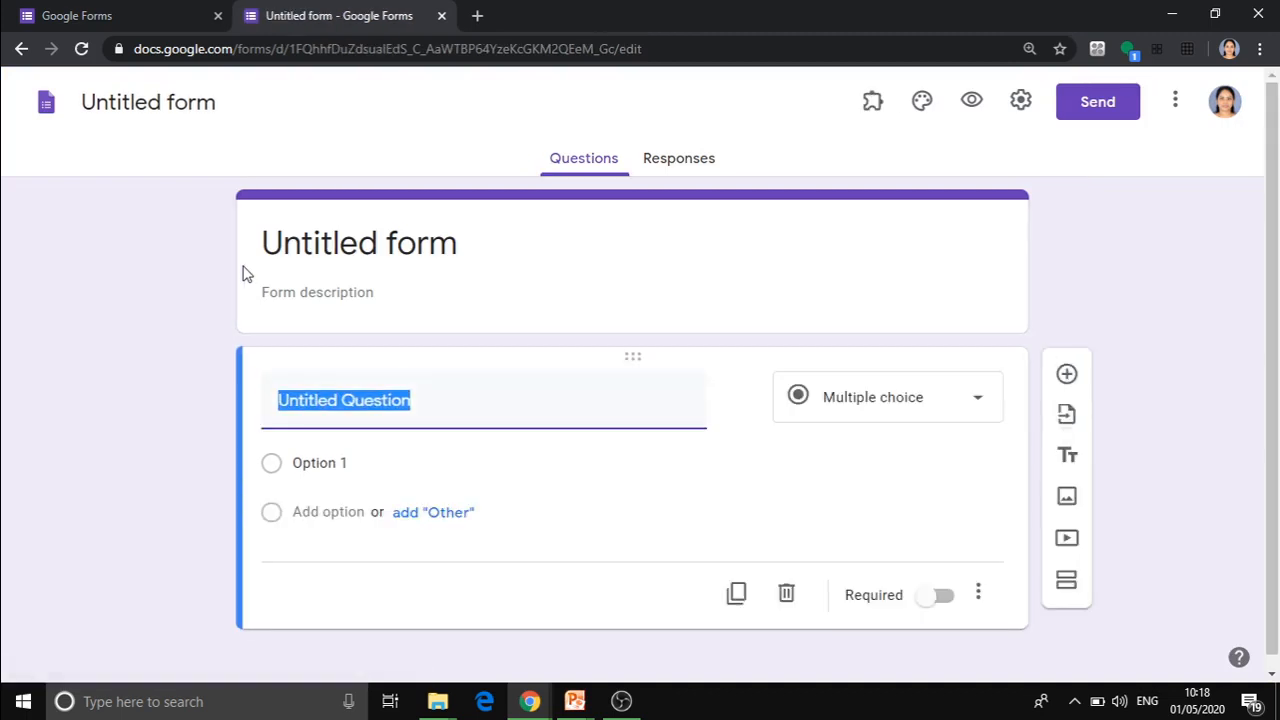
click(138, 101)
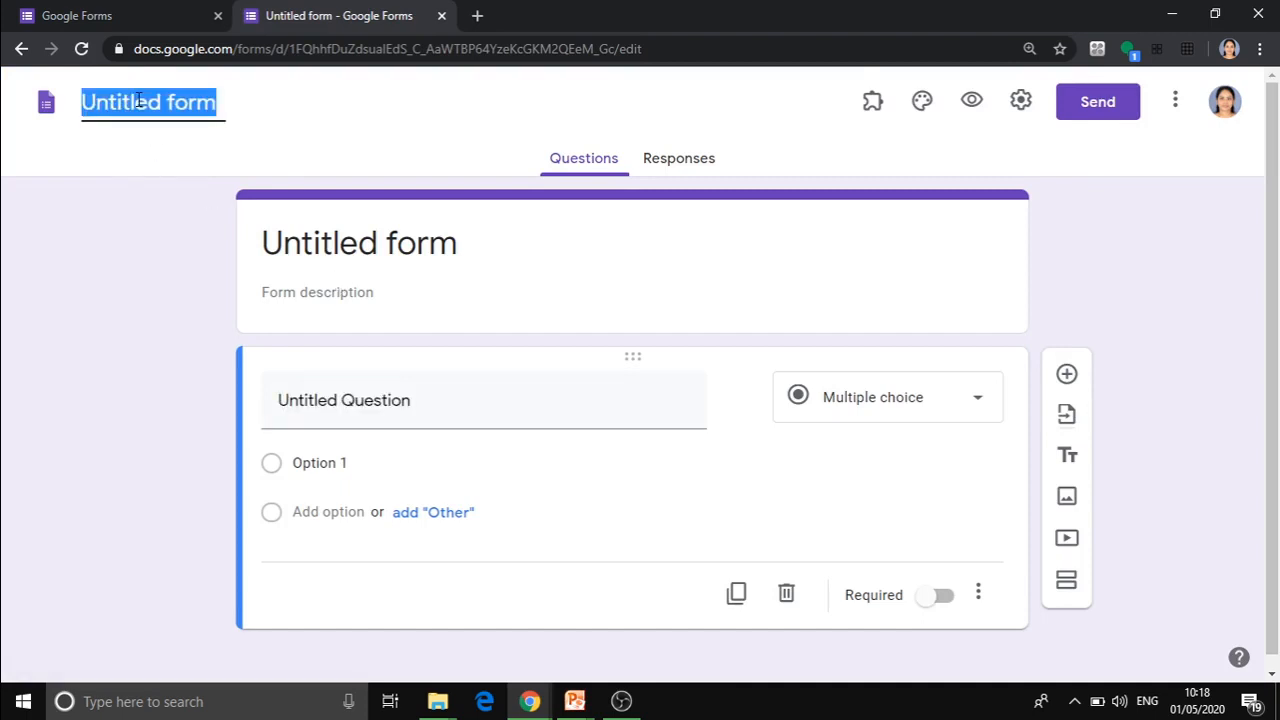
text(E)
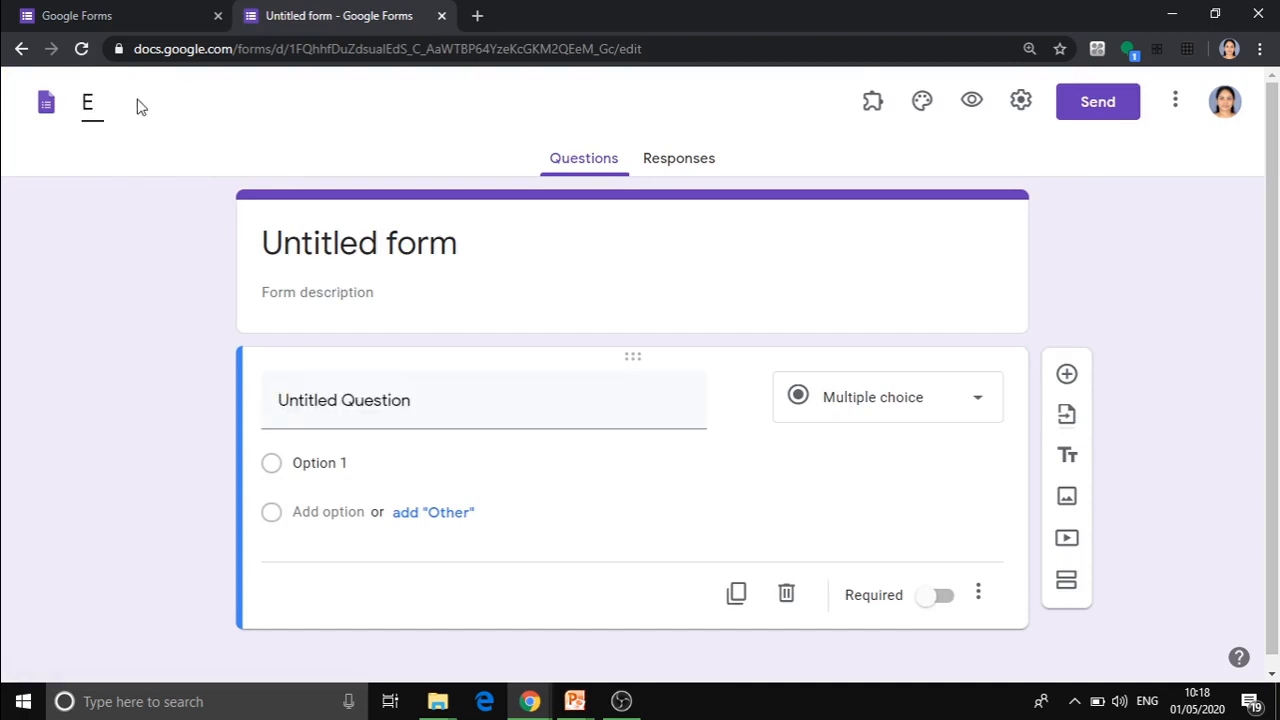
text(certificate)
text(qui)
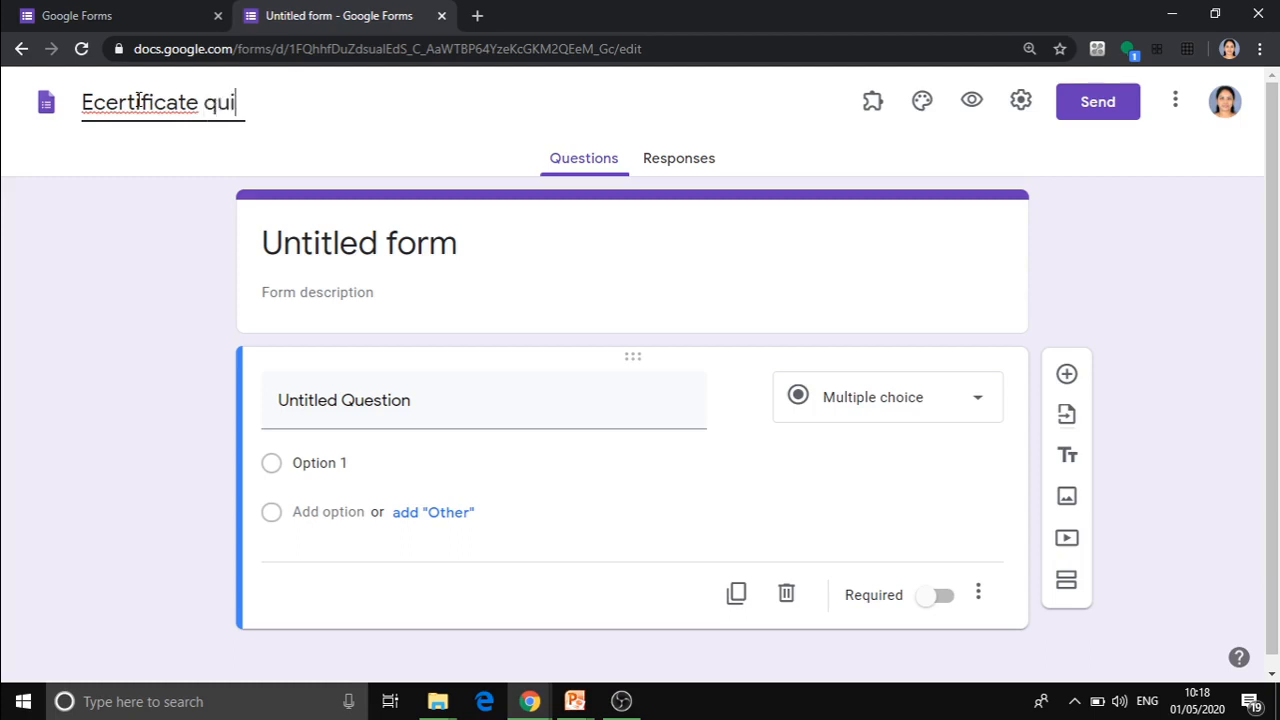
text(z 2020)
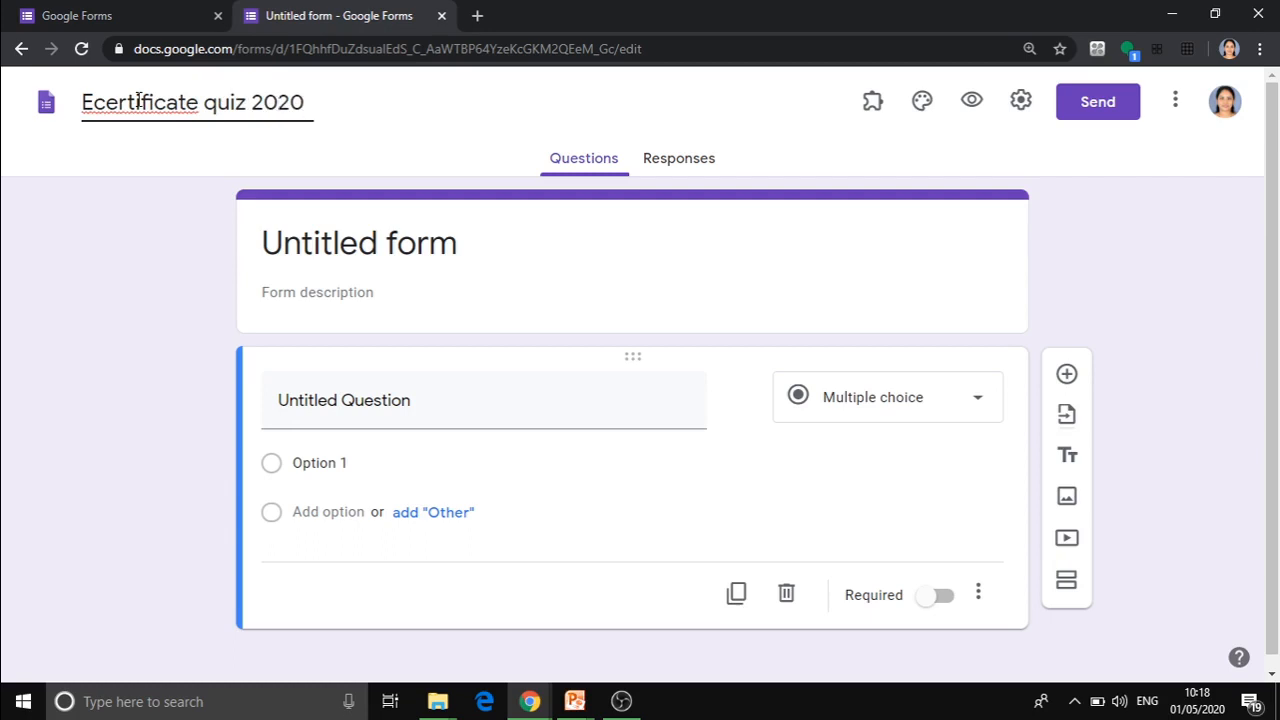
click(330, 243)
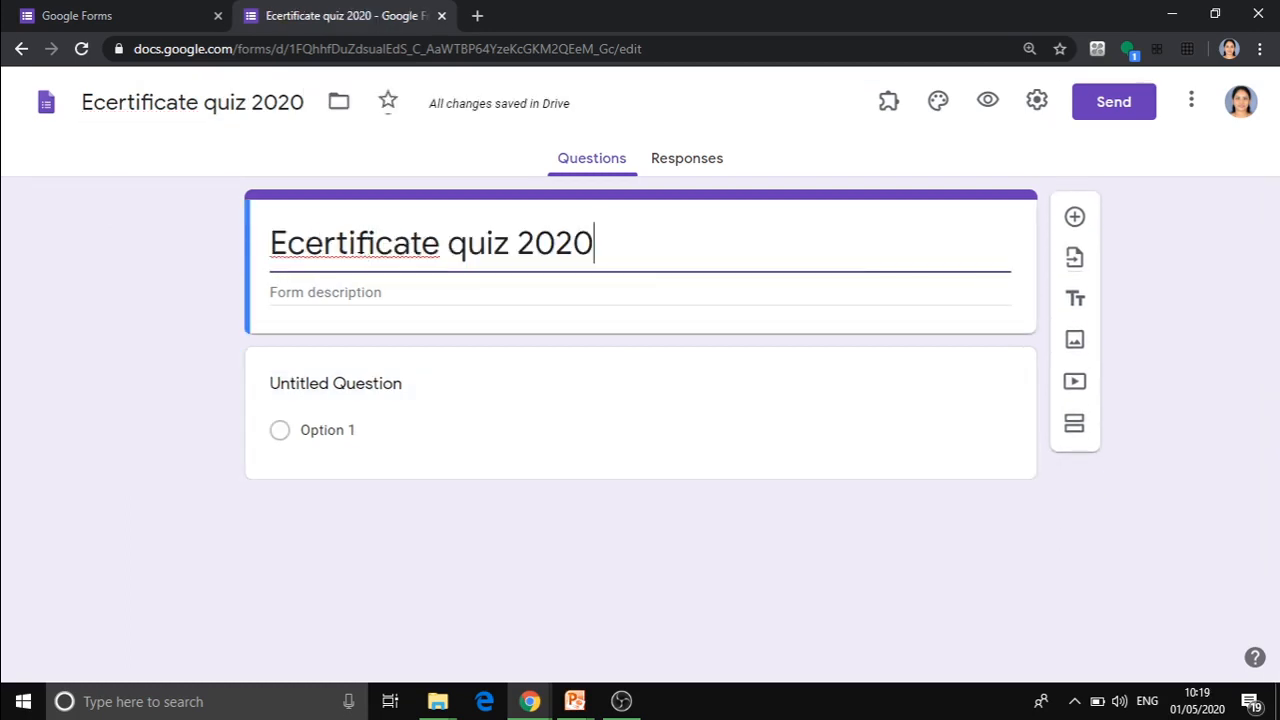
Enter the form description "This is a quiz based on how to generate e certificate along with forms.".
click(343, 286)
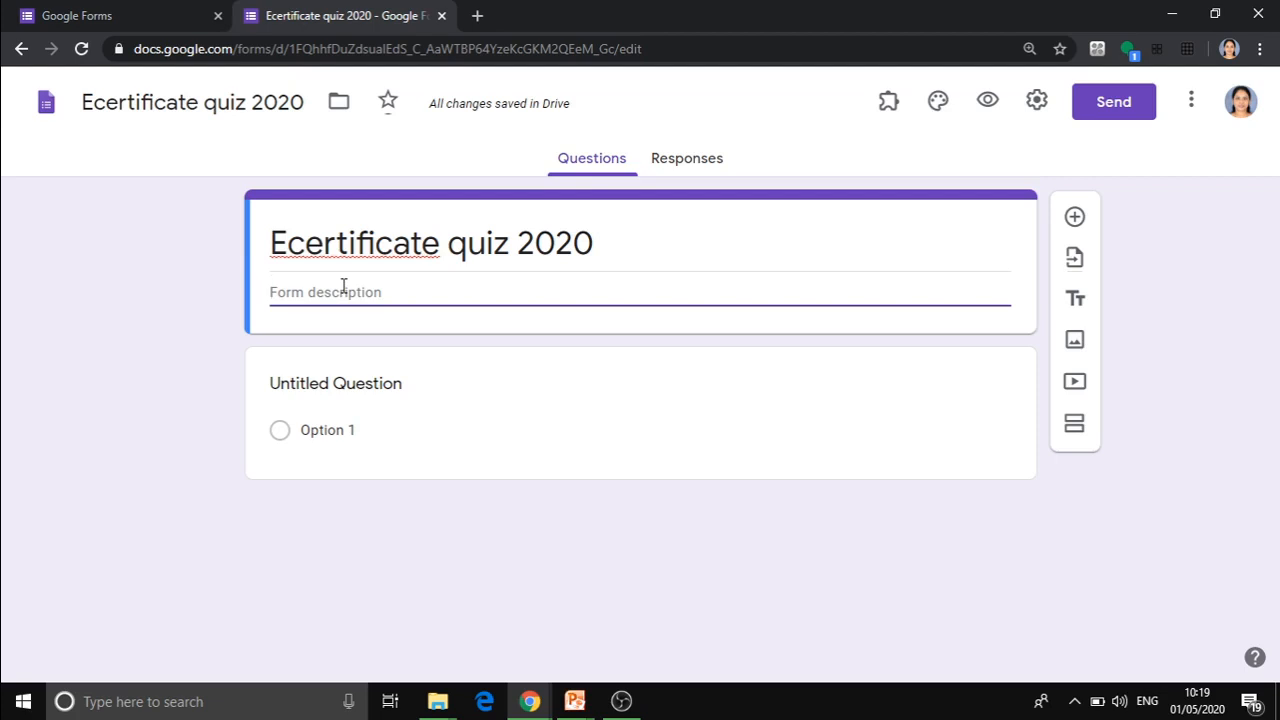
text(This ia)
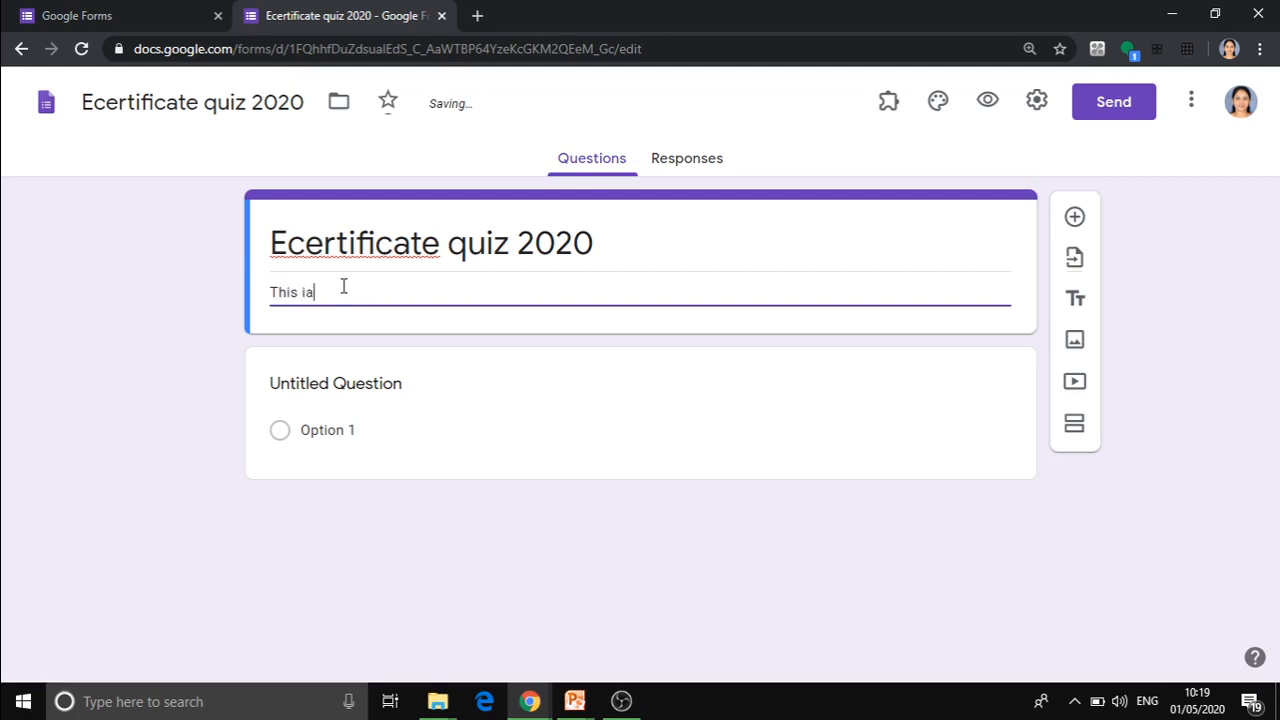
key(BackSpace)
text(s aquiz )
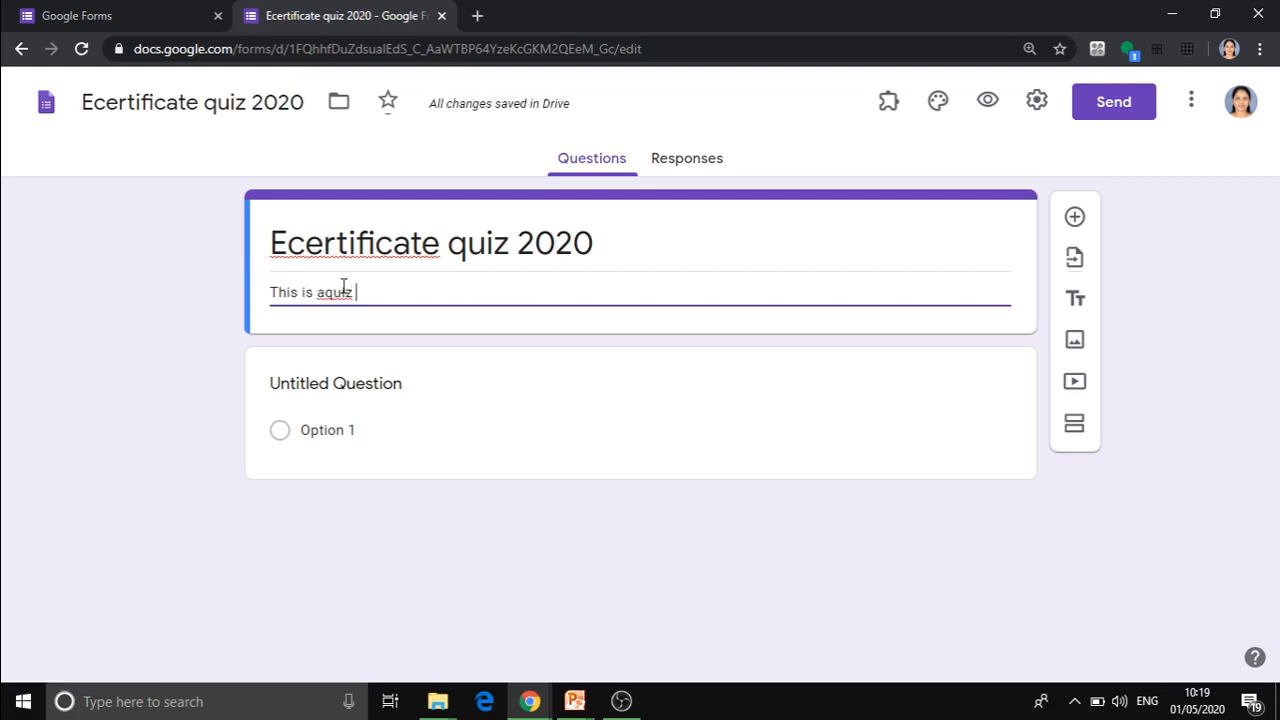
text(based on)
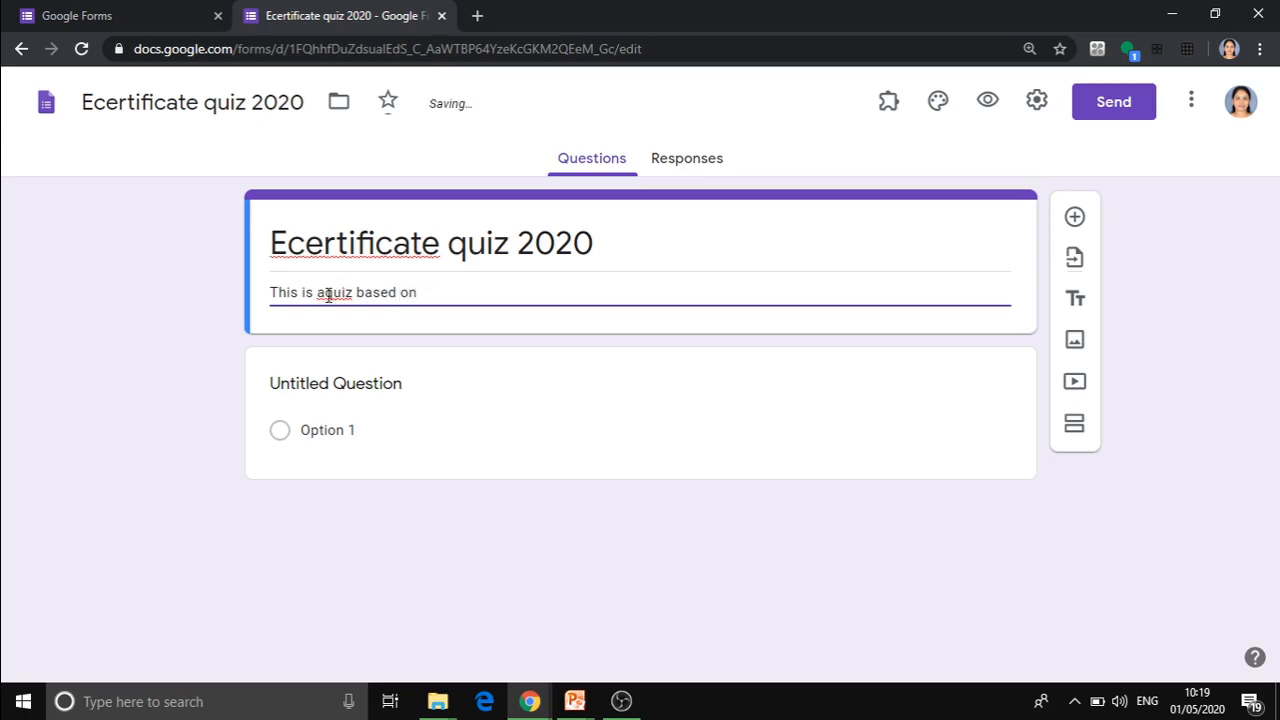
click(325, 294)
click(430, 293)
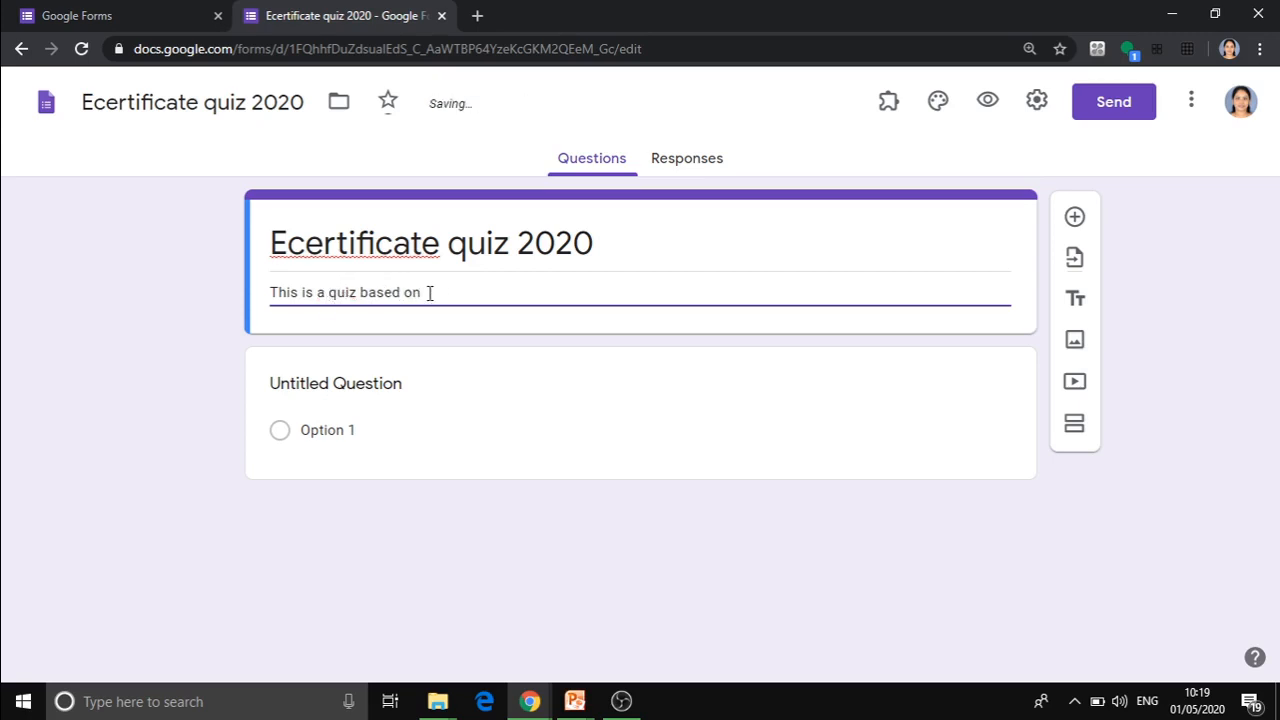
text(how to genera)
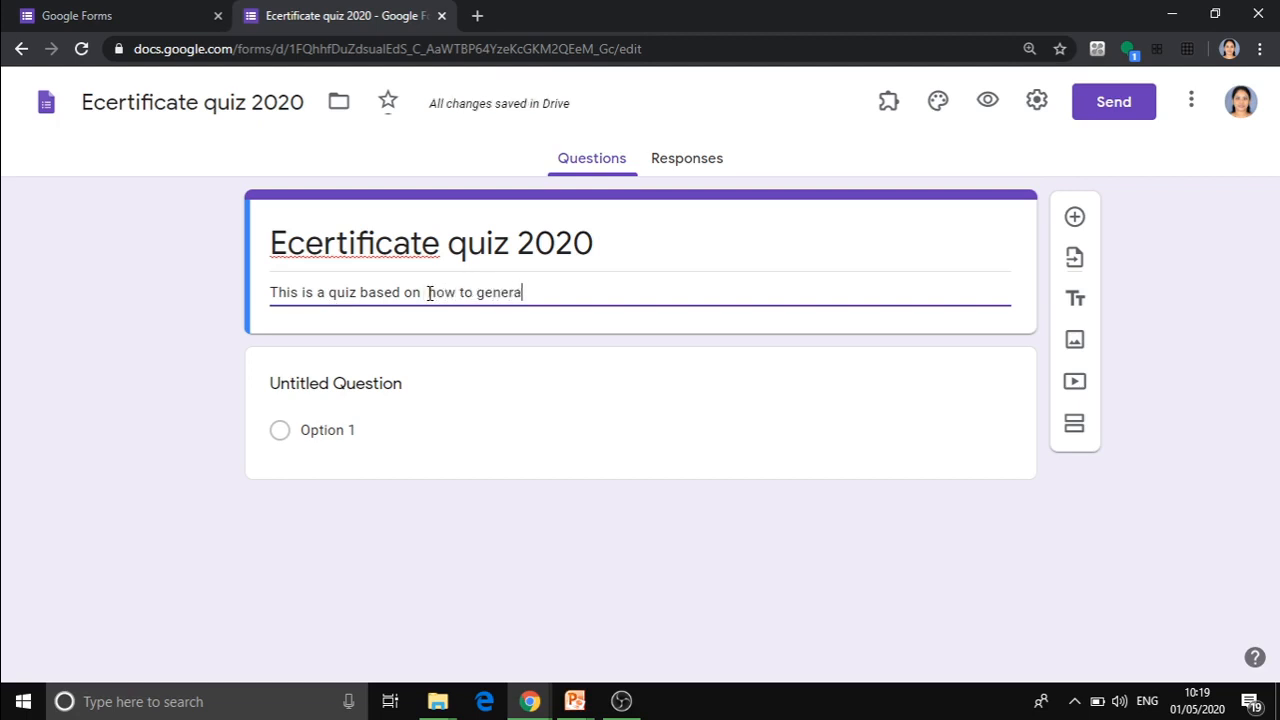
text(te e certificate)
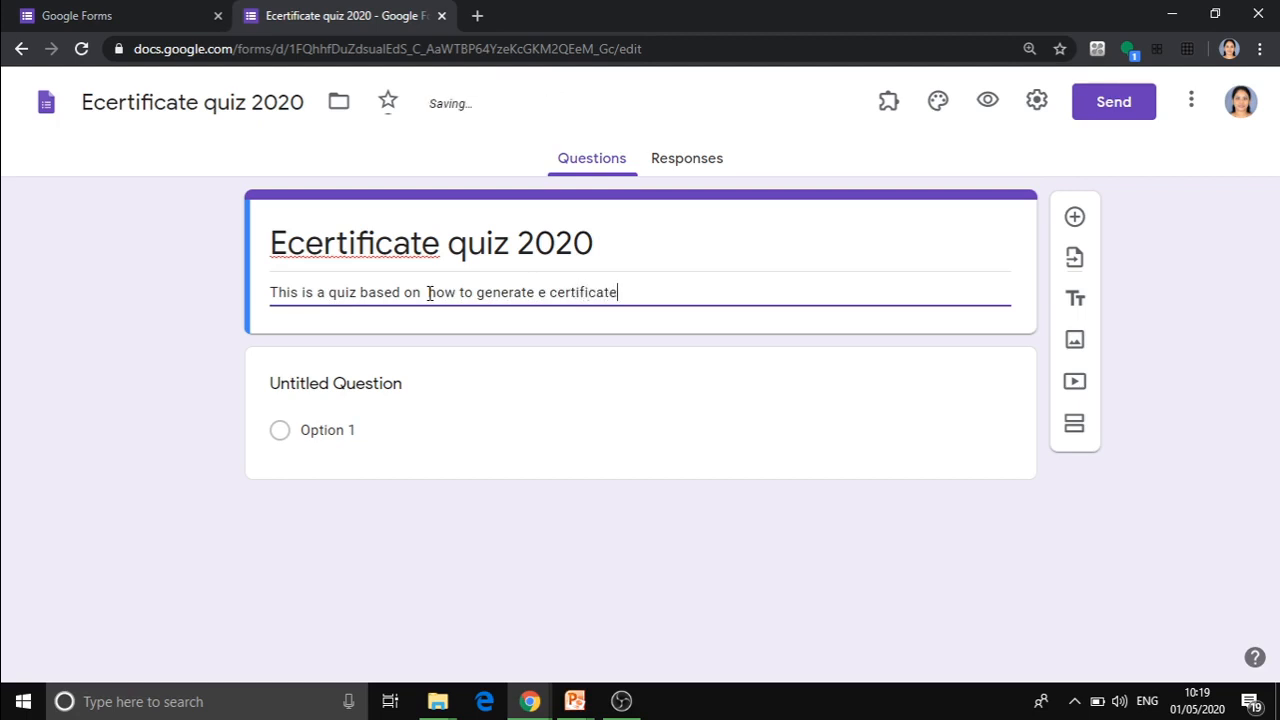
text( along w)
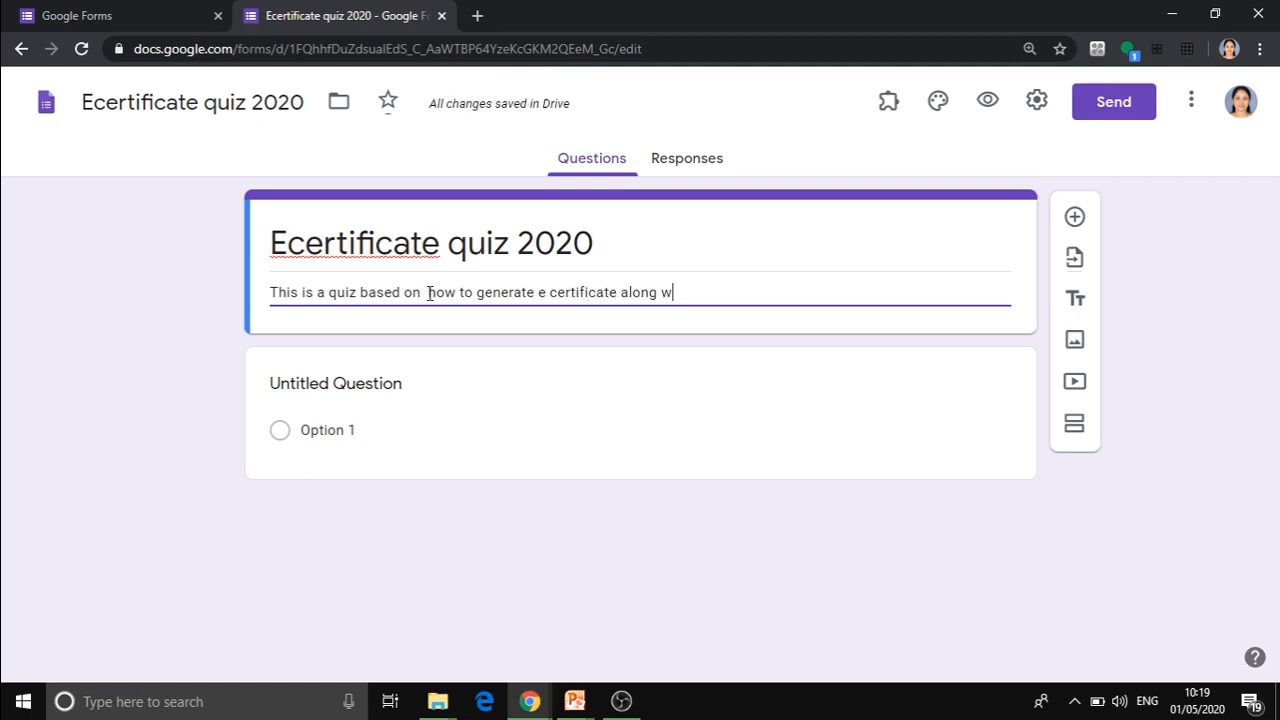
text(ith forms.)
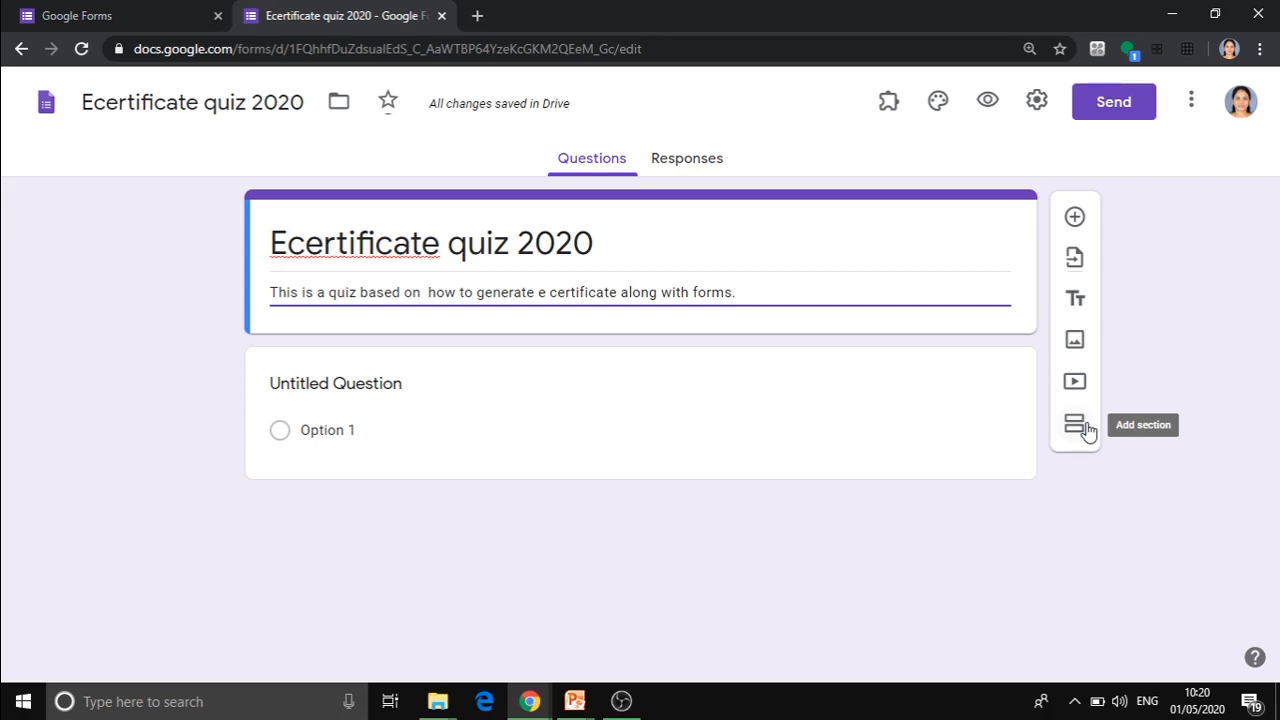
Title the first question "Name of the Participant" and keep it as a Short answer question.
click(390, 384)
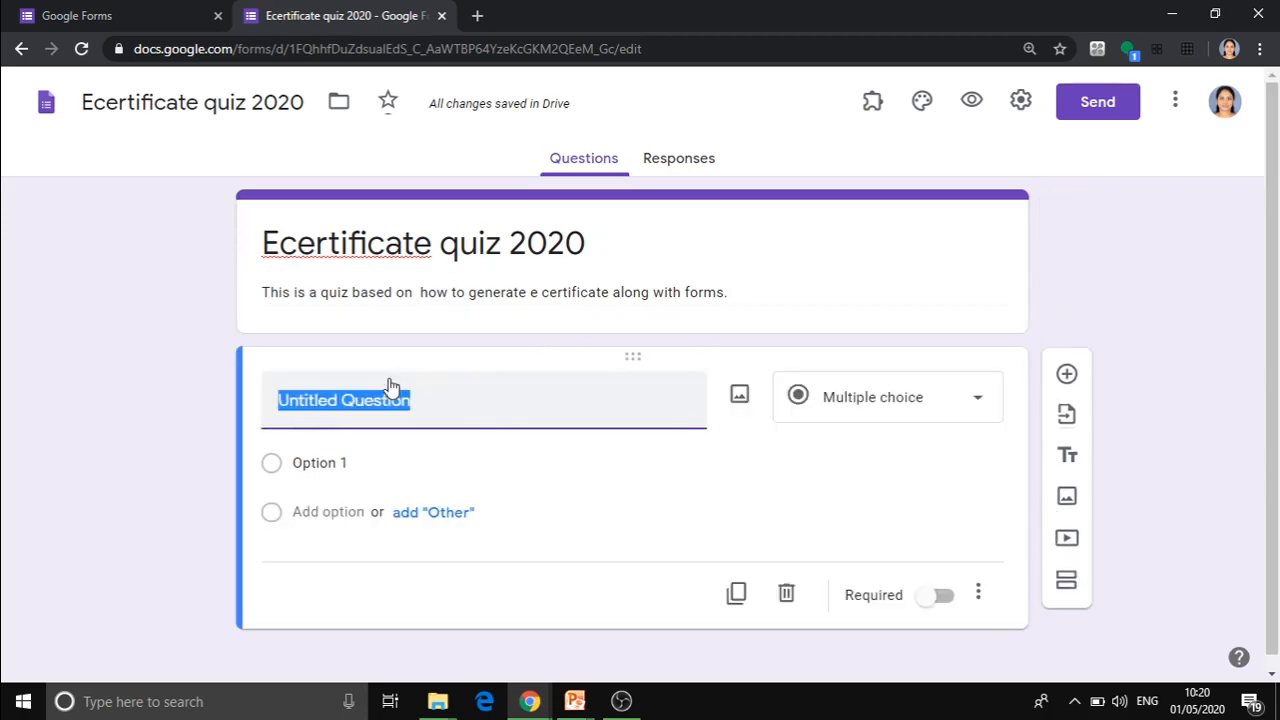
text(Na)
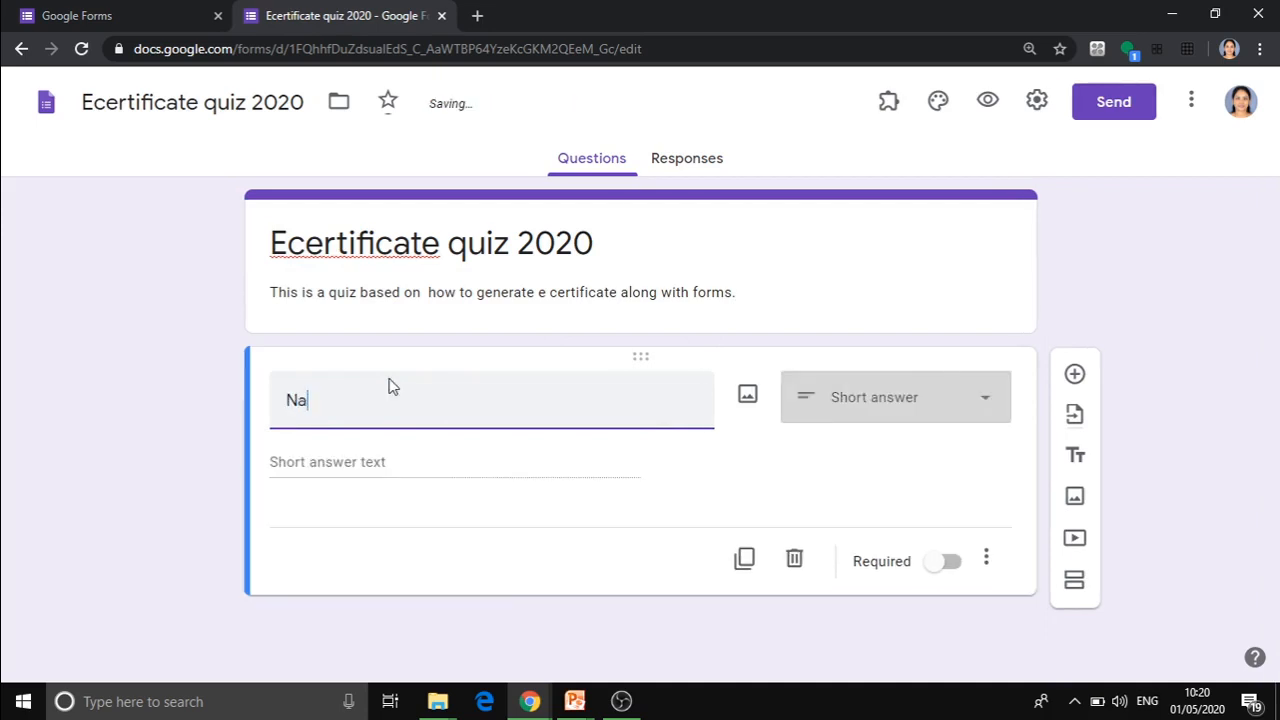
text(me of )
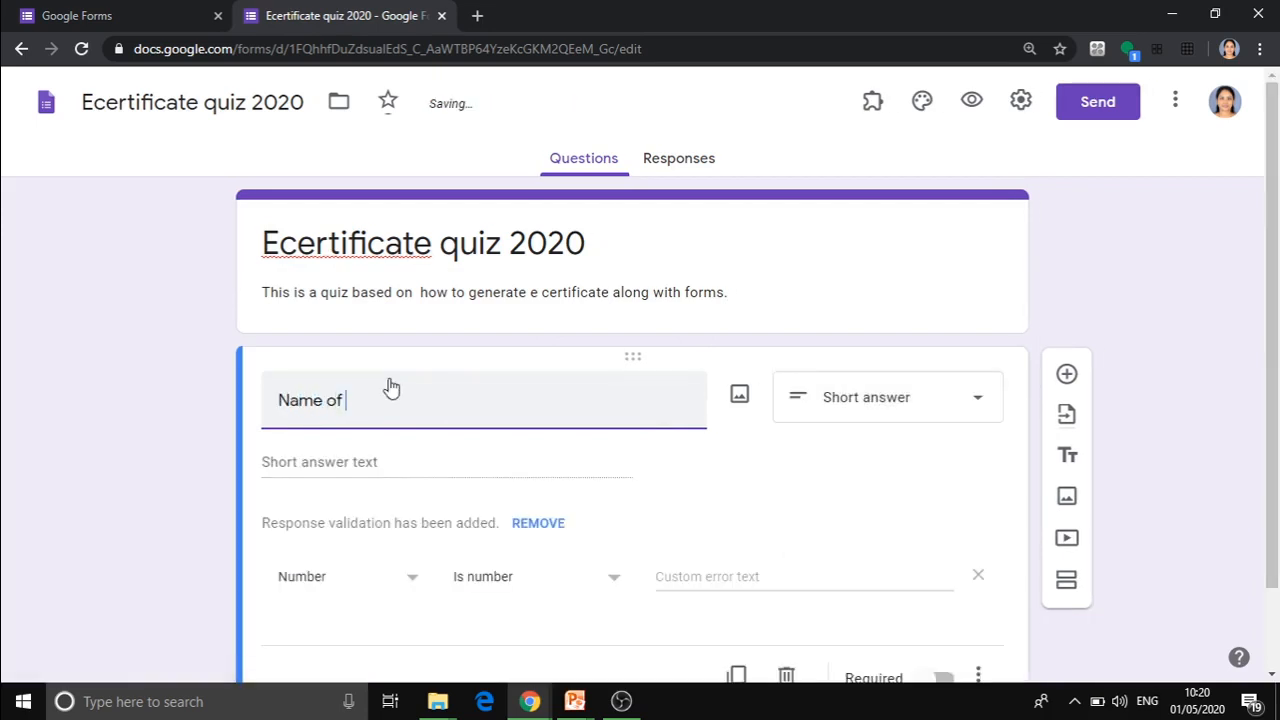
text(the Partipi)
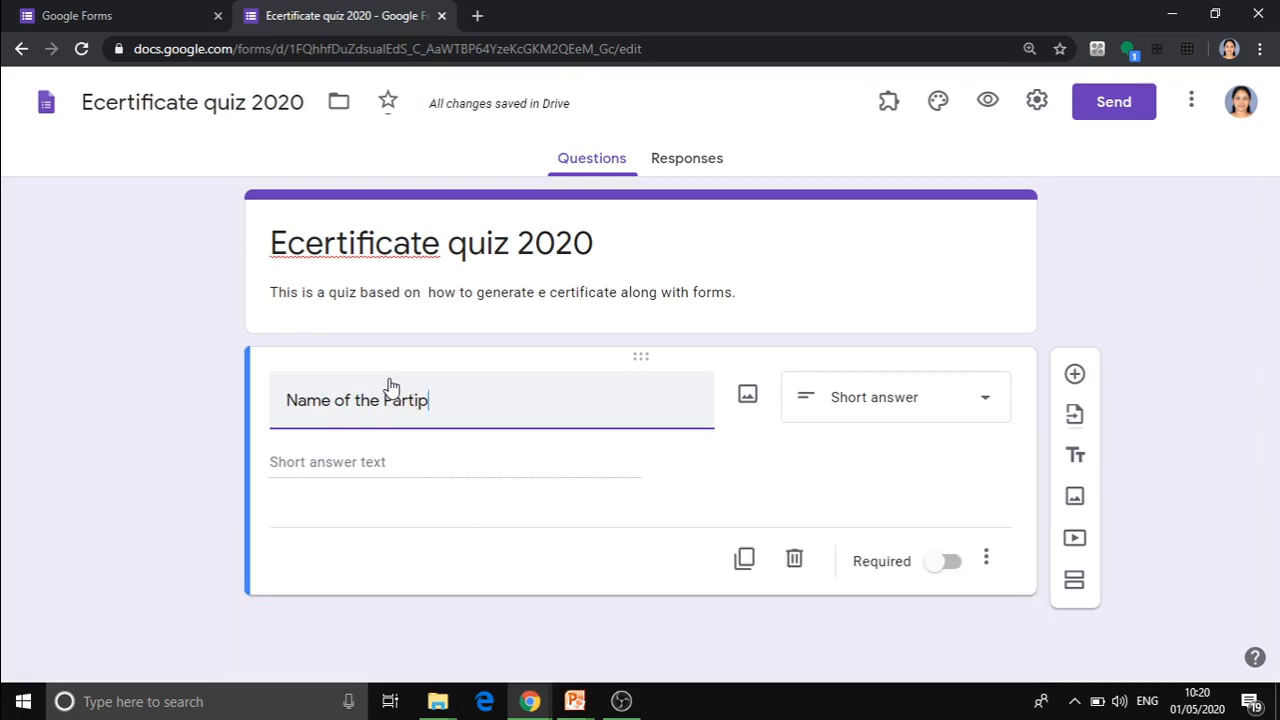
key(BackSpace)
key(BackSpace)
text(cipant)
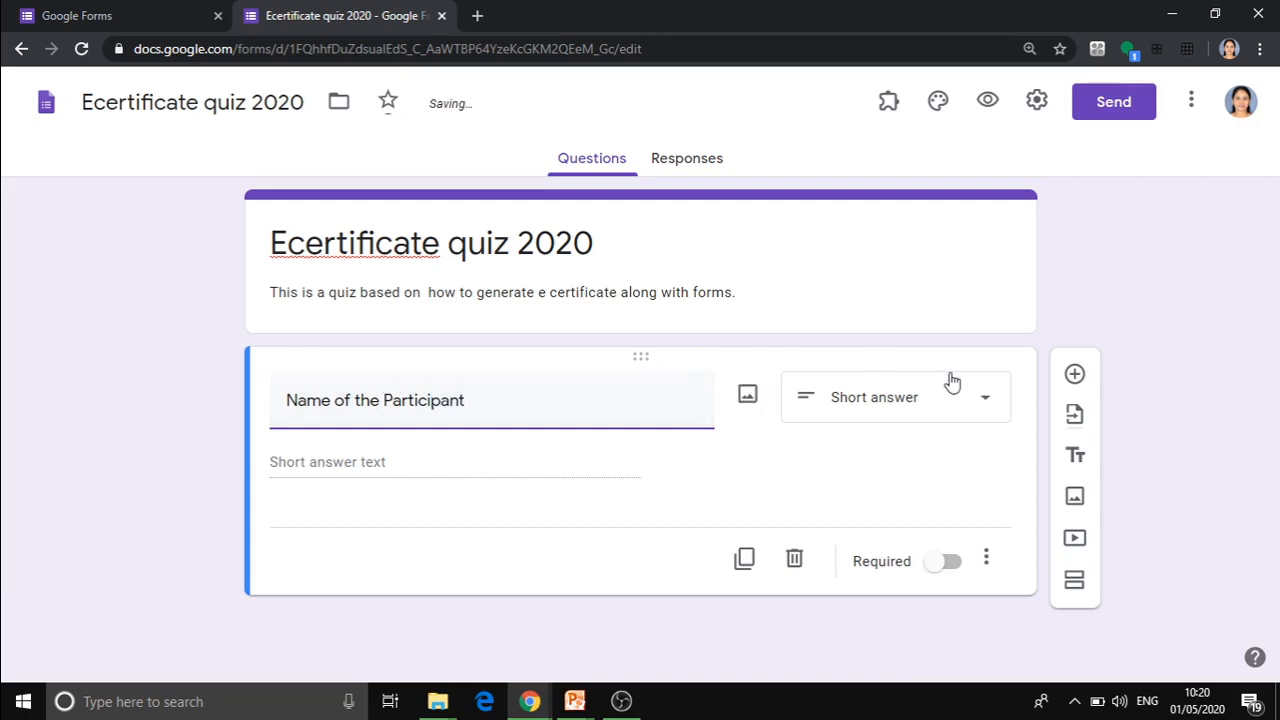
click(985, 405)
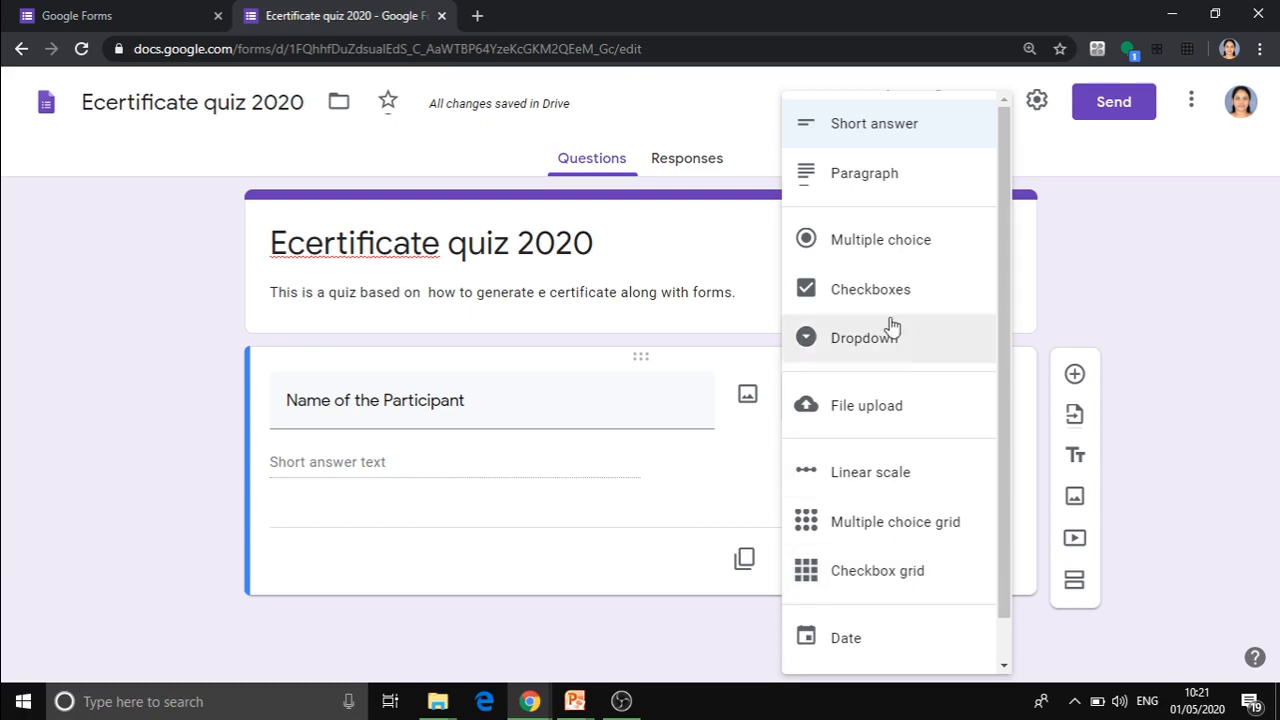
click(578, 487)
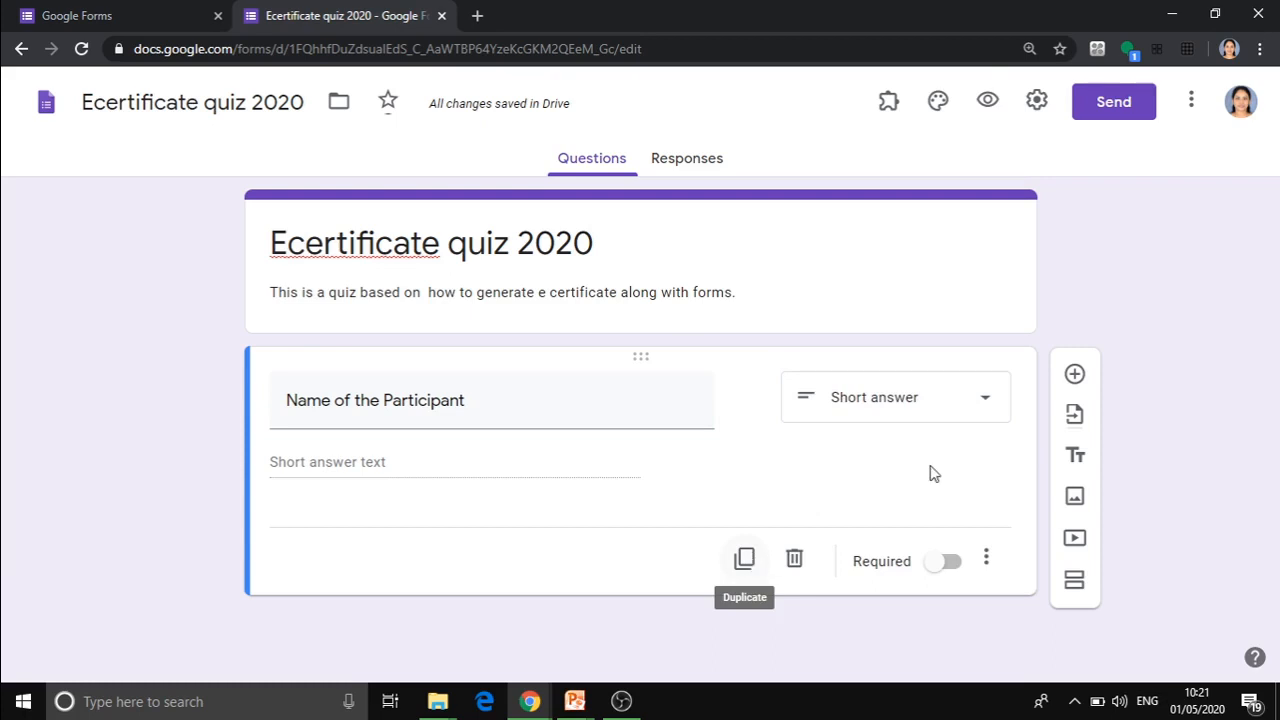
Add a second question titled "Department" below the participant name question.
click(1073, 376)
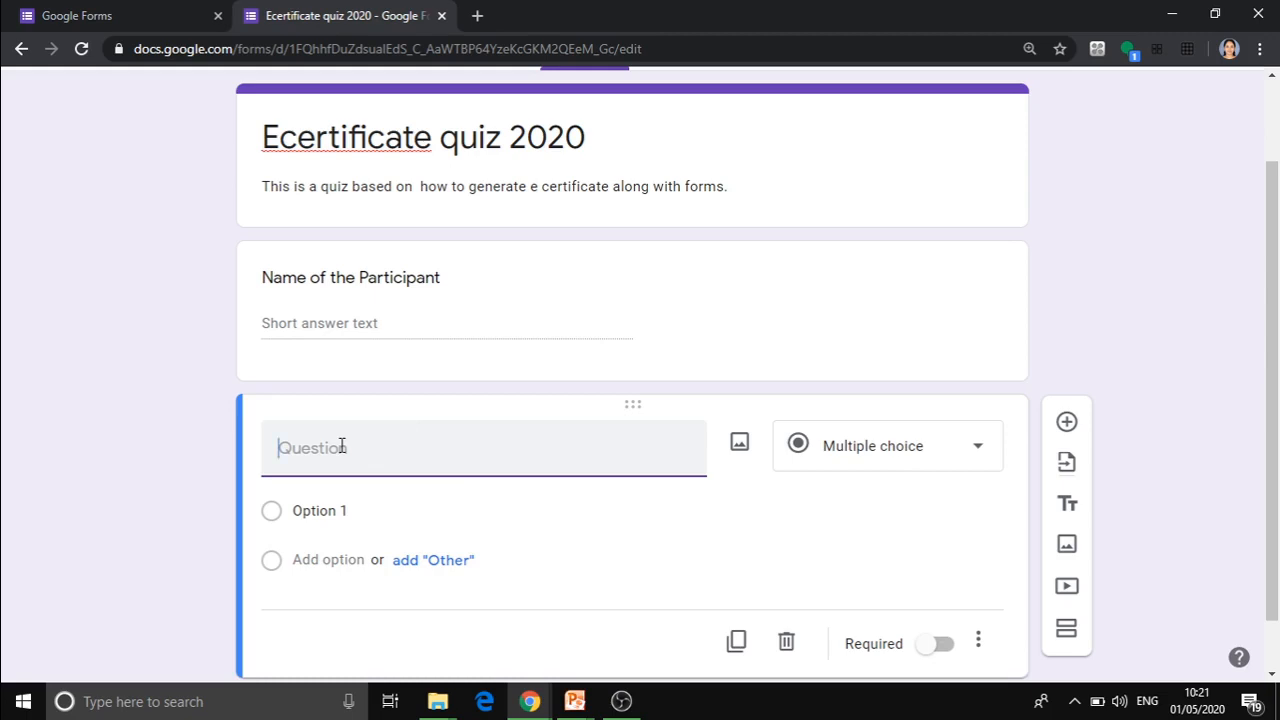
text(Department)
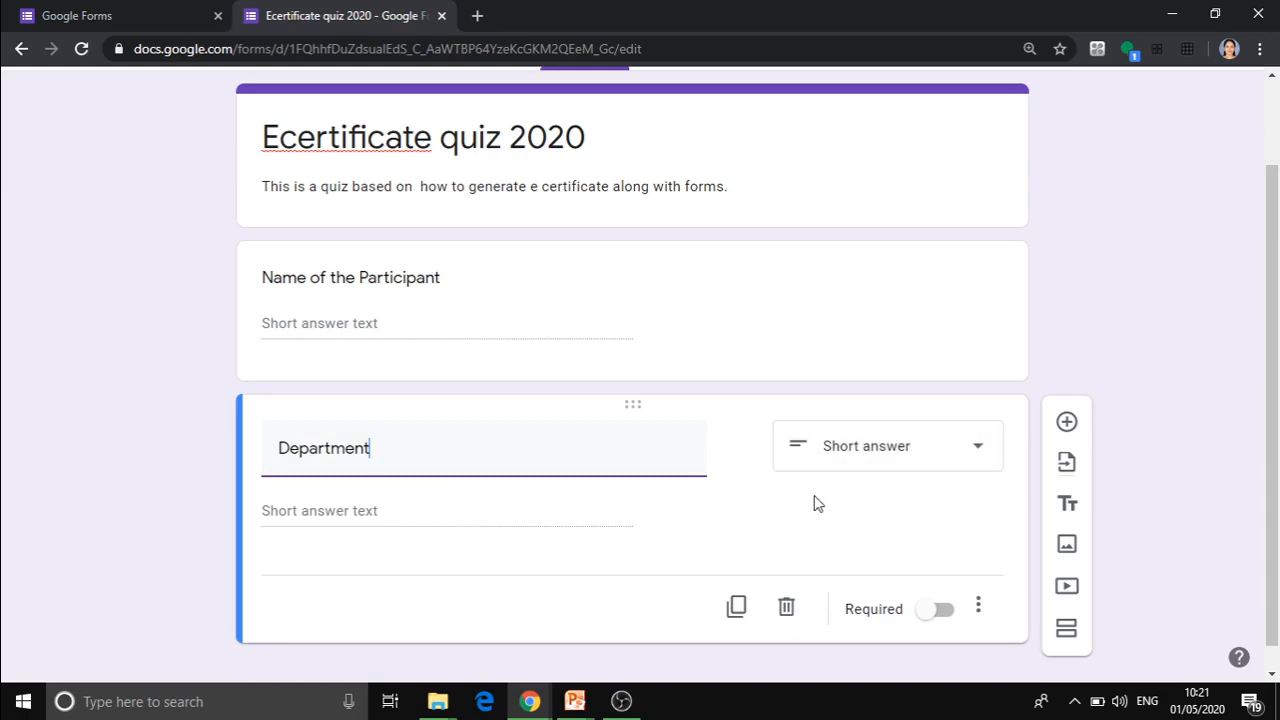
Duplicate the Department question and delete the copy.
scroll(1100, 515, down, 1)
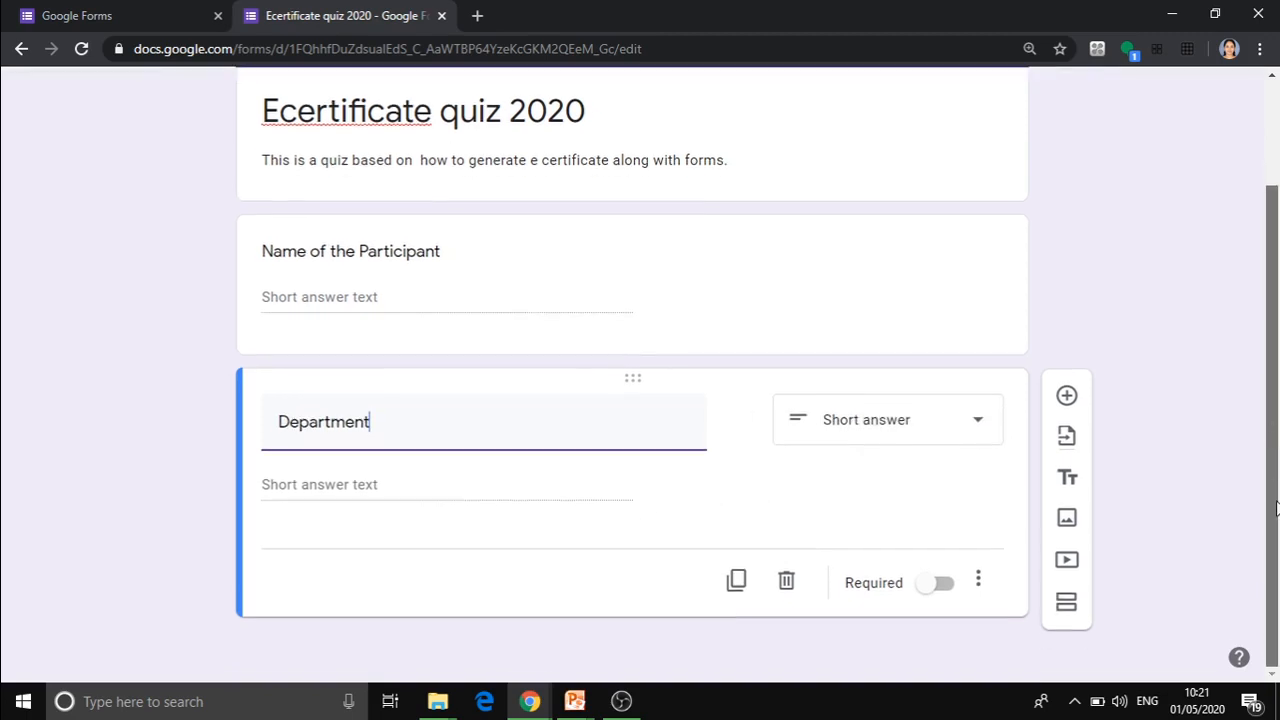
click(736, 581)
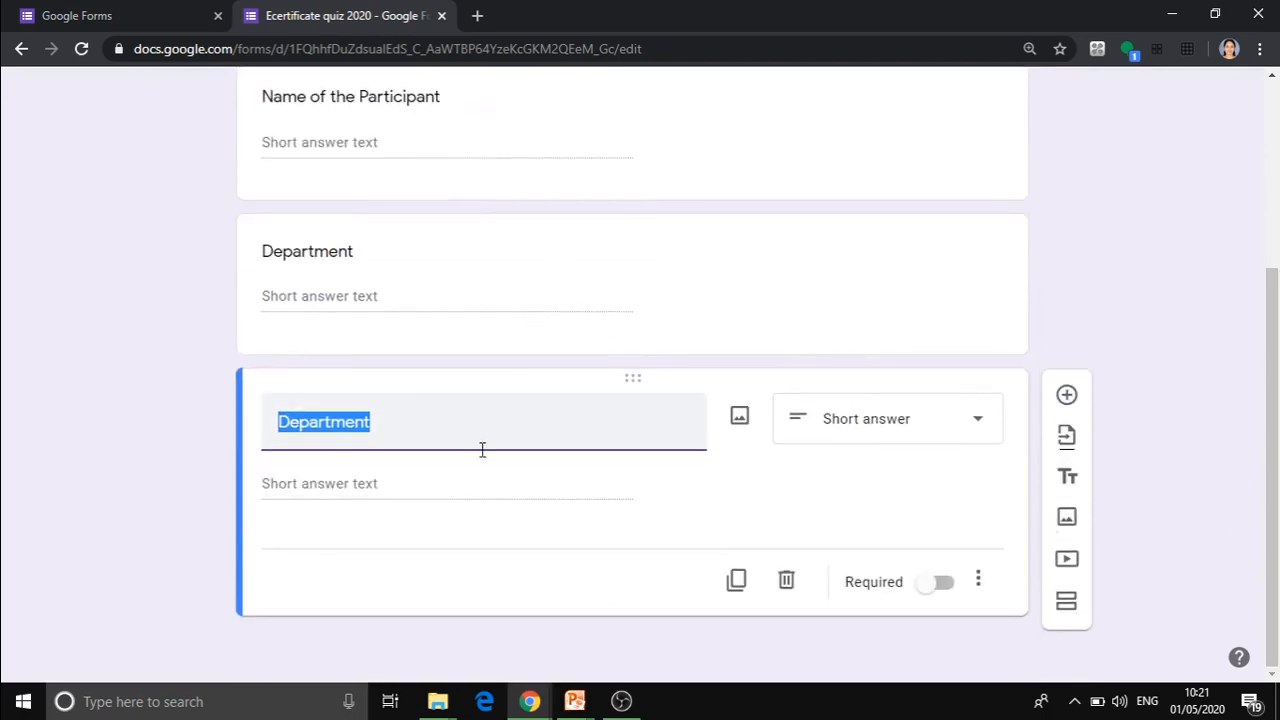
click(787, 588)
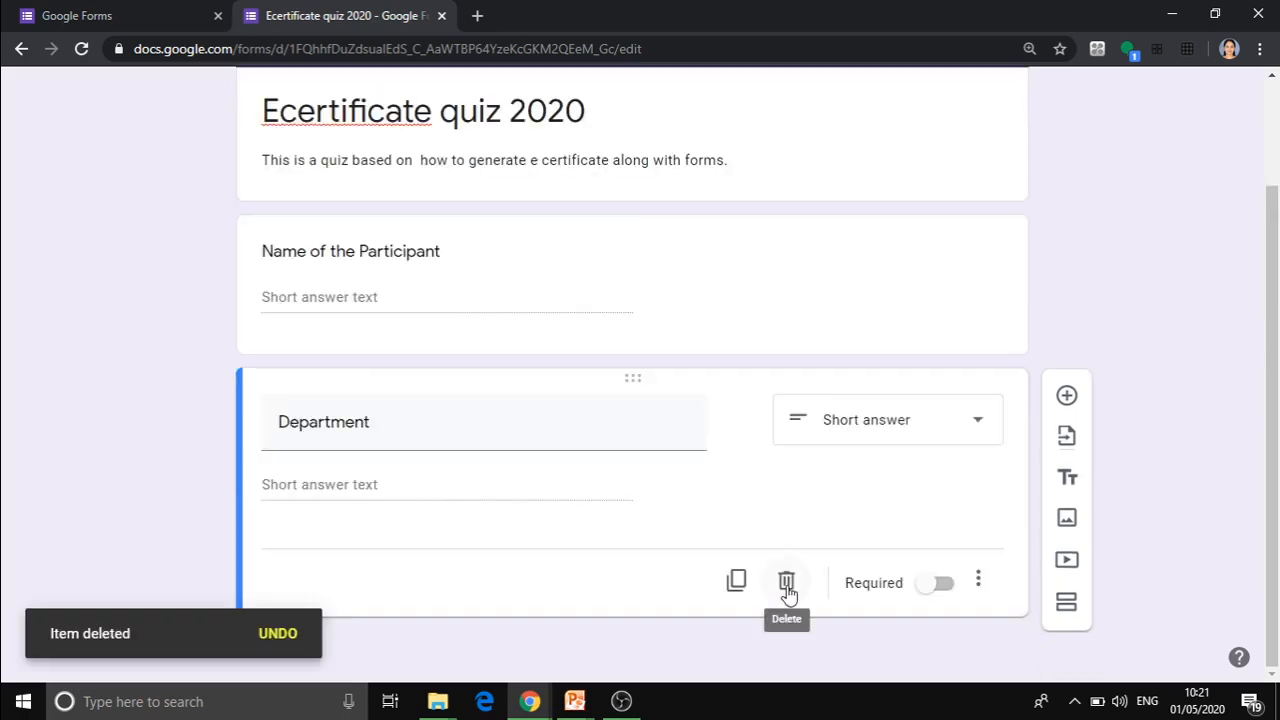
Add a multiple-choice question below Department titled "Which is the app used for generating eCertificate".
click(1066, 396)
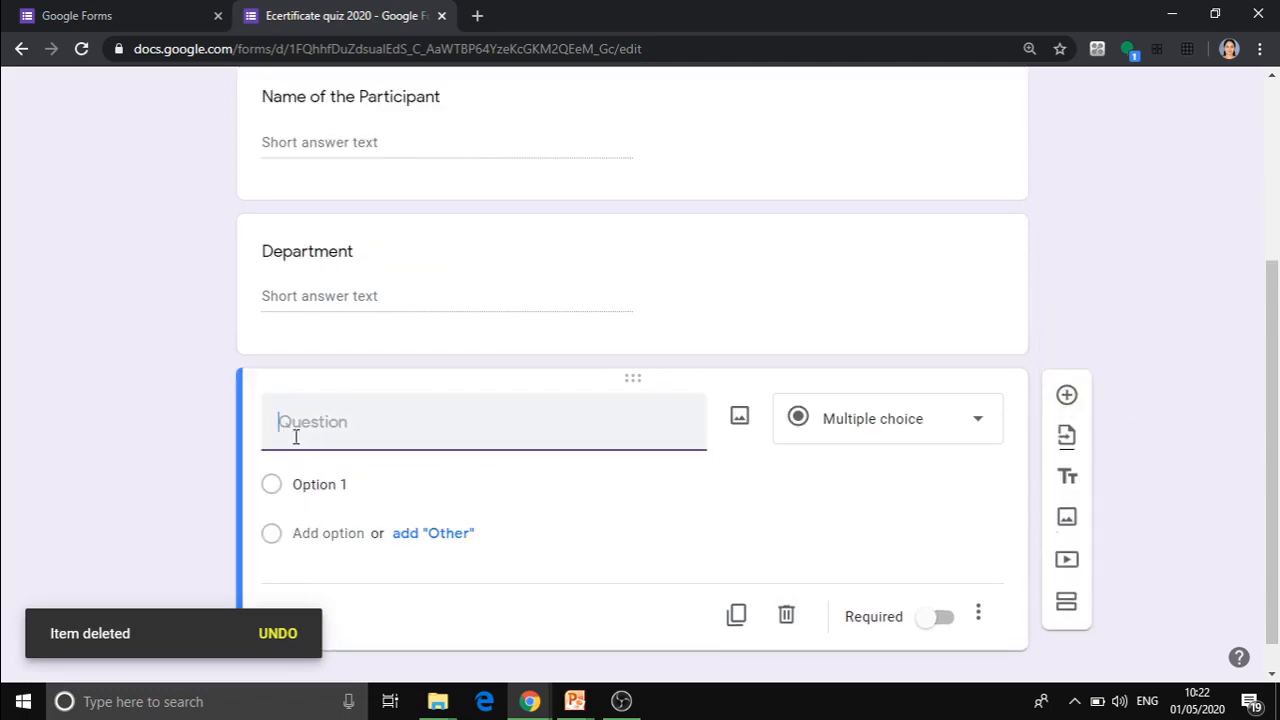
text(Which)
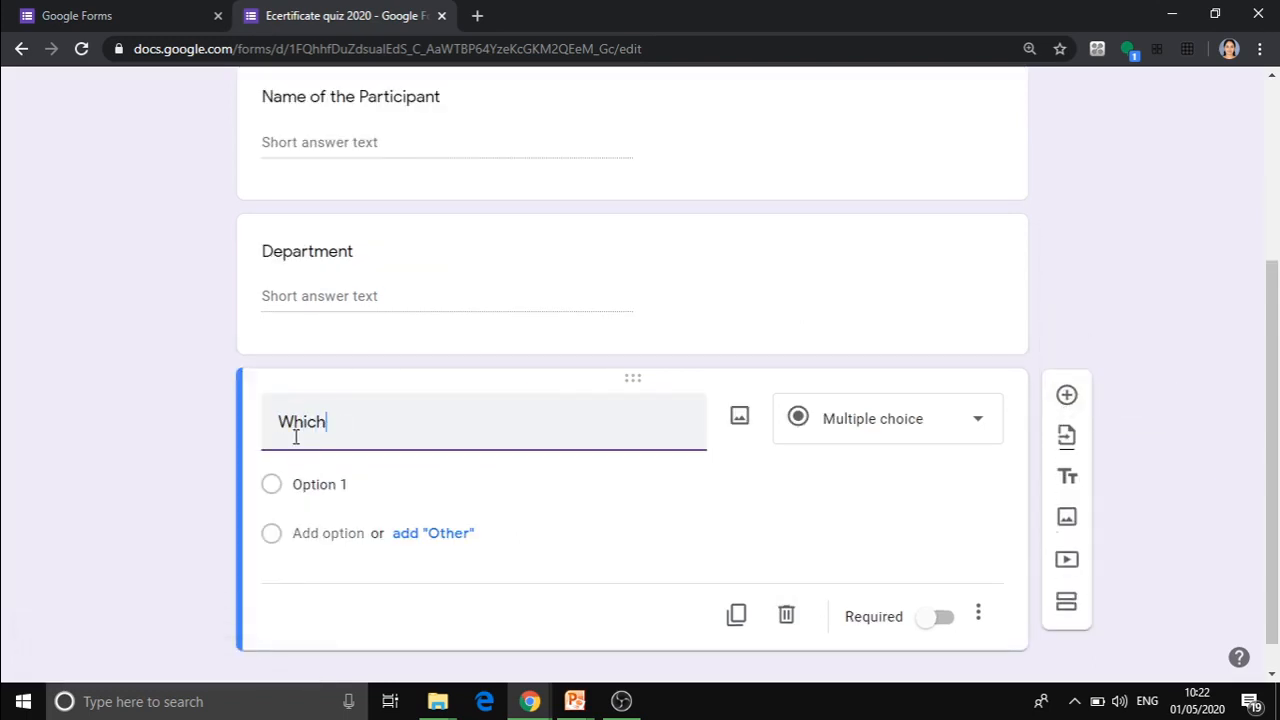
text( is the app )
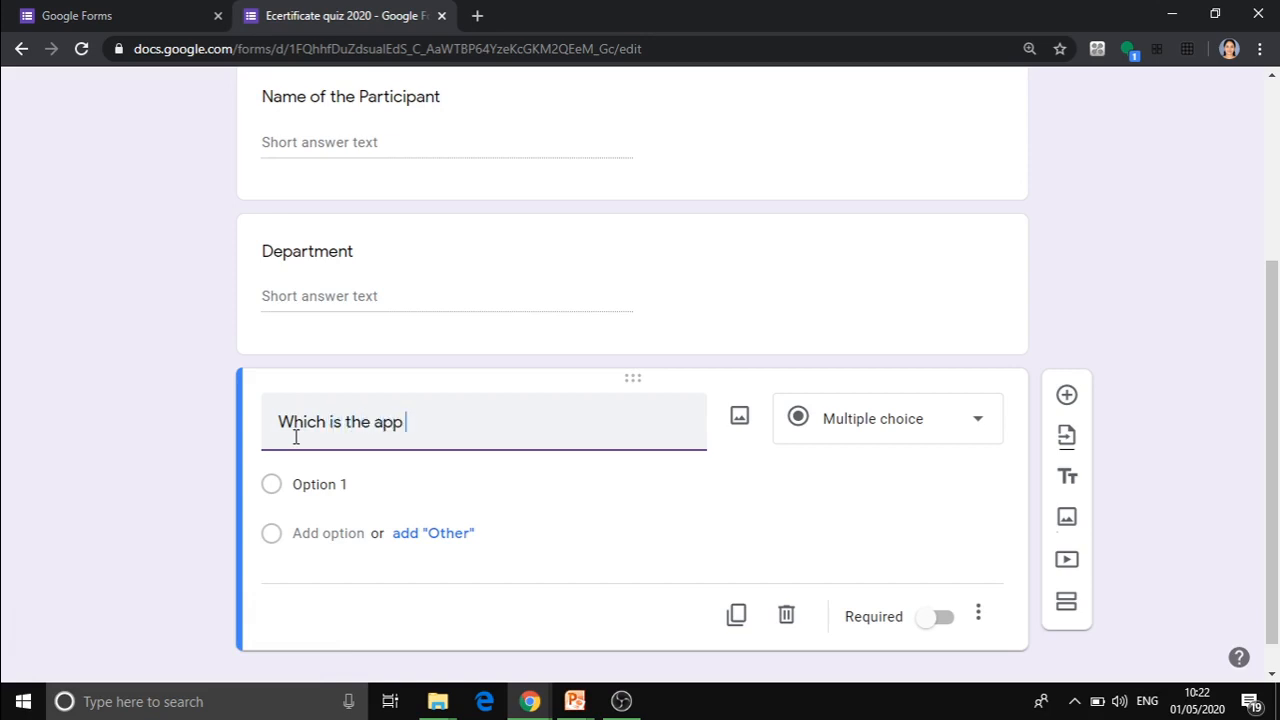
text(used for generati)
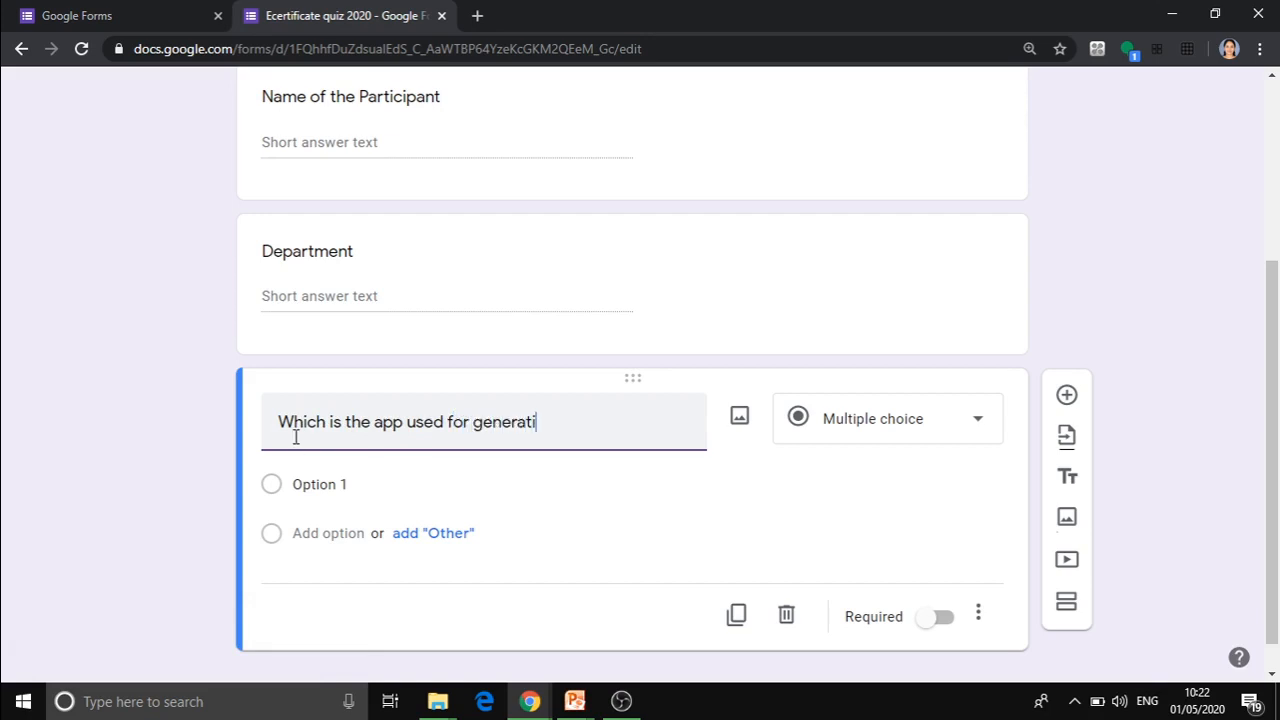
text(ng eCertificate)
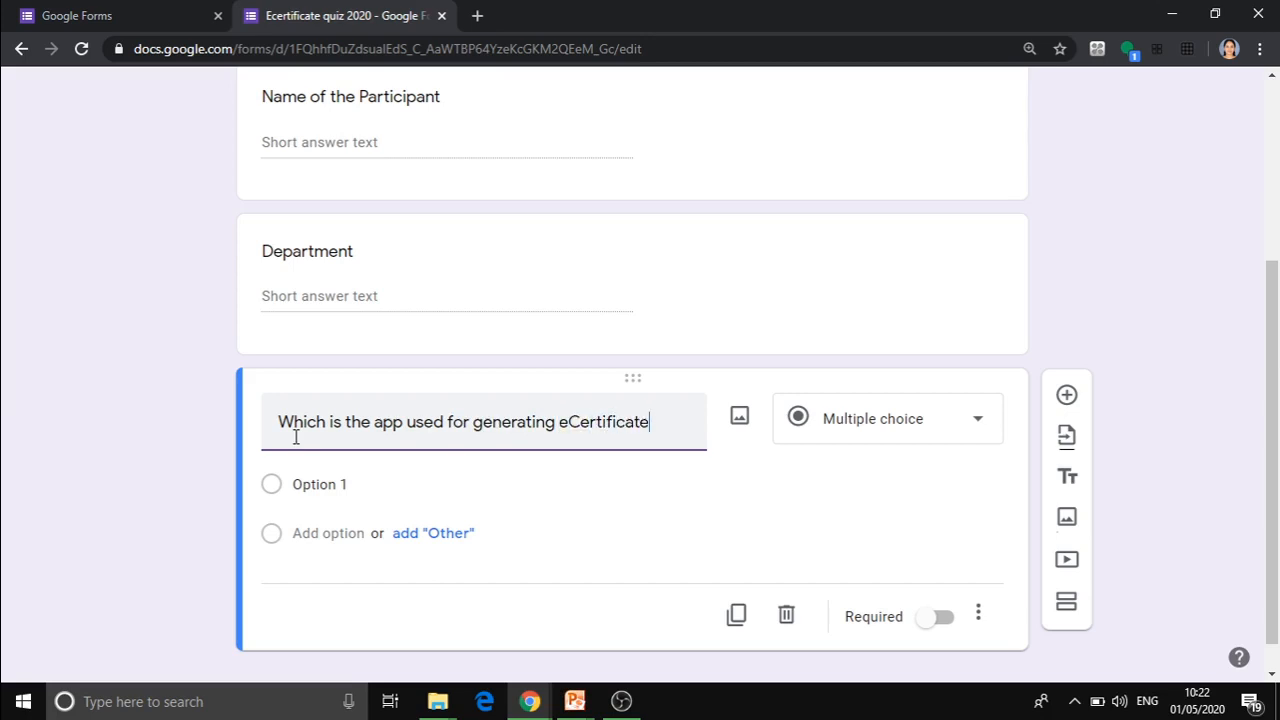
Give the eCertificate app question the answer options "Certify'em" and "Excel".
click(313, 483)
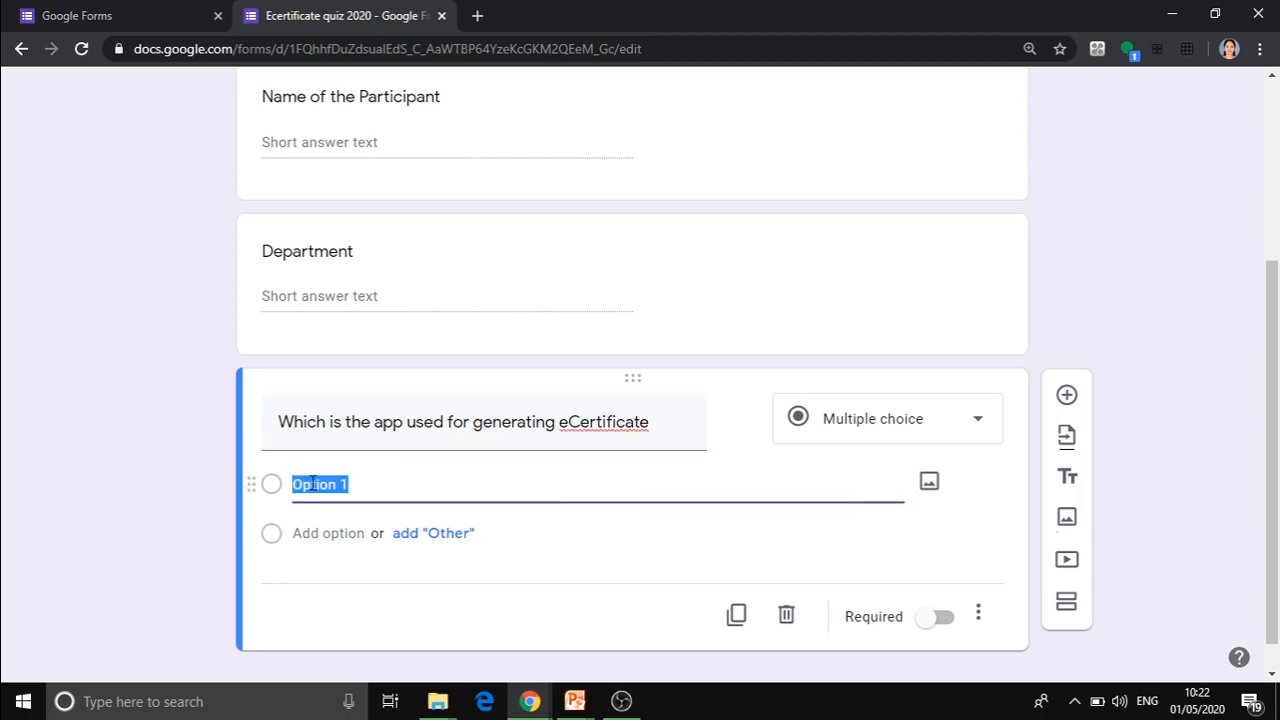
text(Cert)
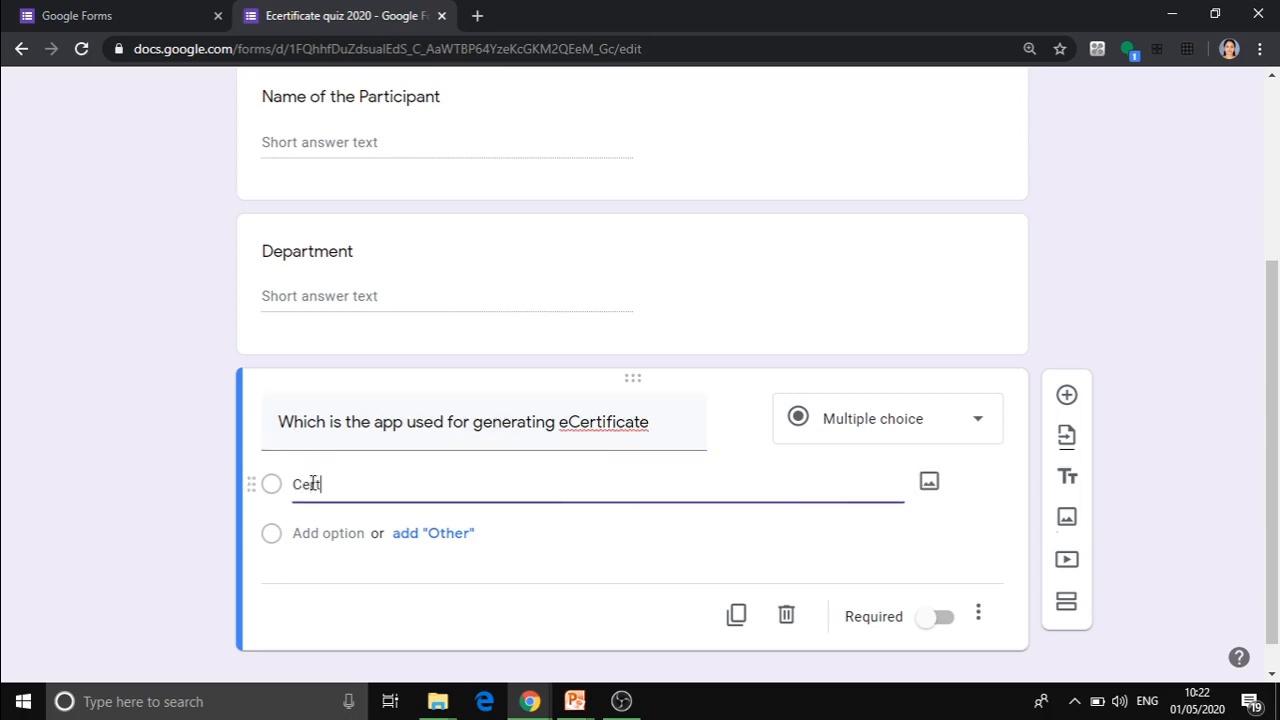
text(ify'em)
key(Return)
text(Excel)
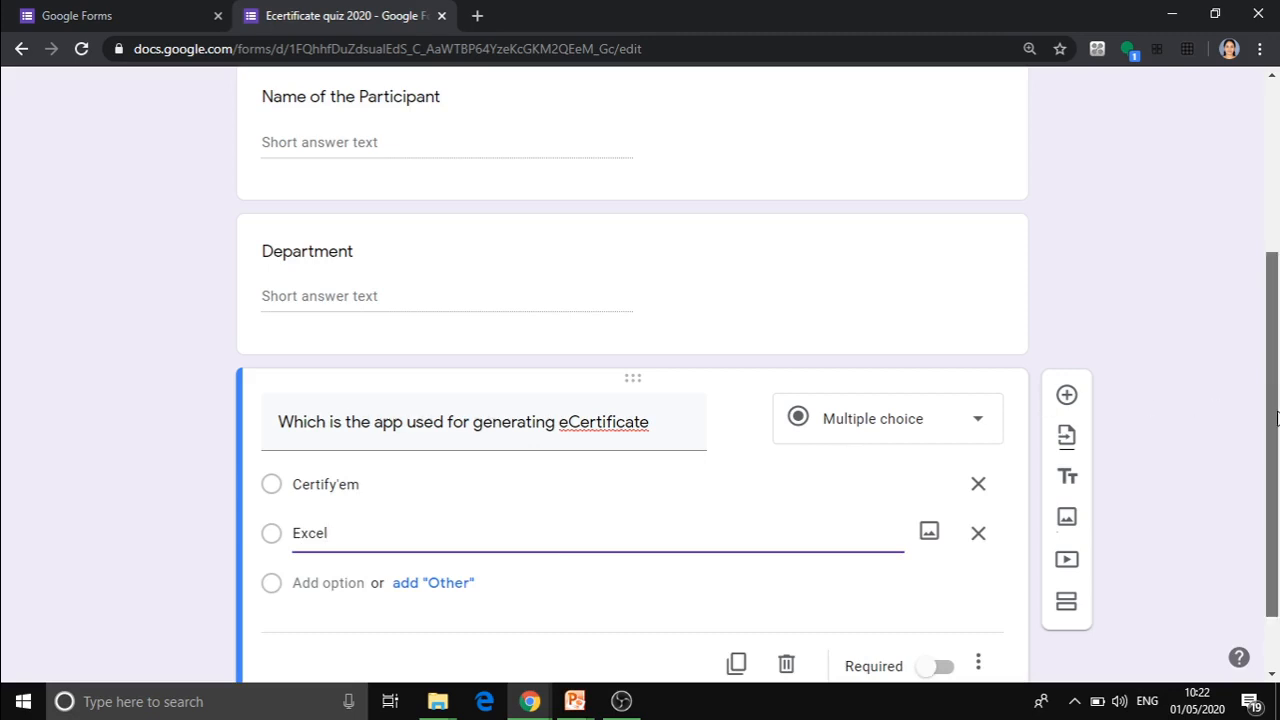
Add another multiple-choice question at the end of the form titled "Whic is the tool used to link with Certify'em".
drag(1276, 435, 1277, 490)
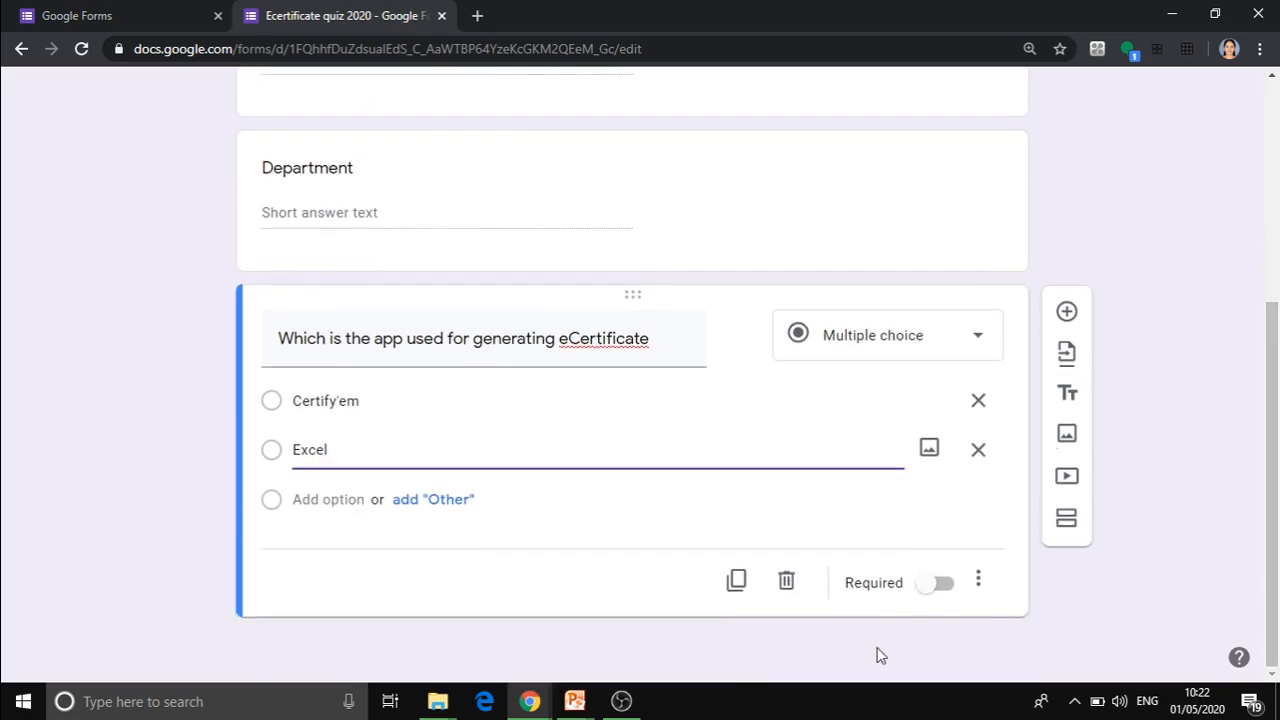
click(1066, 311)
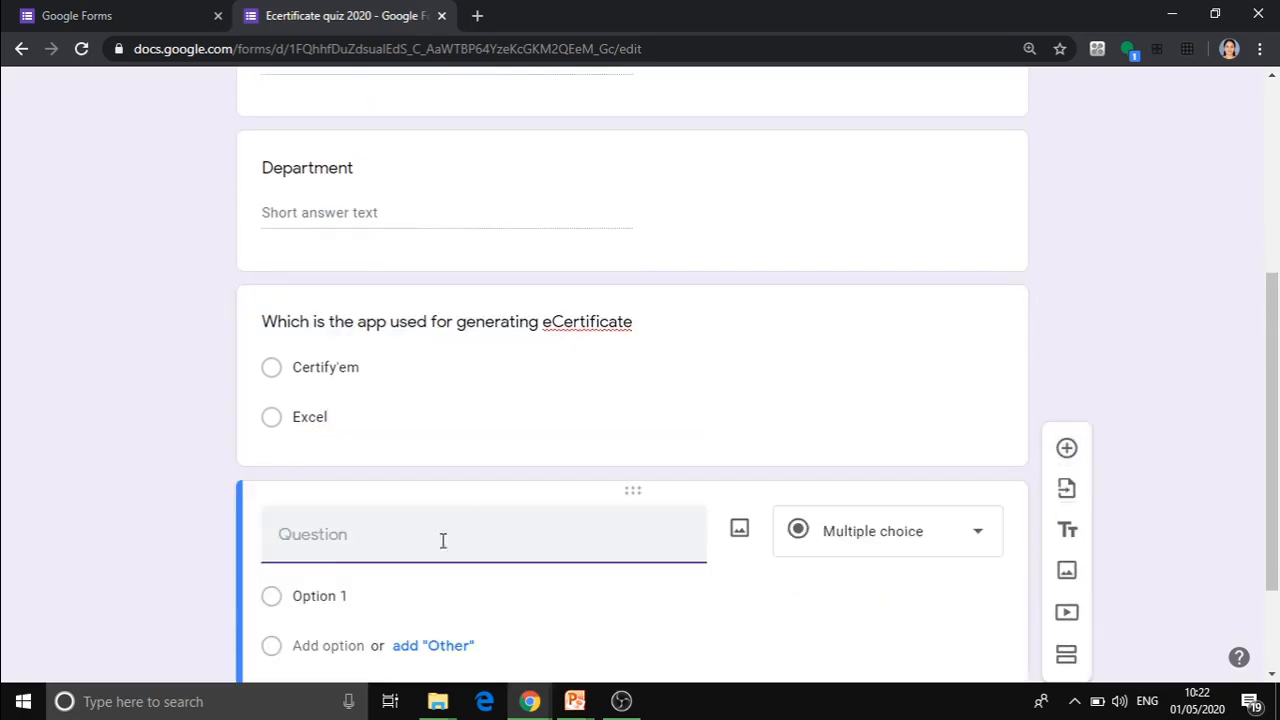
text(Whic is th)
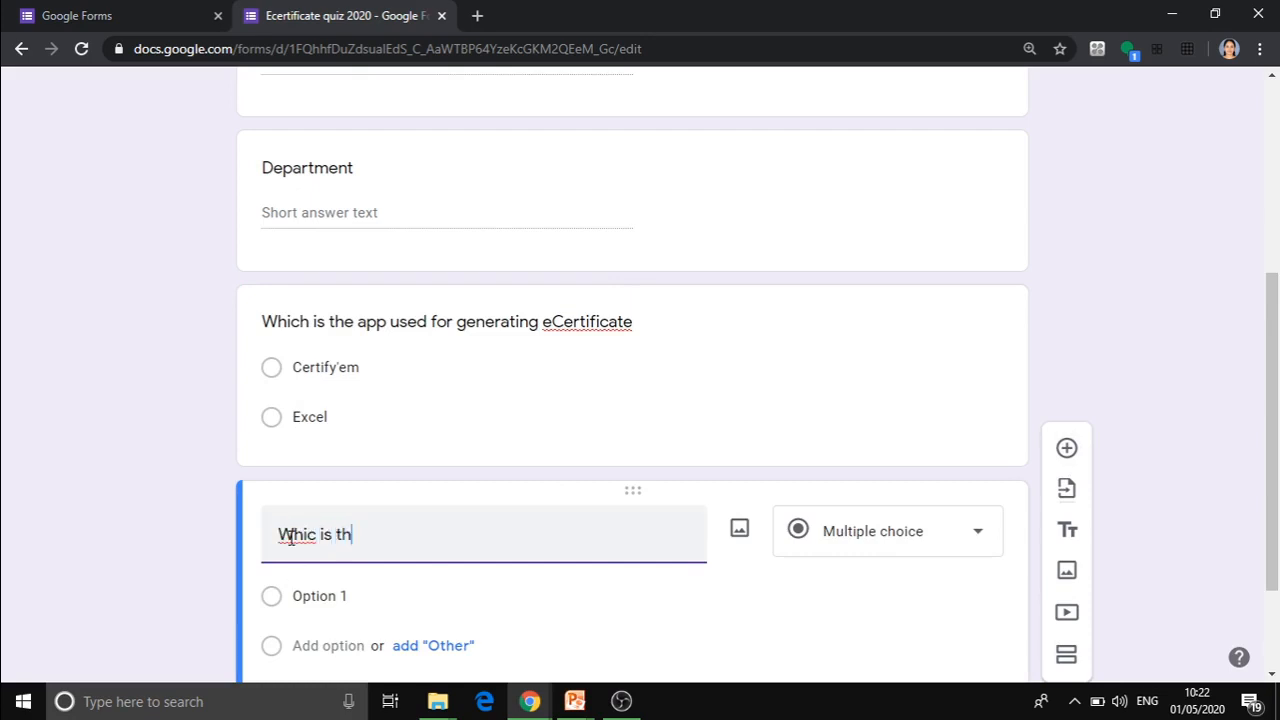
text(e tool used to )
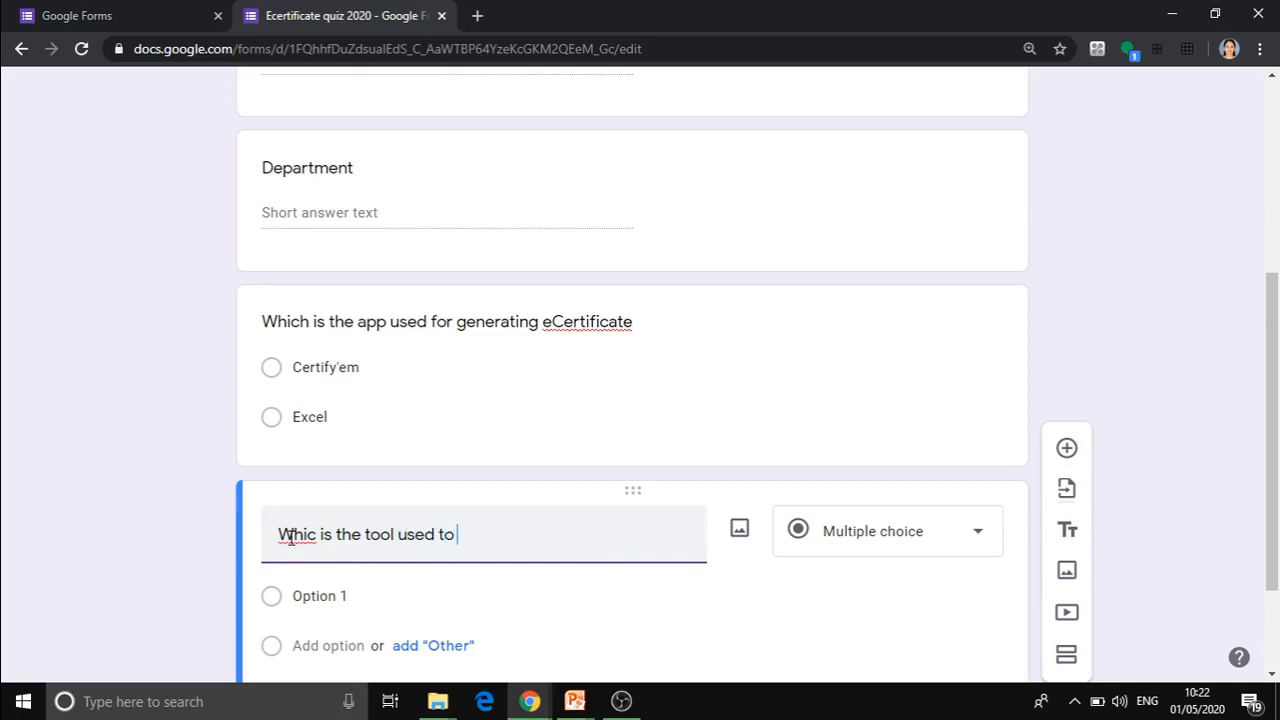
text(link with Certify)
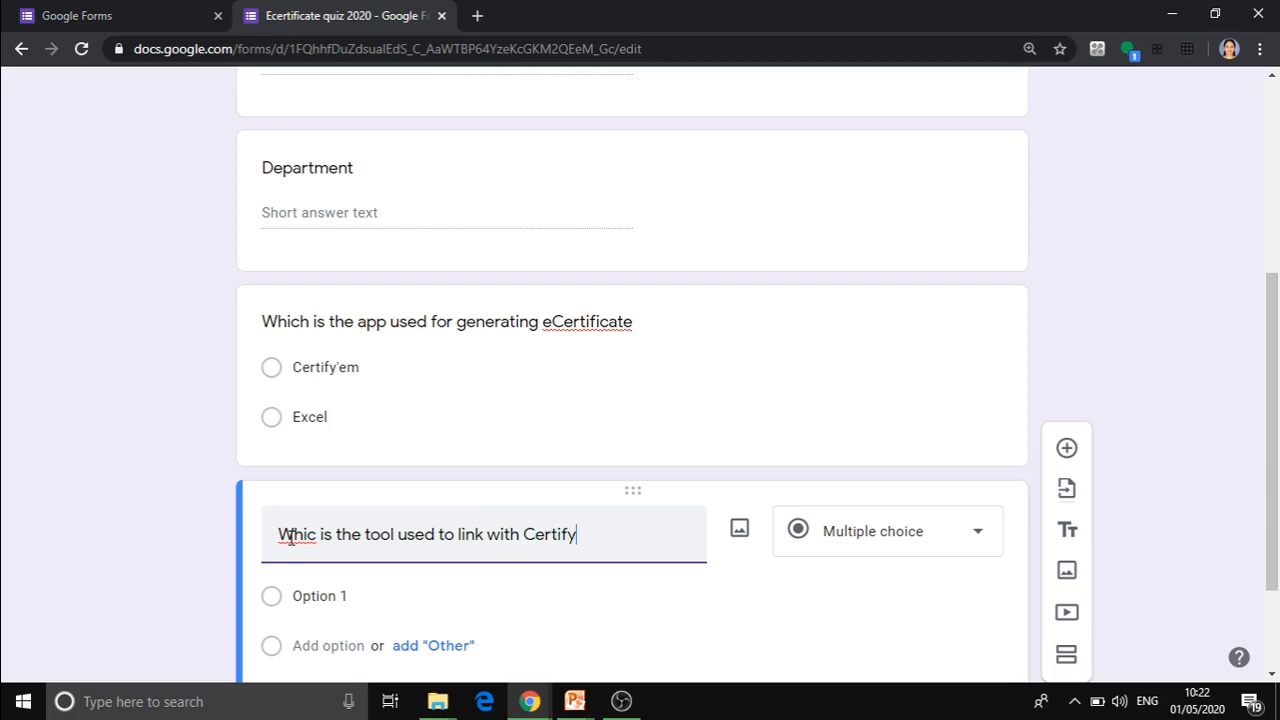
text('em)
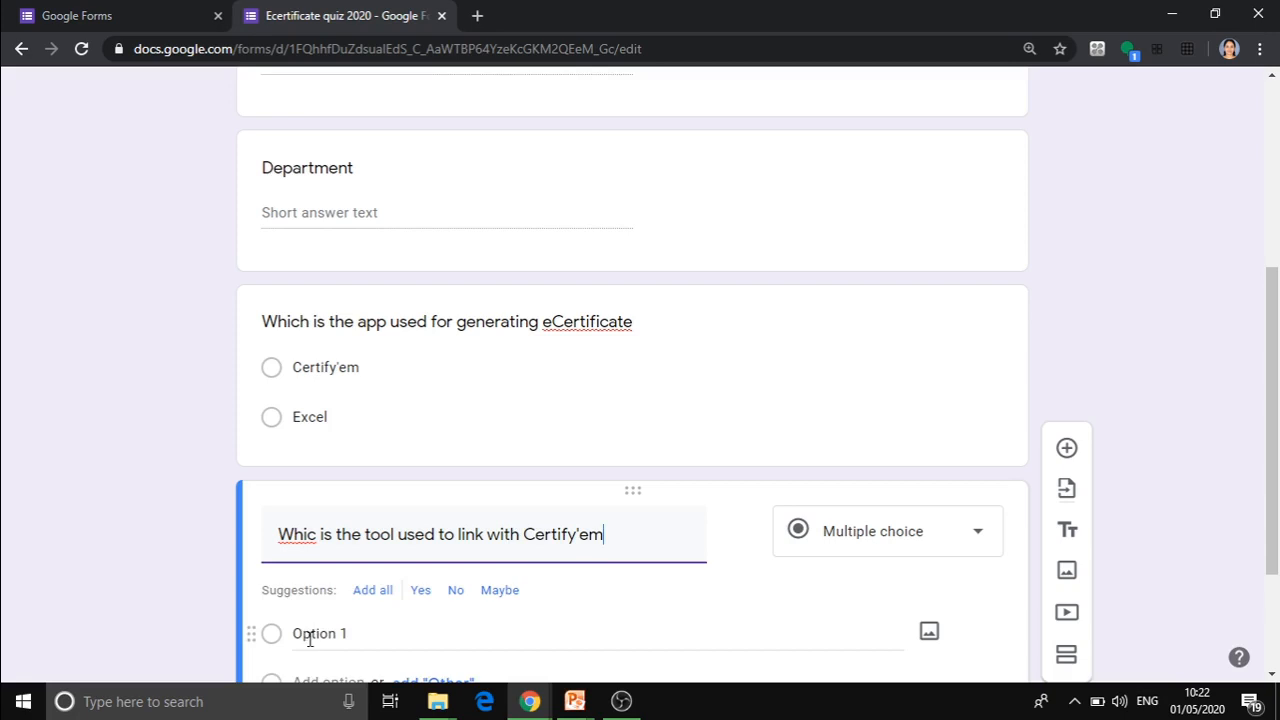
Give the Certify'em tool question the answer options "Google form" and "MS Word".
click(309, 640)
text(Google )
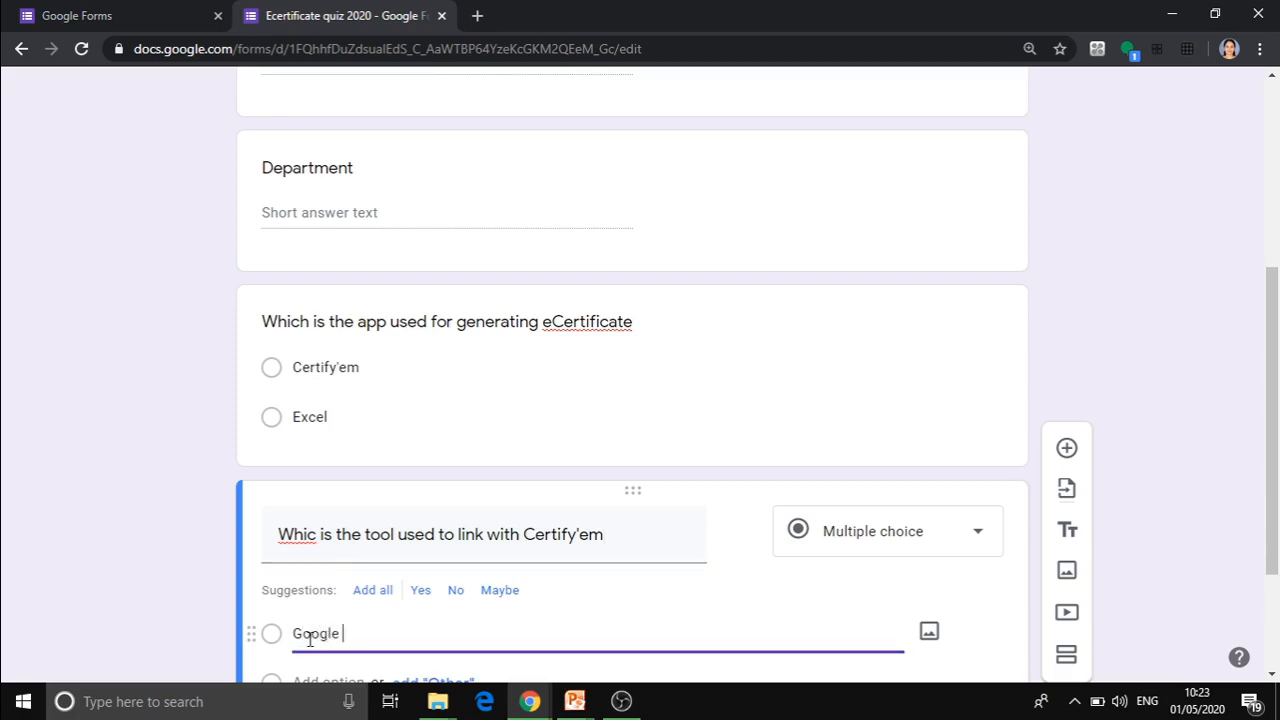
text(form)
drag(1274, 450, 1274, 547)
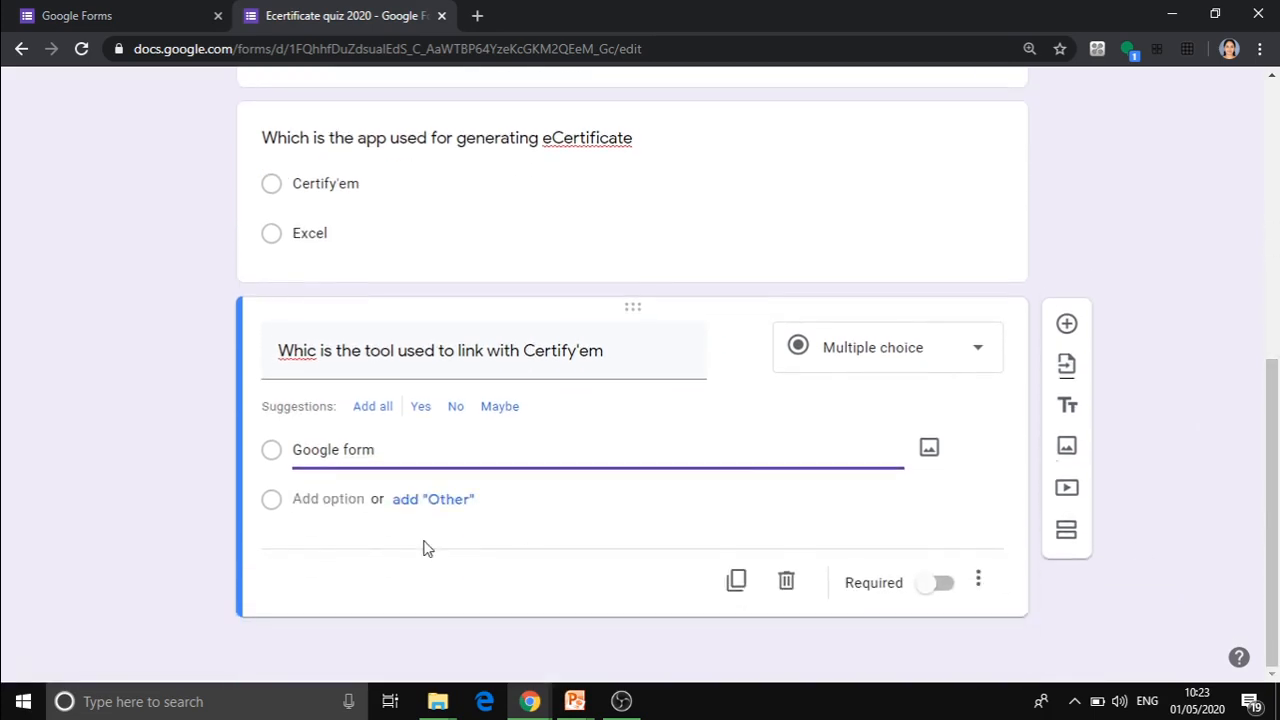
click(349, 499)
text(M)
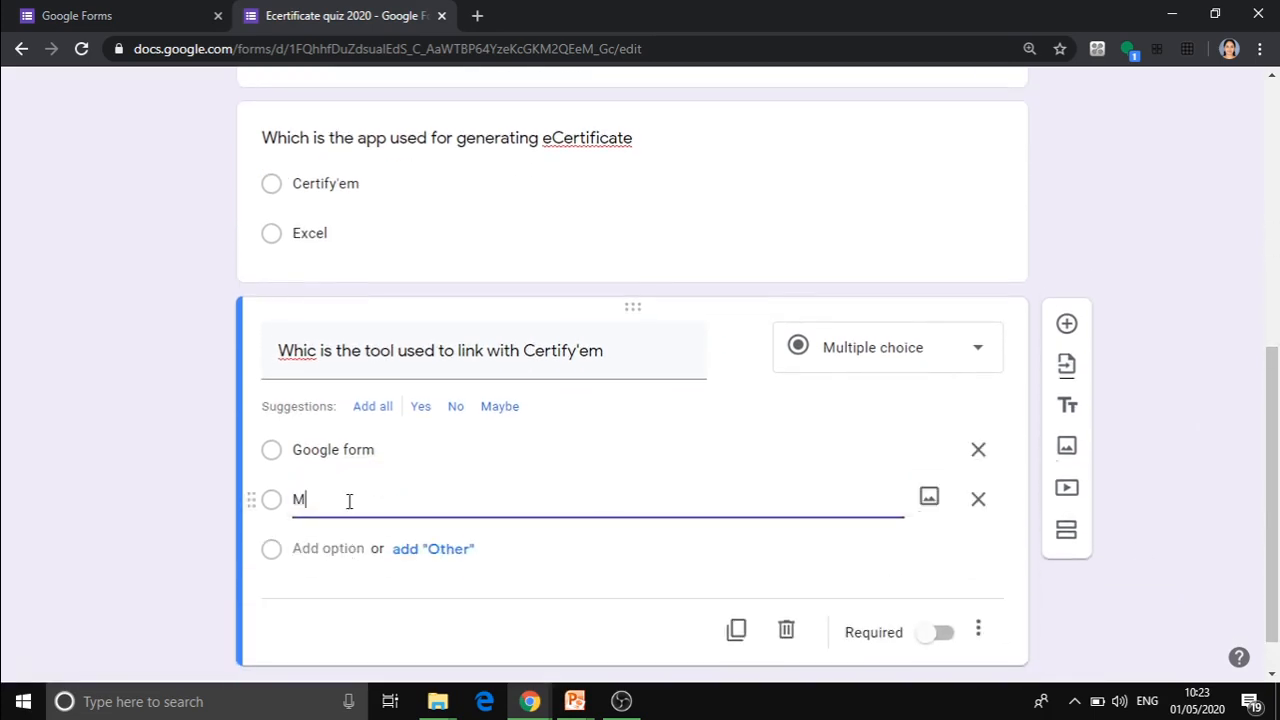
key(BackSpace)
text(G)
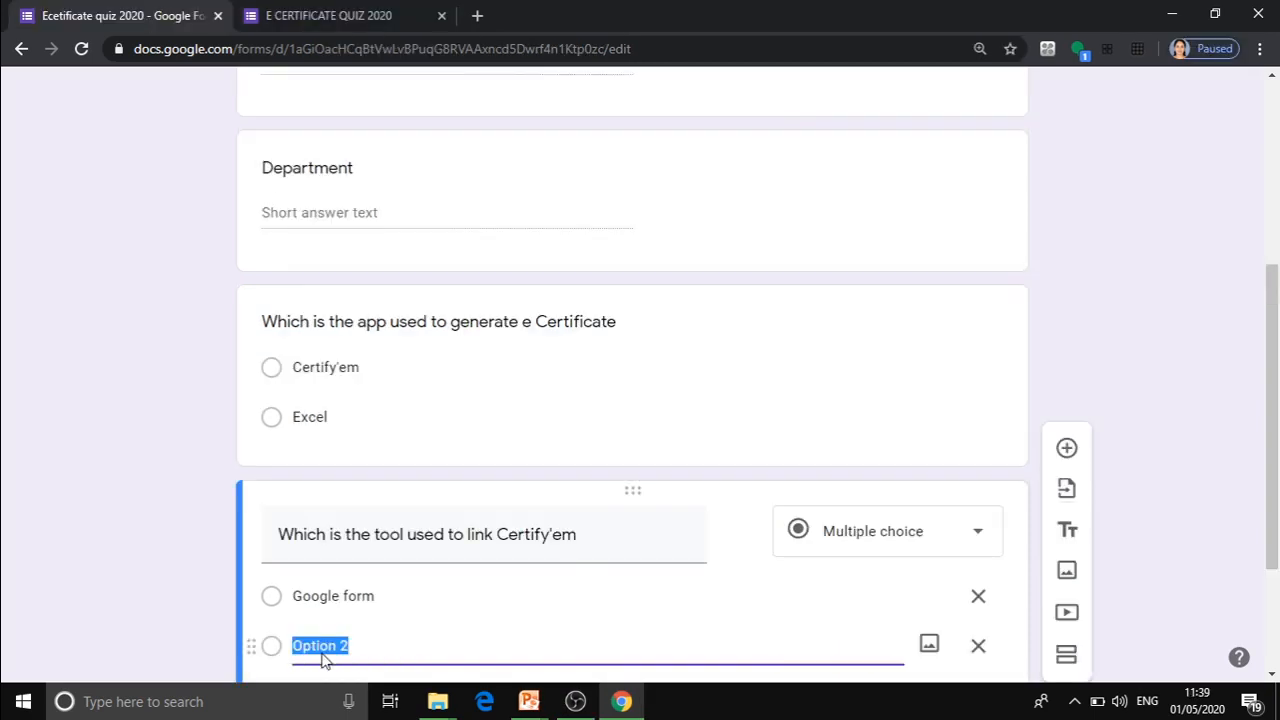
text(MS Word)
drag(1274, 410, 1272, 505)
click(493, 568)
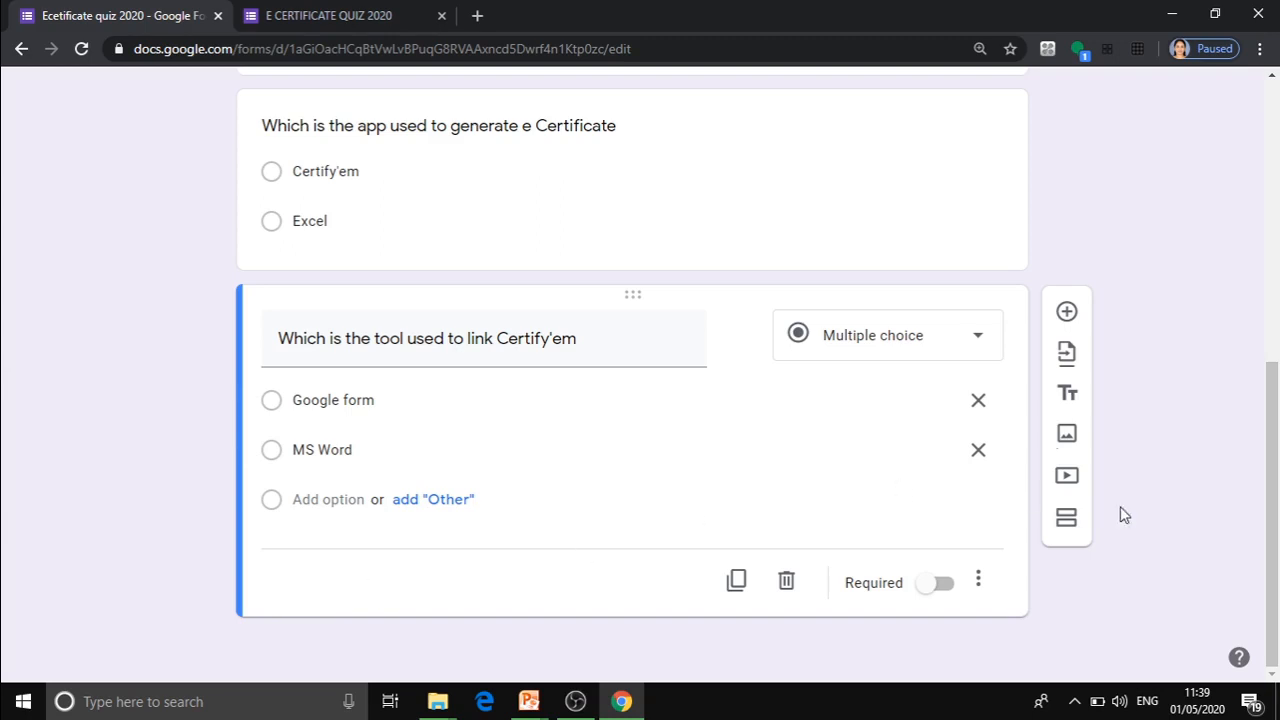
Insert the coloured pencils picture from the Work and School themes as the form's header image.
drag(1272, 396, 1272, 263)
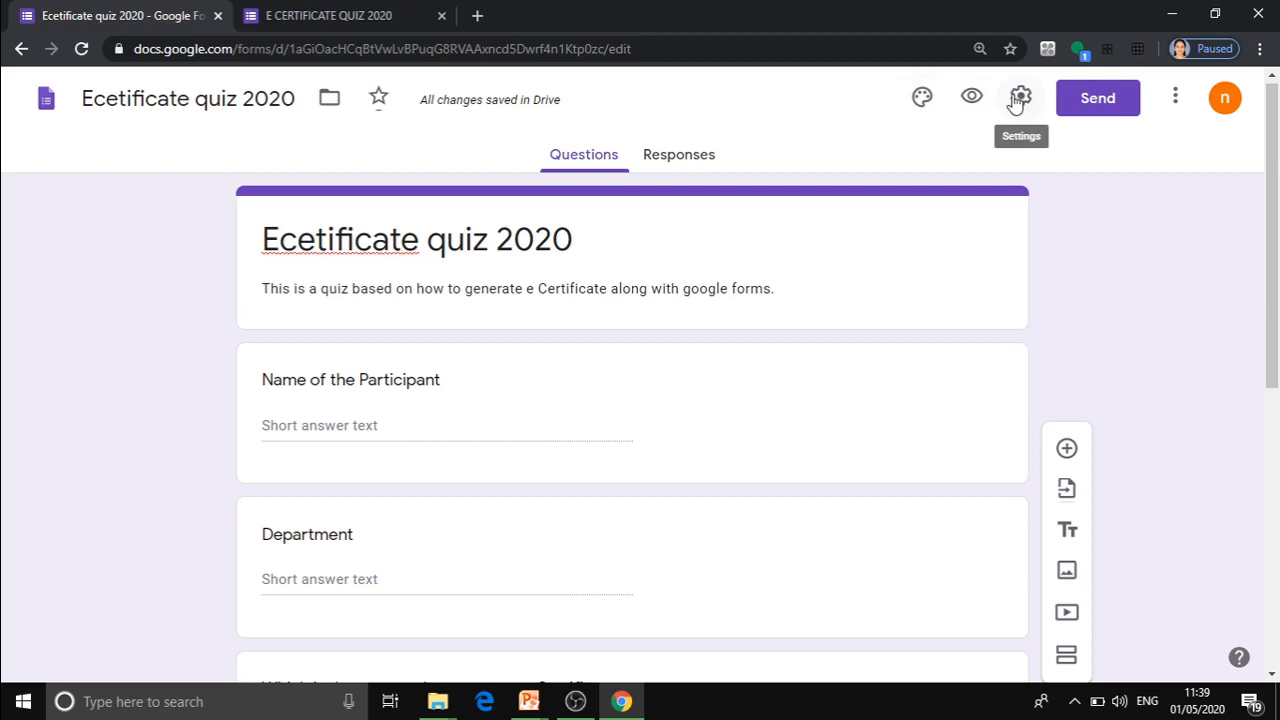
click(922, 97)
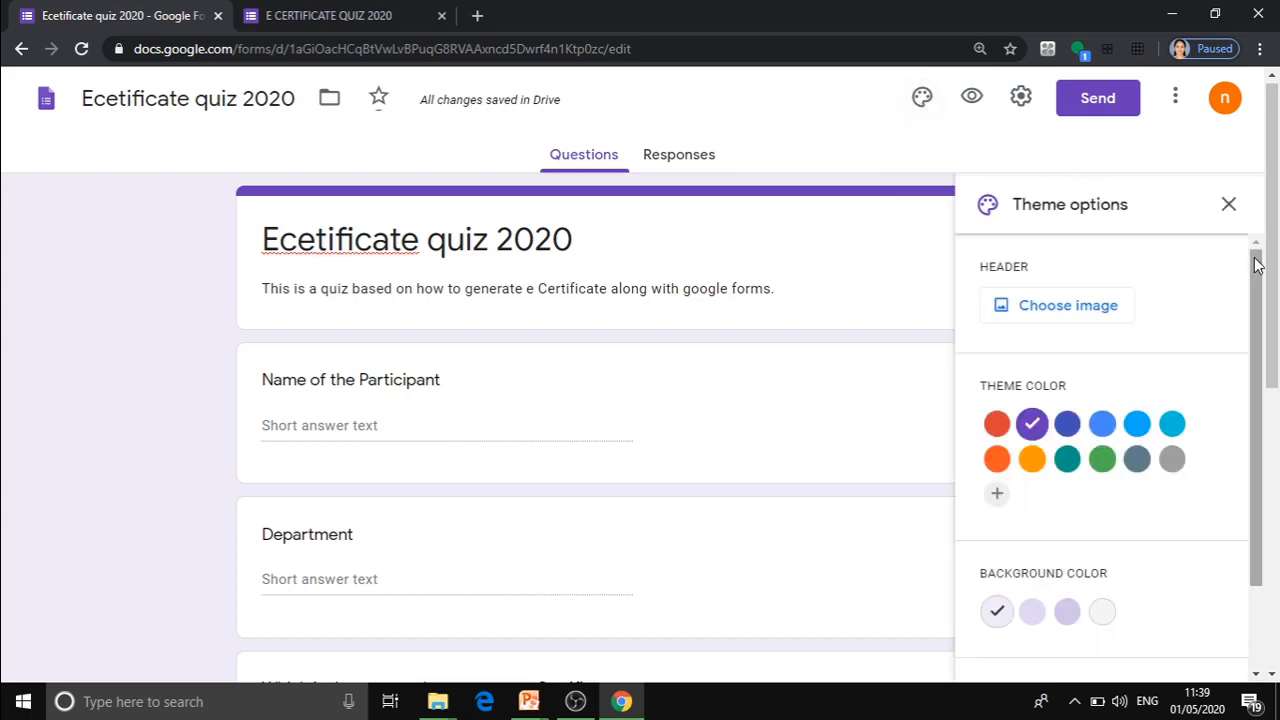
drag(1256, 260, 1257, 287)
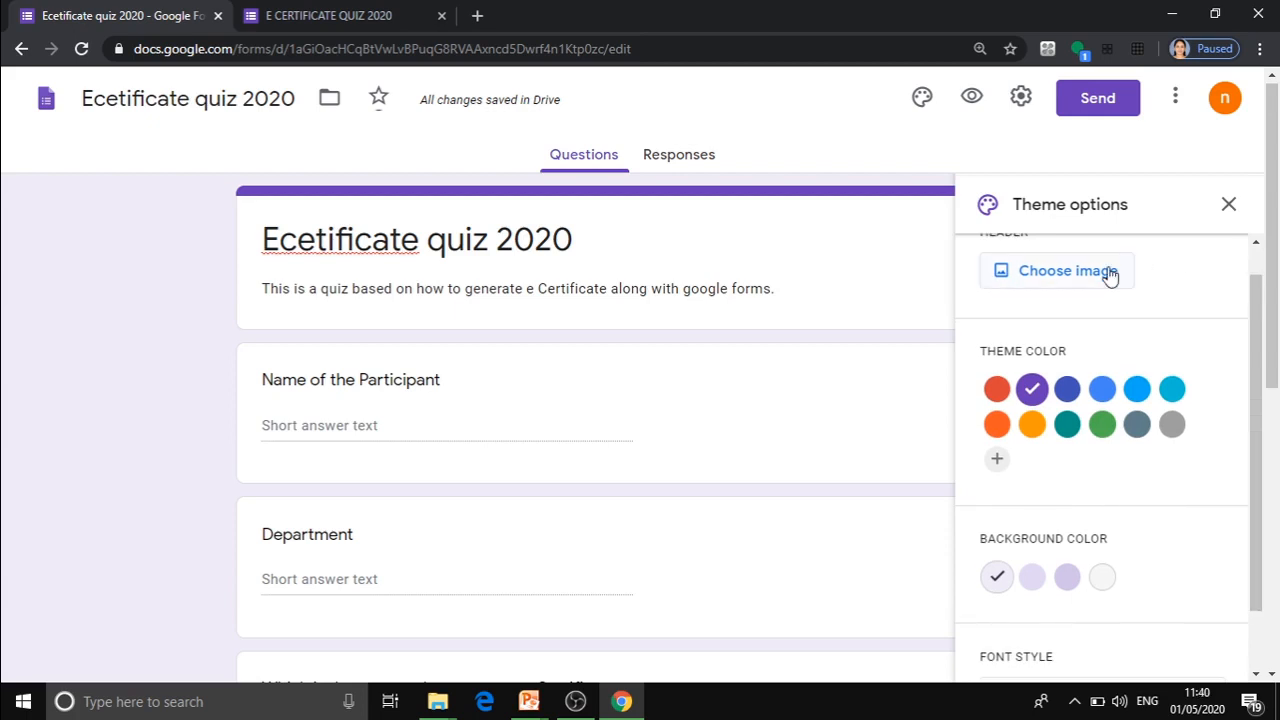
click(1108, 273)
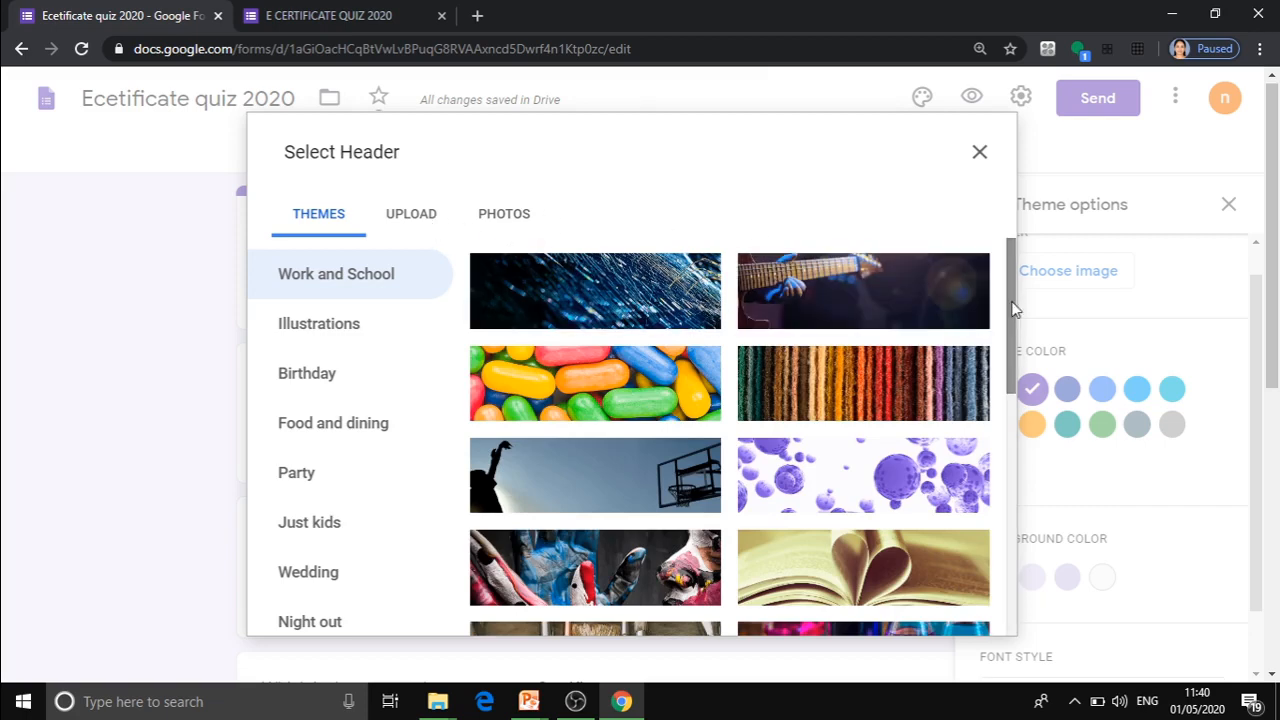
mouse_move(1008, 314)
mouse_down()
mouse_move(1012, 395)
mouse_move(1025, 393)
mouse_move(1010, 434)
mouse_up()
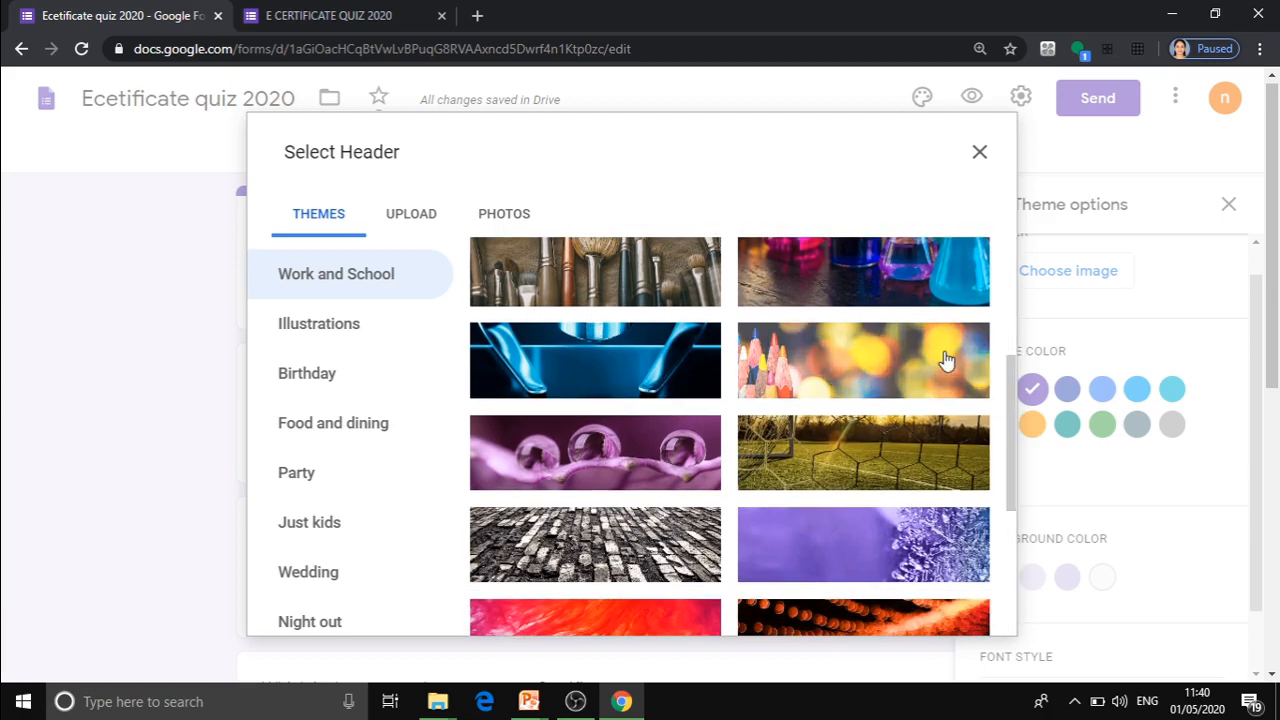
click(946, 360)
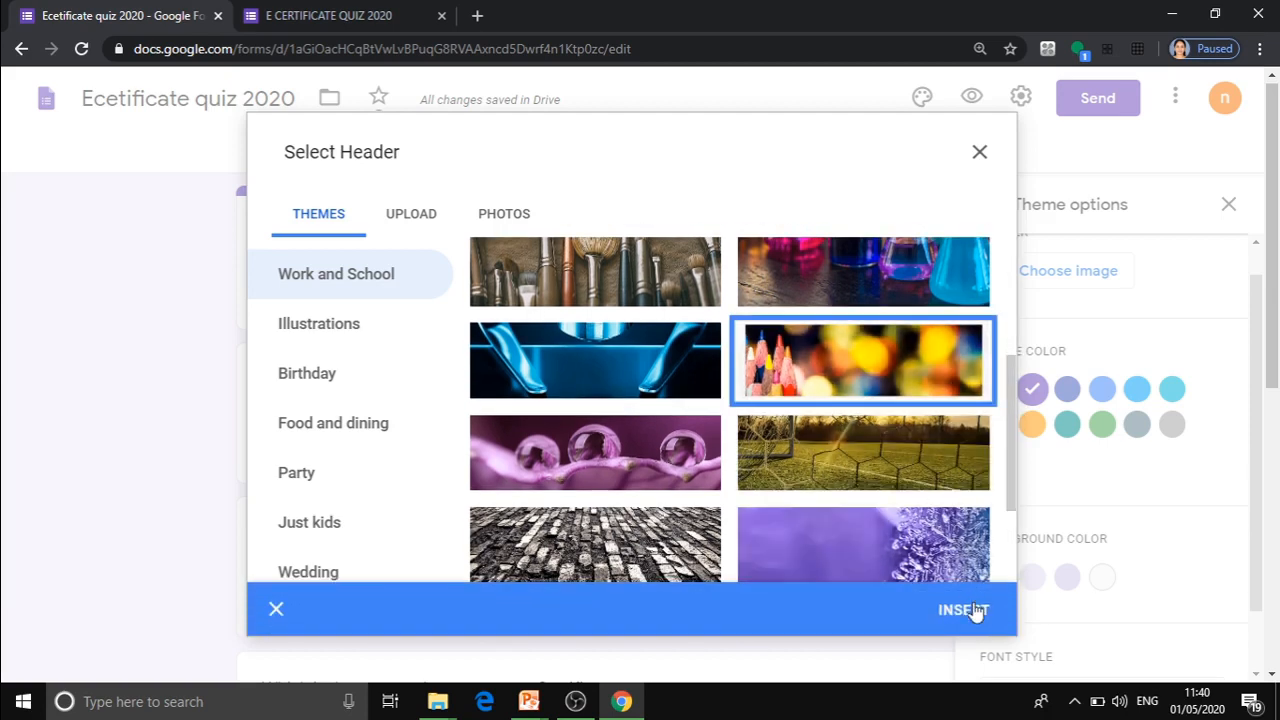
click(966, 610)
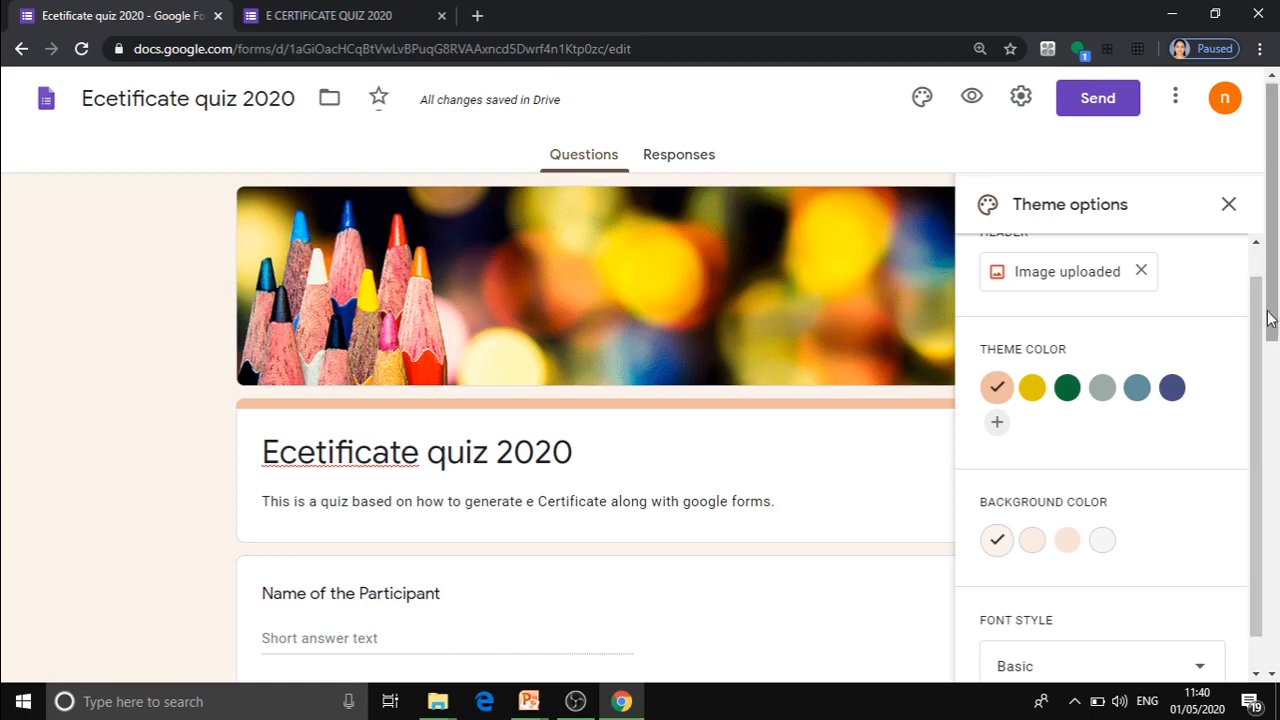
Set the form's theme color to dark green and the background to the darkest green shade.
scroll(1255, 350, down, 1)
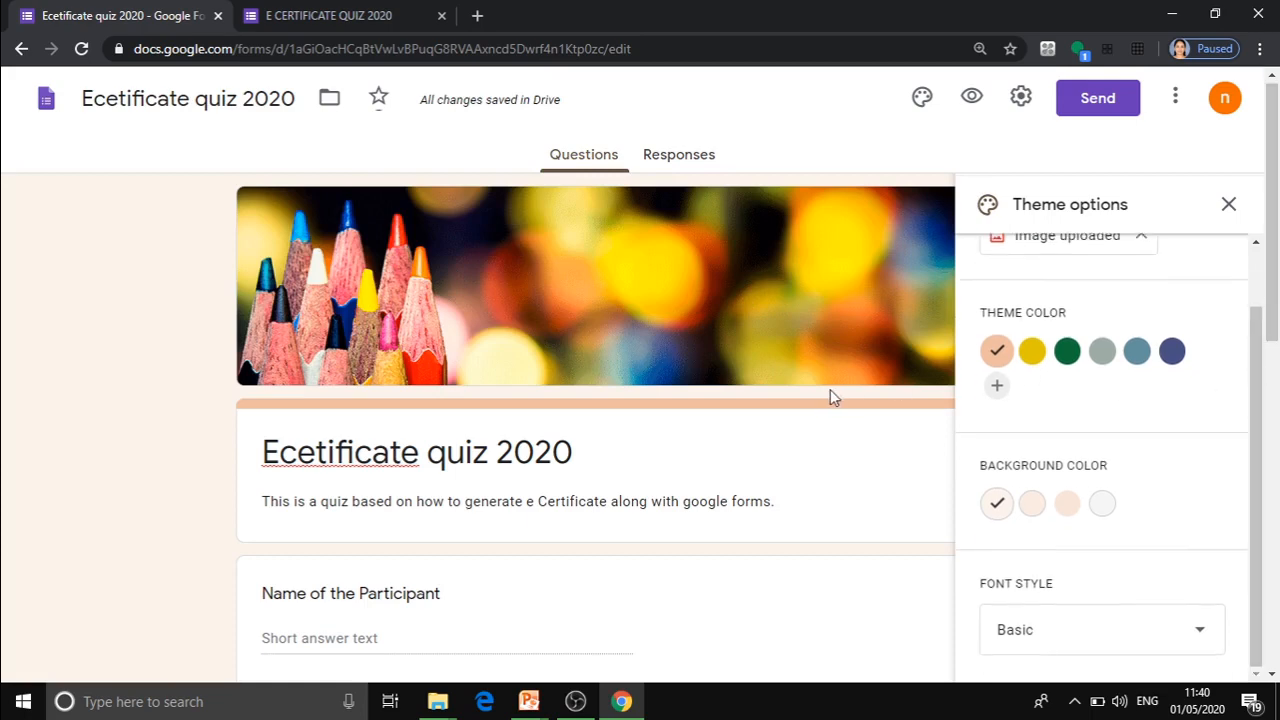
click(1067, 352)
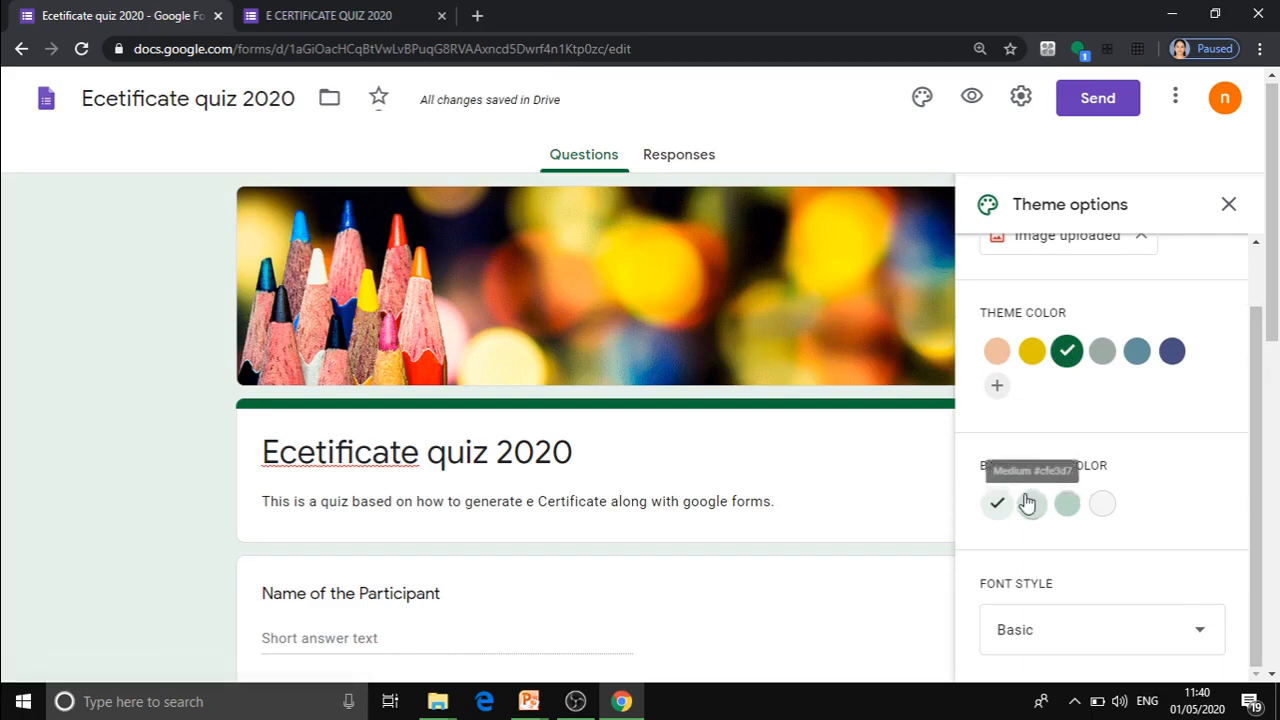
click(1066, 503)
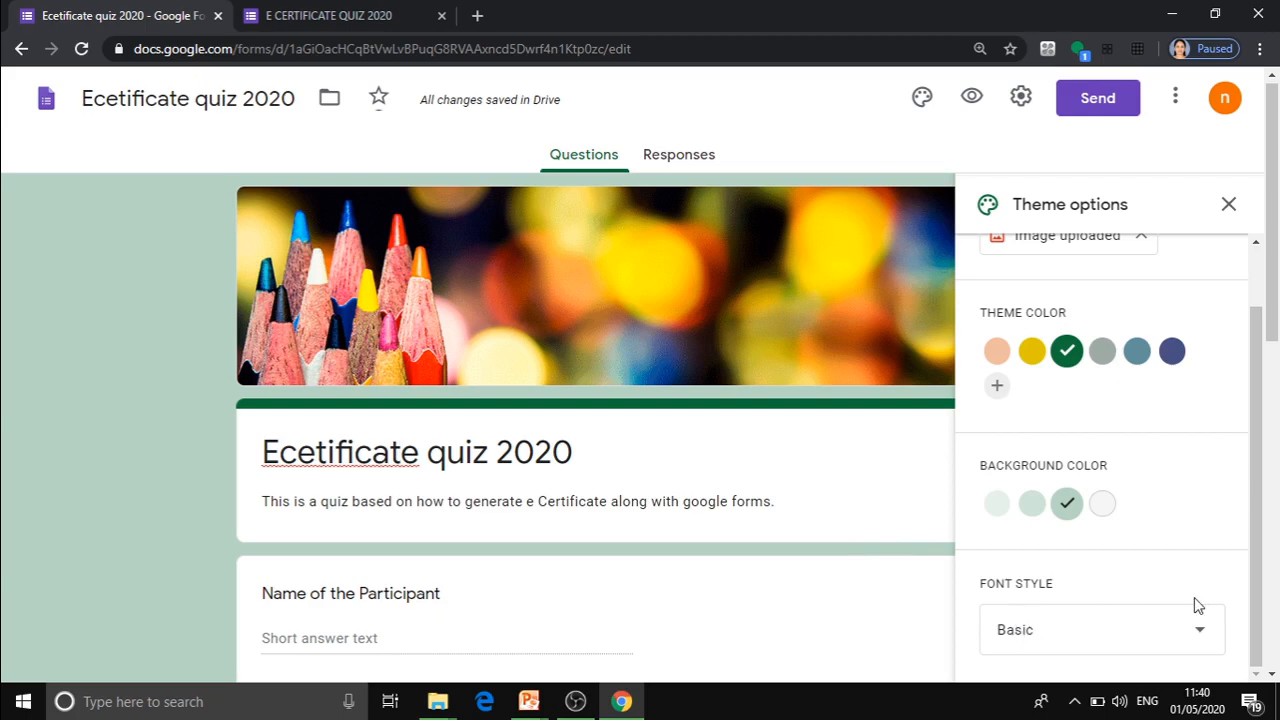
Try the Playful font style on the form and switch back to Basic.
click(1200, 631)
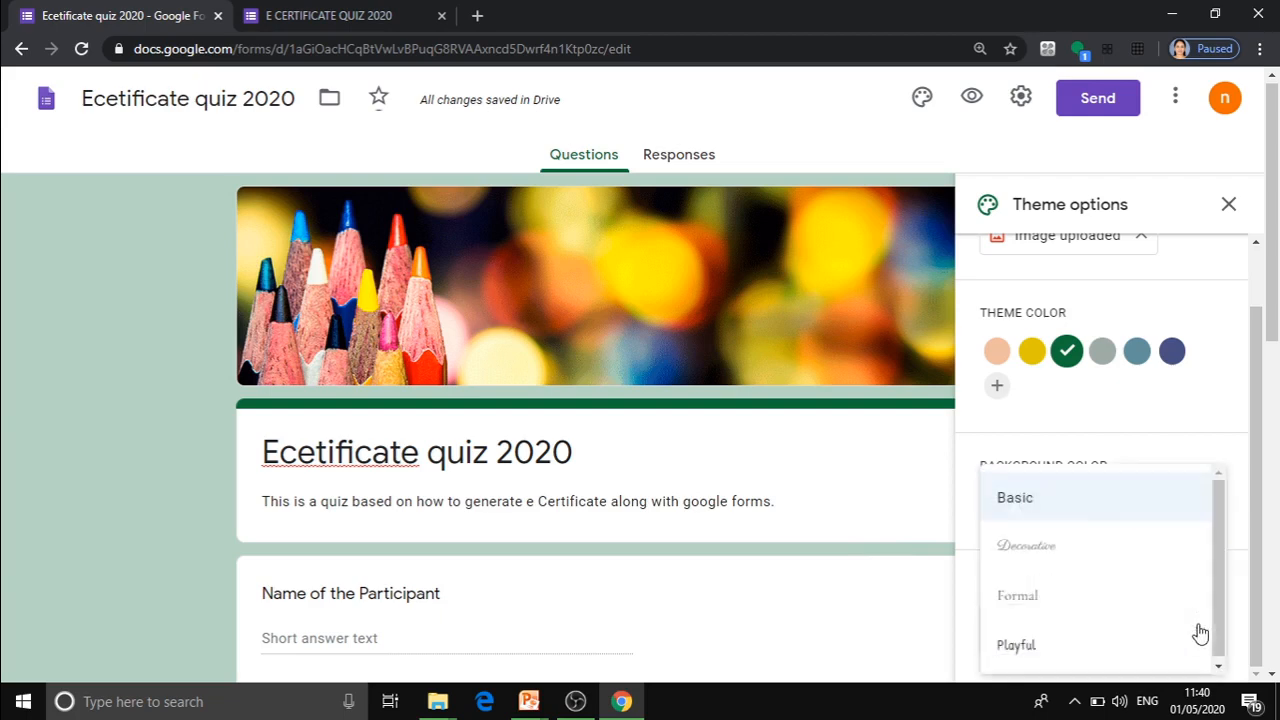
click(1023, 645)
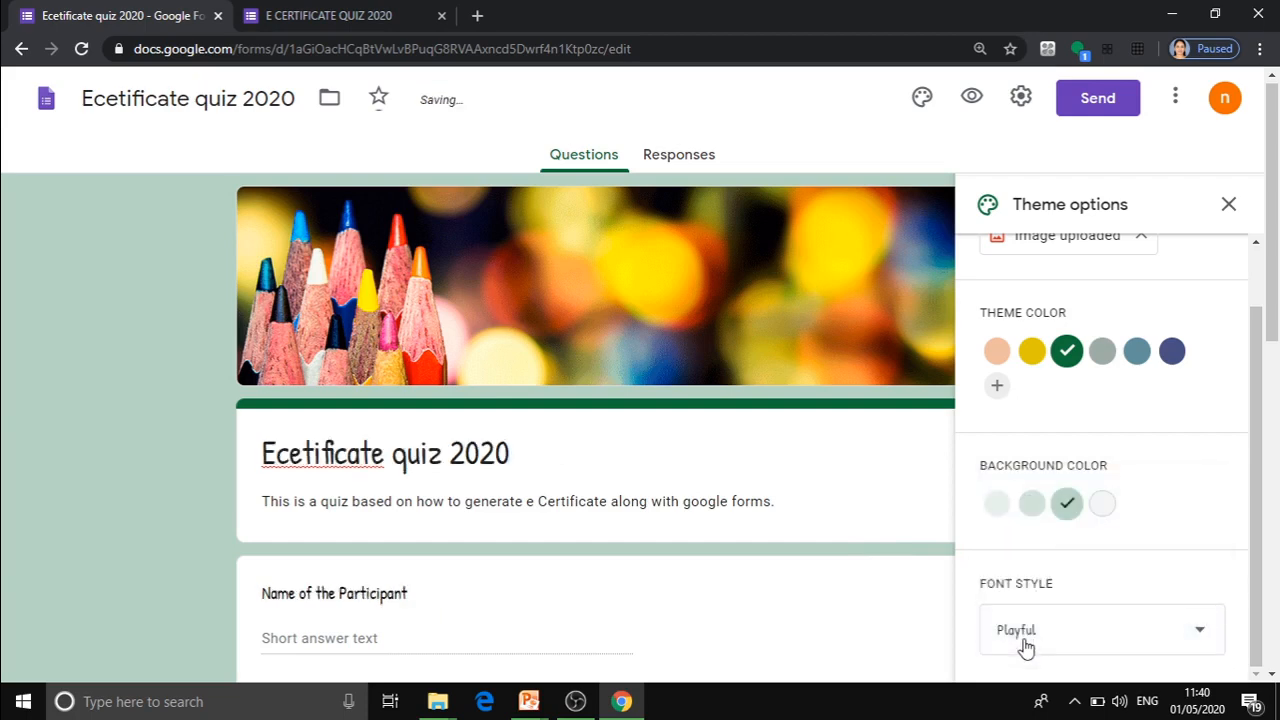
click(1205, 640)
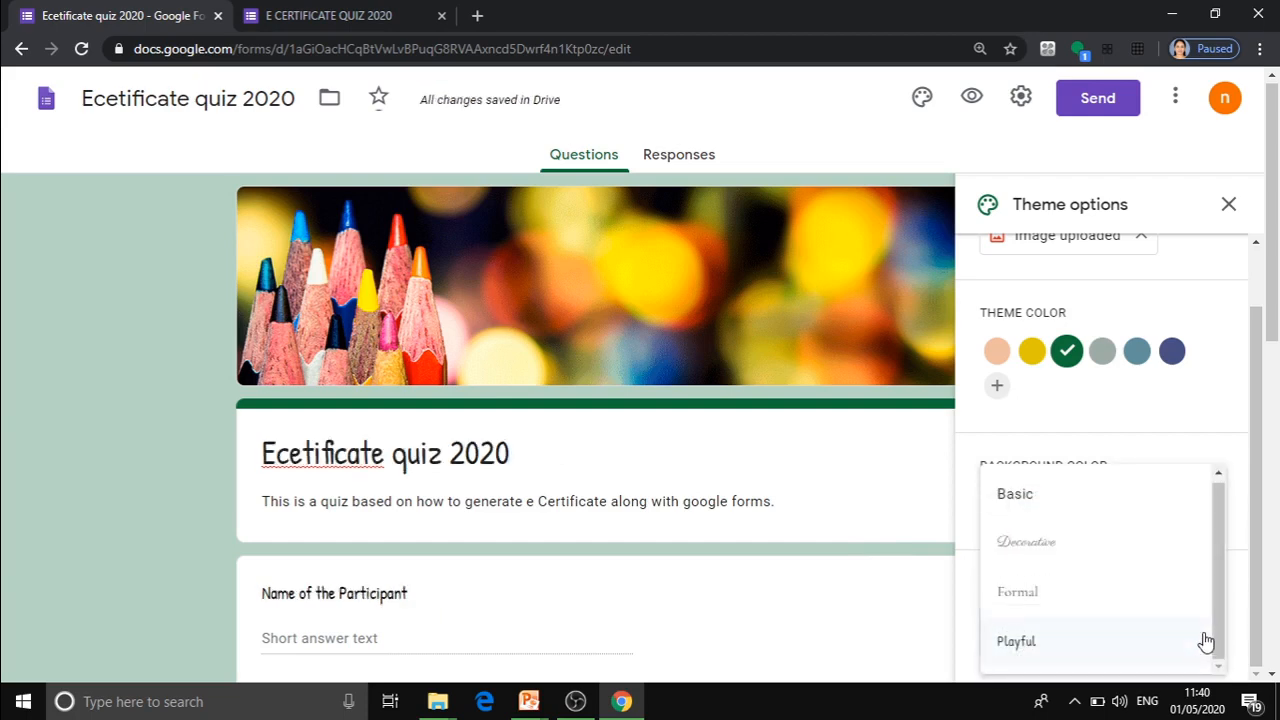
click(1033, 509)
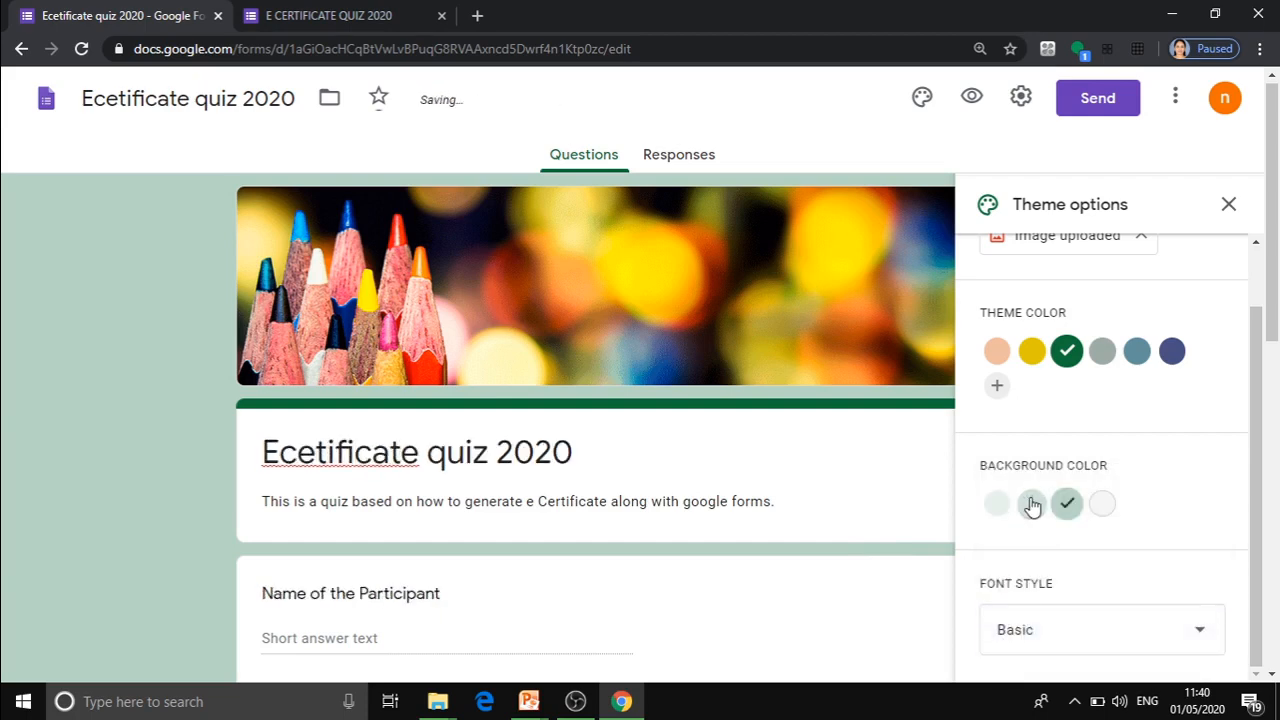
Correct the spelling of the form's title to "Ecertificate quiz 2020" and close the theme options.
click(316, 457)
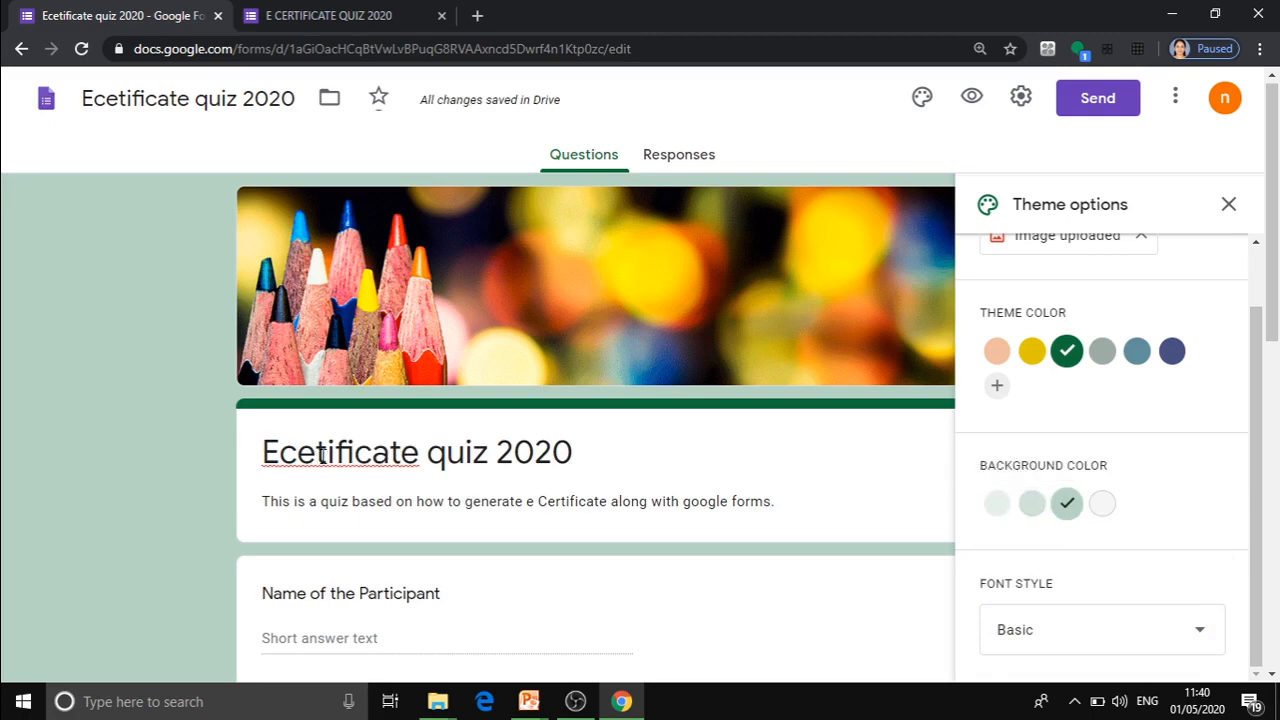
triple_click(321, 456)
click(328, 456)
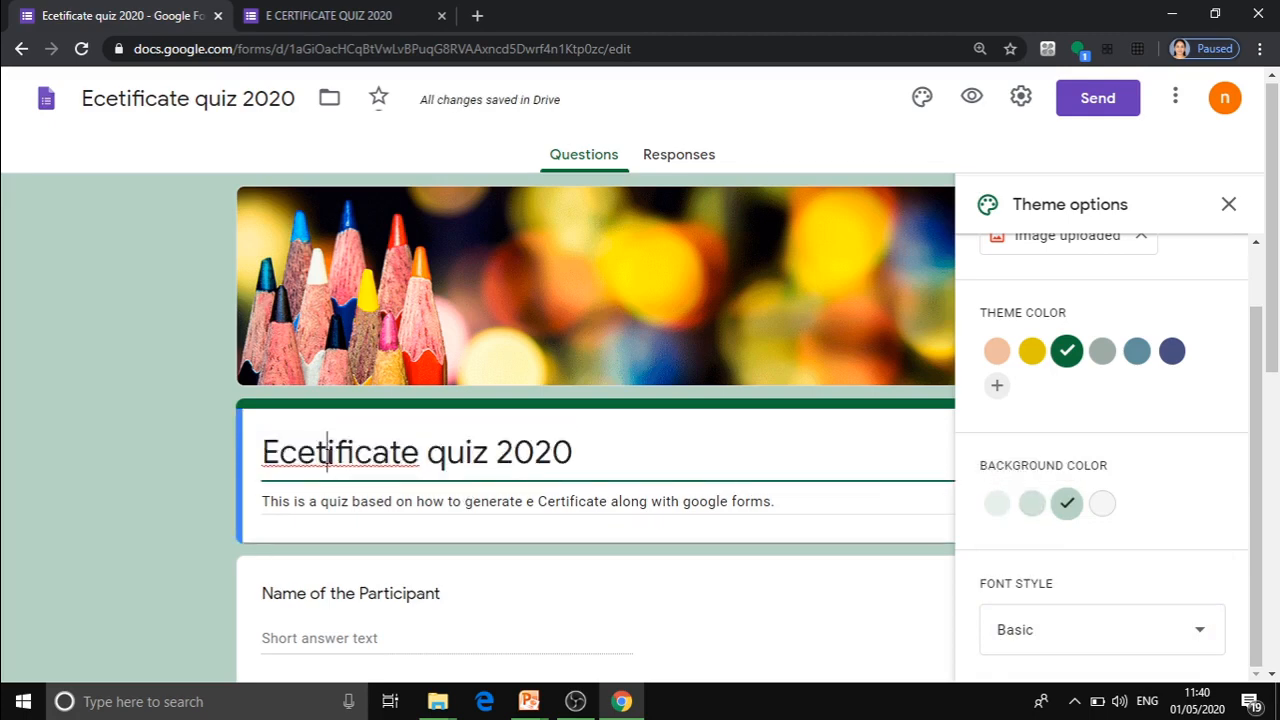
key(BackSpace)
text(r)
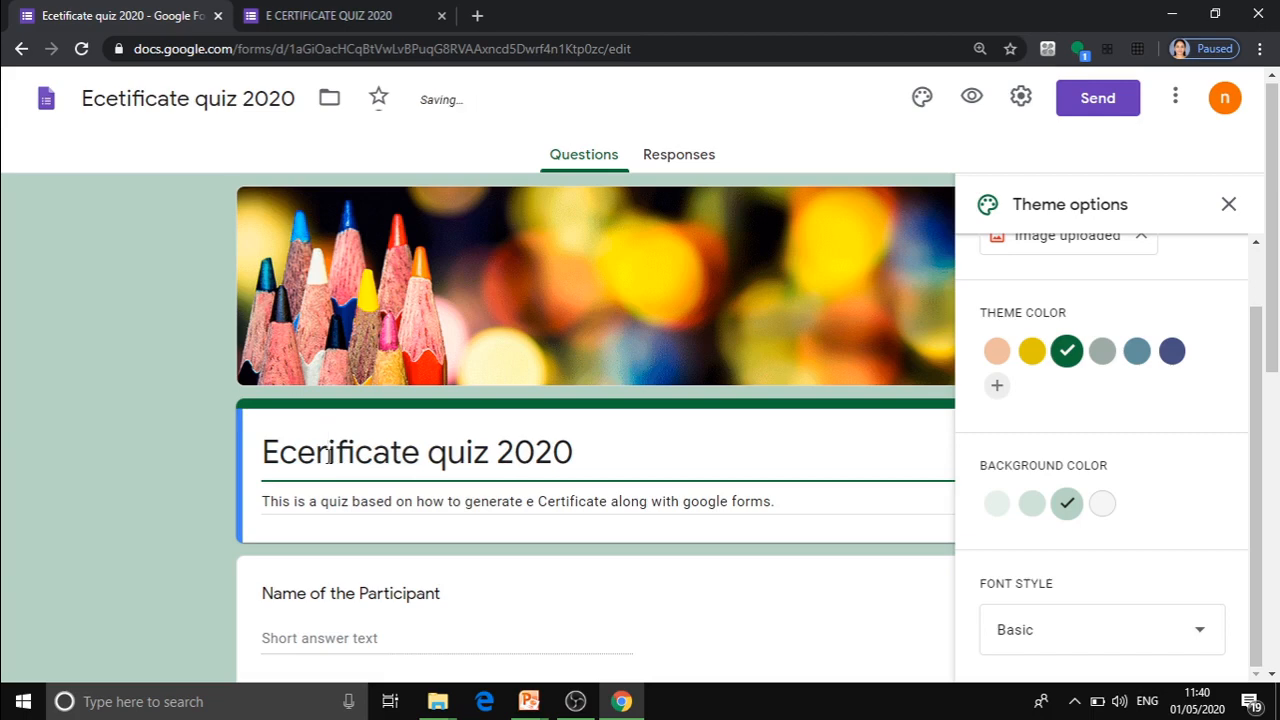
key(Delete)
text(ti)
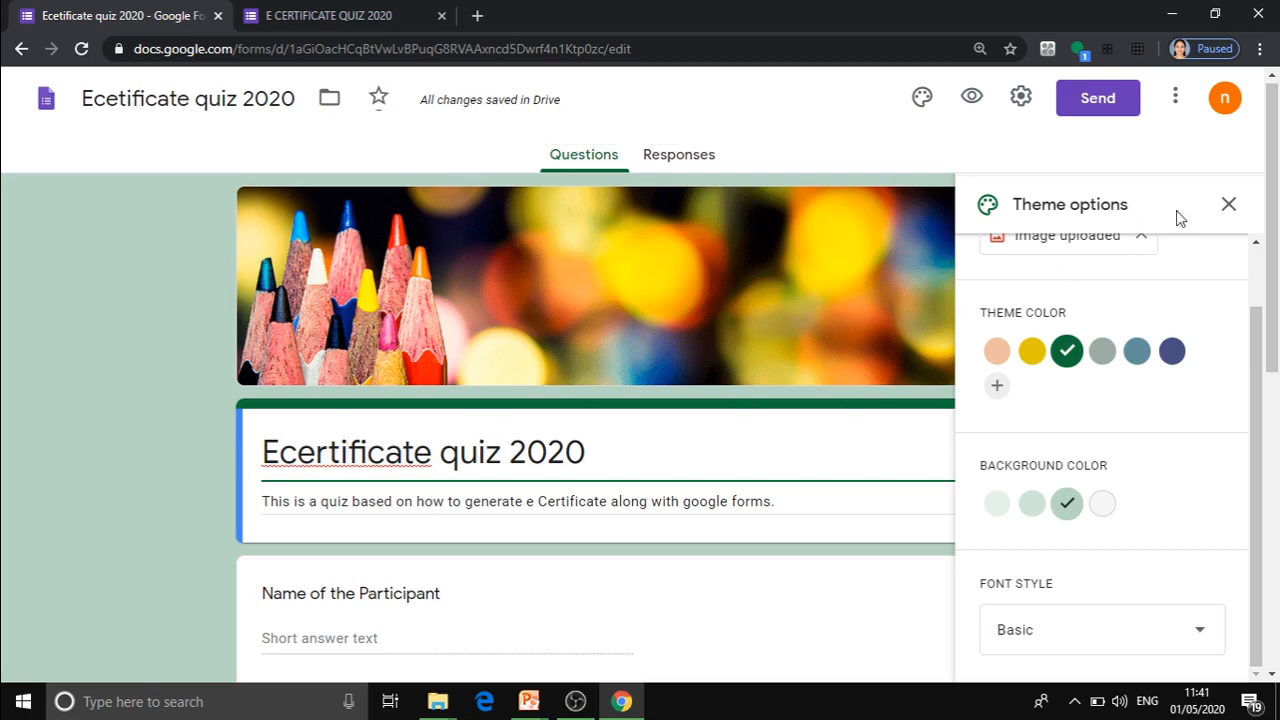
click(1228, 204)
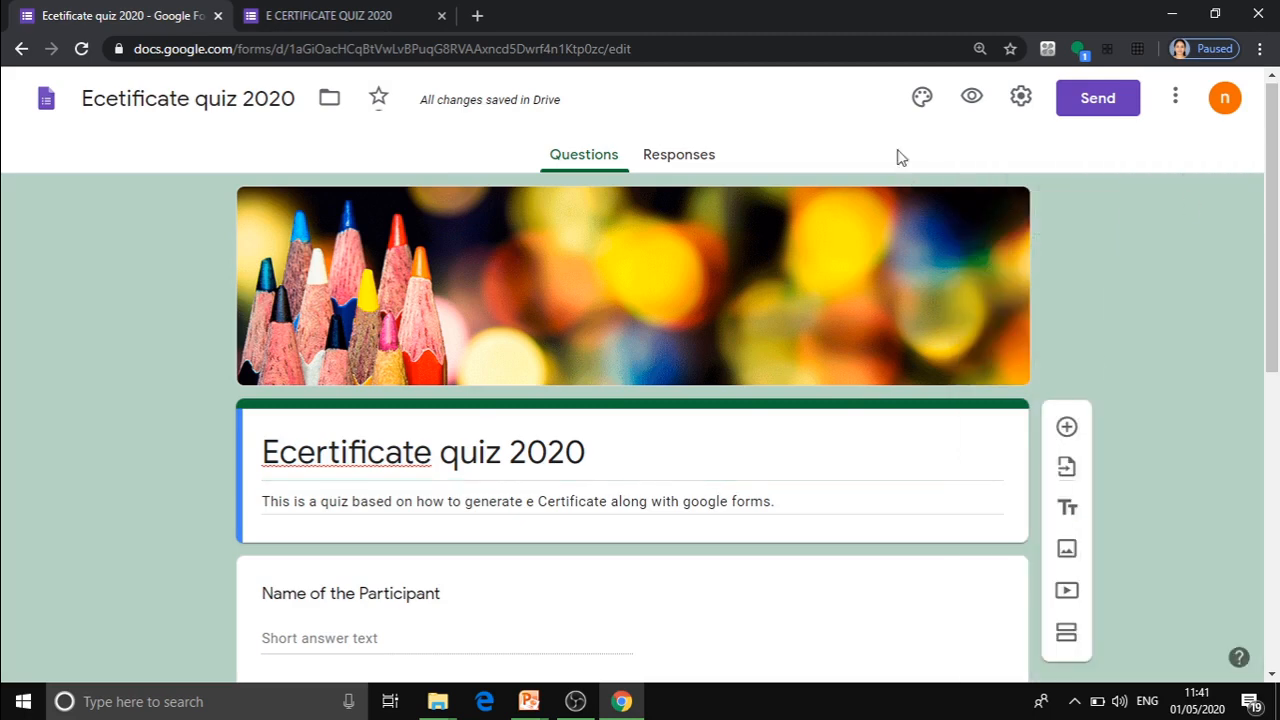
Preview the form as respondents see it, looking through its questions, and return to the form editor.
click(972, 97)
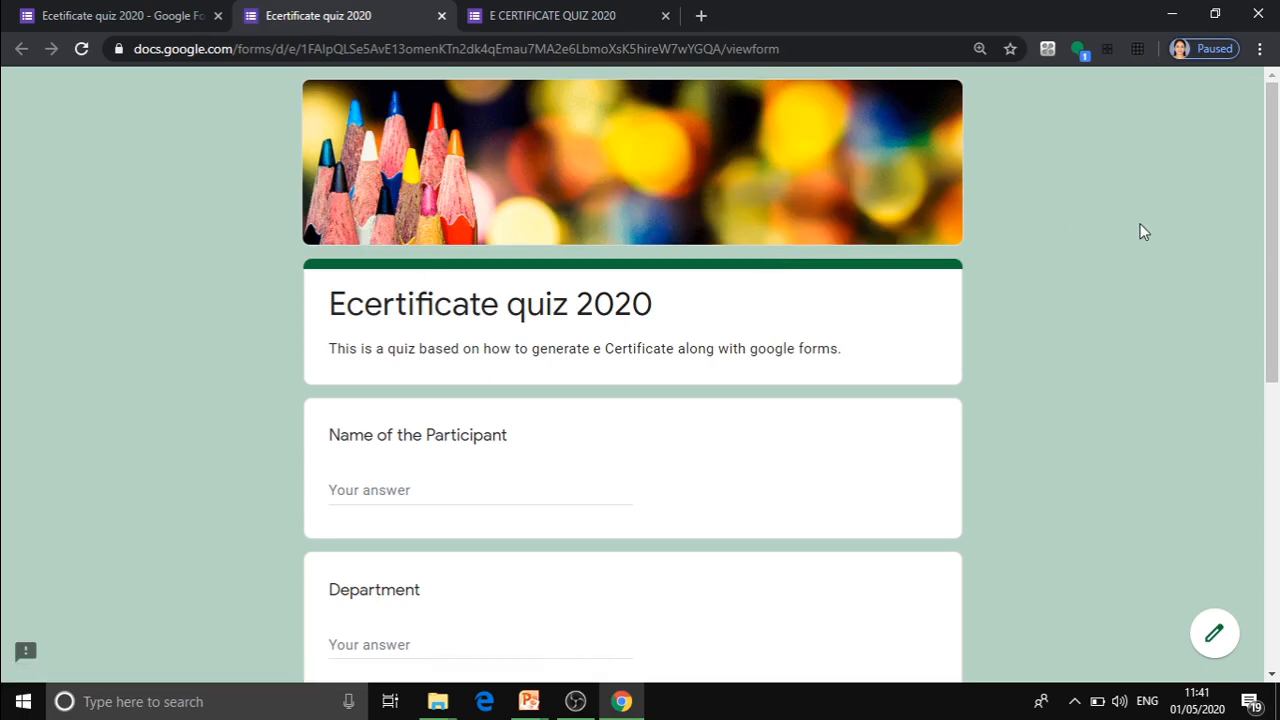
mouse_move(1270, 246)
mouse_down()
mouse_move(1277, 488)
mouse_move(1269, 232)
mouse_up()
drag(1262, 236, 1266, 360)
click(112, 18)
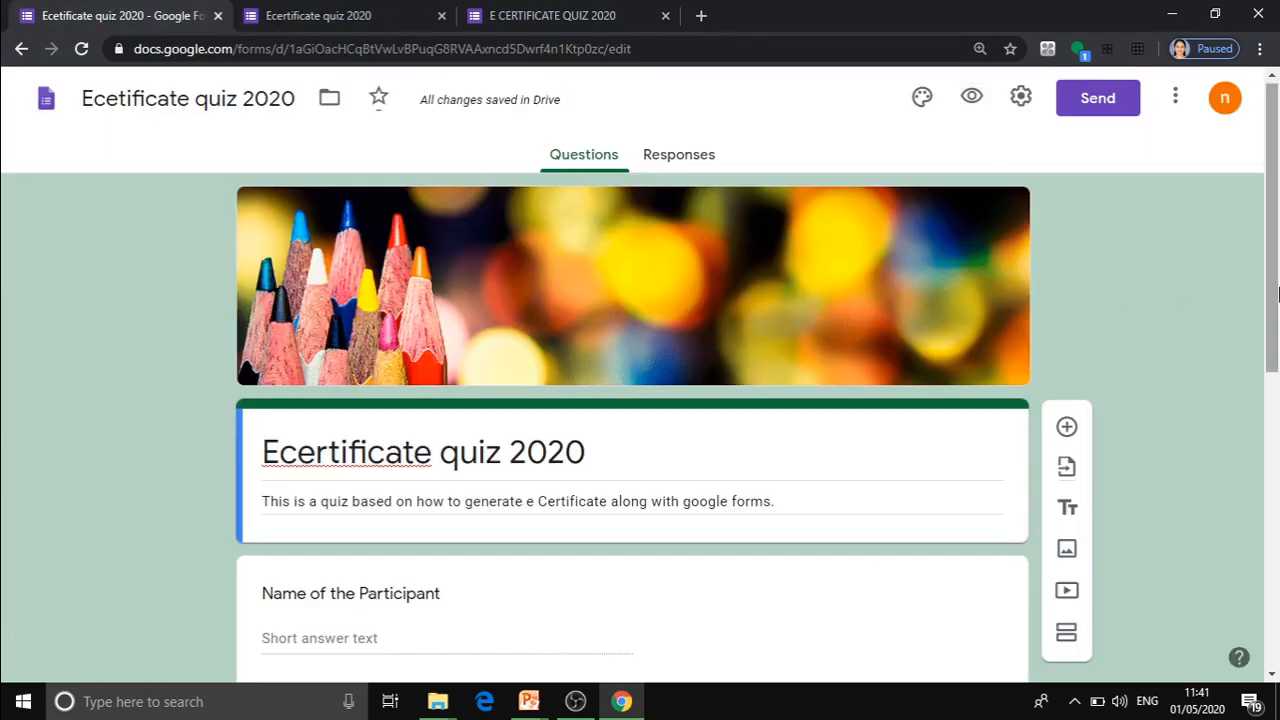
In the form settings, enable collecting email addresses, editing after submission, and respondents seeing summary charts and text responses.
click(1020, 99)
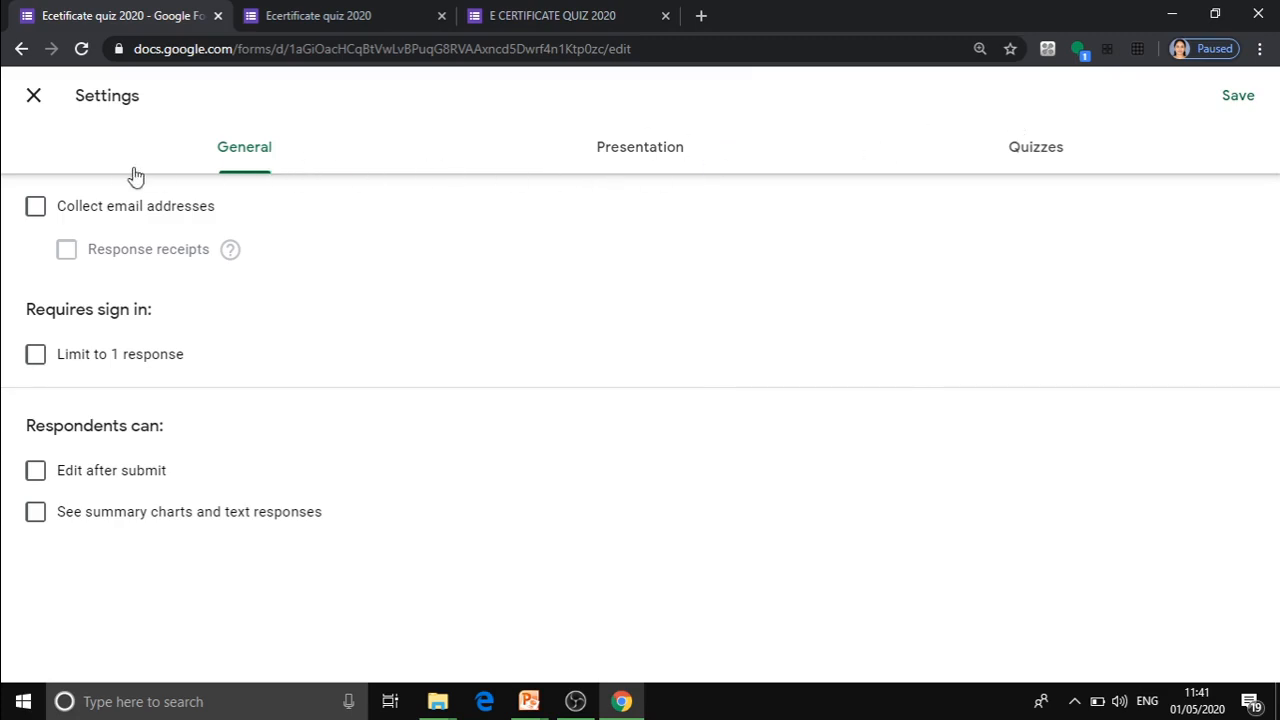
click(39, 209)
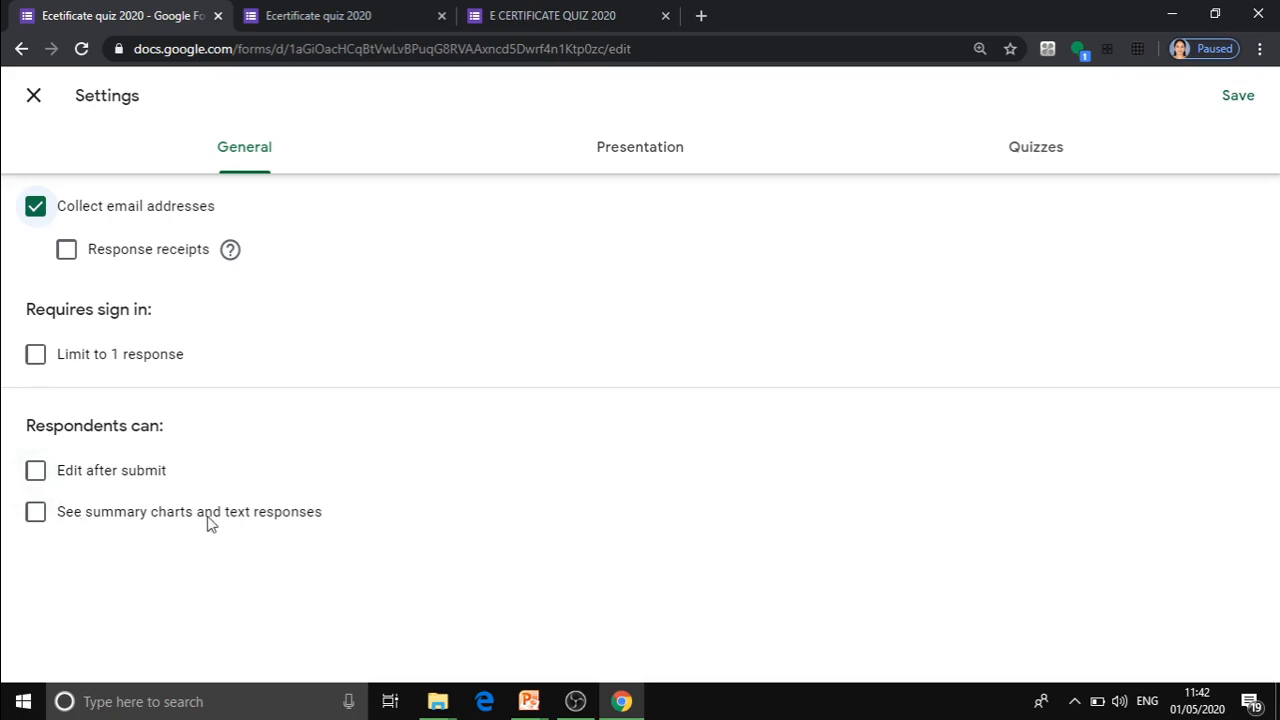
click(36, 474)
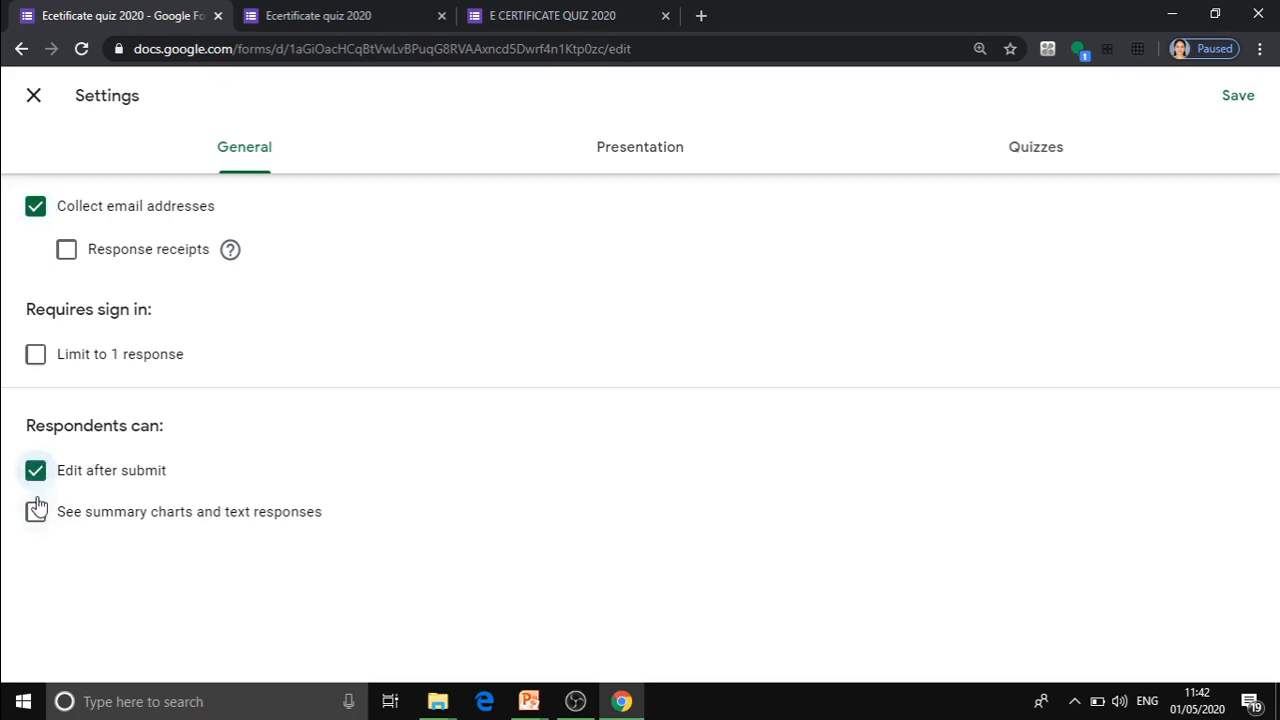
click(35, 512)
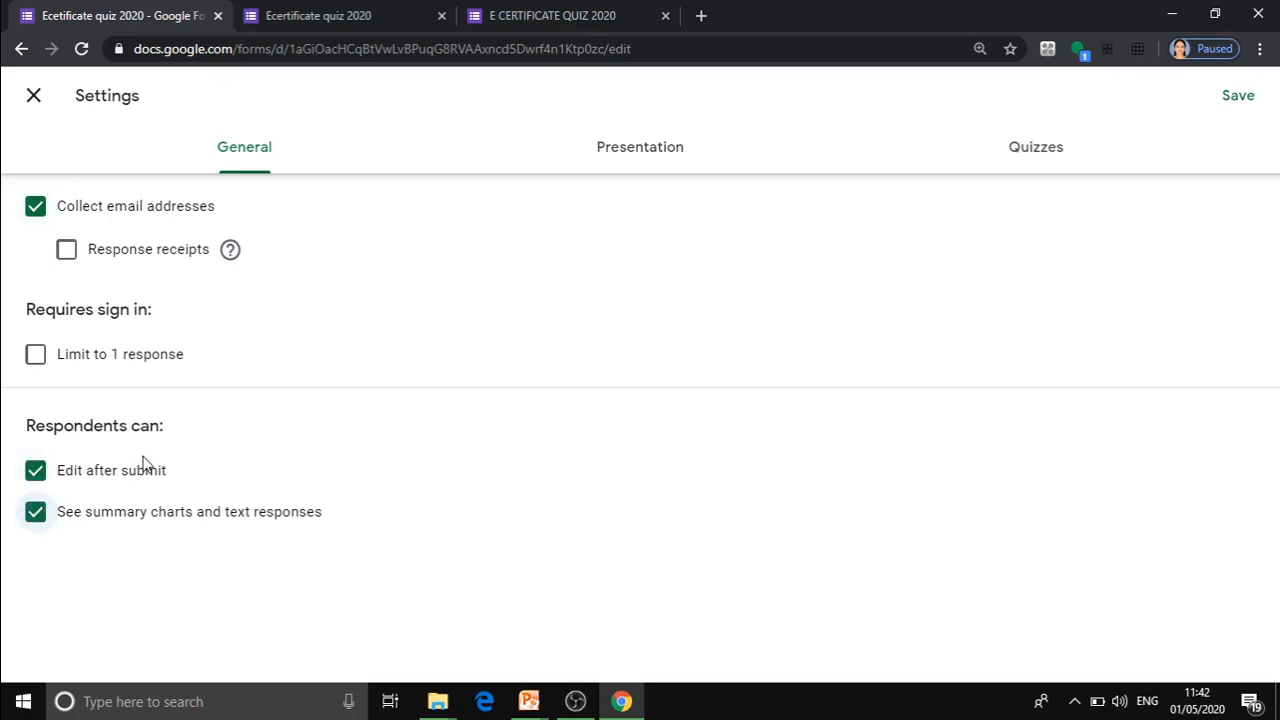
Keep the link to submit another response enabled and set the confirmation message to "Your response has been recorded".
click(625, 158)
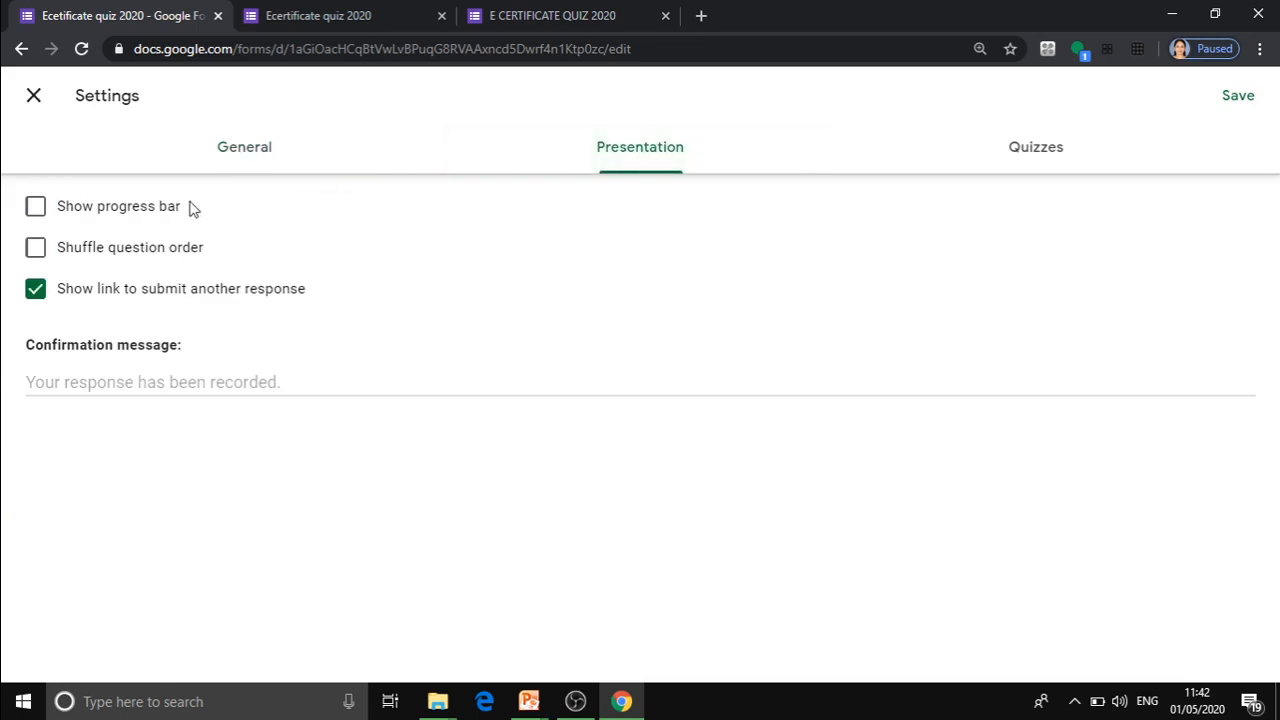
click(44, 294)
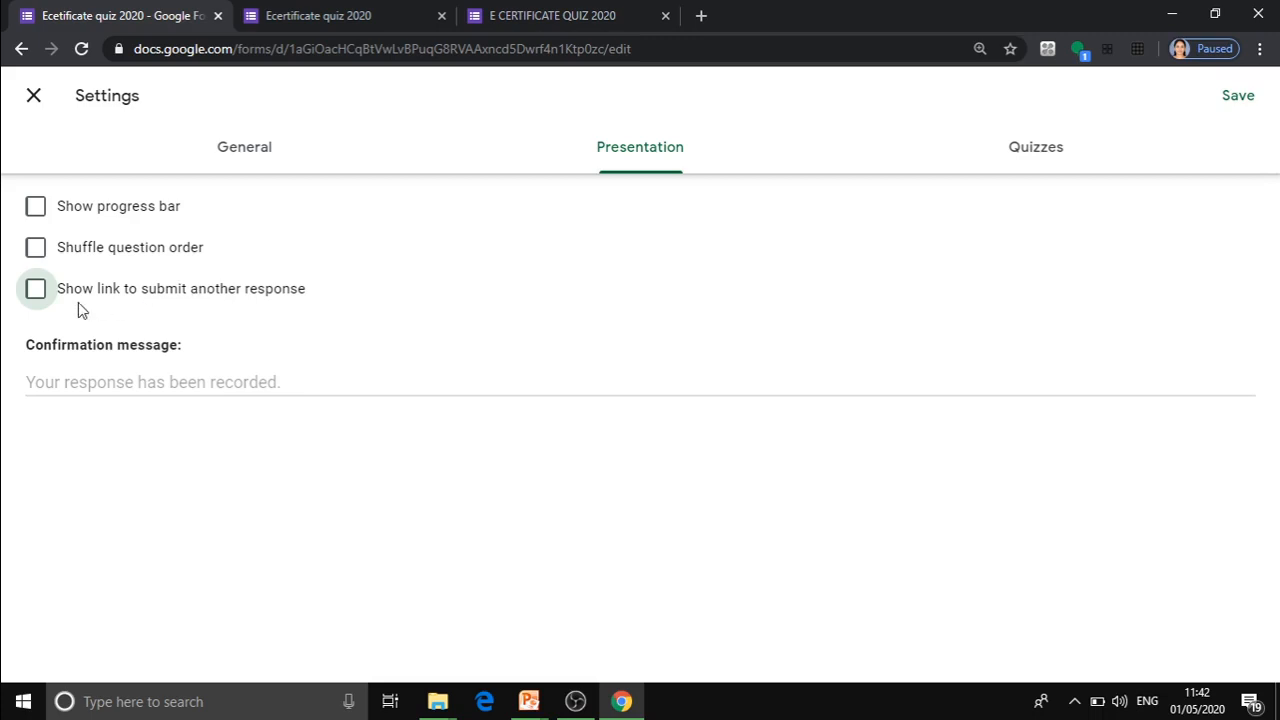
click(32, 296)
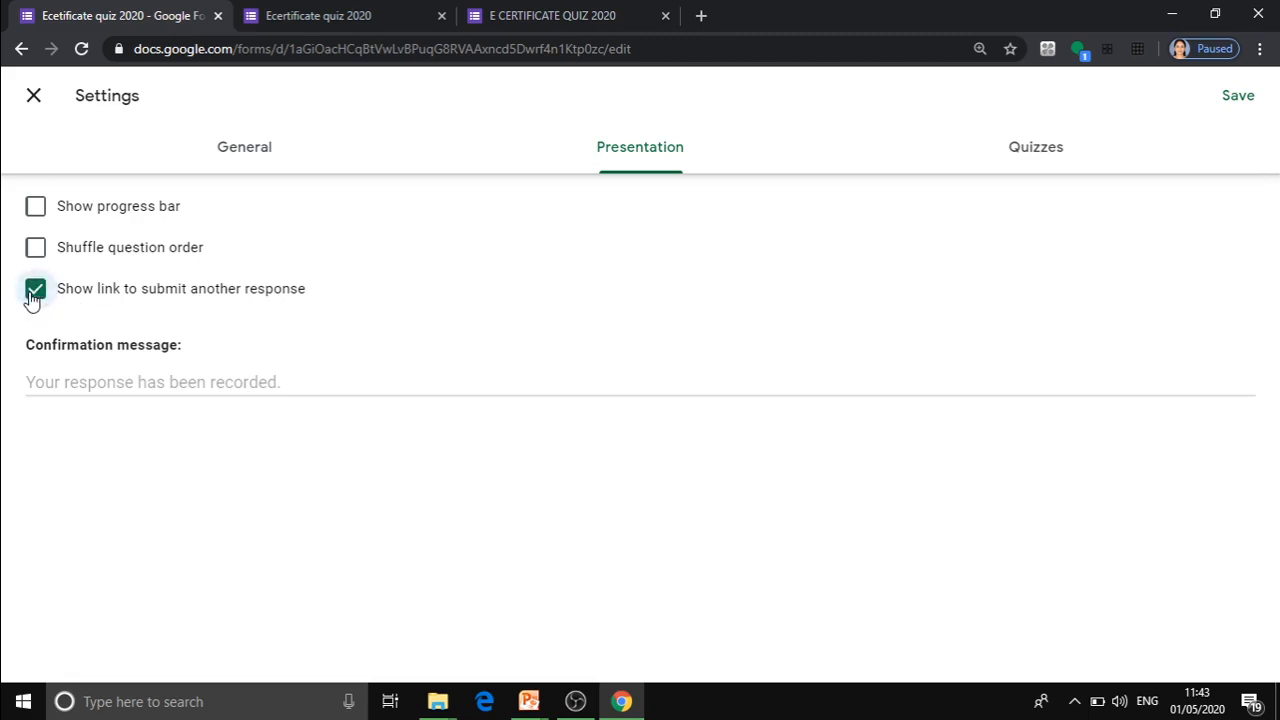
click(57, 392)
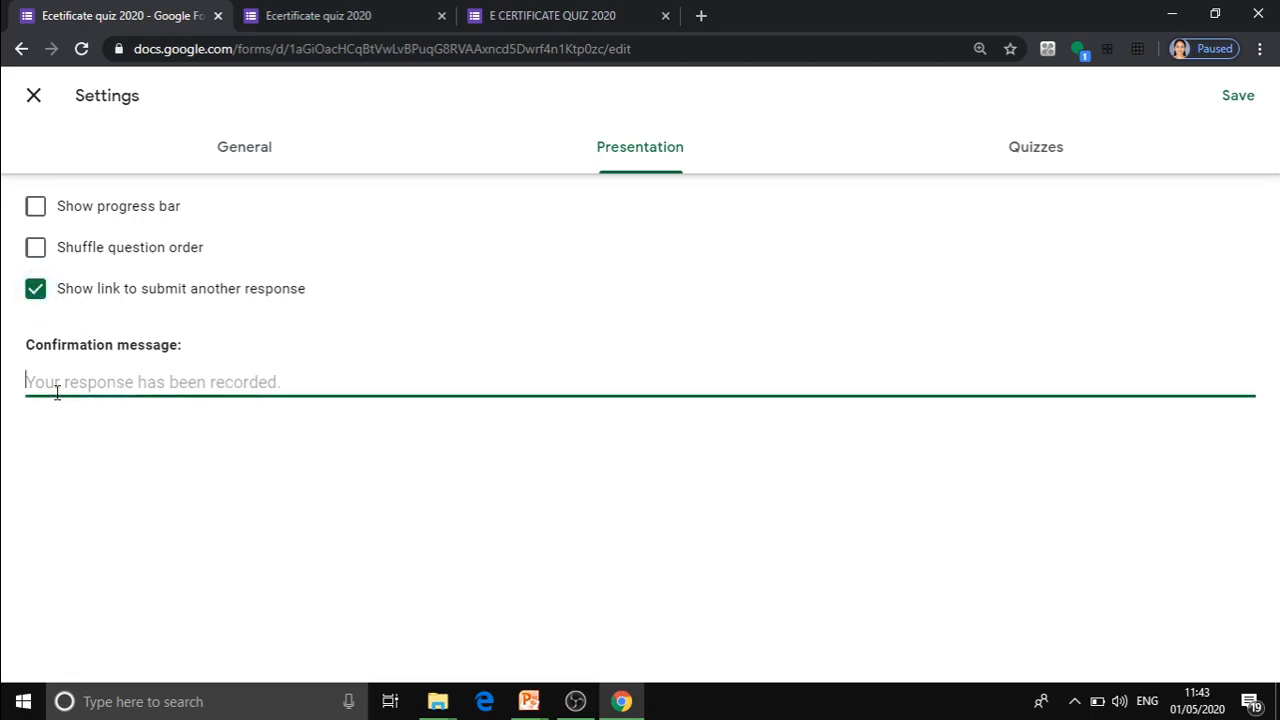
text(Yo)
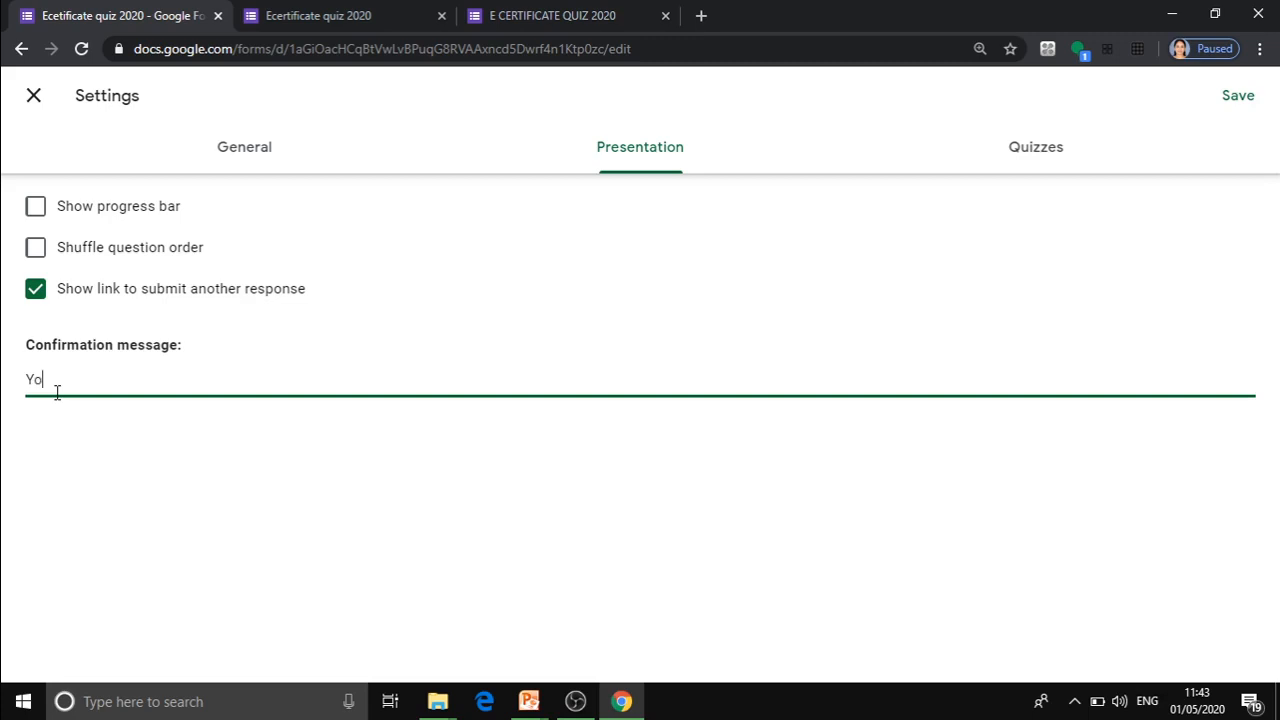
text(ur response has been recor)
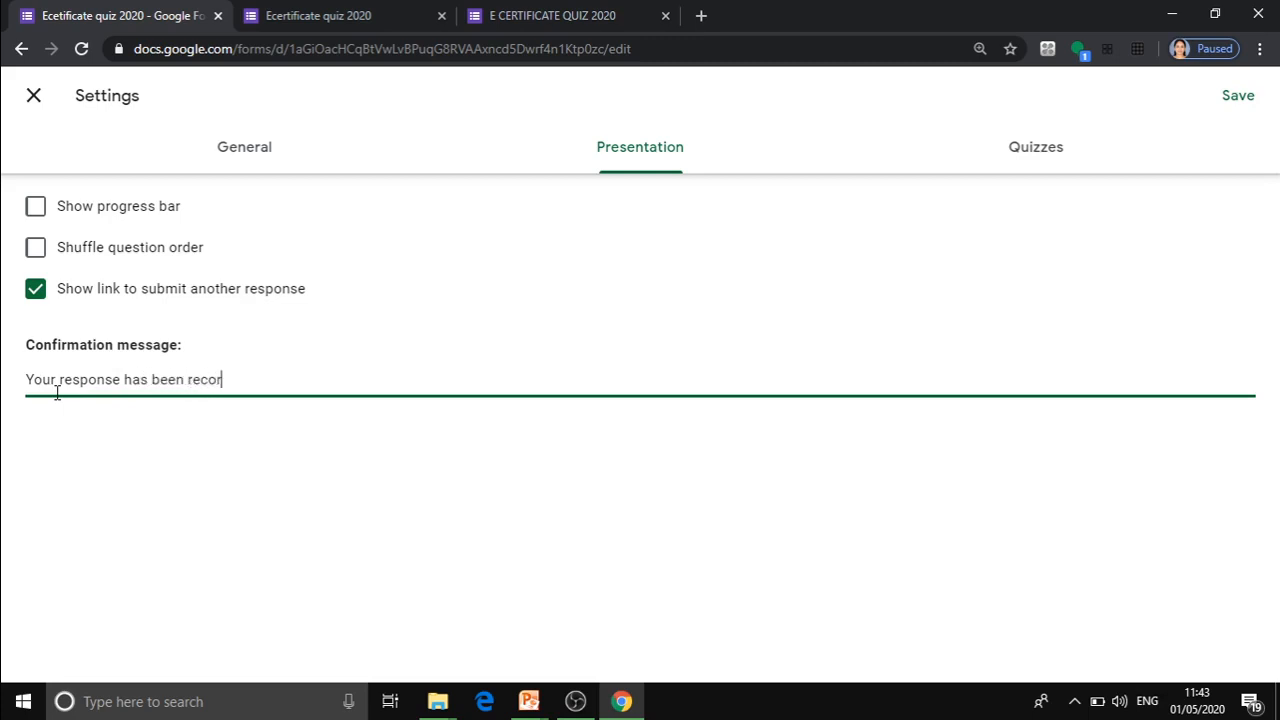
text(ded.)
Make the form a quiz with its default grading options and save the settings.
click(1027, 160)
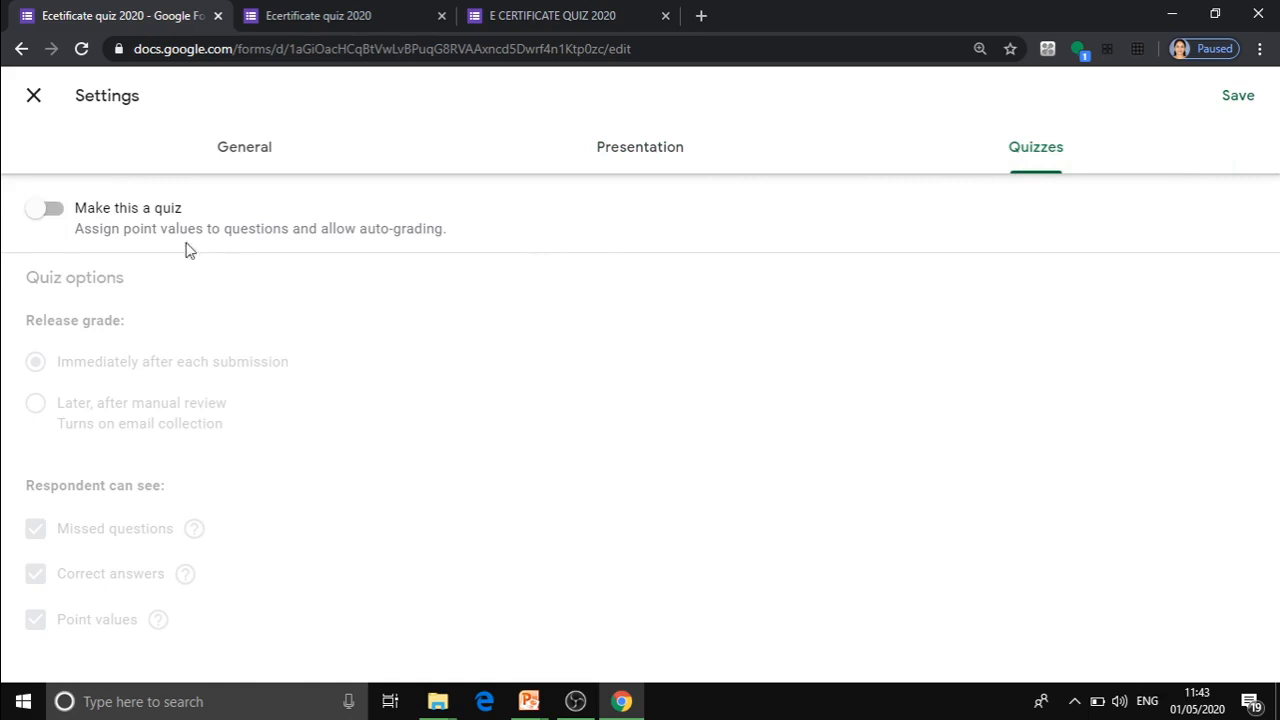
click(47, 219)
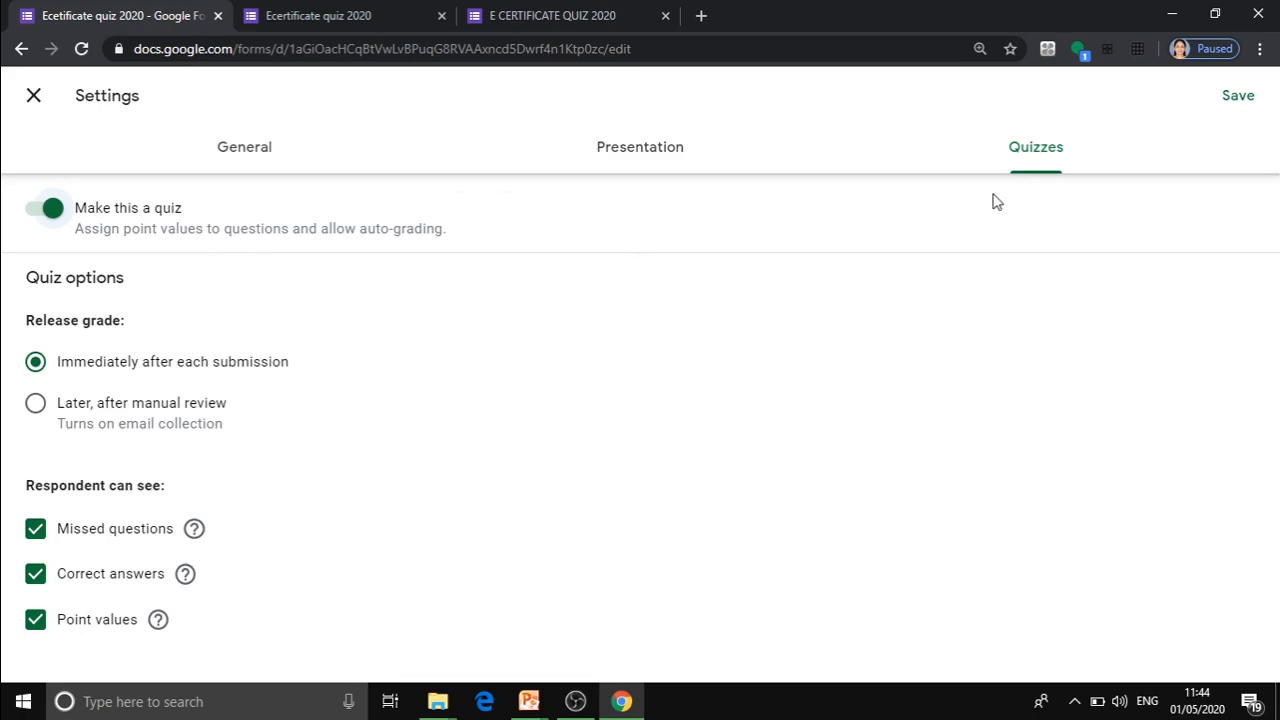
click(1238, 97)
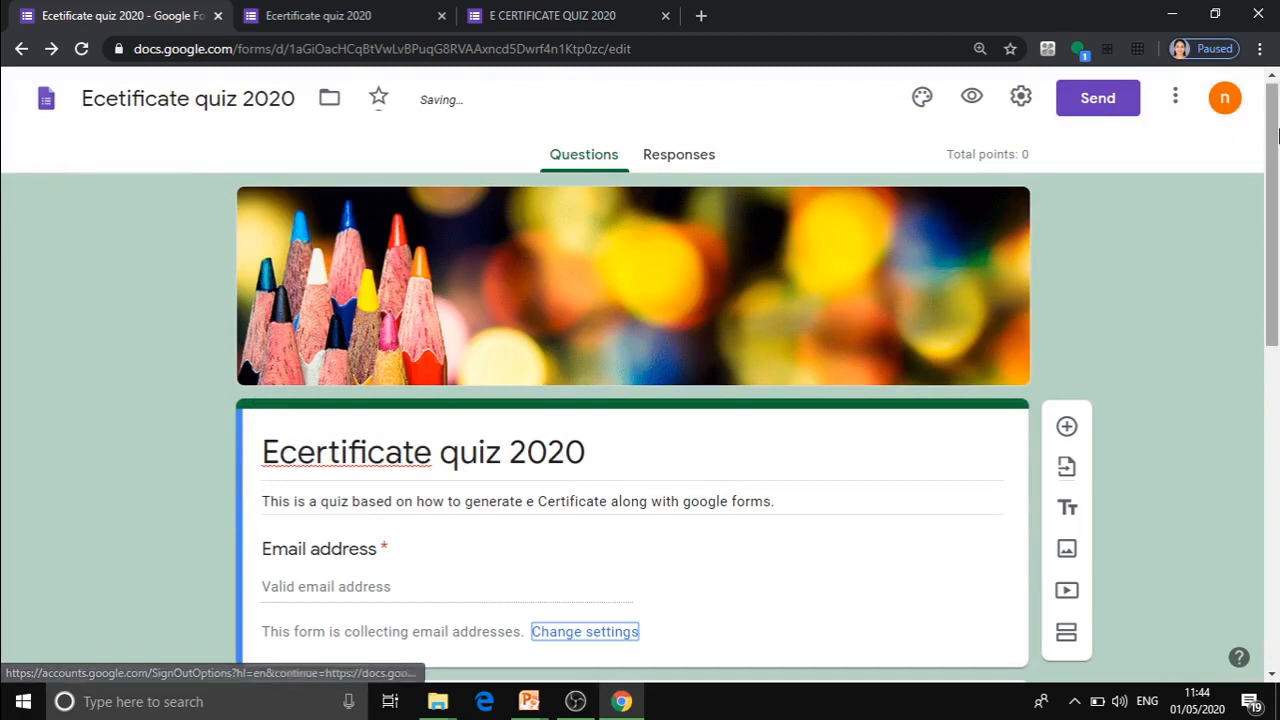
Mark "Certify'em" as the correct answer to "Which is the app used to generate e Certificate" in its answer key.
drag(1277, 135, 1277, 460)
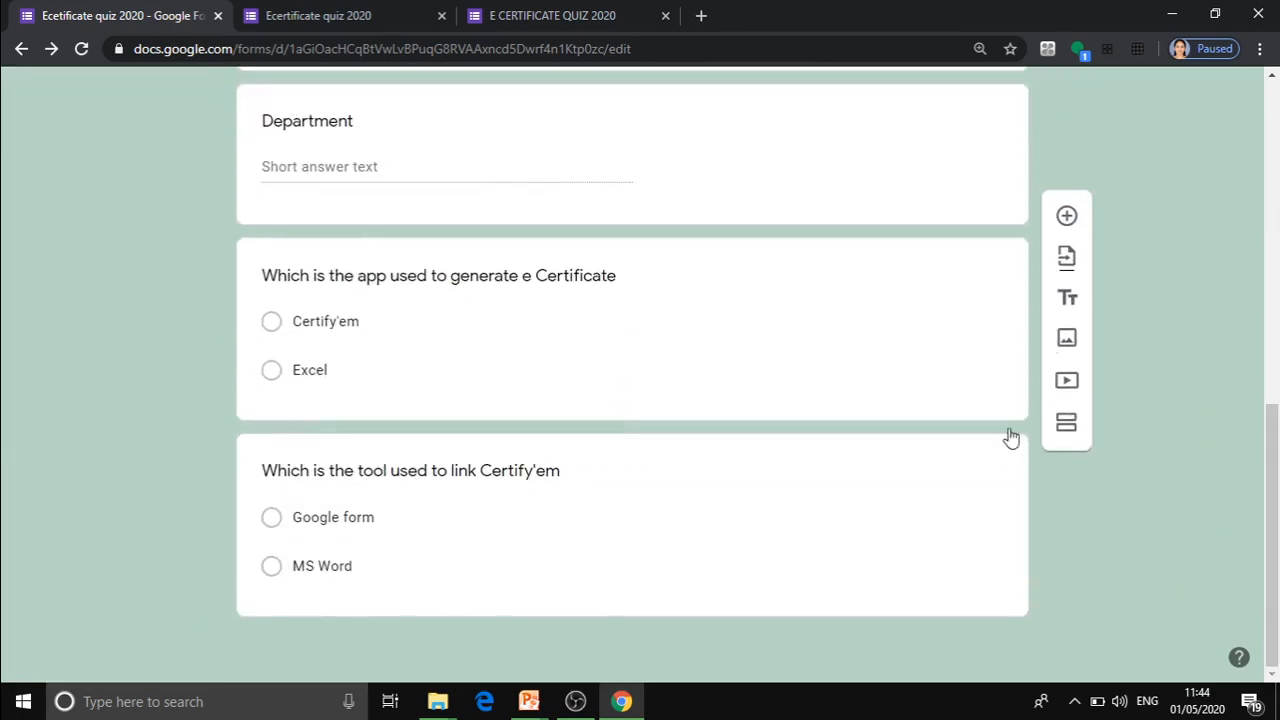
click(665, 379)
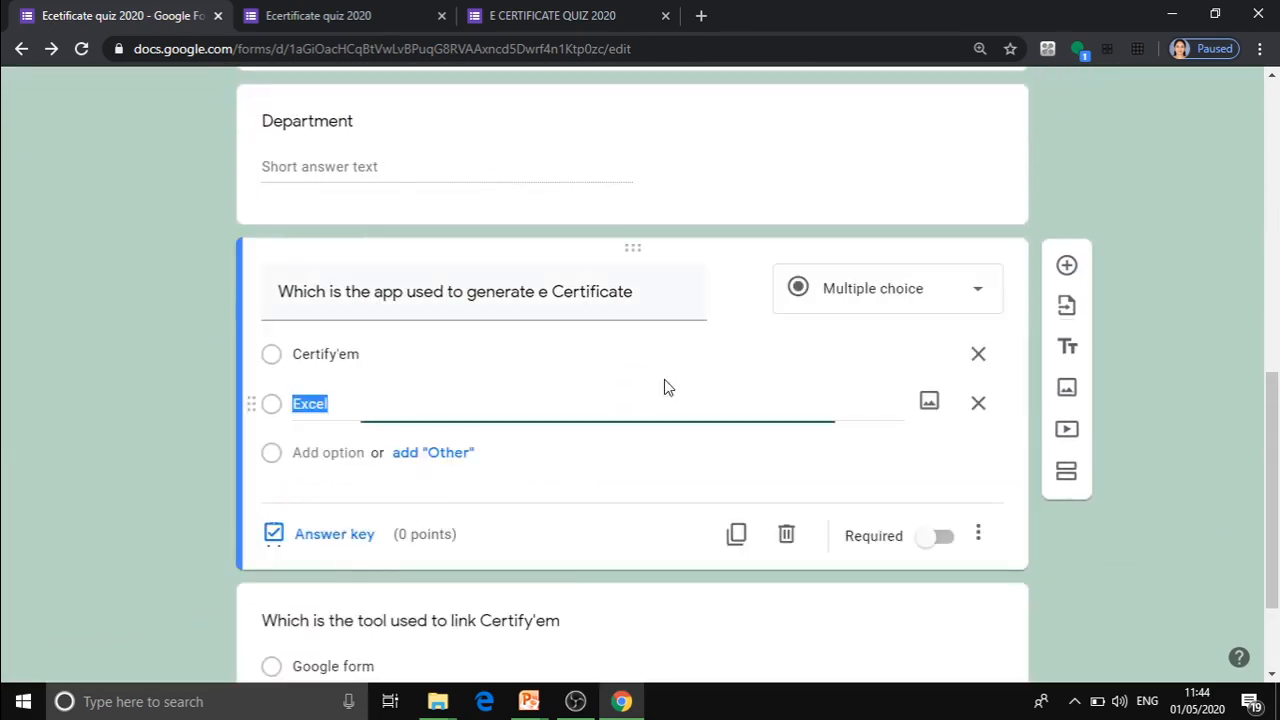
click(334, 537)
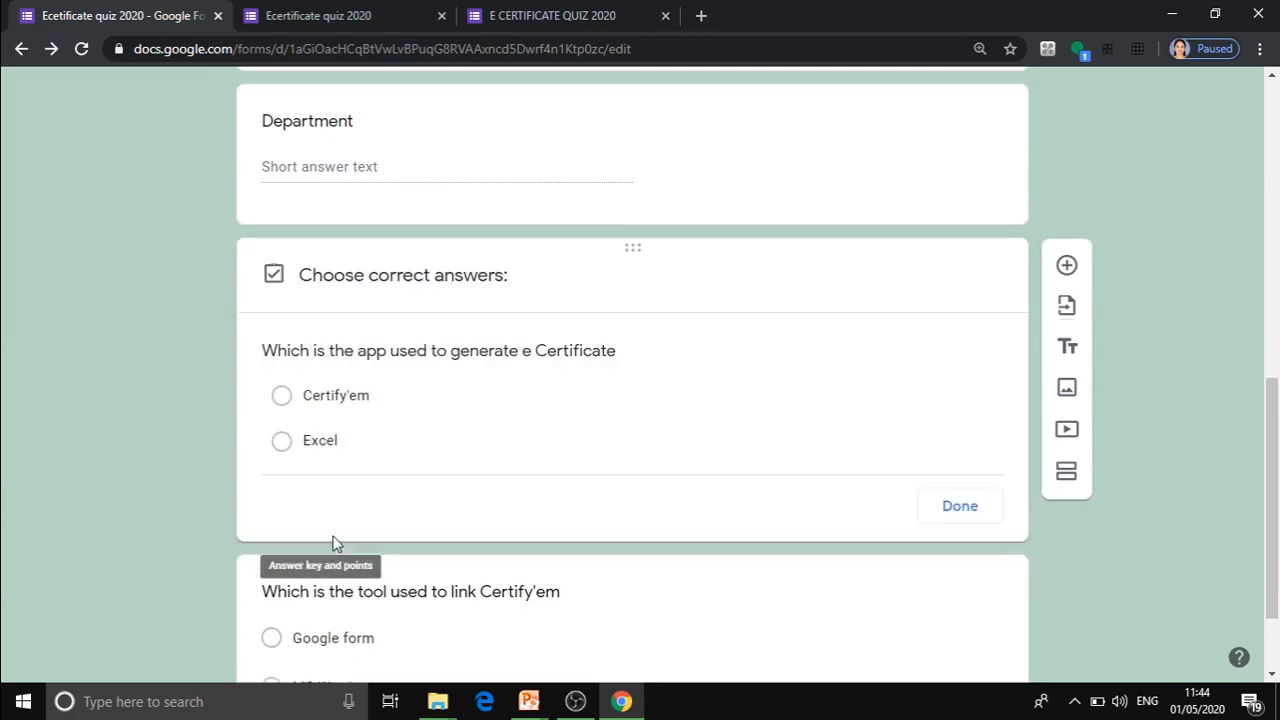
click(323, 405)
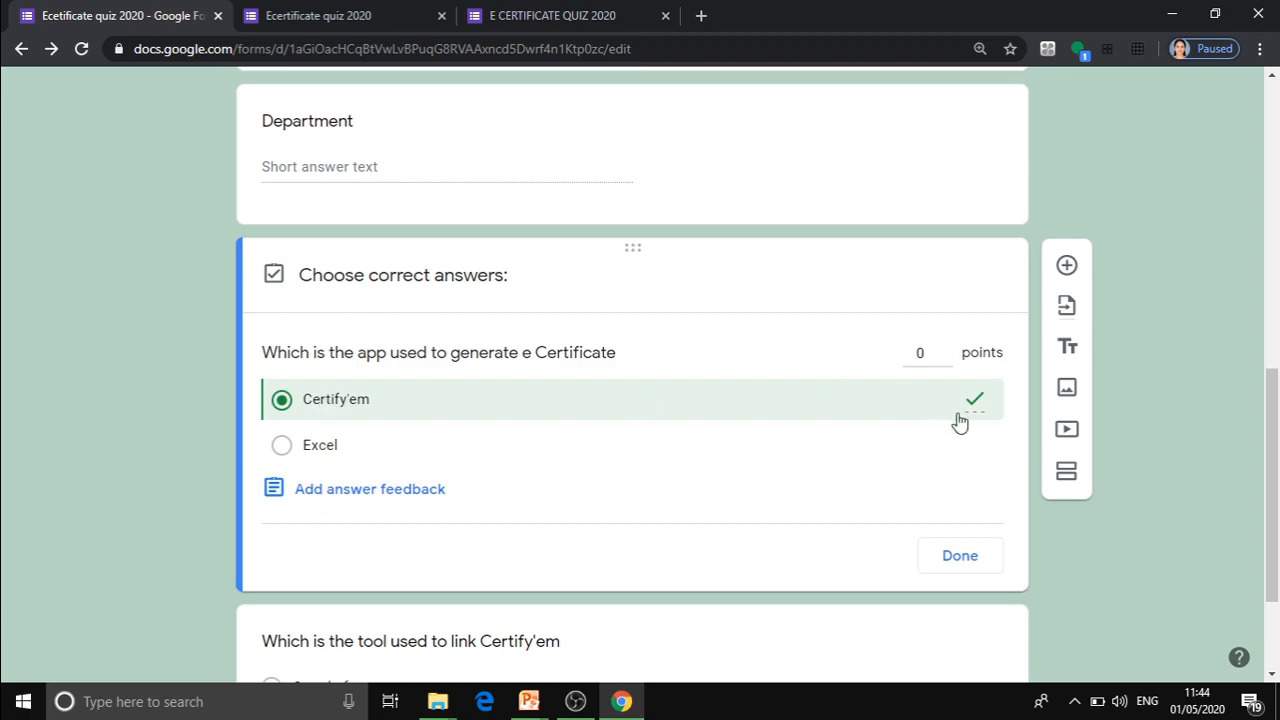
Set the point value of the e-certificate app question to 2.
click(926, 352)
click(946, 349)
click(946, 349)
click(946, 349)
click(950, 351)
click(950, 351)
click(947, 359)
click(947, 359)
click(947, 359)
Add the incorrect-answer feedback "Better luck next time" to the e-certificate app question.
click(371, 490)
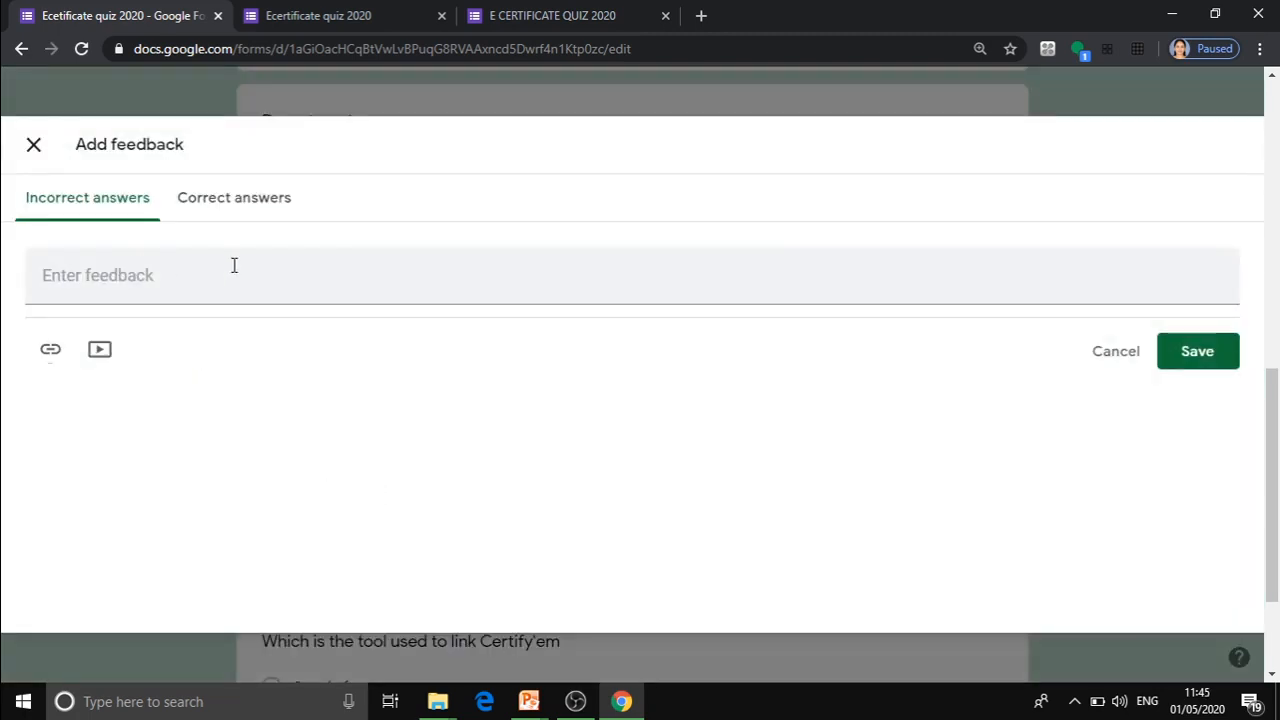
click(86, 285)
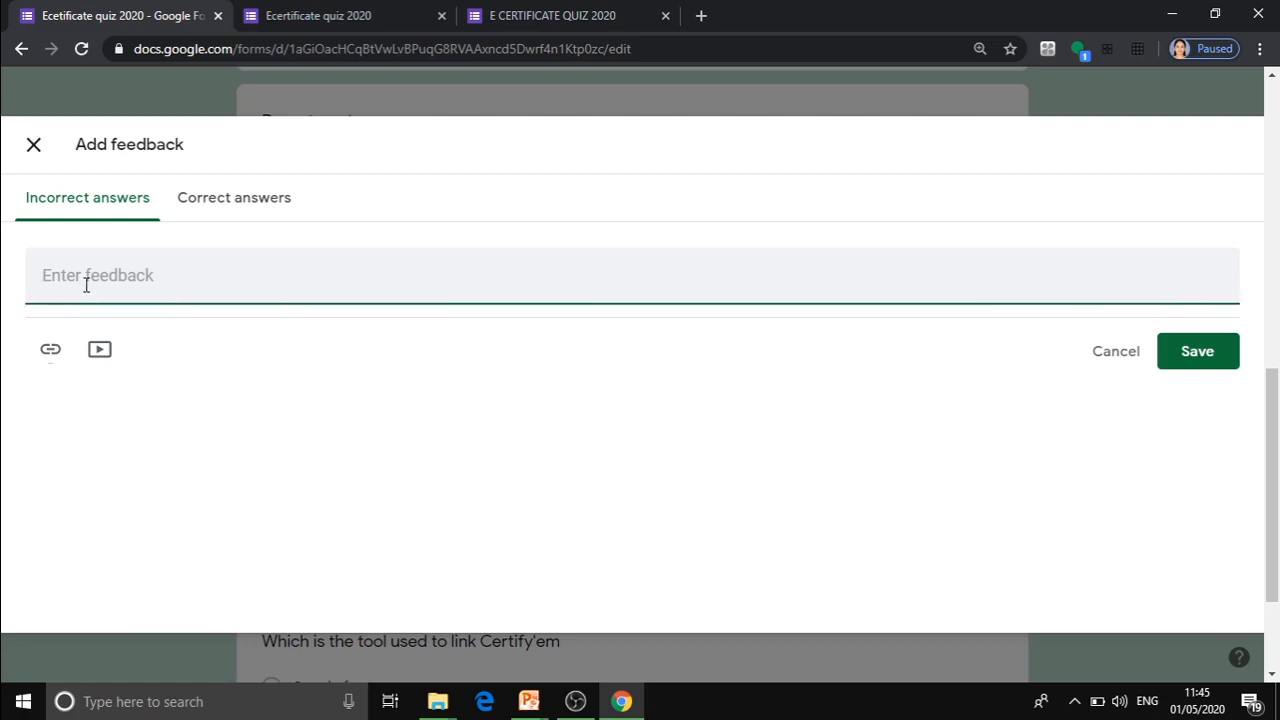
text(Better luck next time)
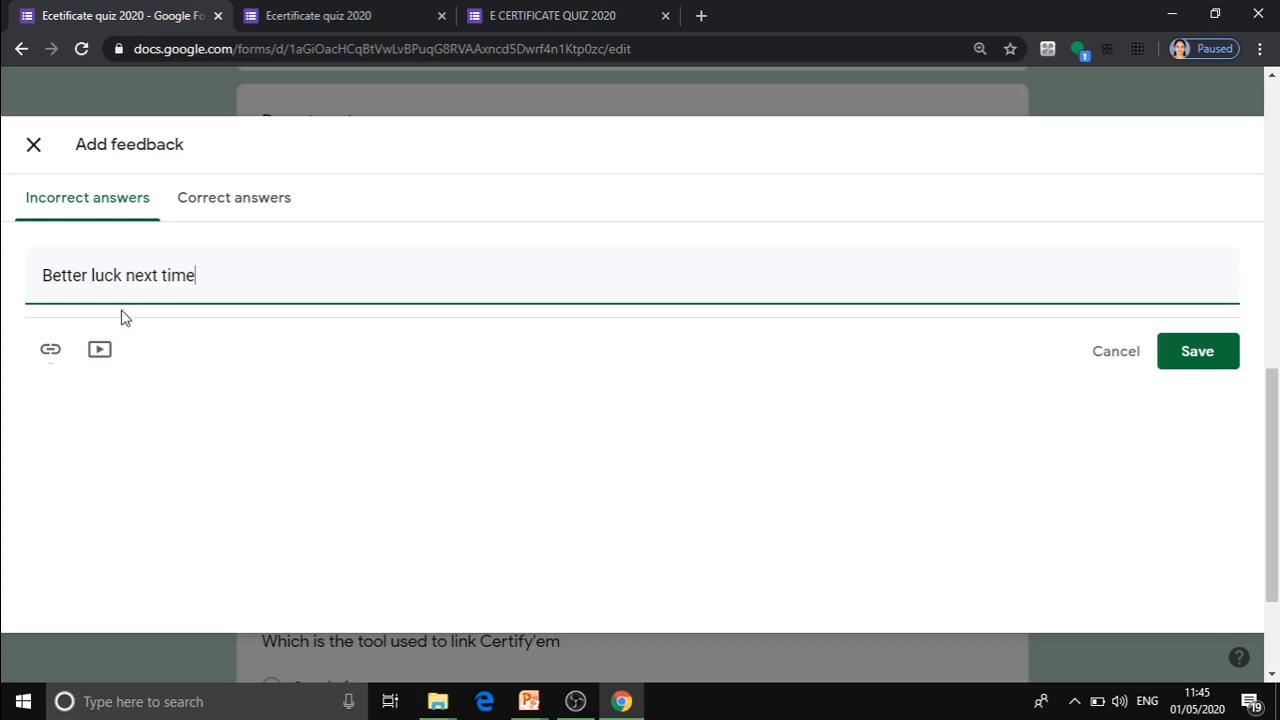
Add the correct-answer feedback "Excellent!!" to the same question and save the feedback.
click(226, 198)
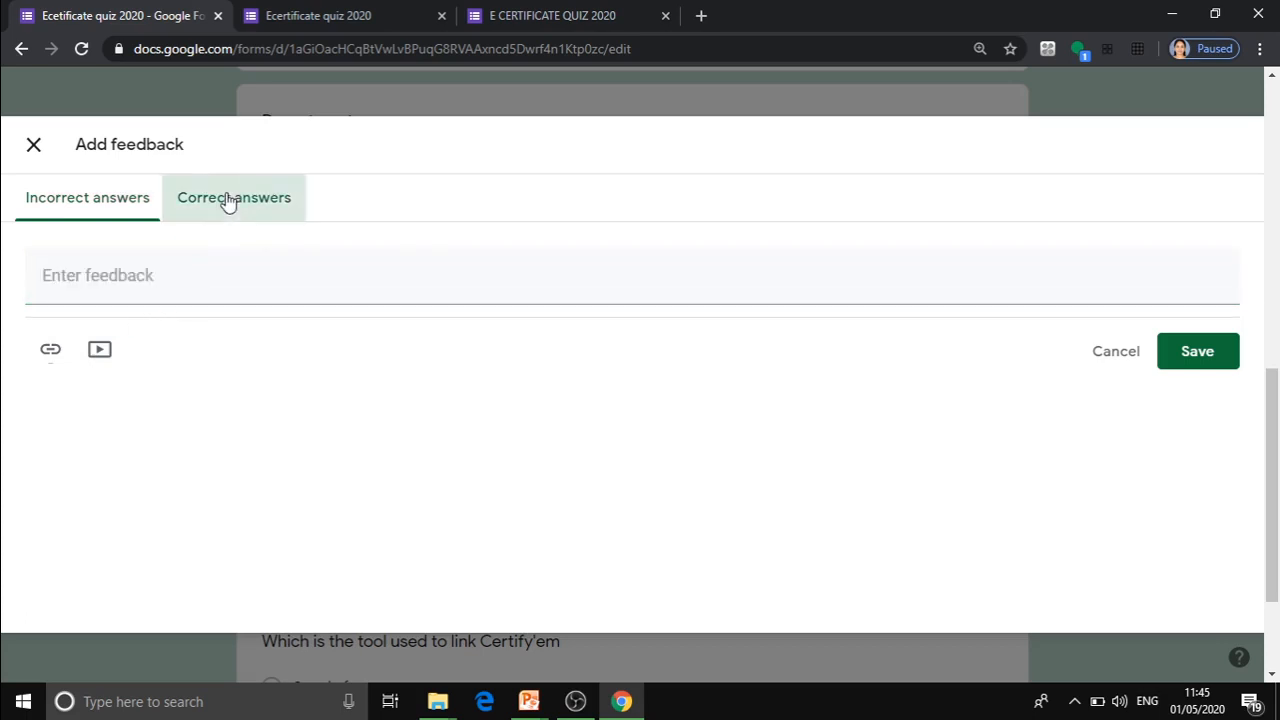
click(101, 283)
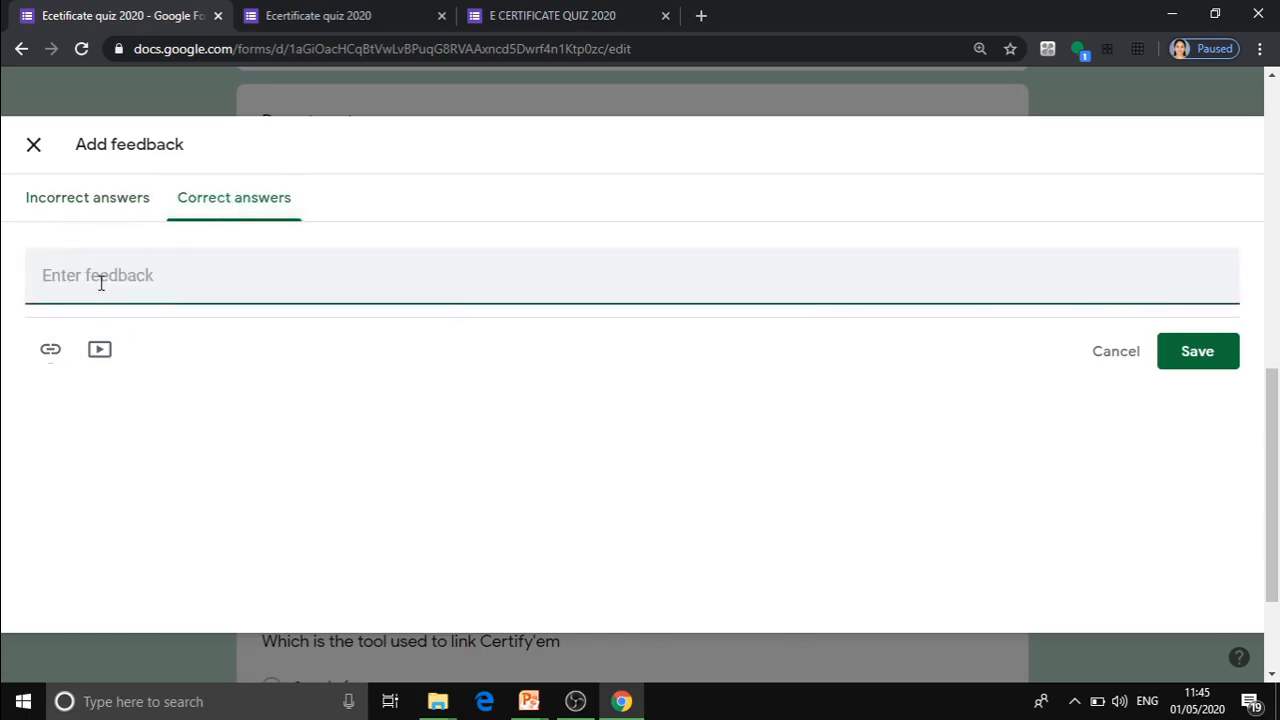
text(Exc)
text(e)
text(llent)
text(1)
text(1)
key(BackSpace)
key(BackSpace)
text(!!)
click(1226, 351)
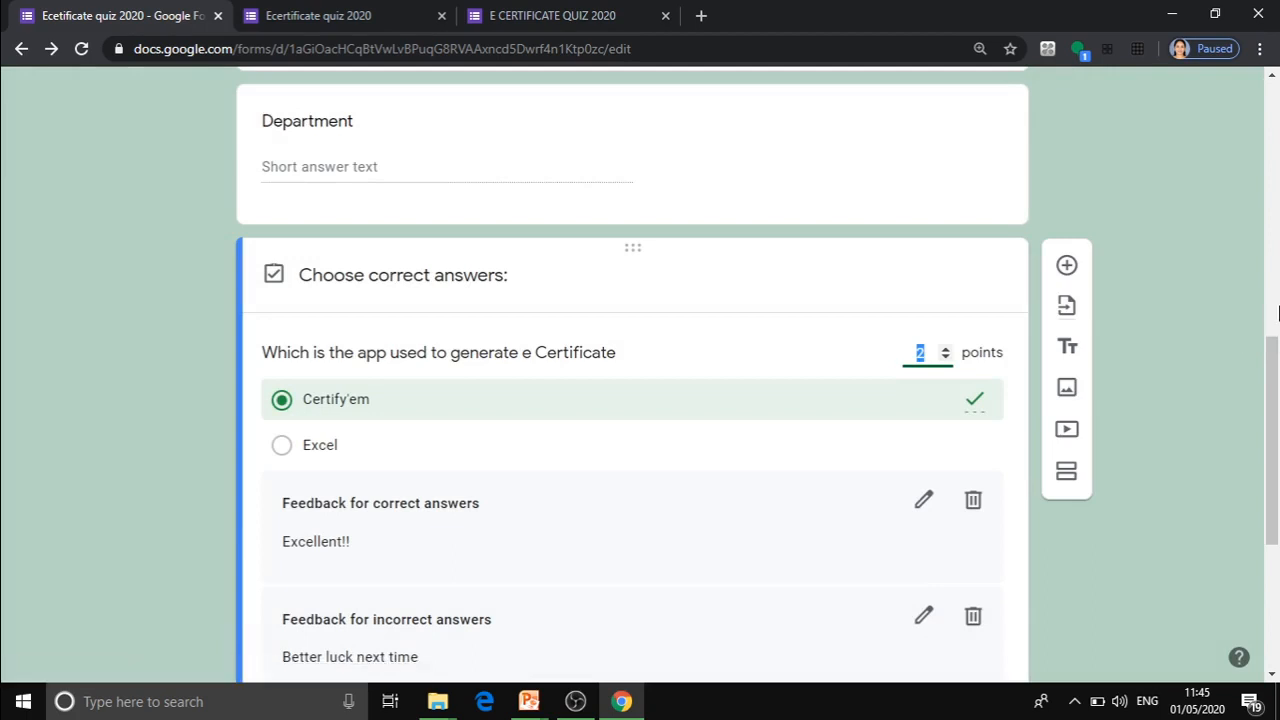
Close the answer key of the e-certificate app question and make the question required.
scroll(1275, 355, down, 4)
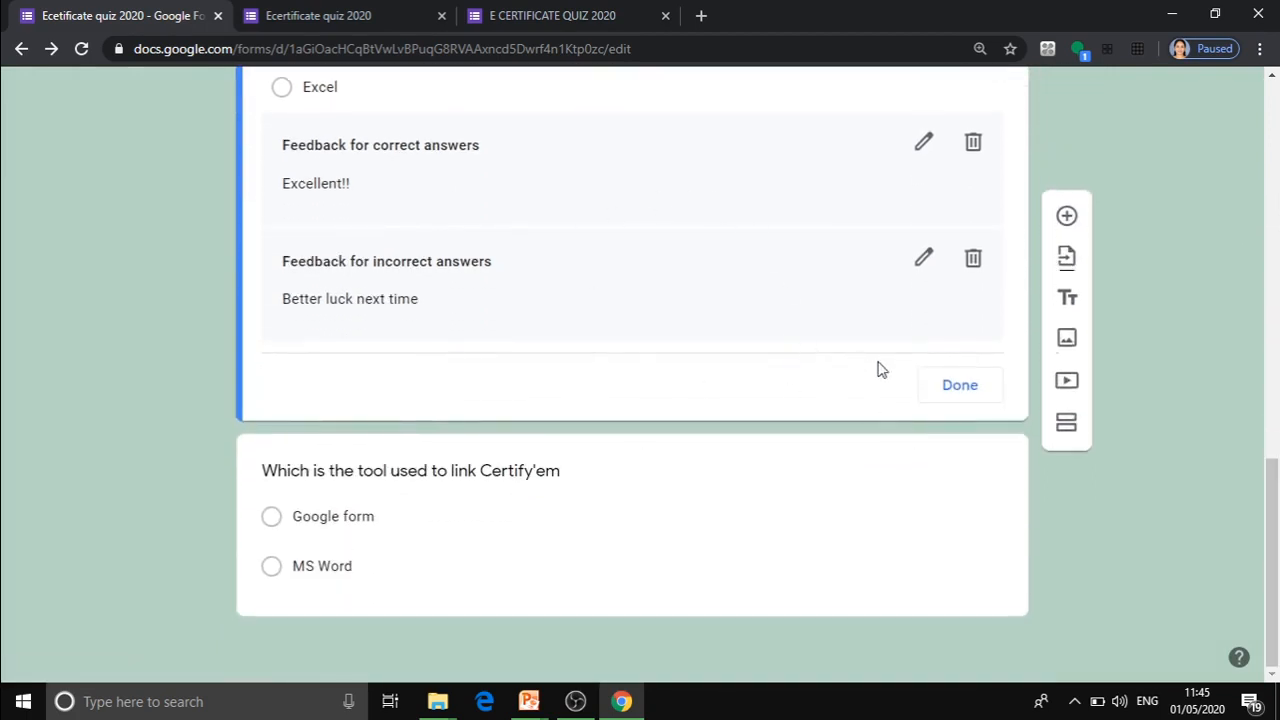
click(960, 388)
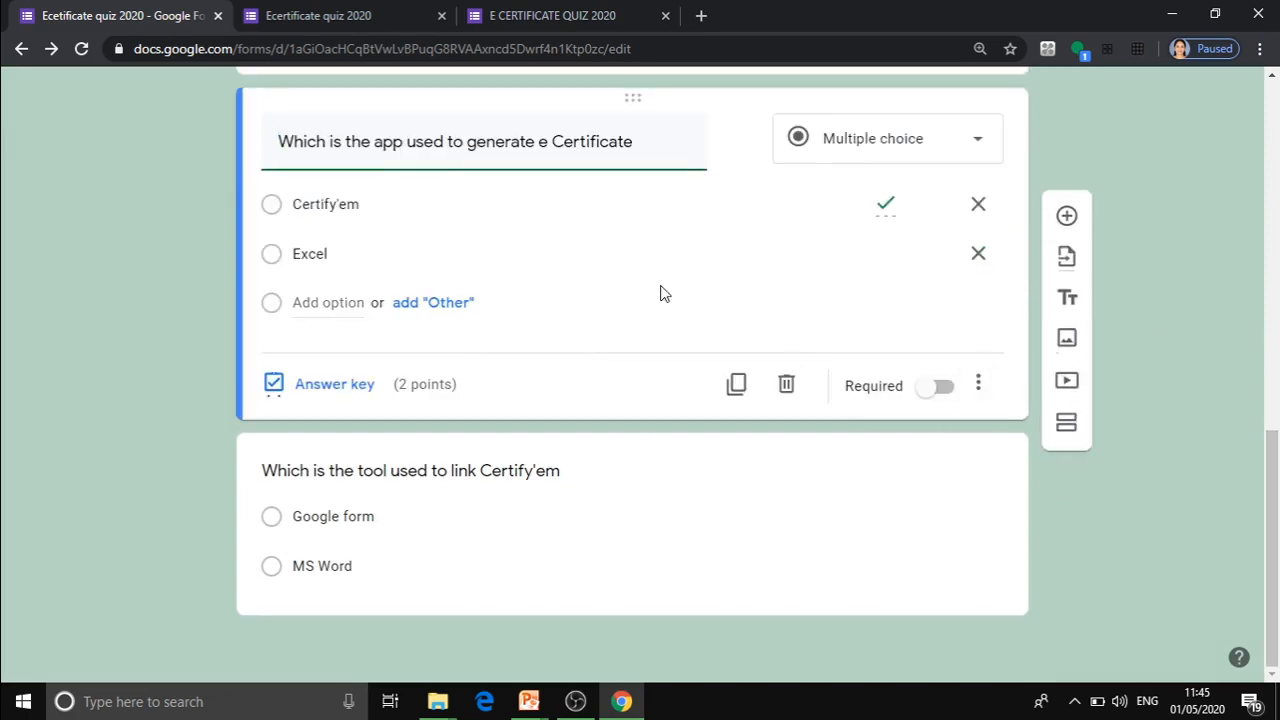
click(923, 394)
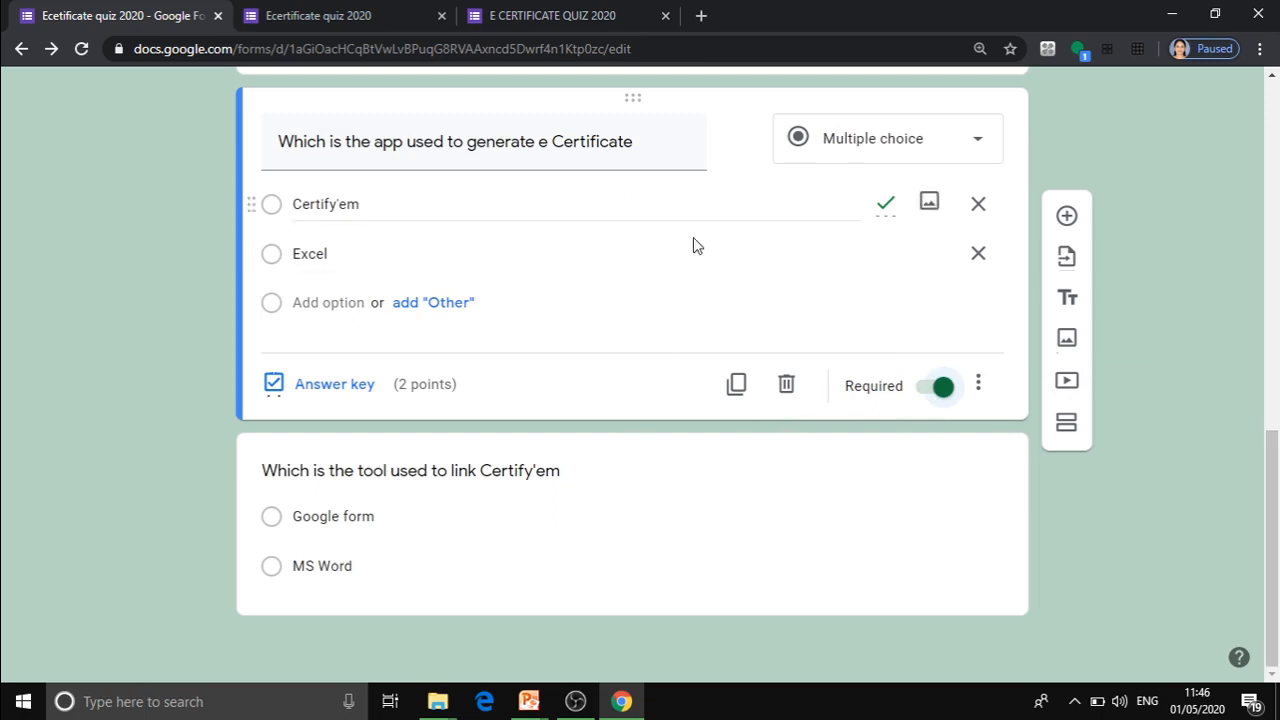
Add an "Other" option to the question "Which is the tool used to link Certify'em" and remove it again.
click(462, 510)
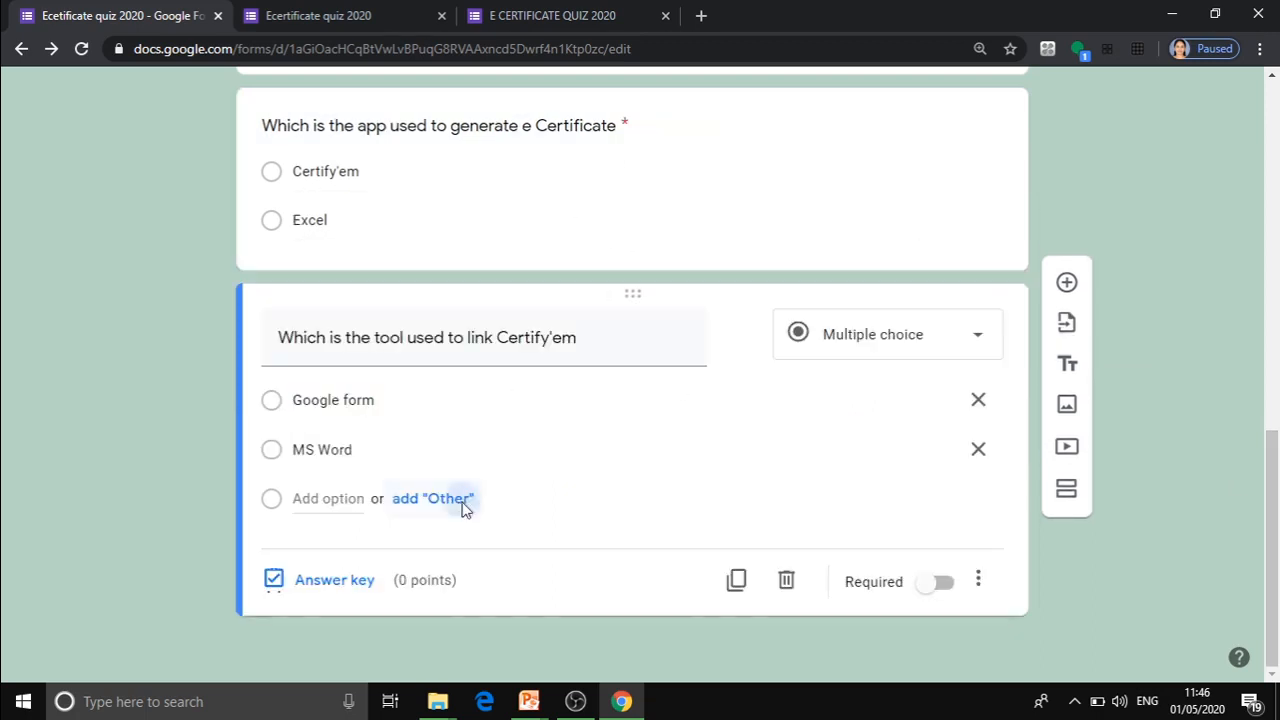
click(462, 504)
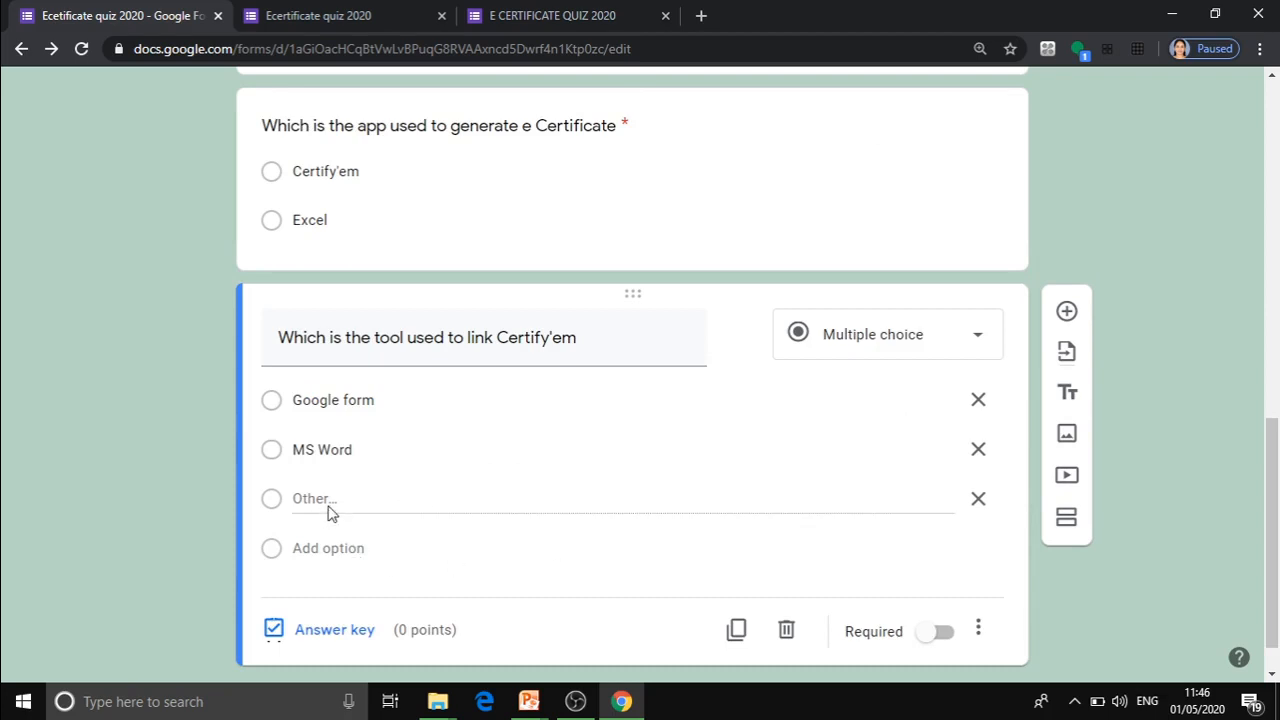
click(977, 502)
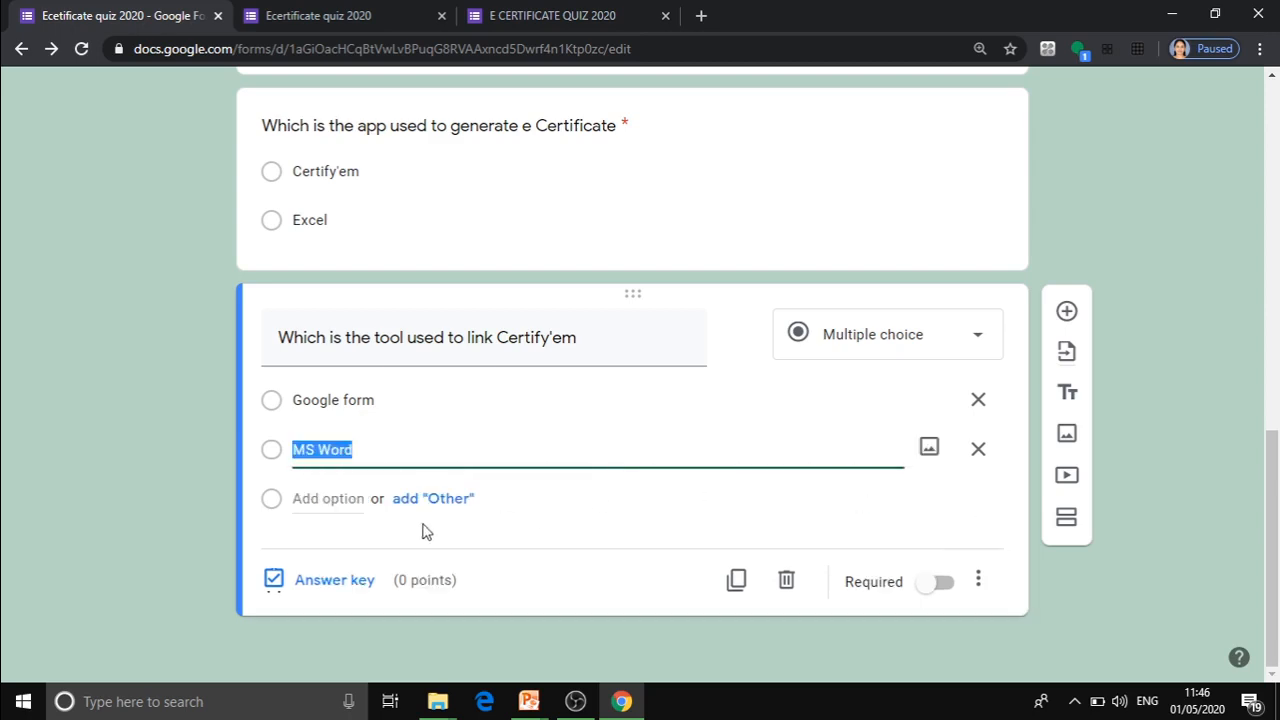
In the answer key of the Certify'em linking tool question, mark "Google form" as correct and set the value to 2 points.
click(334, 582)
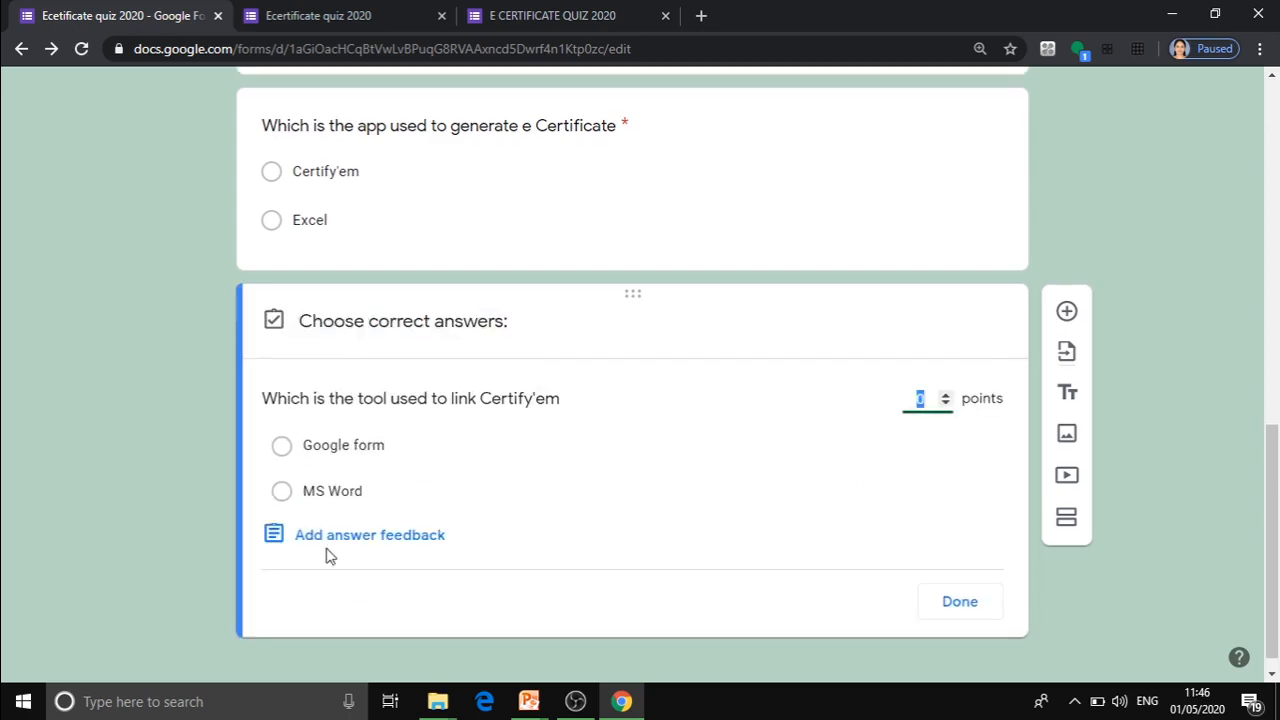
click(315, 457)
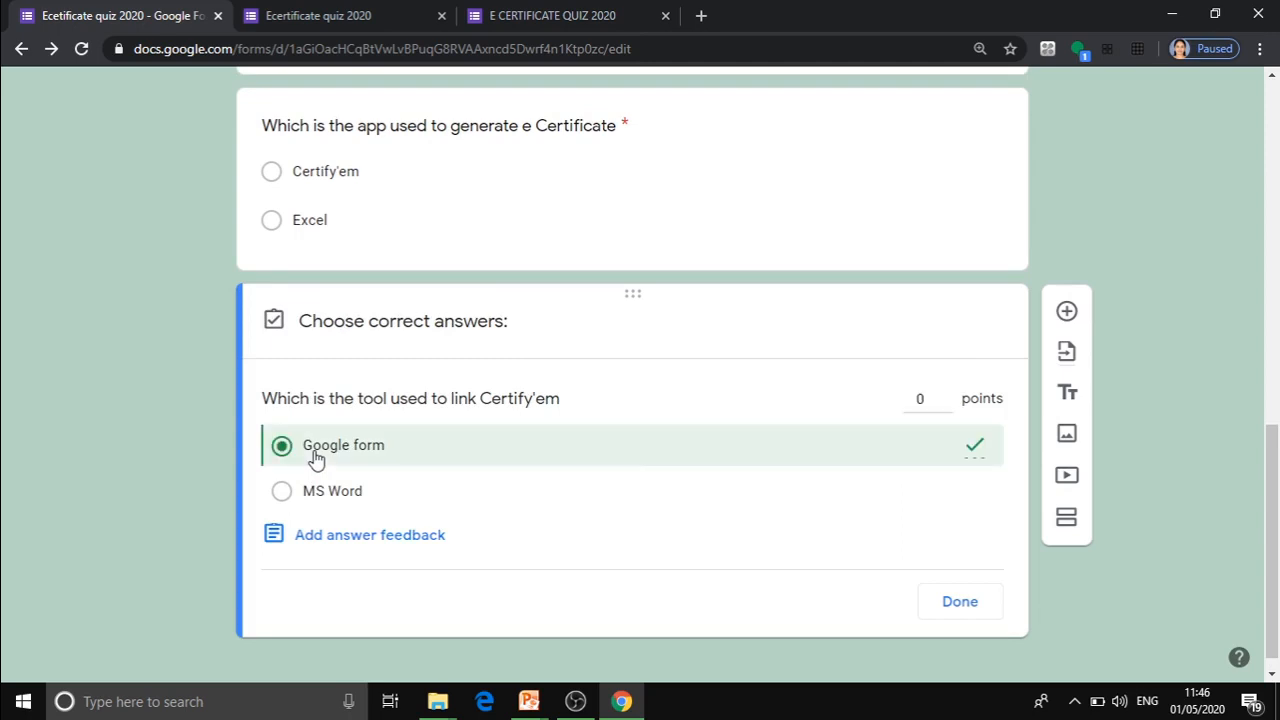
click(929, 400)
key(BackSpace)
text(2)
Enter the incorrect-answer feedback "Better luck next time" for the Certify'em linking tool question.
click(403, 537)
click(106, 282)
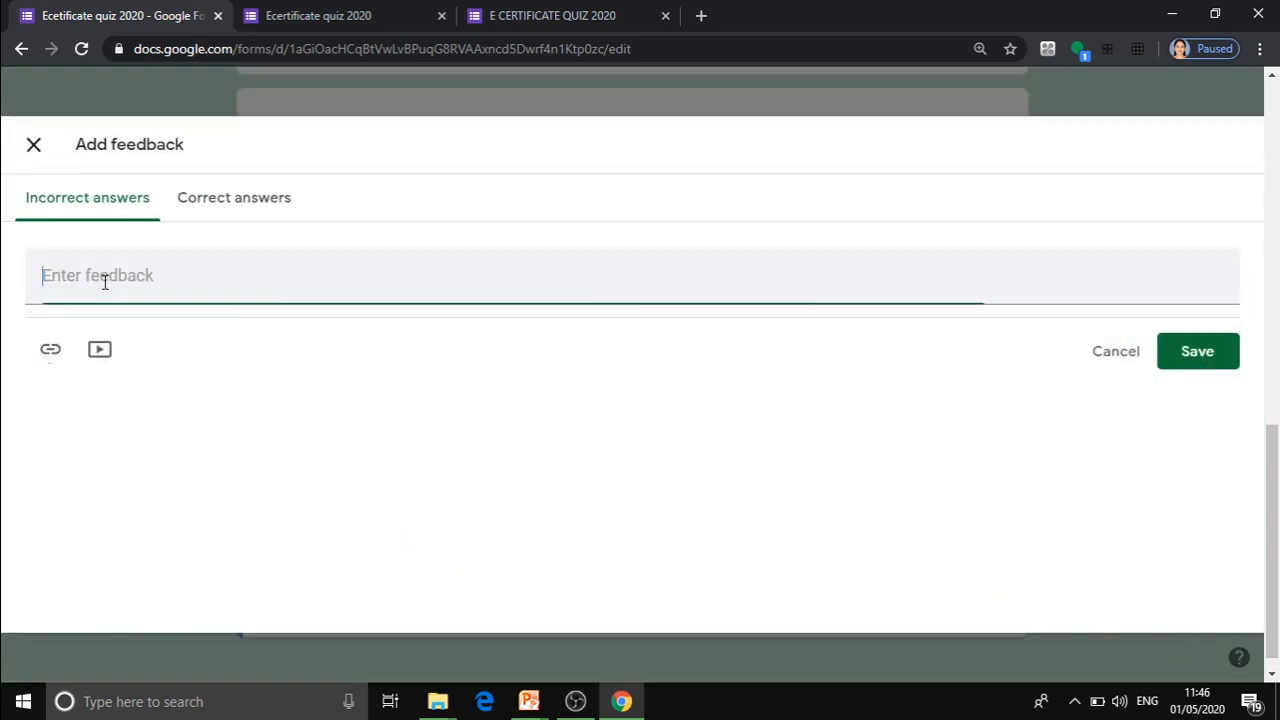
text(Bett)
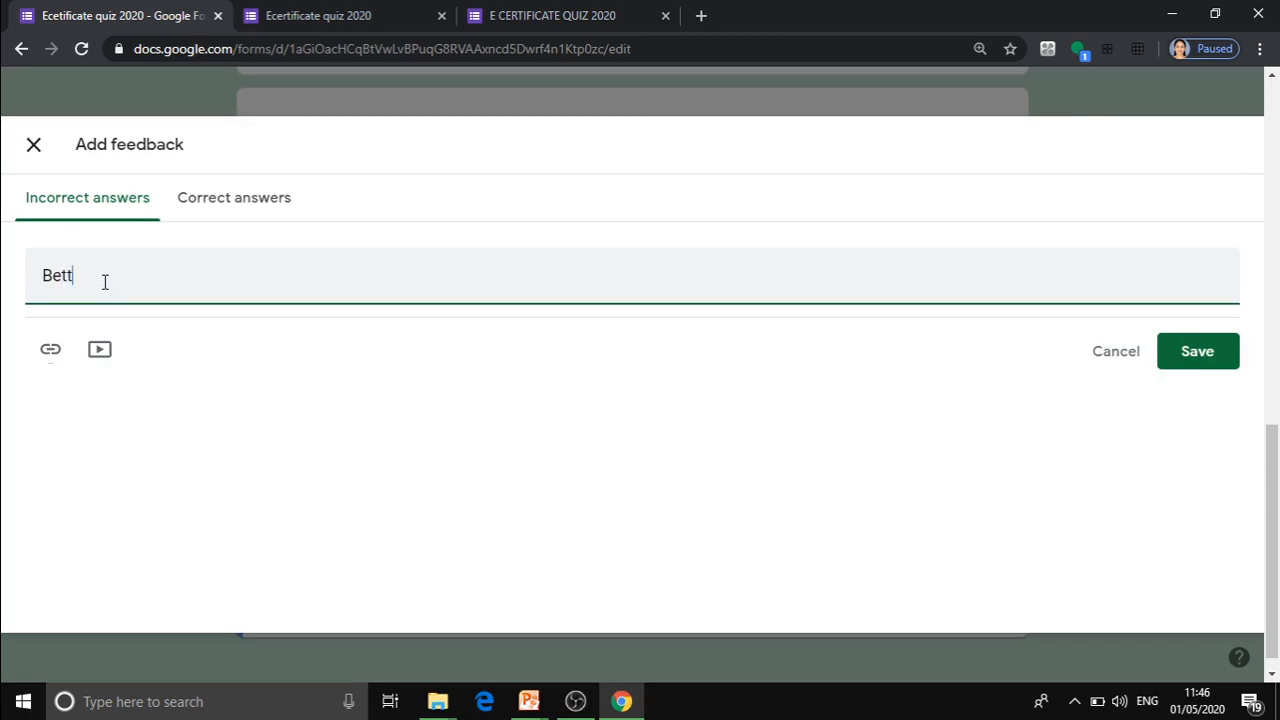
text(er luck next time)
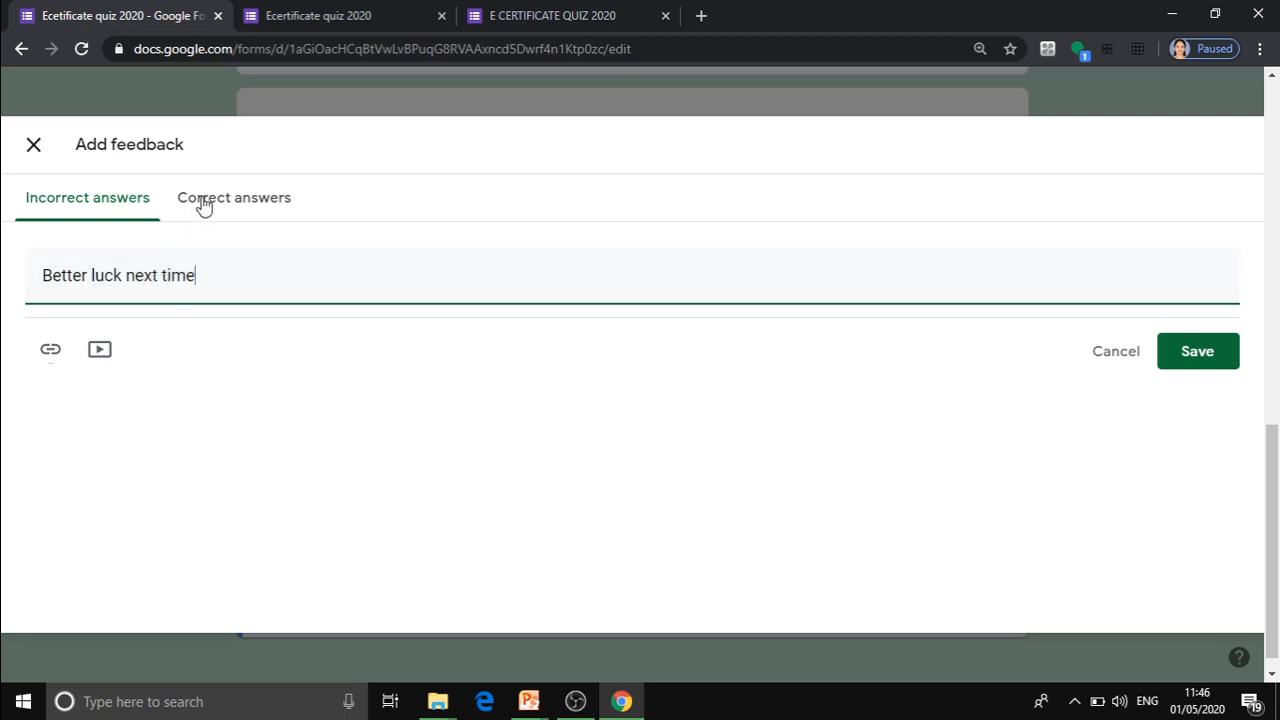
Enter the correct-answer feedback "Excellent!!" for the Certify'em linking tool question and save the feedback.
click(204, 205)
click(118, 274)
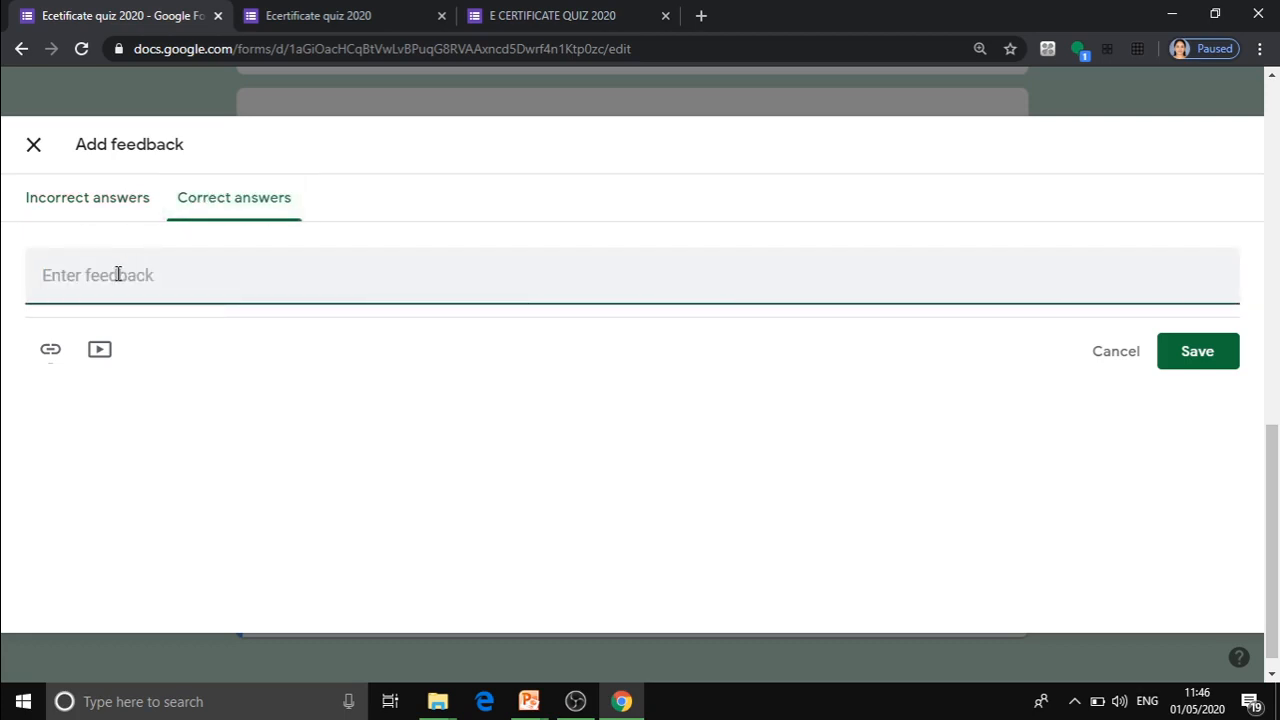
text(Excellent!!)
click(1196, 352)
Close the answer key of the Certify'em linking tool question and make the question required.
scroll(1276, 450, down, 1)
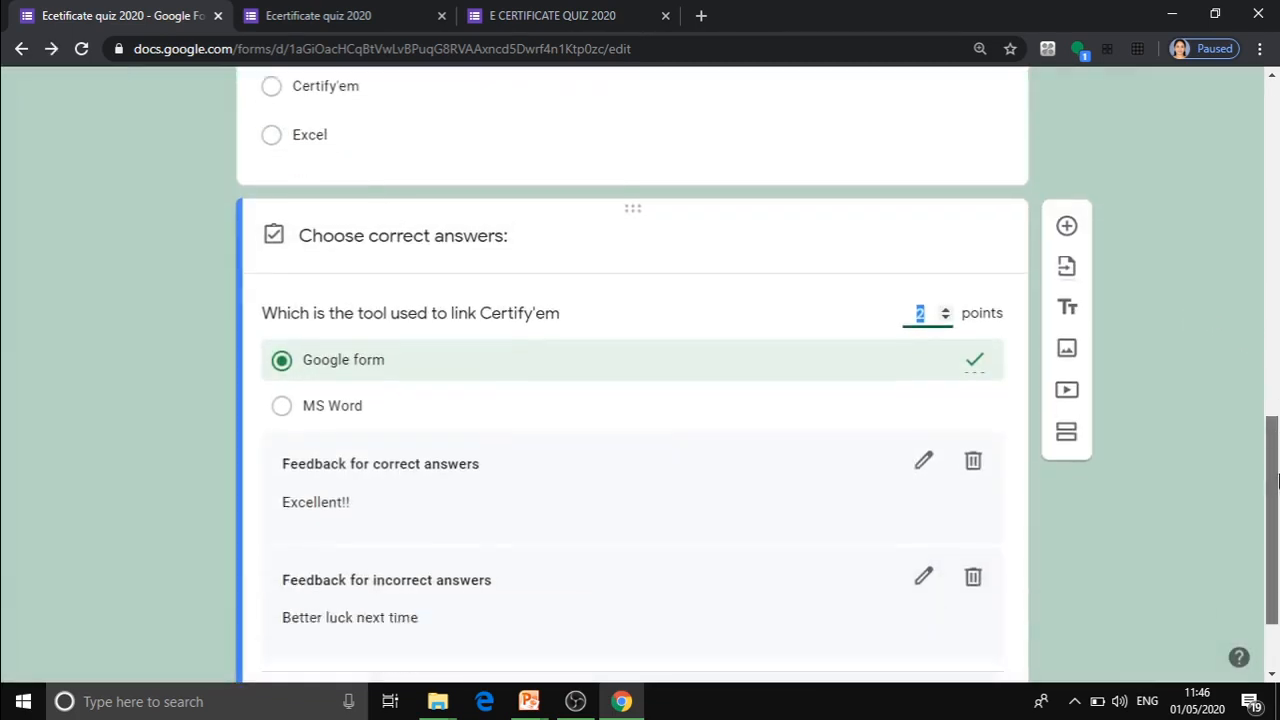
scroll(1276, 482, down, 1)
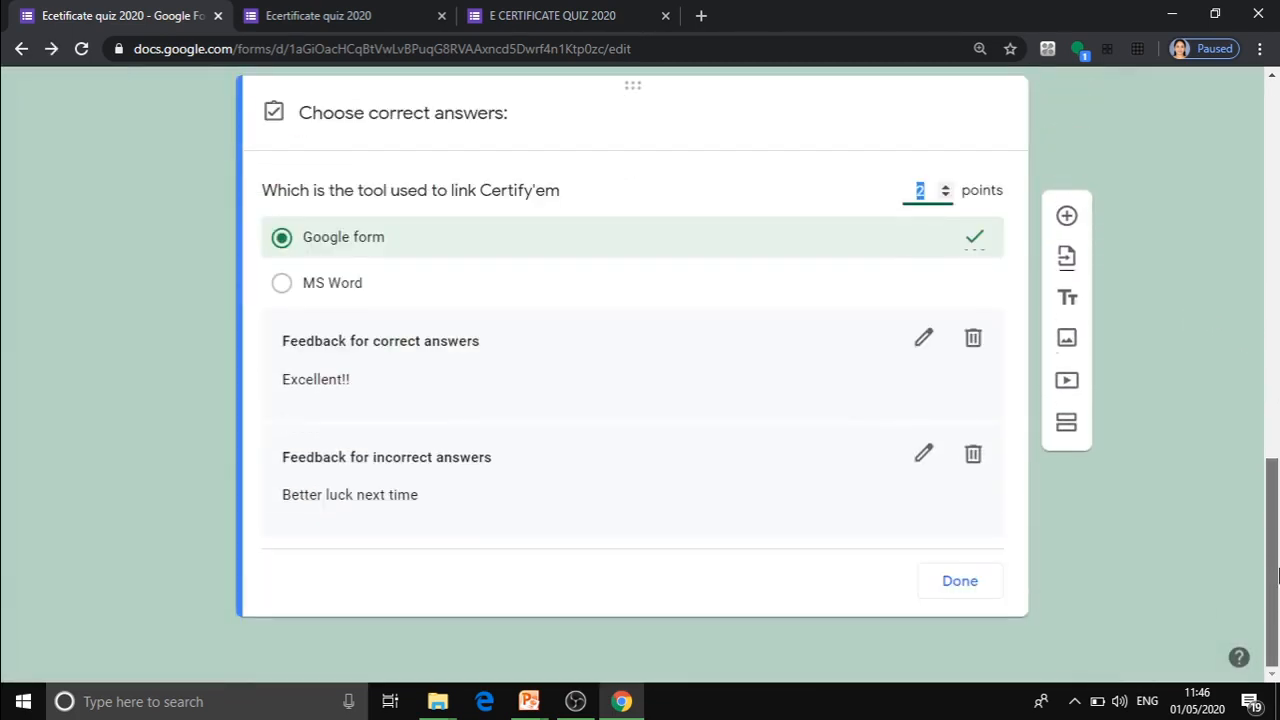
click(952, 588)
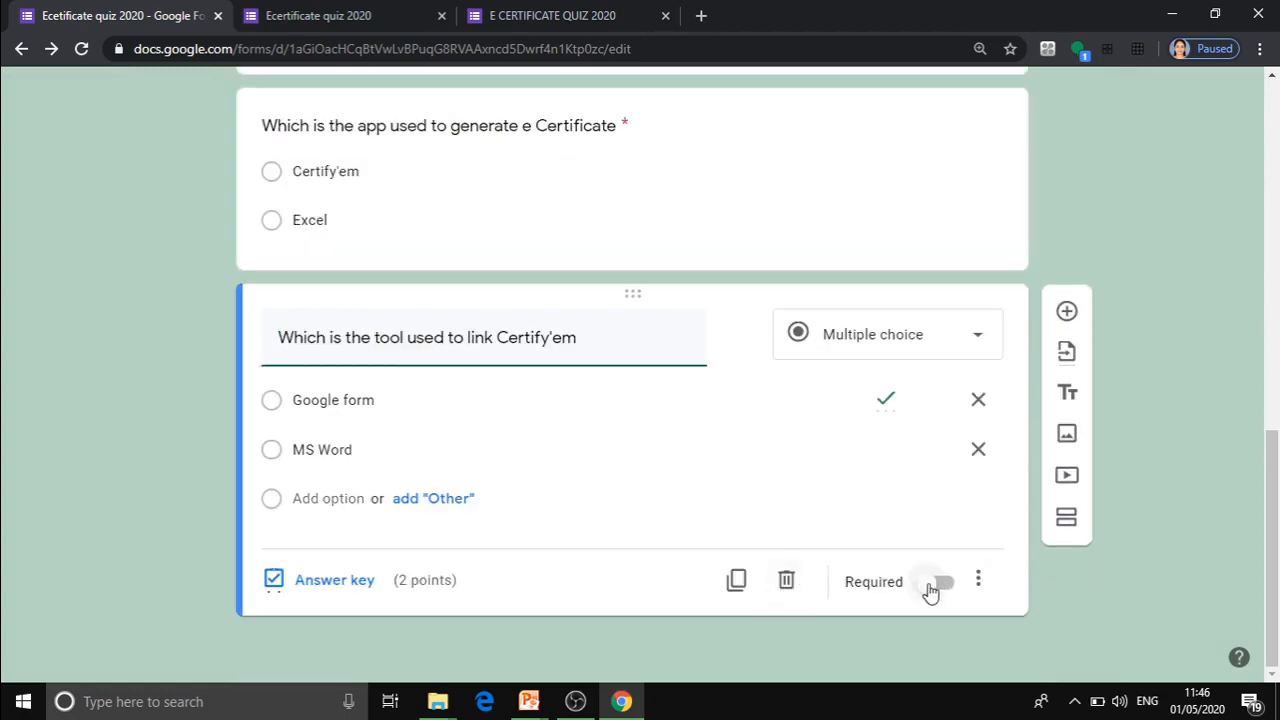
click(930, 590)
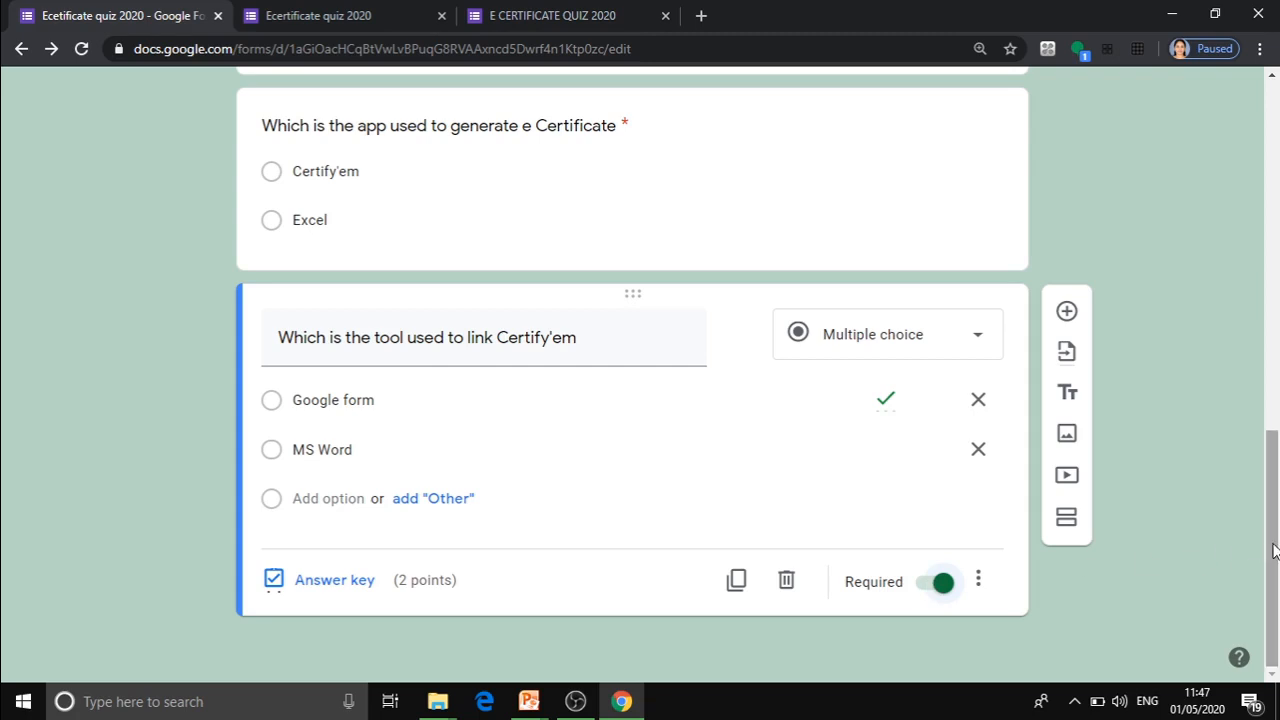
Go to the form's responses, stop accepting responses and turn accepting responses back on.
drag(1273, 550, 1237, 131)
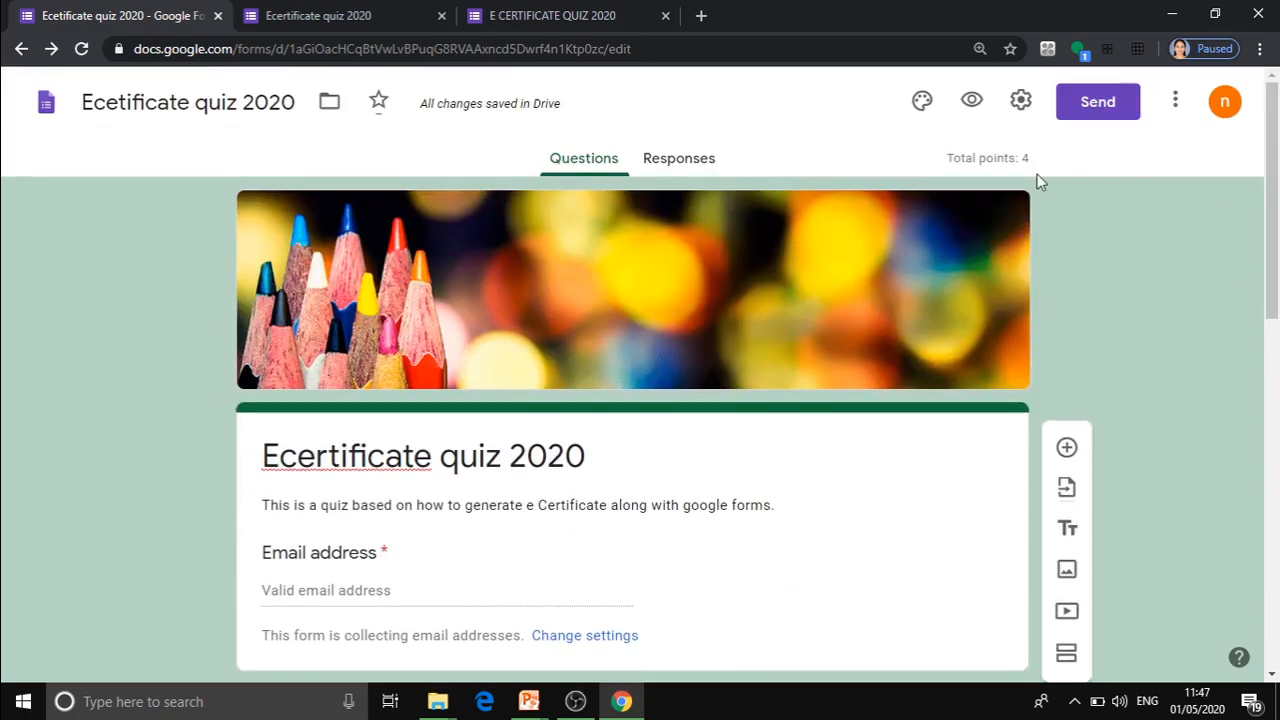
click(704, 162)
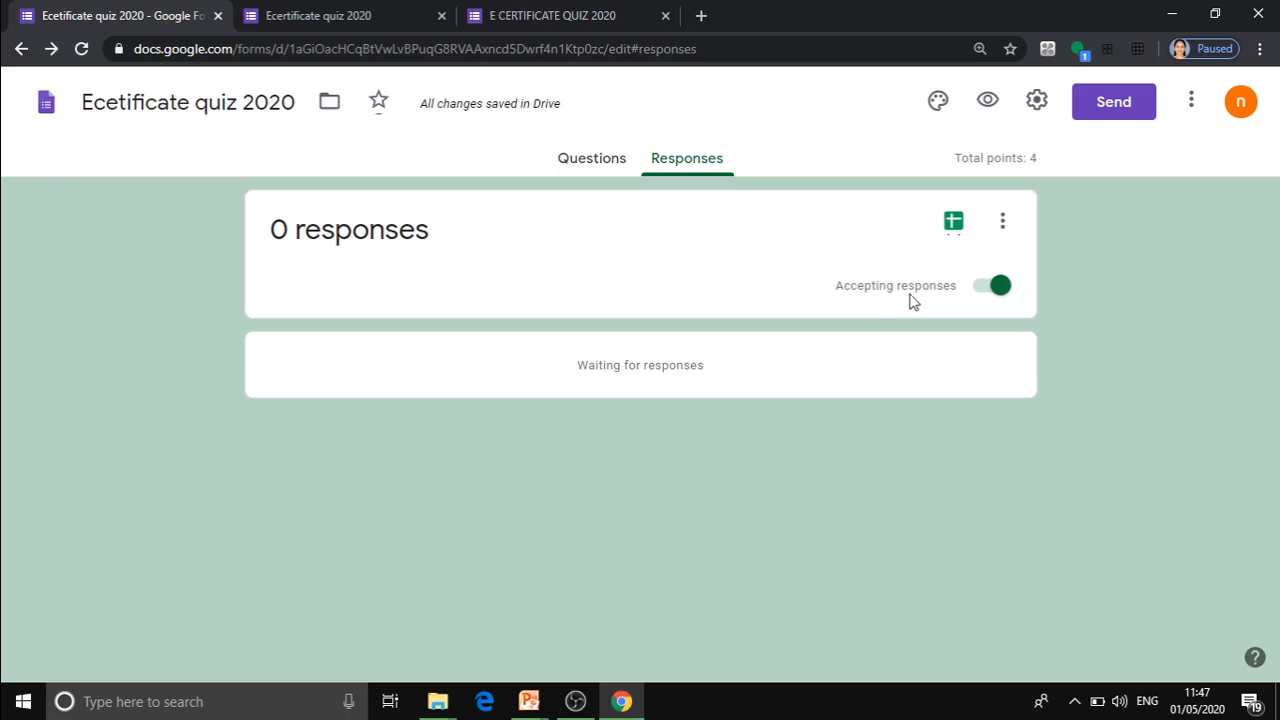
click(996, 287)
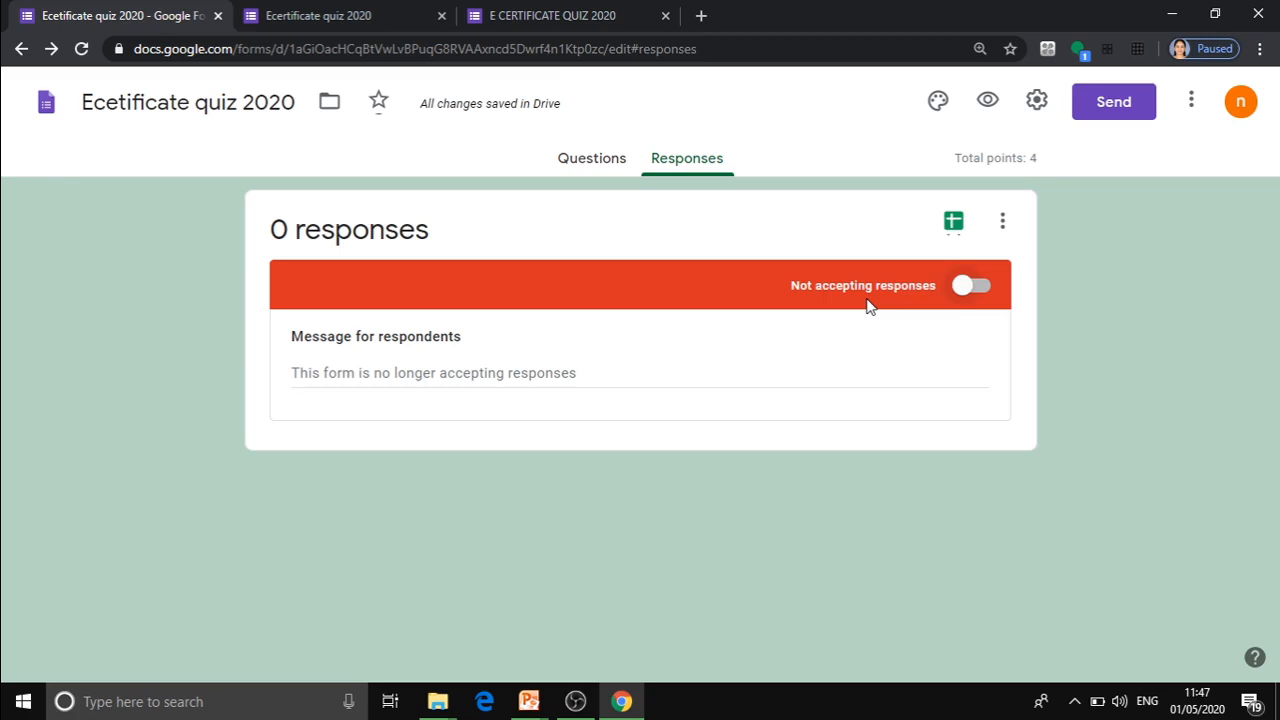
click(963, 289)
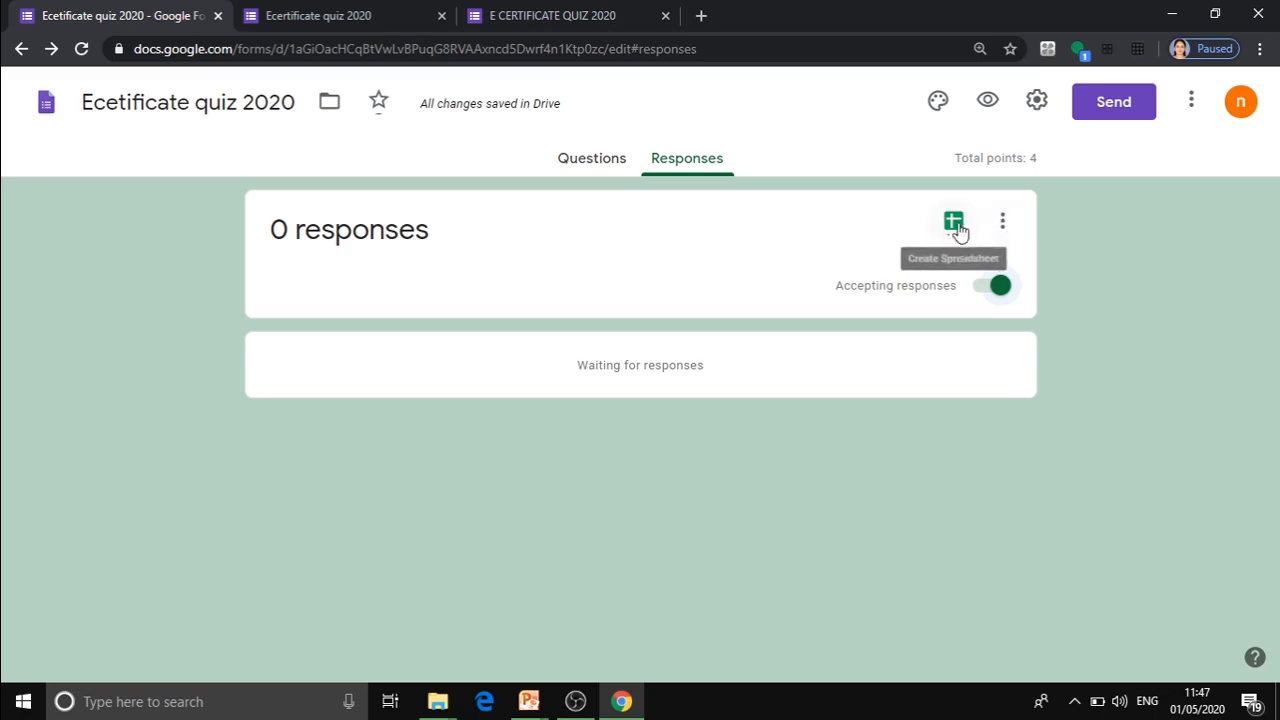
Create a new spreadsheet as the destination for the quiz responses and return to the form's questions.
click(956, 224)
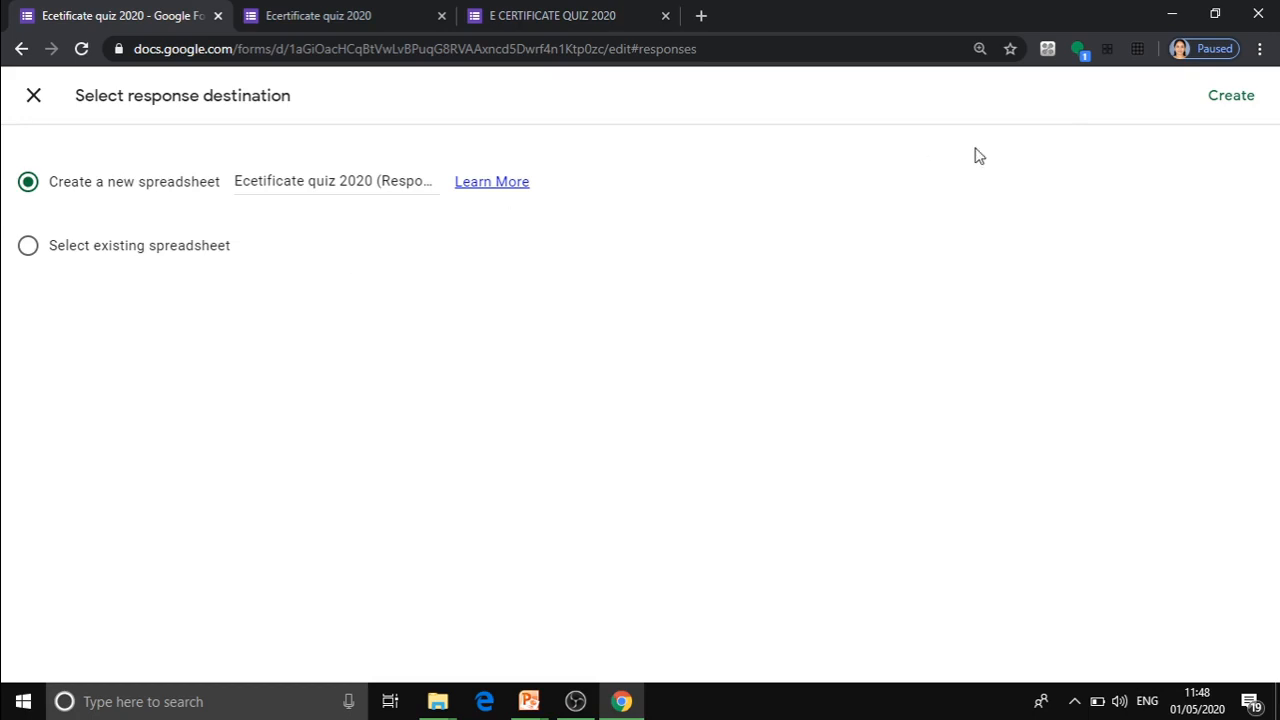
click(1230, 100)
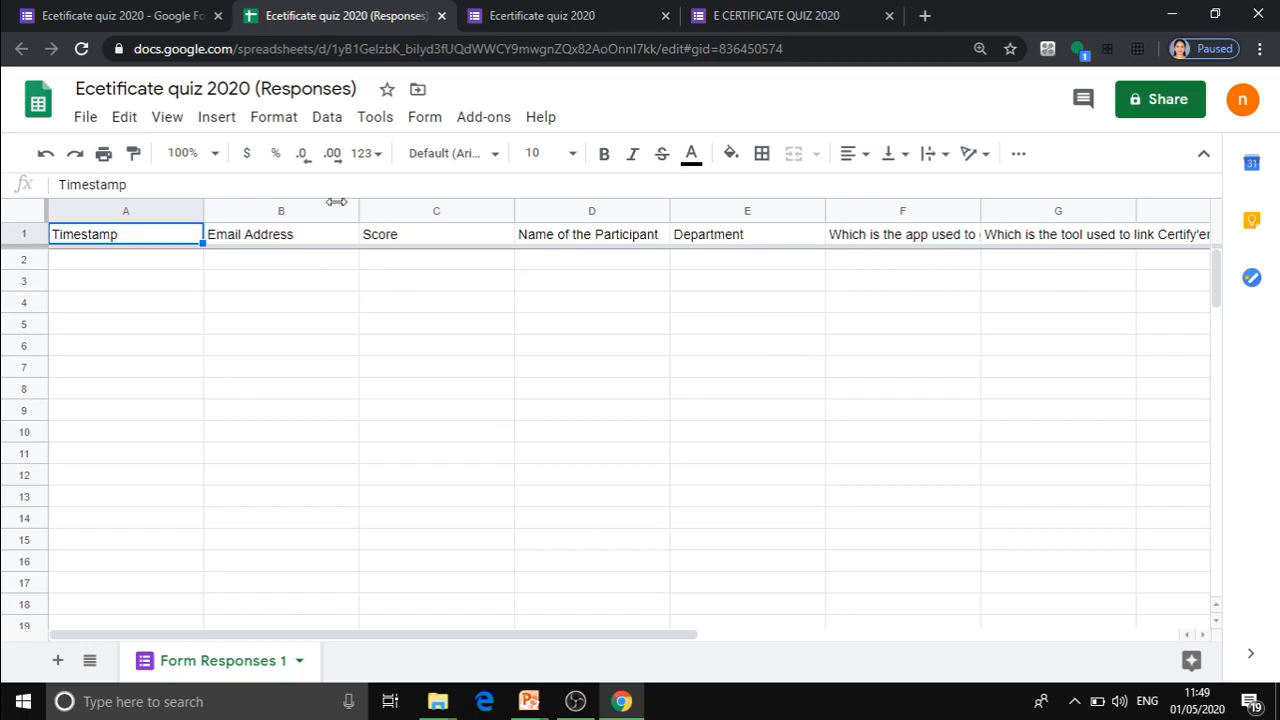
click(140, 20)
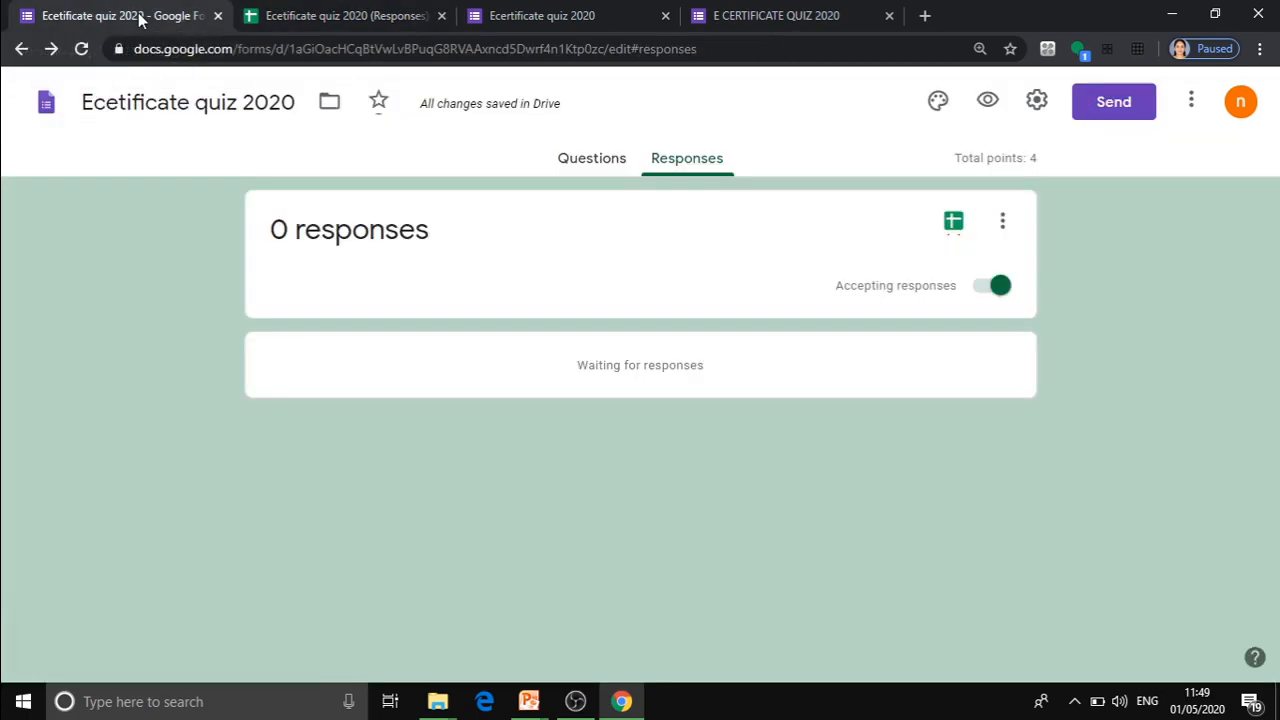
click(602, 160)
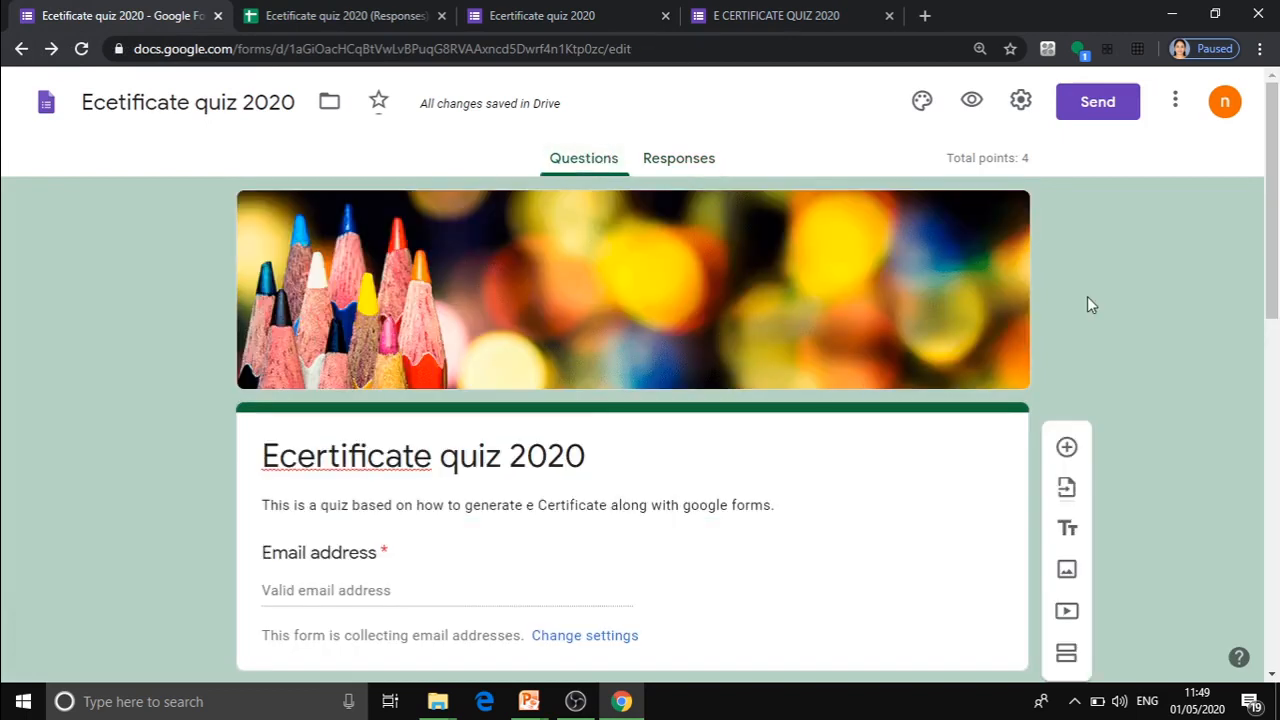
drag(1277, 255, 1233, 180)
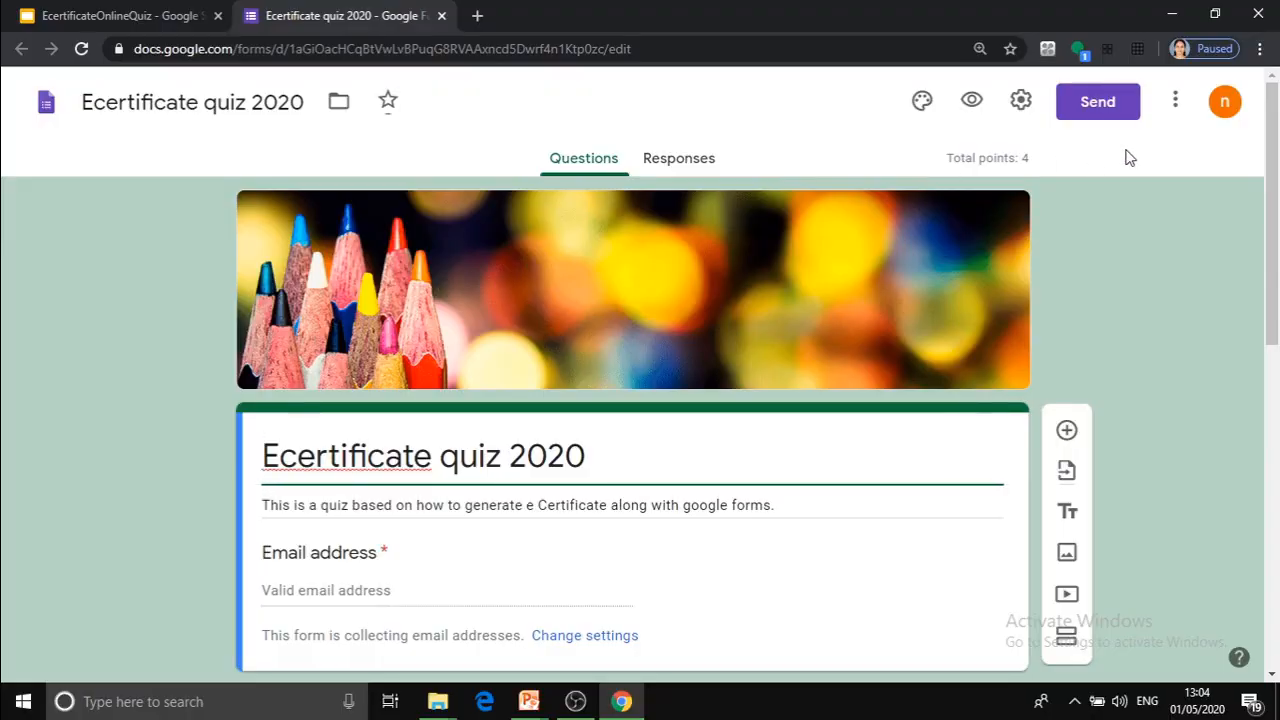
Open the G Suite Marketplace of add-ons that work with the form.
click(1173, 104)
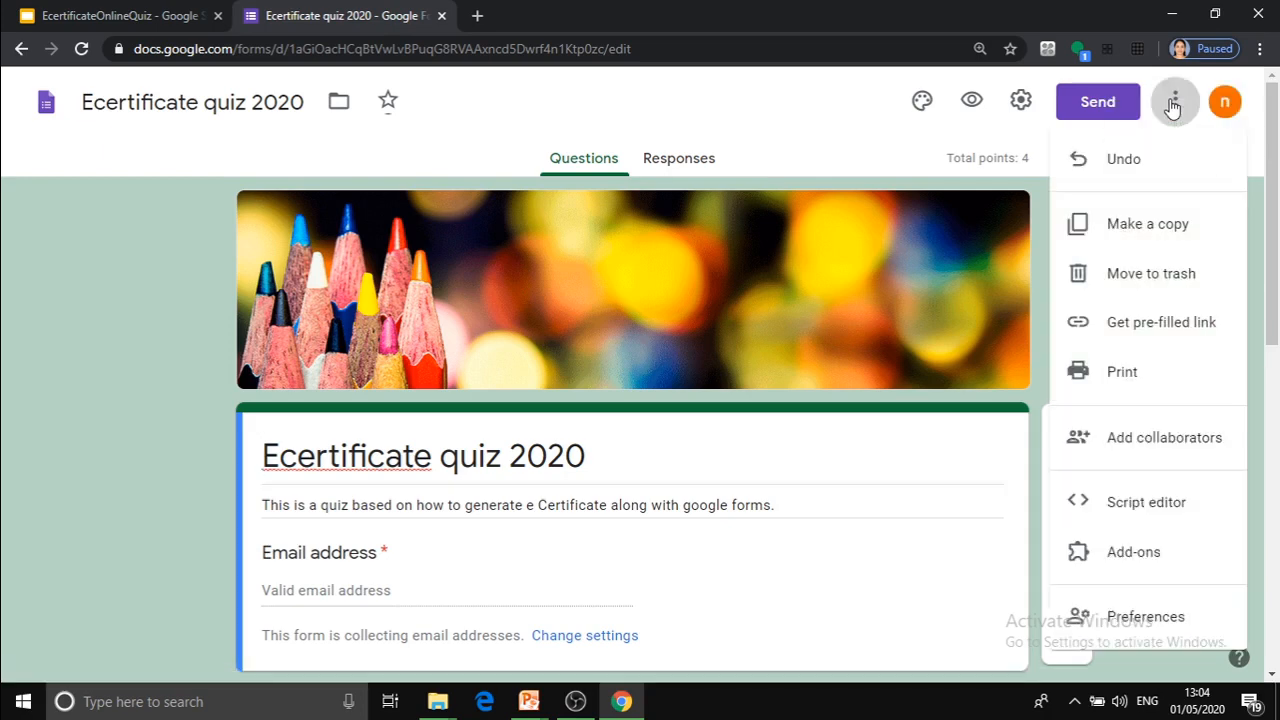
drag(1276, 257, 1278, 360)
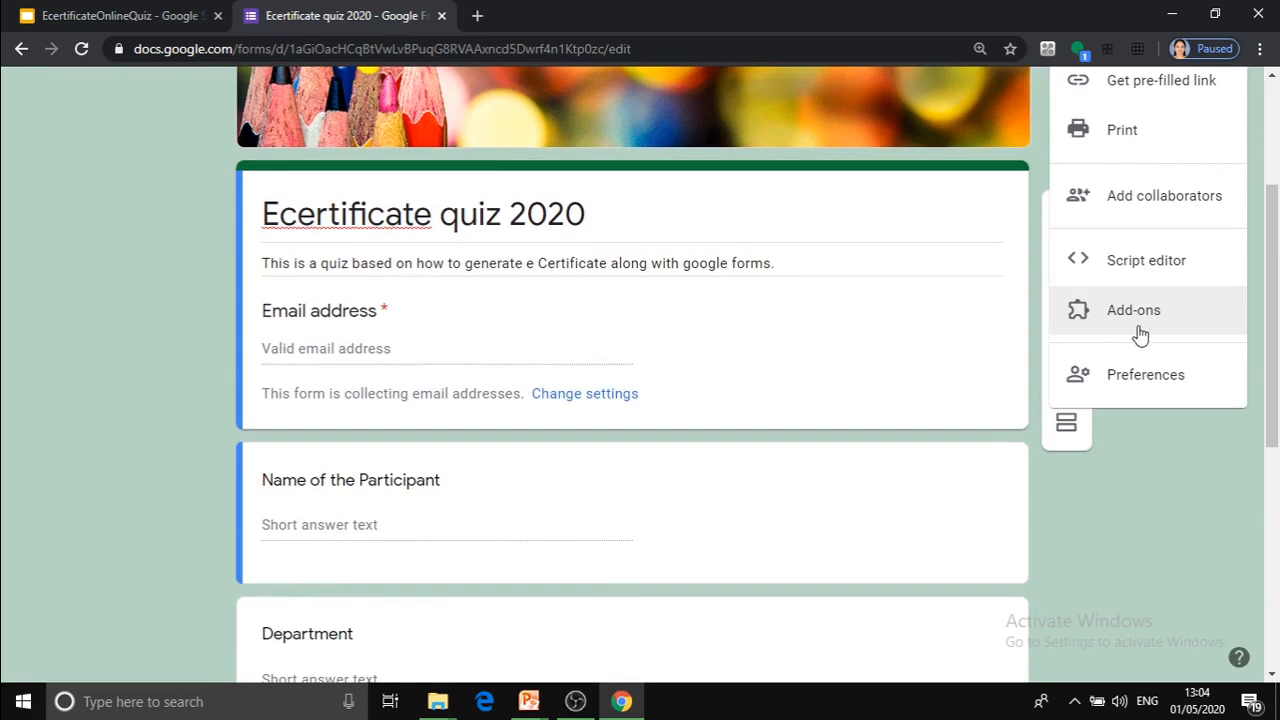
drag(1274, 338, 1274, 236)
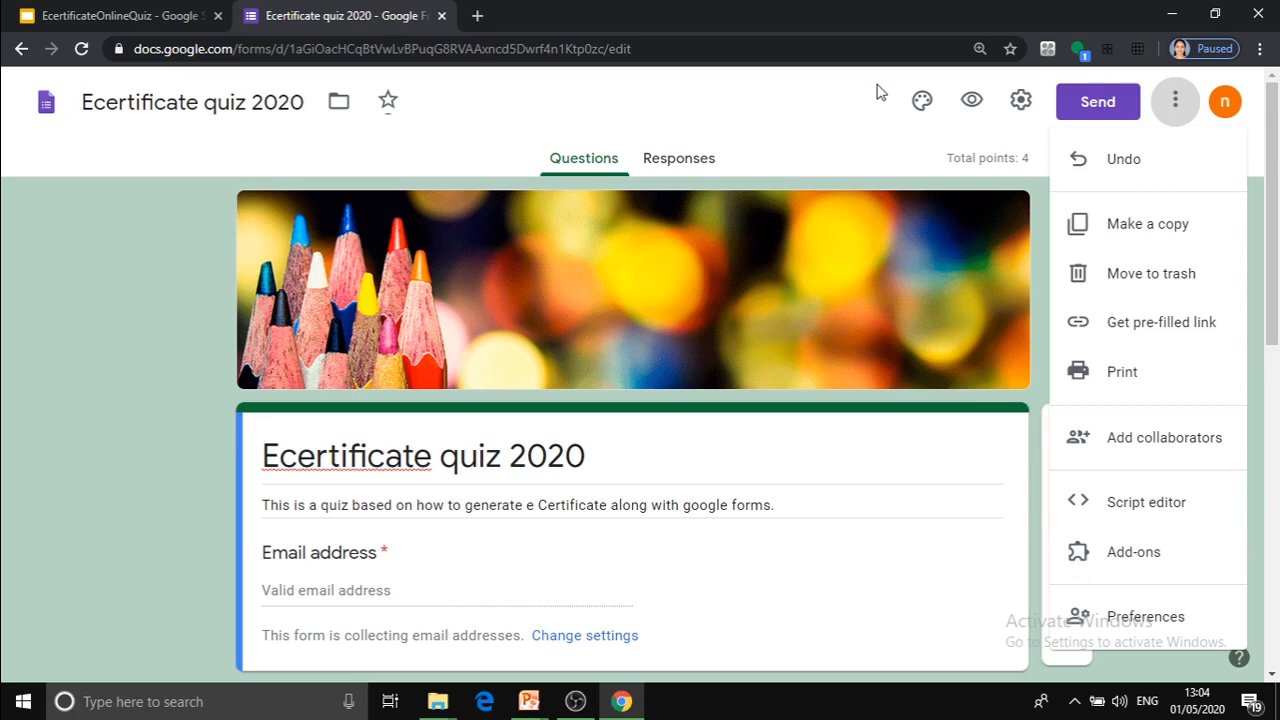
scroll(1270, 250, down, 2)
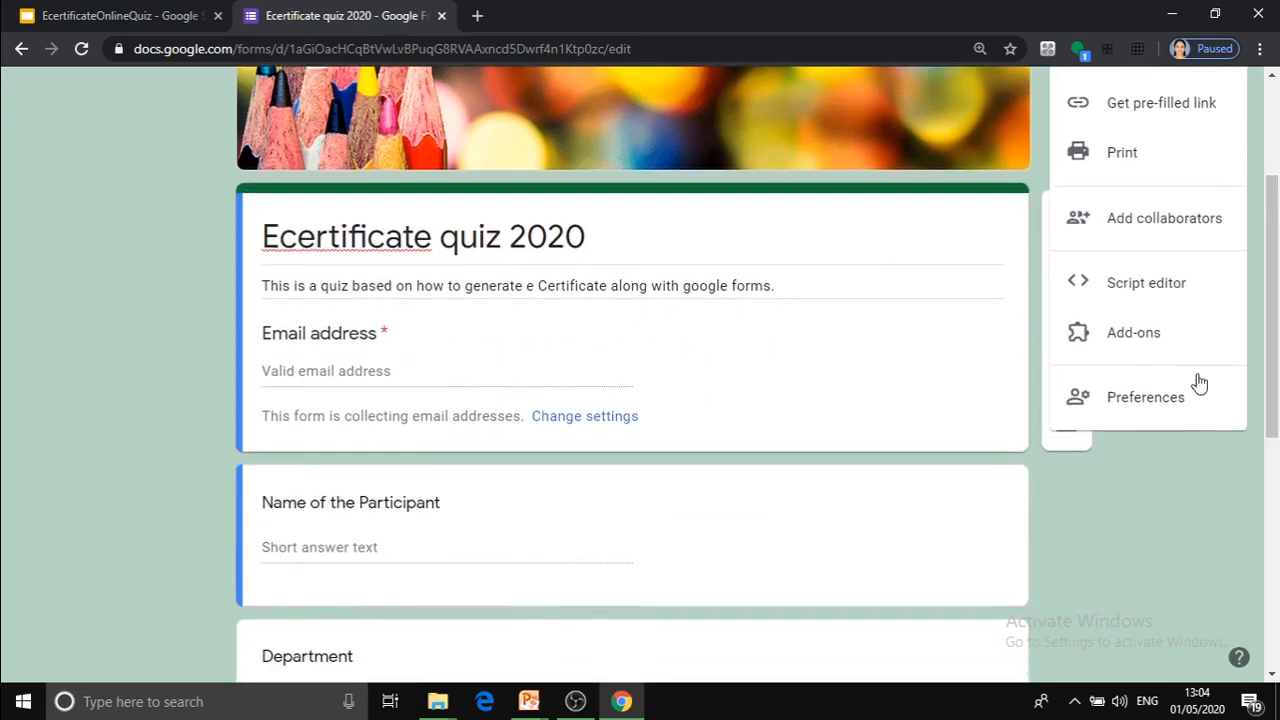
click(1131, 333)
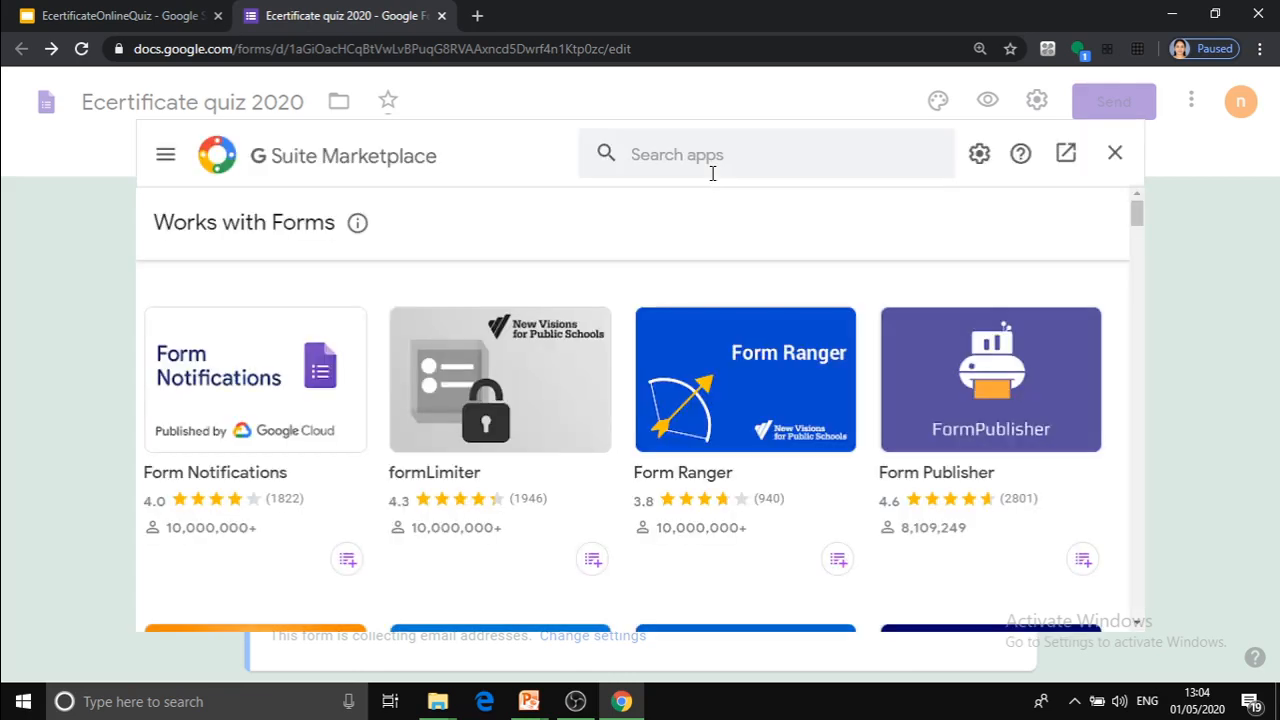
Search the marketplace for Certify'em and open the add-on's page.
click(667, 152)
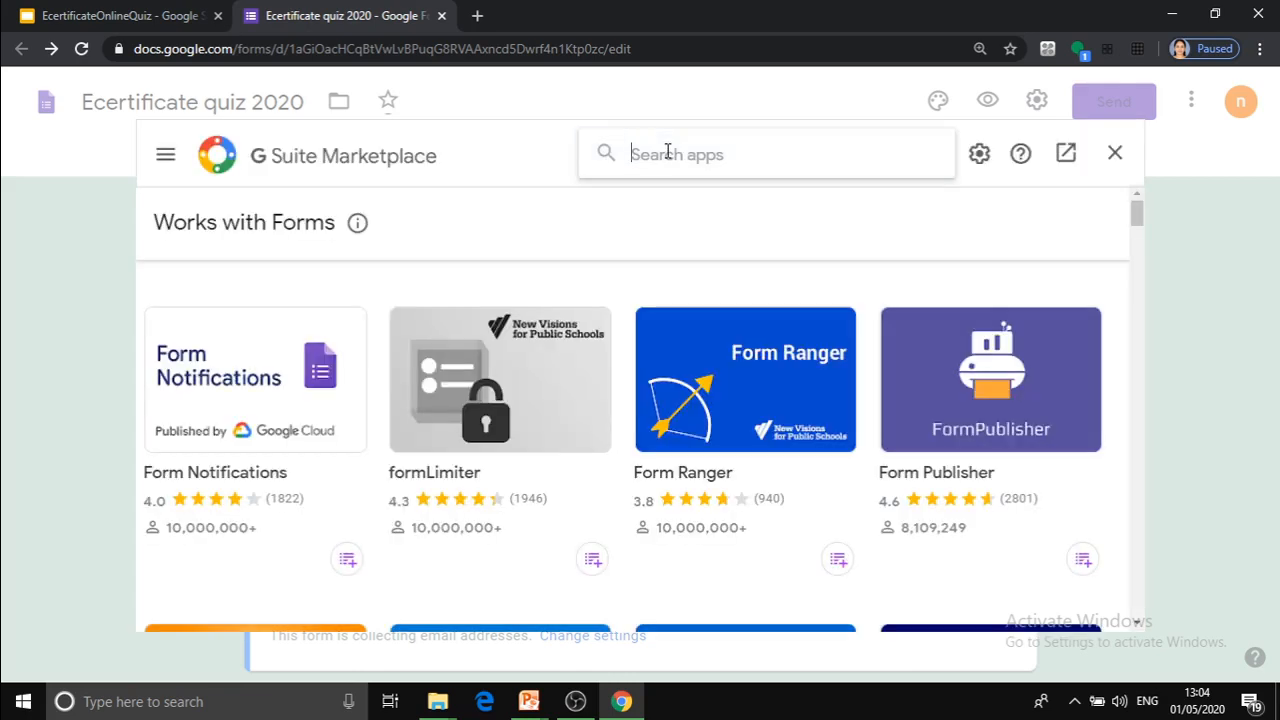
text(cer)
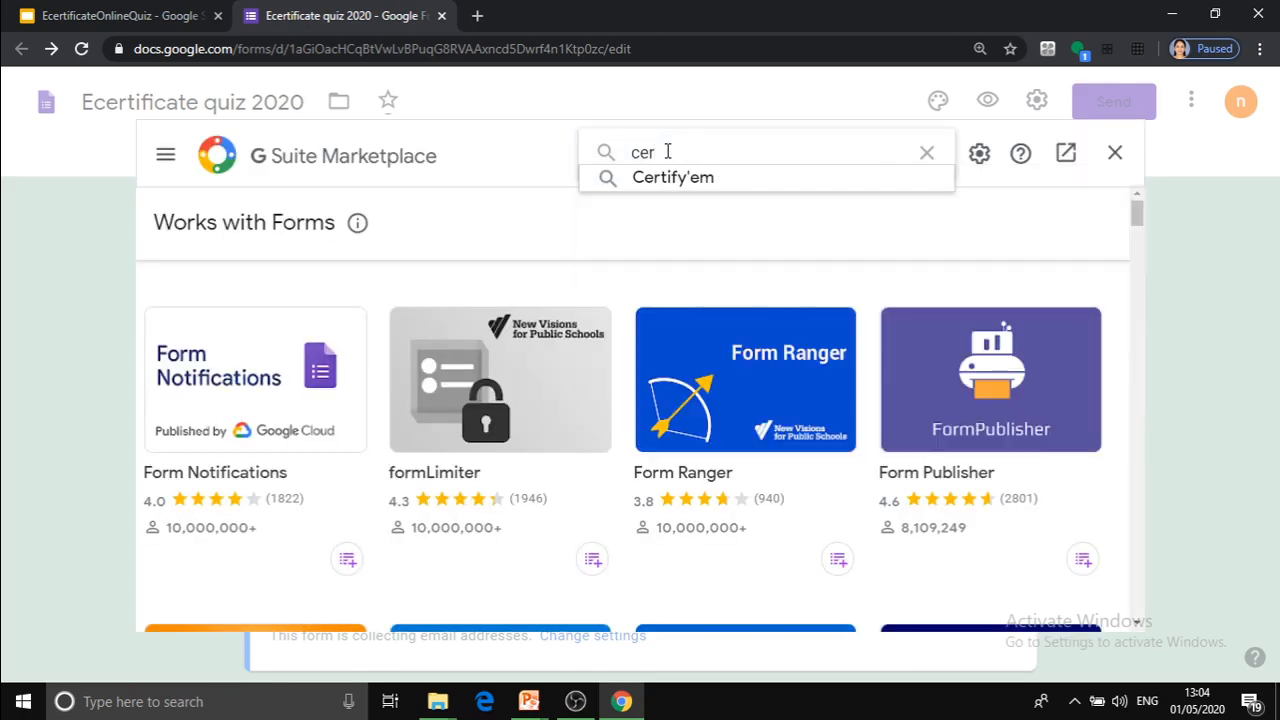
click(674, 178)
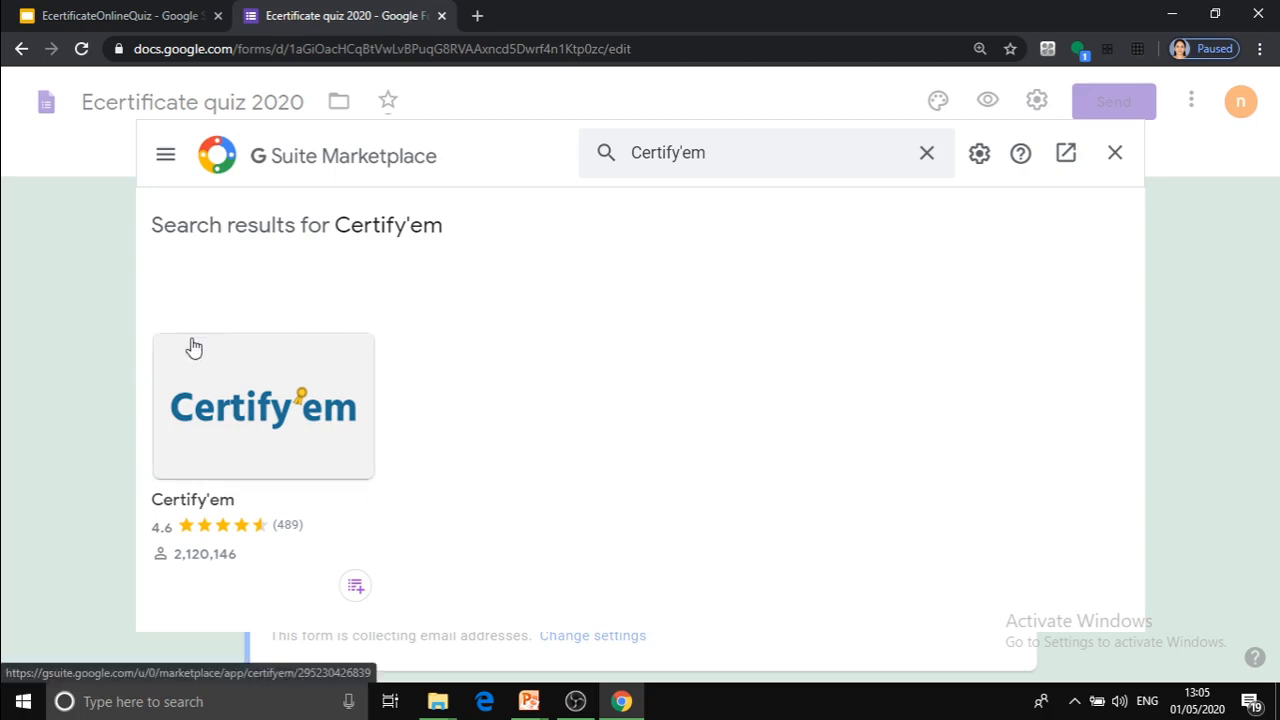
click(244, 425)
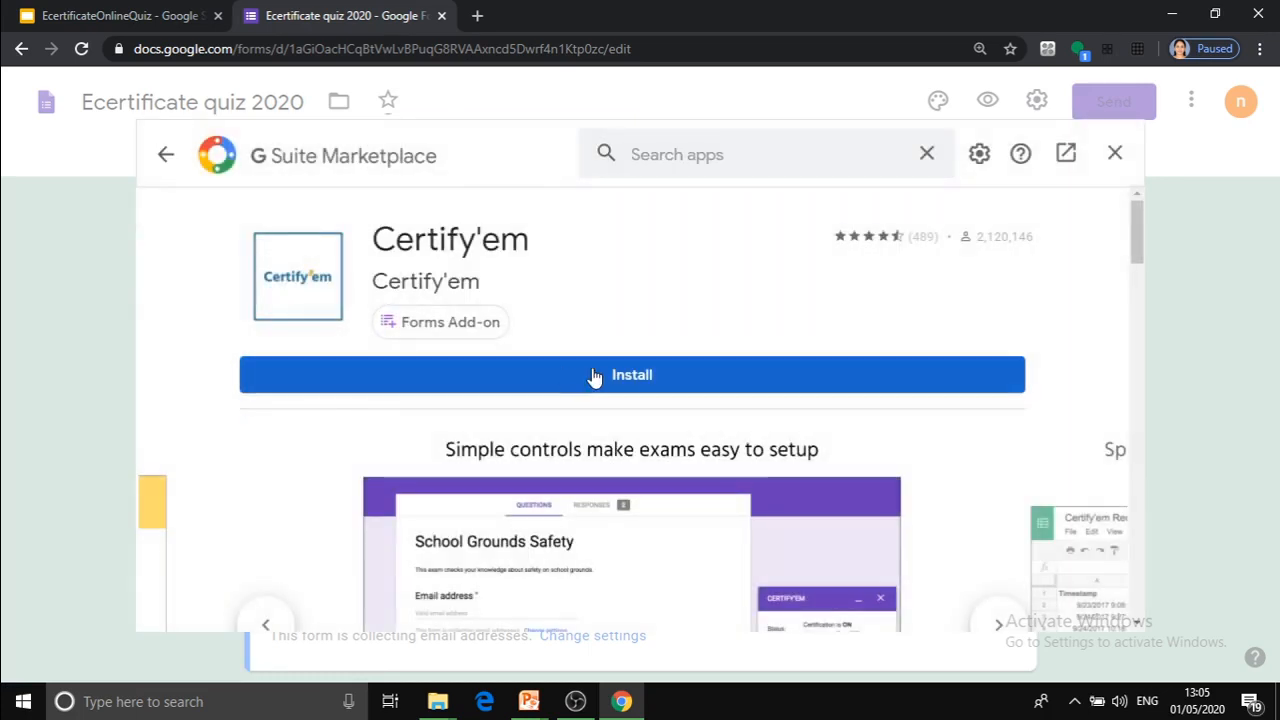
Install the Certify'em add-on, granting it access to the Google account, and close the marketplace.
click(632, 377)
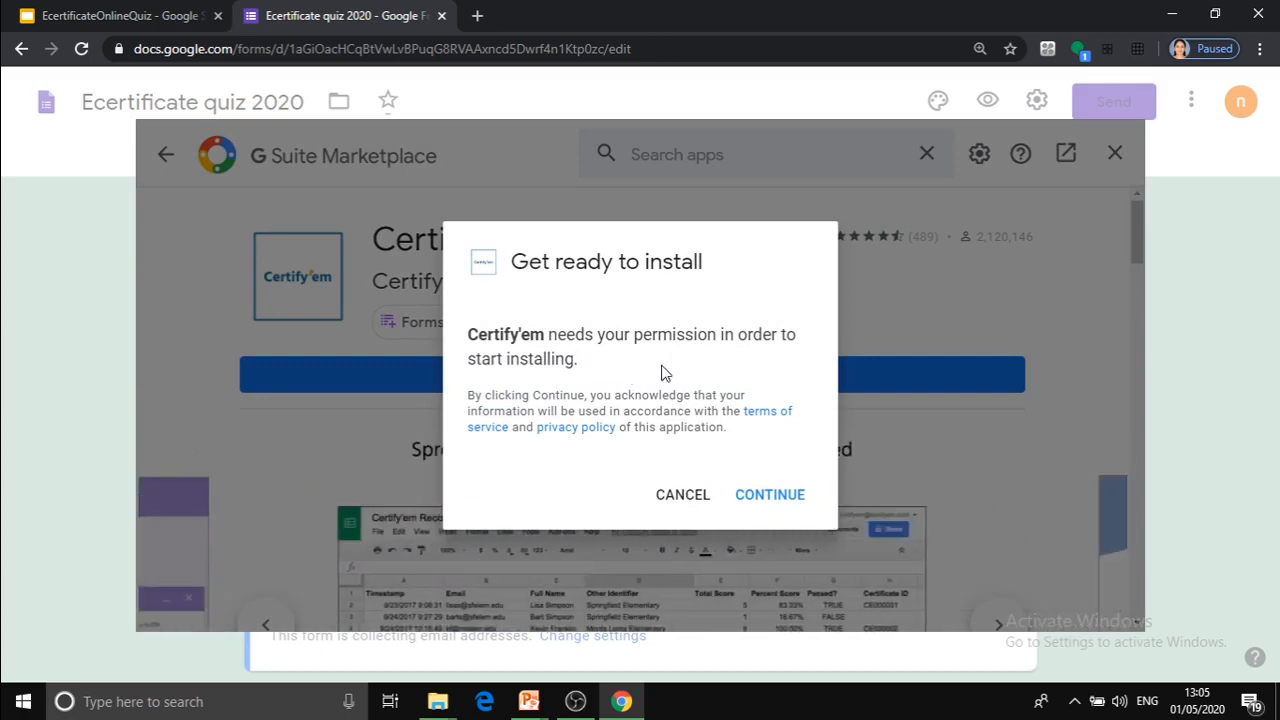
click(760, 498)
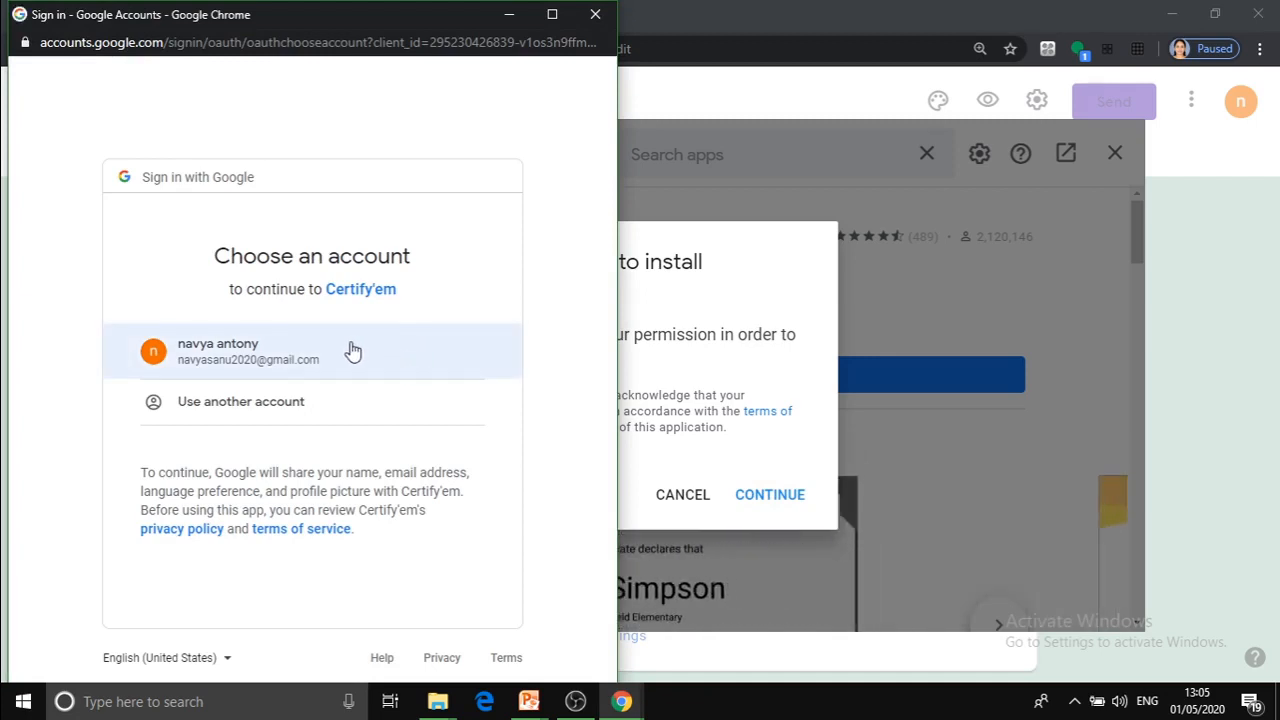
click(260, 354)
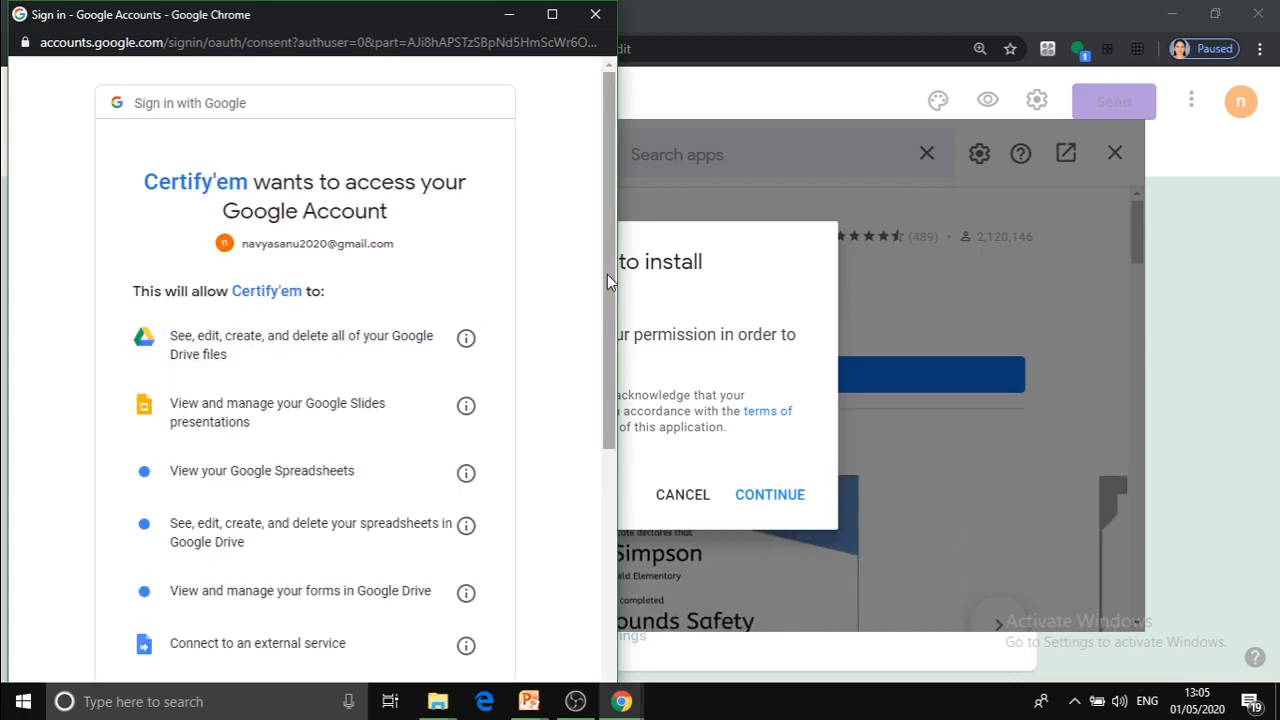
drag(608, 250, 607, 528)
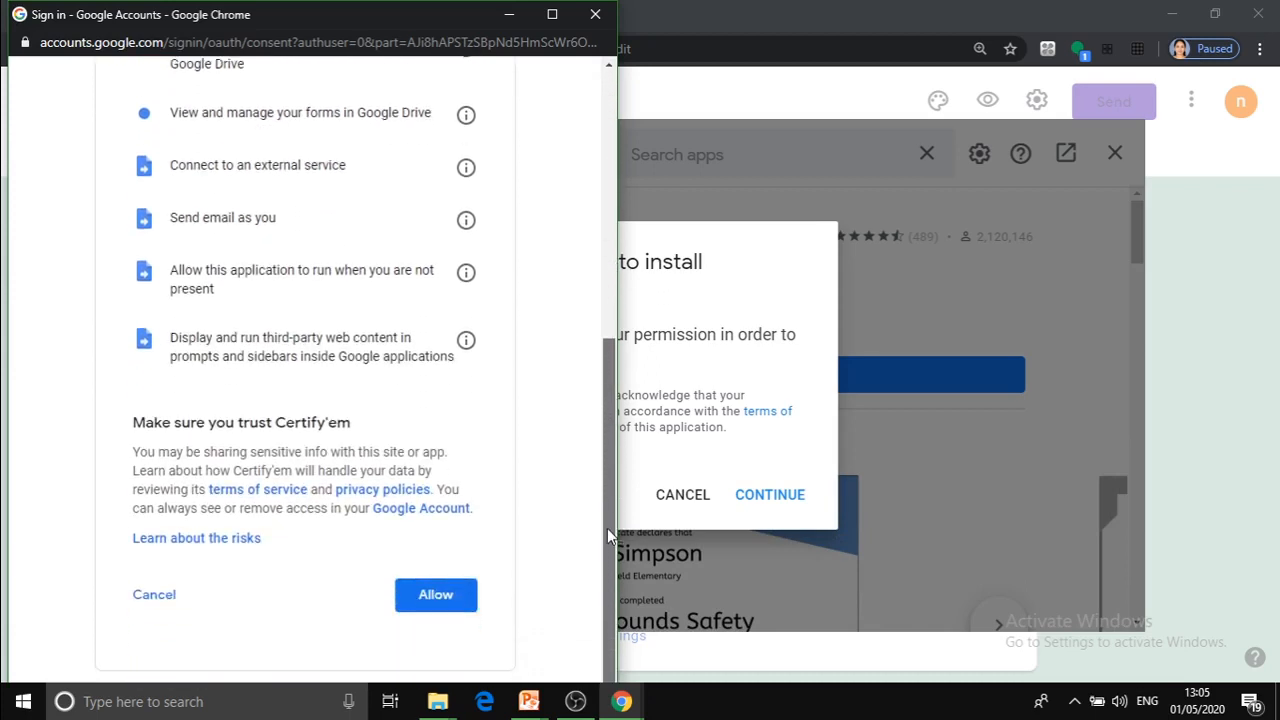
click(433, 608)
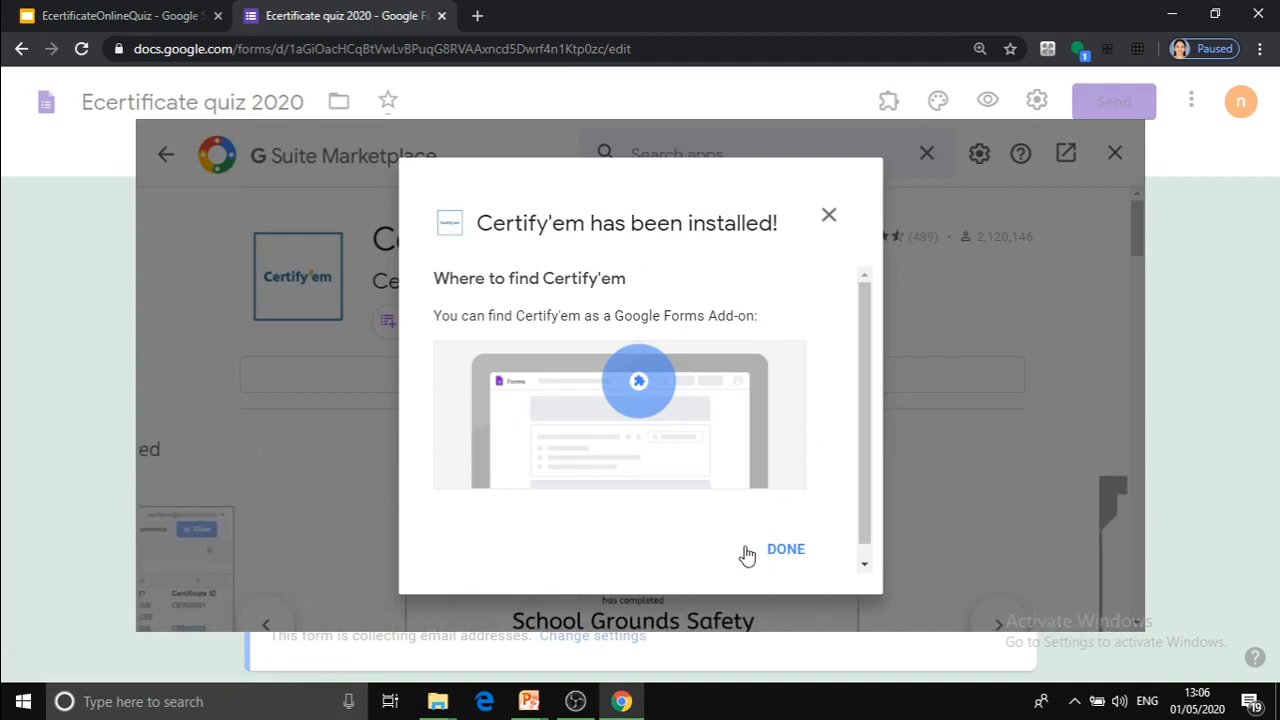
click(797, 553)
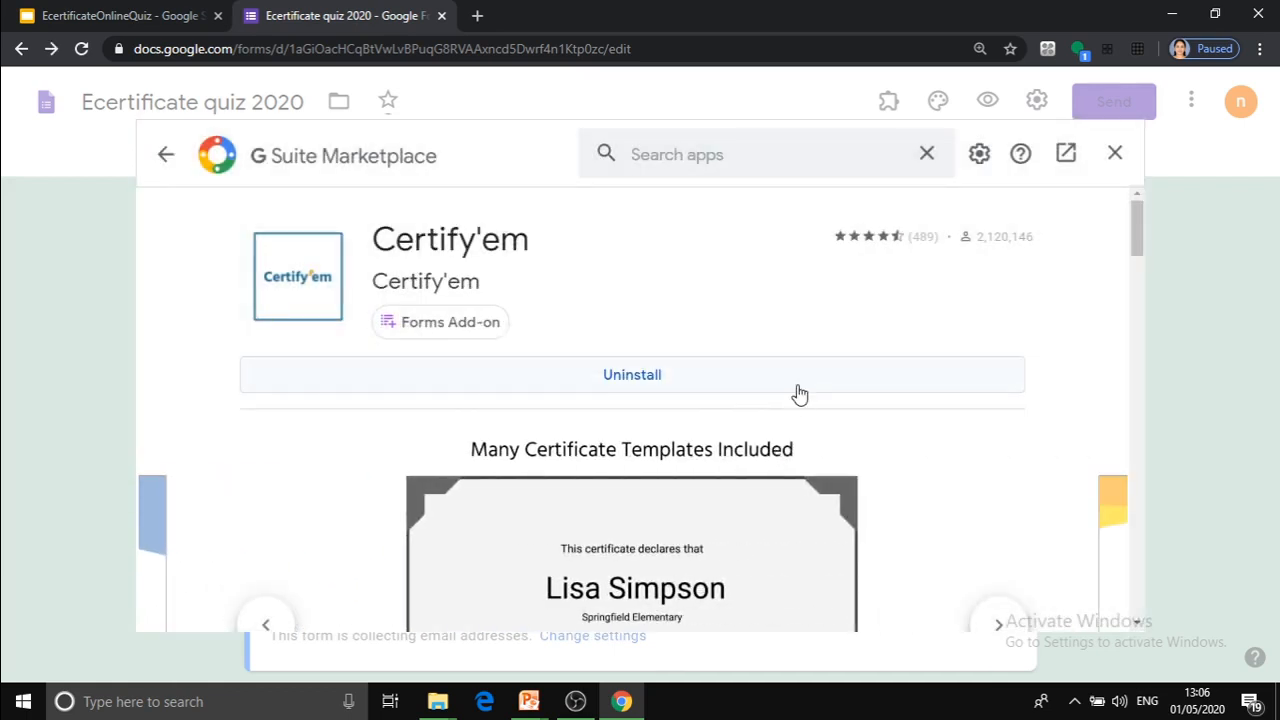
click(1115, 152)
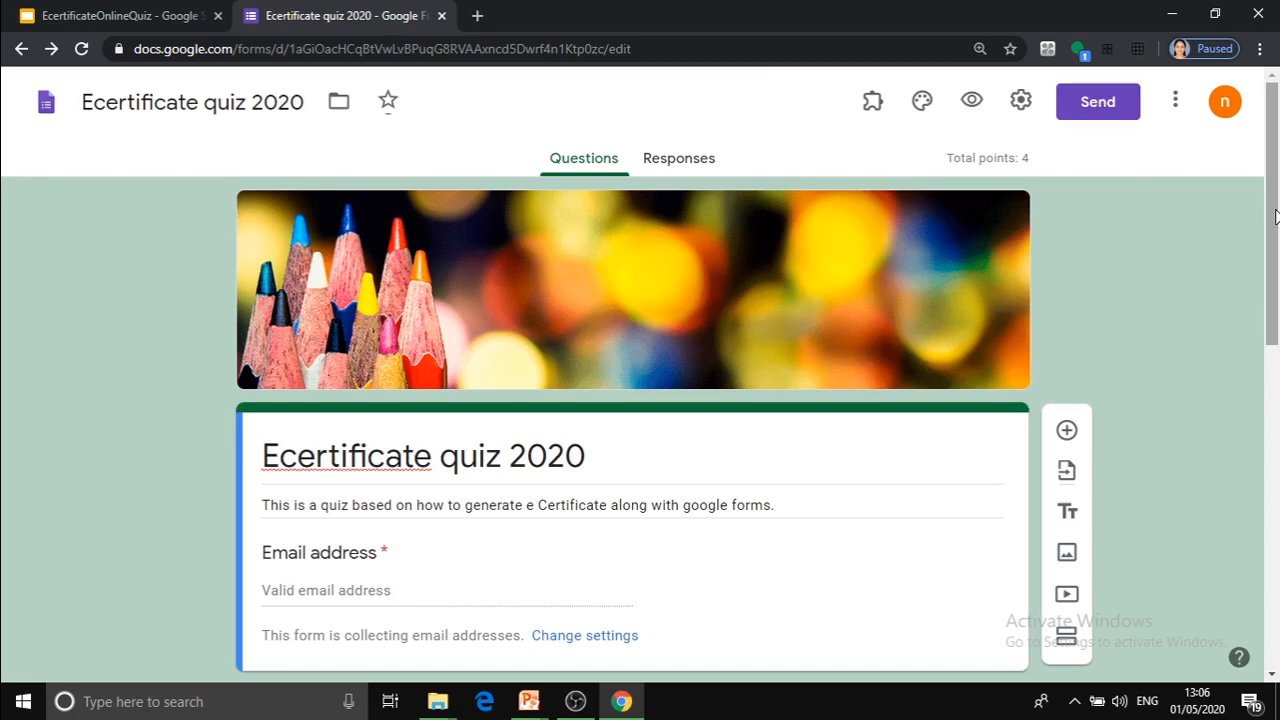
Show the Certify'em controls for the quiz and turn certification off and back on.
click(873, 108)
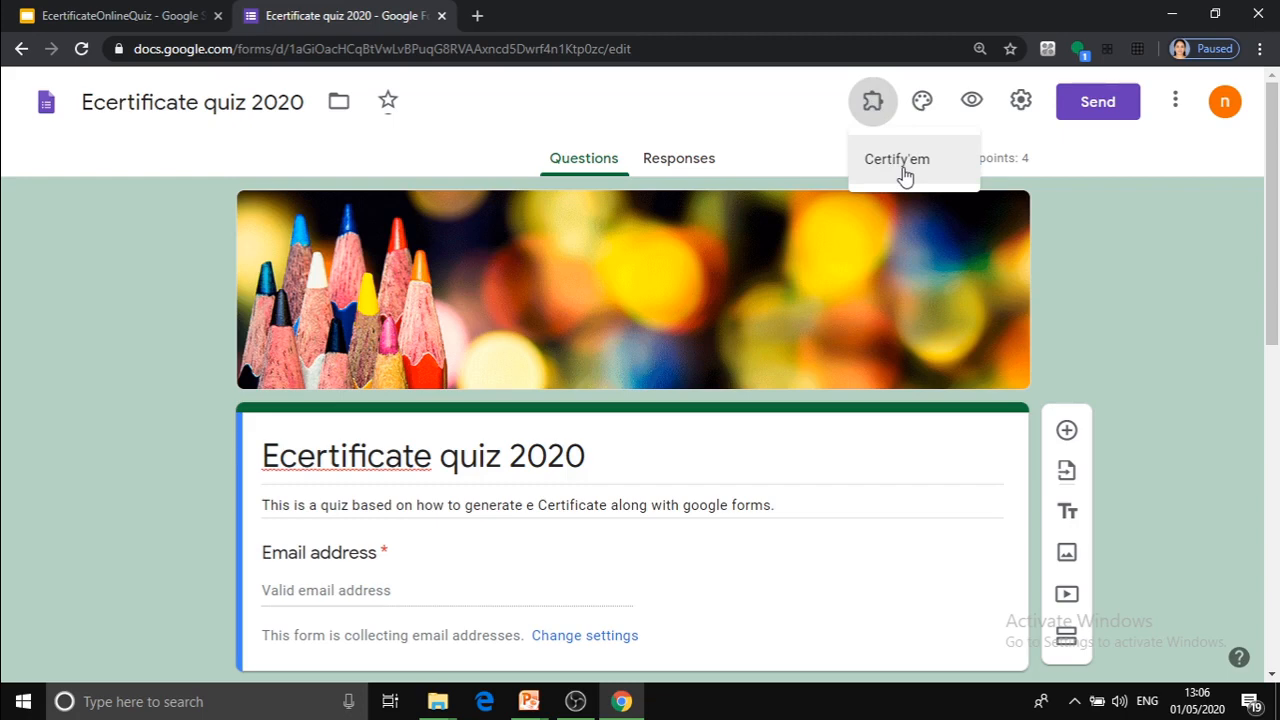
click(878, 223)
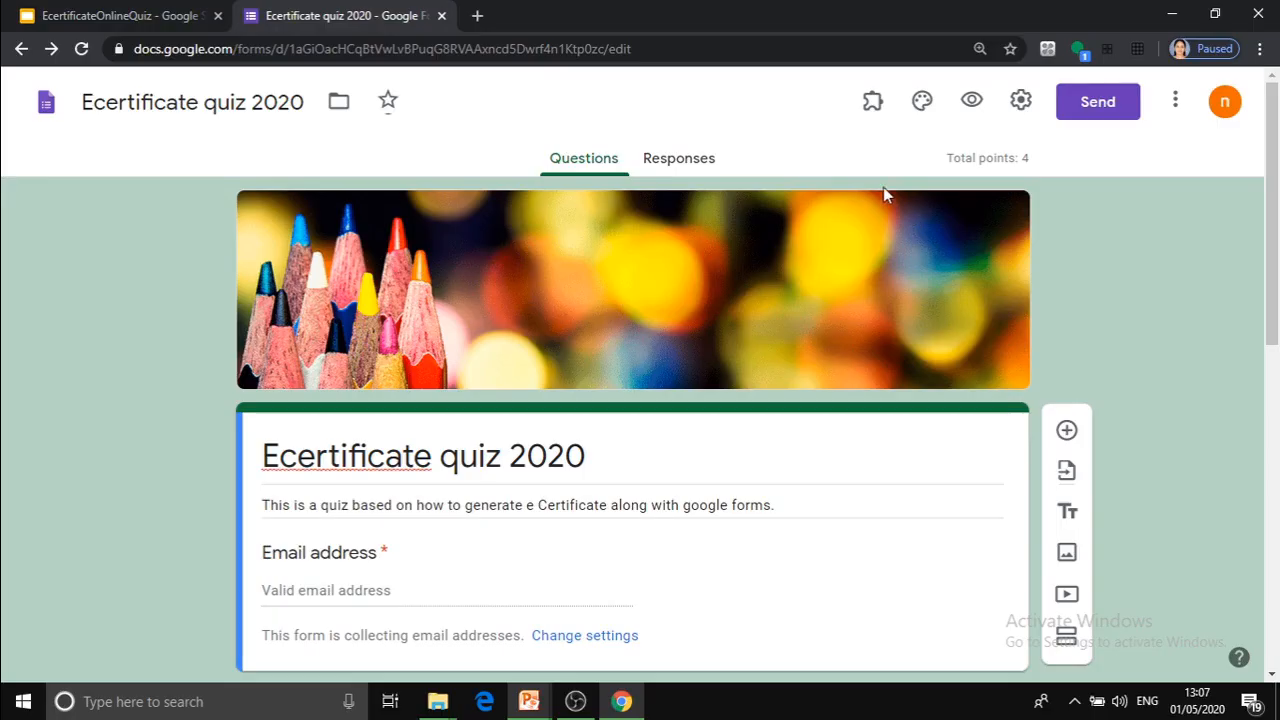
click(873, 106)
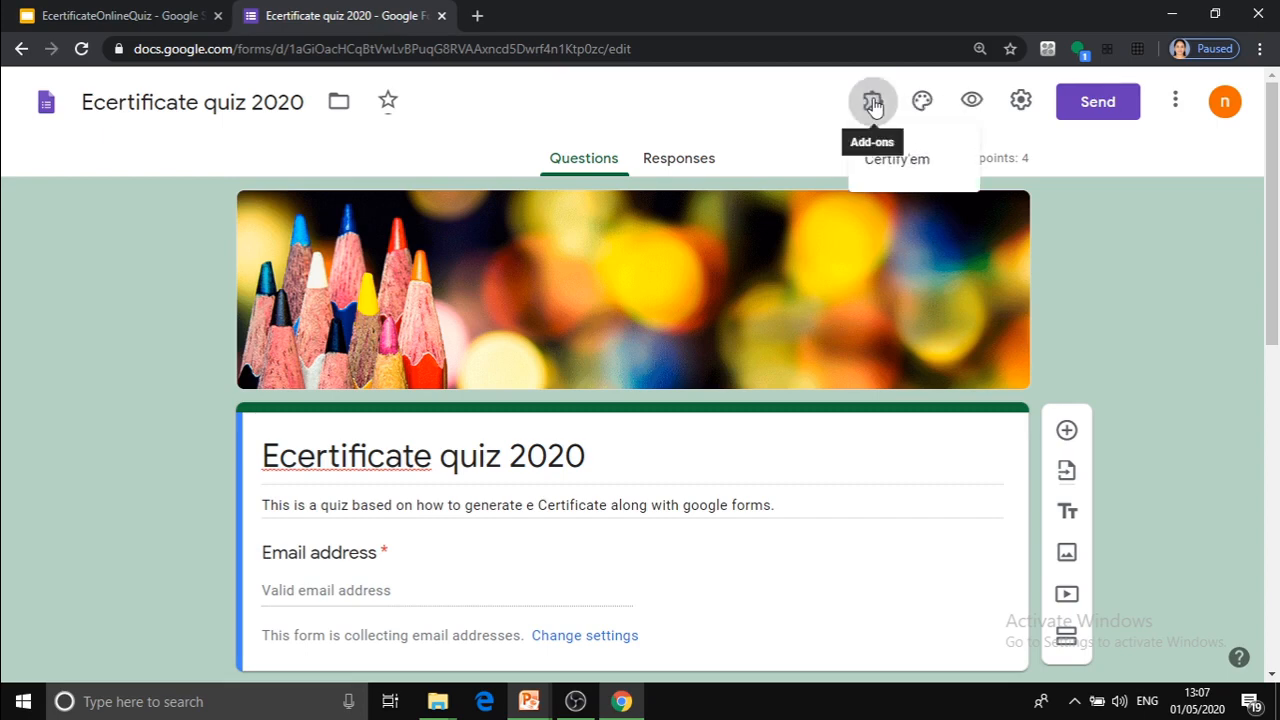
click(912, 164)
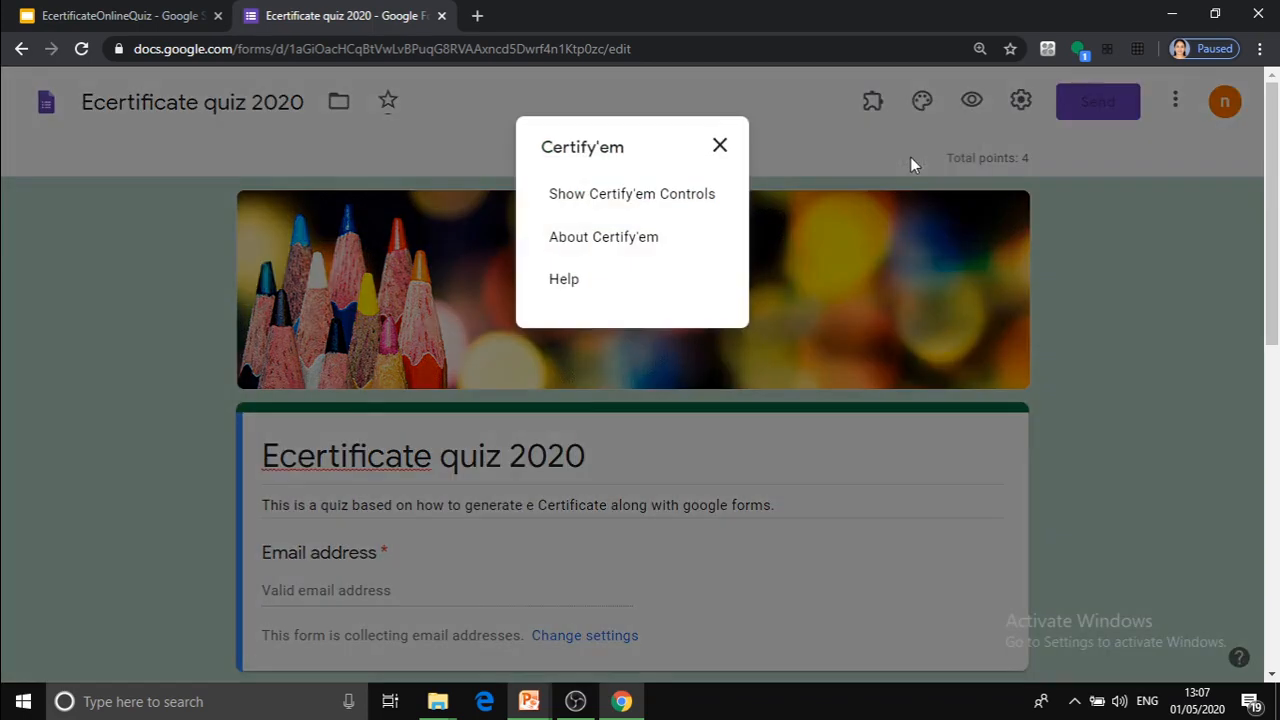
click(614, 197)
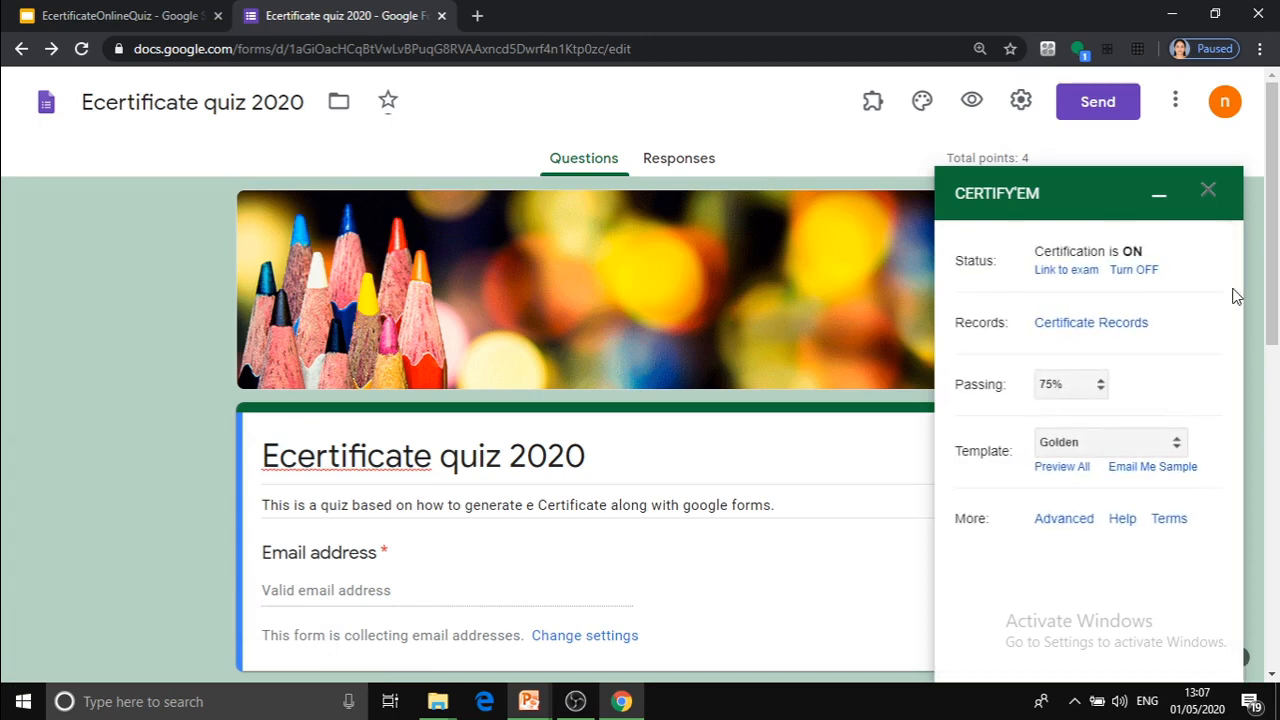
click(1127, 270)
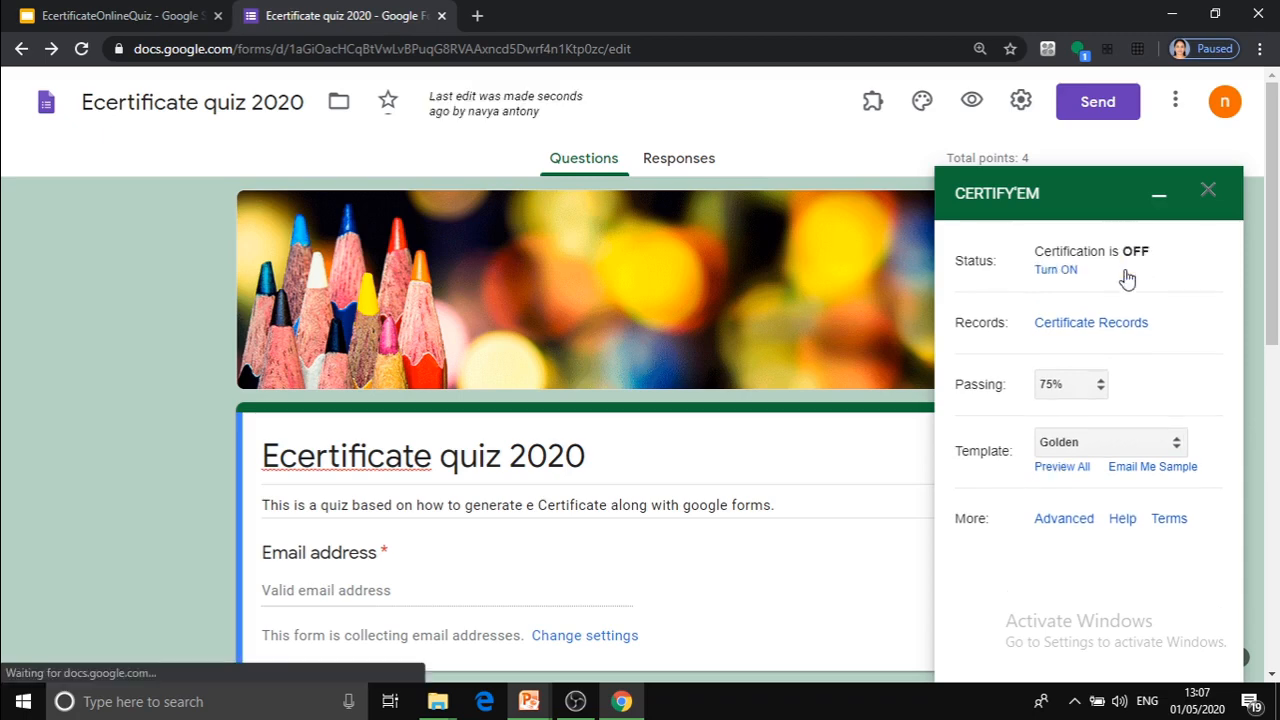
click(1056, 271)
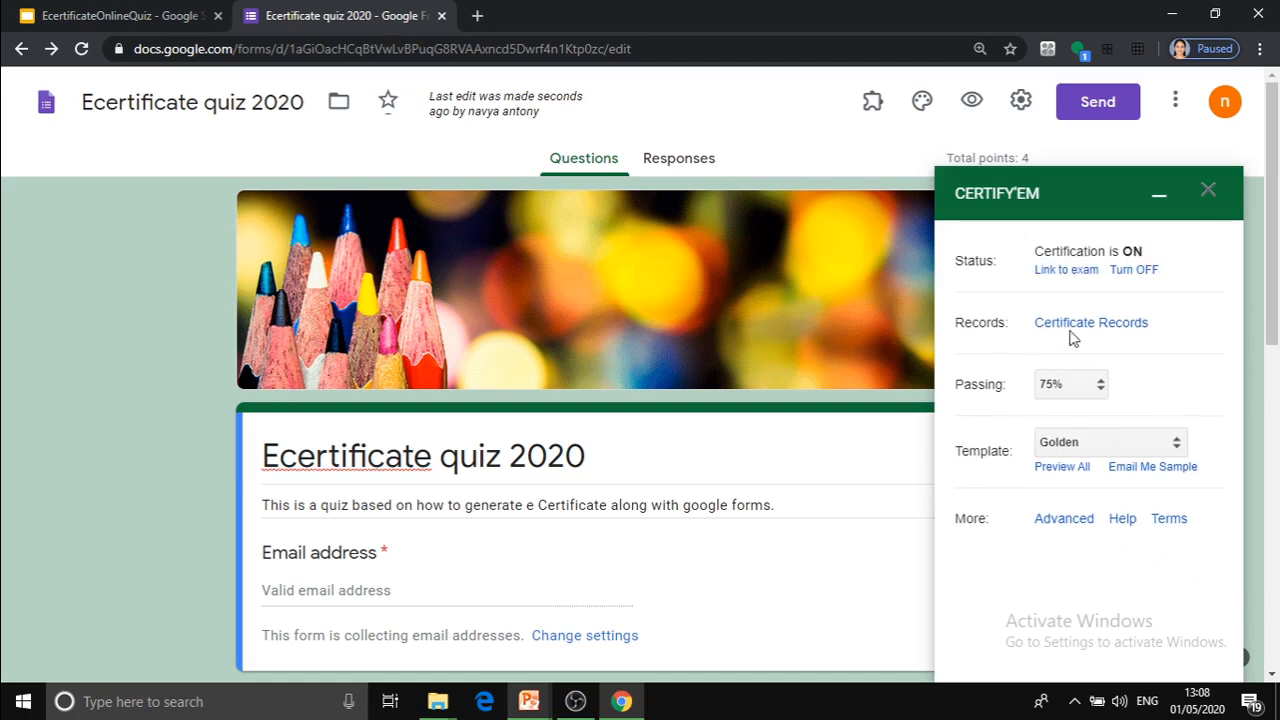
View the certificate records spreadsheet, return to the quiz and set the passing score to 65%.
click(1070, 323)
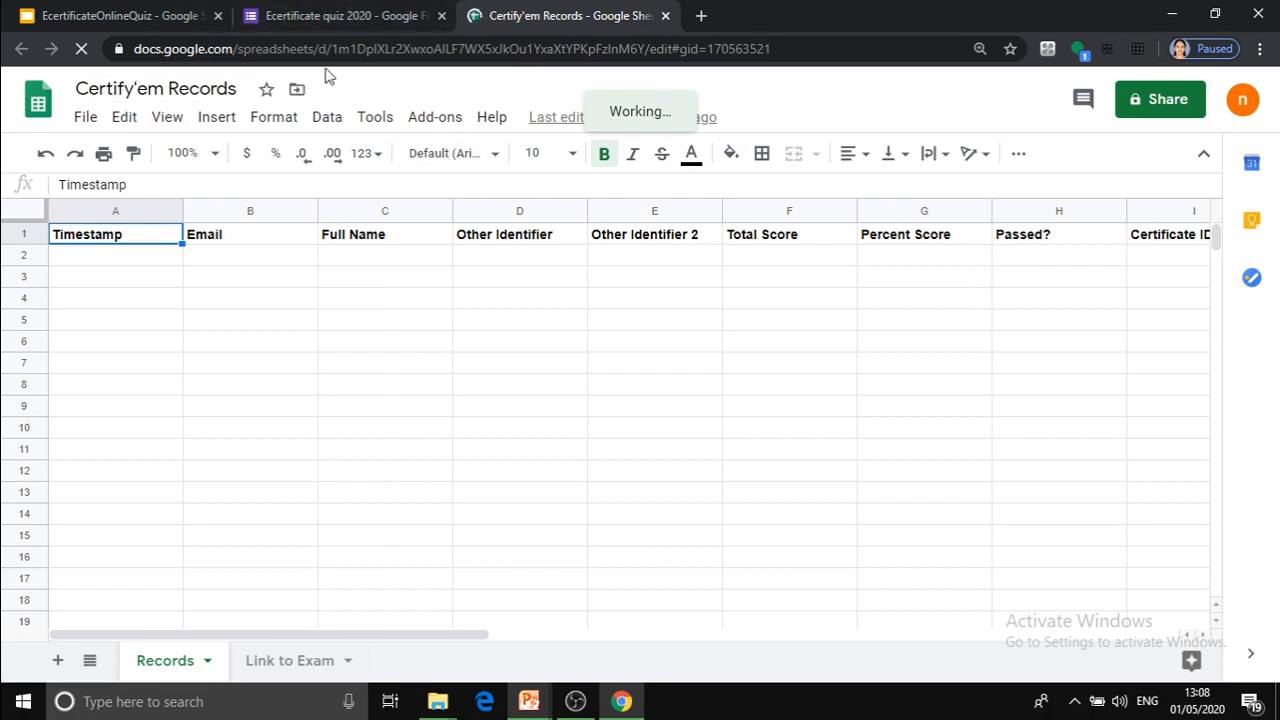
click(300, 17)
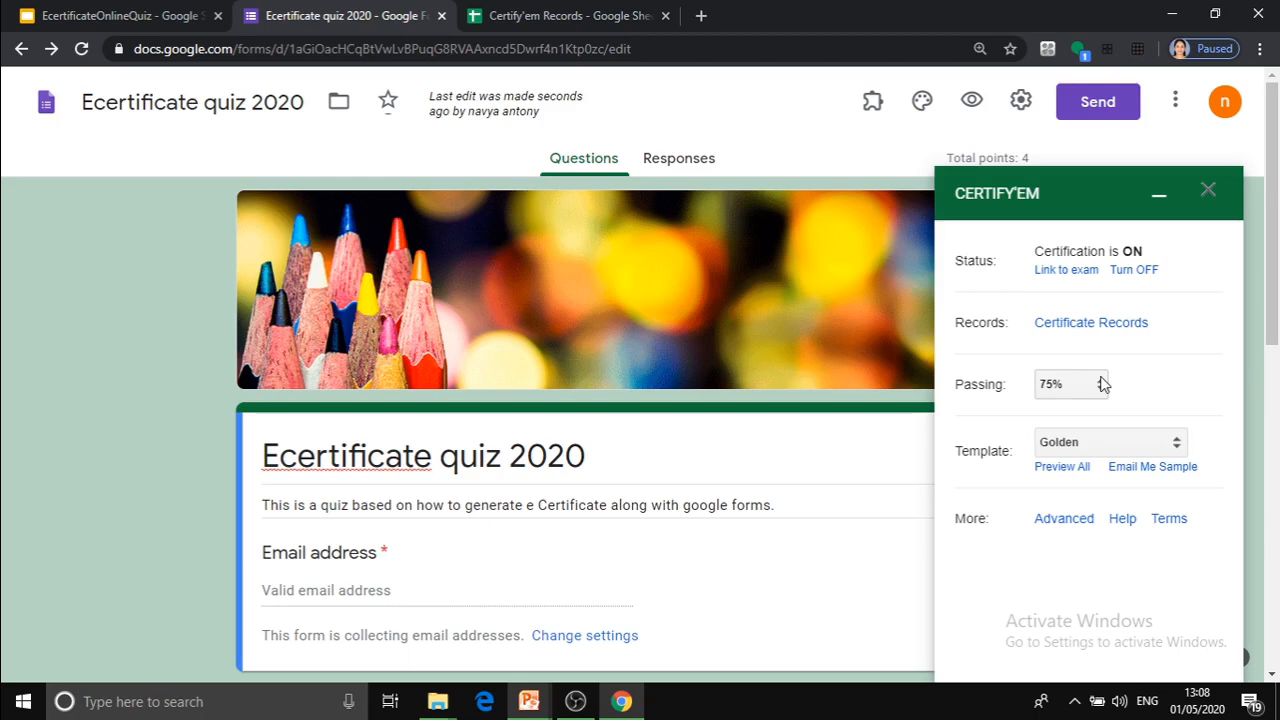
click(1103, 384)
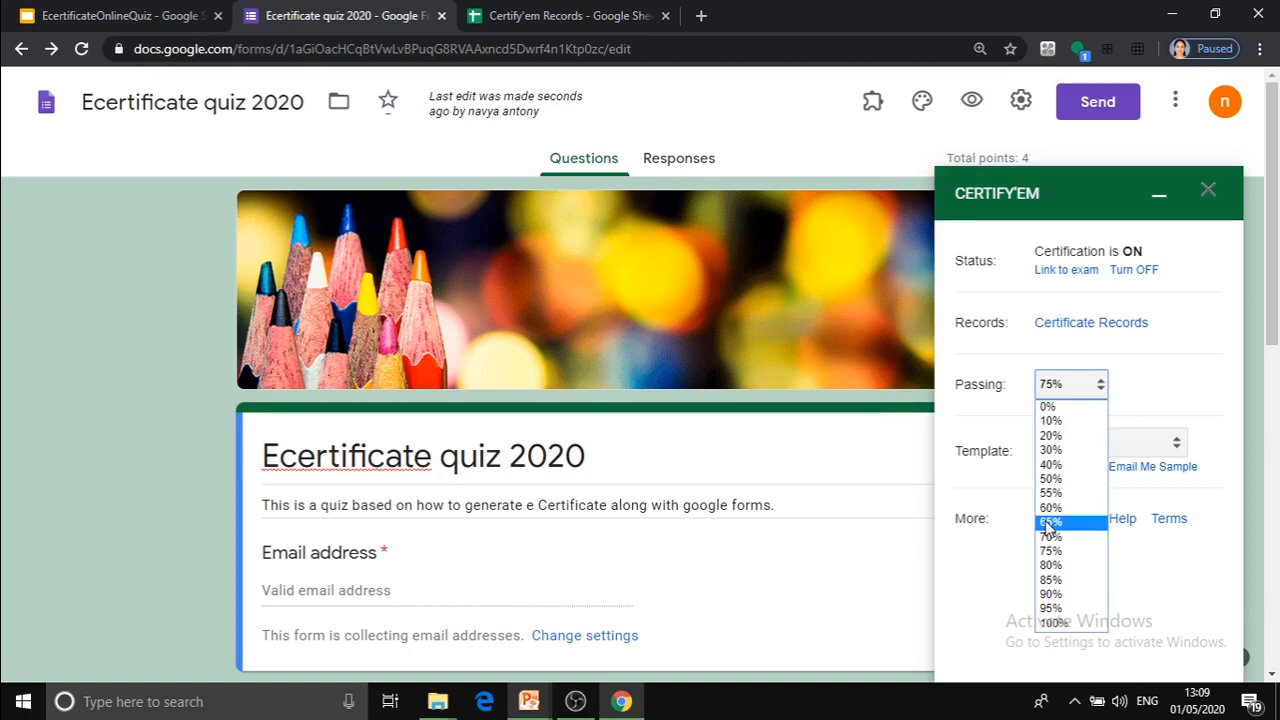
click(1048, 522)
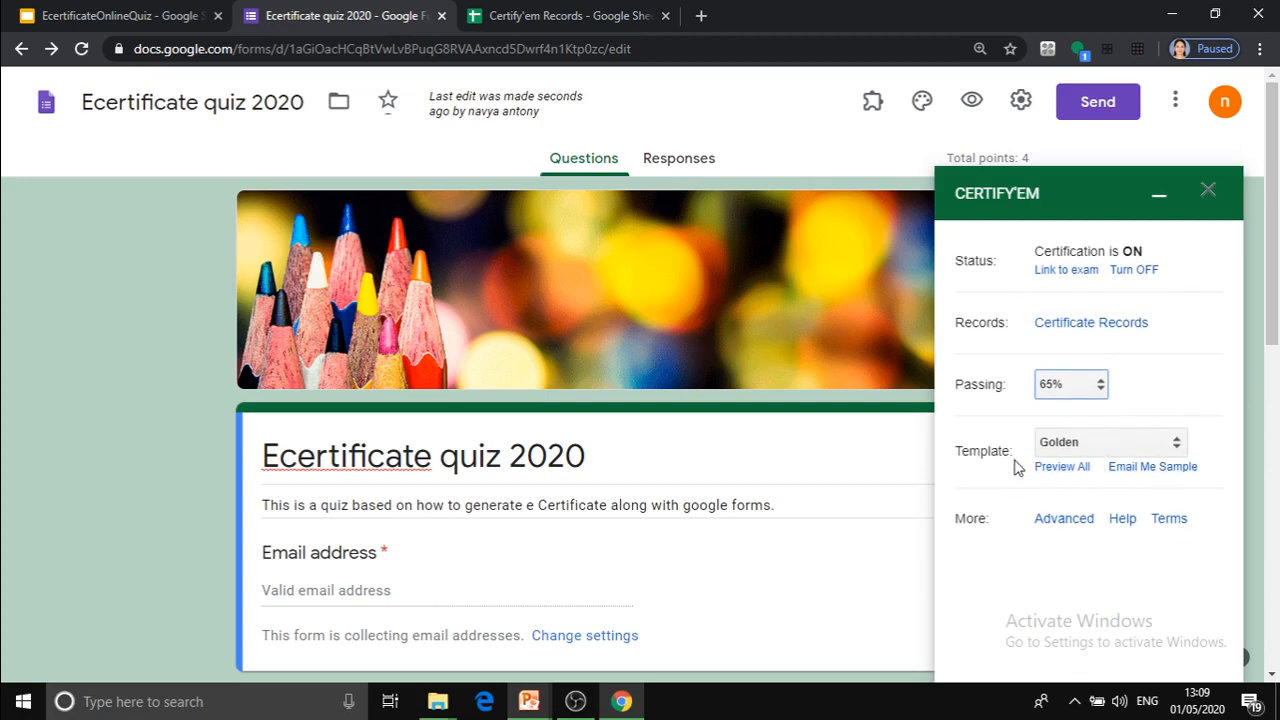
Look through the available certificate template names and preview all the Certify'em template designs.
click(1176, 449)
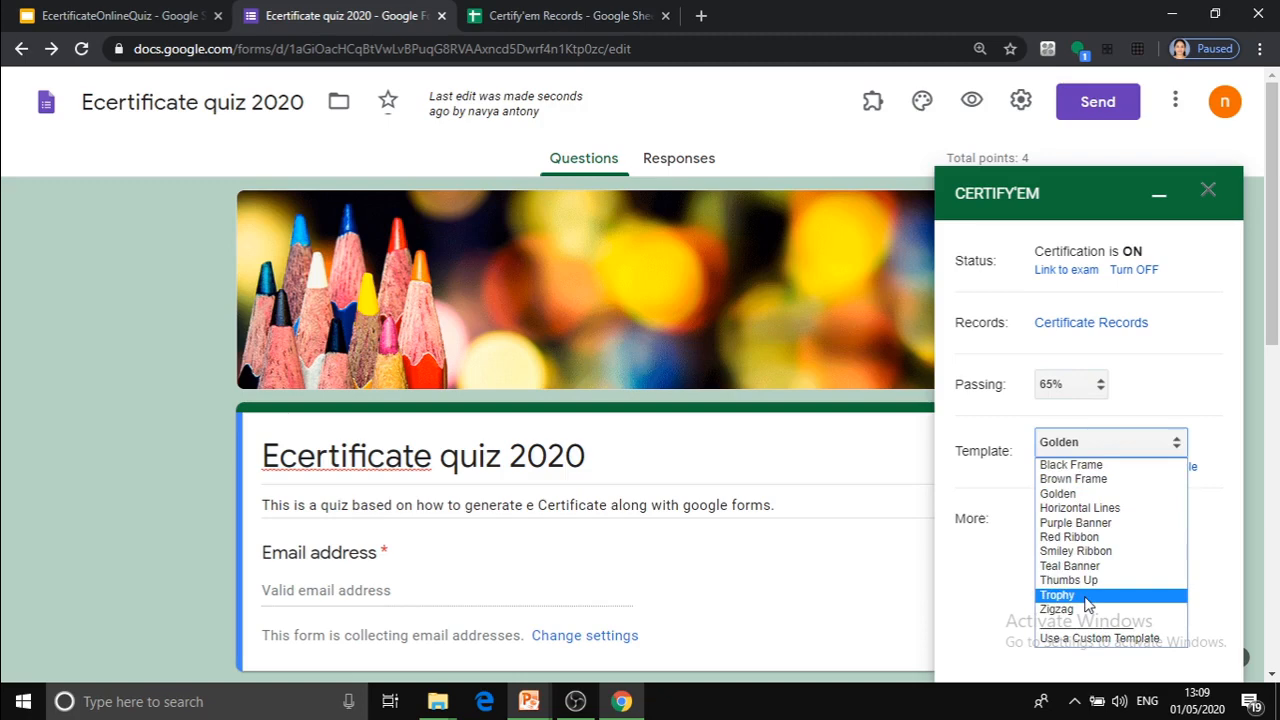
click(997, 577)
click(1062, 467)
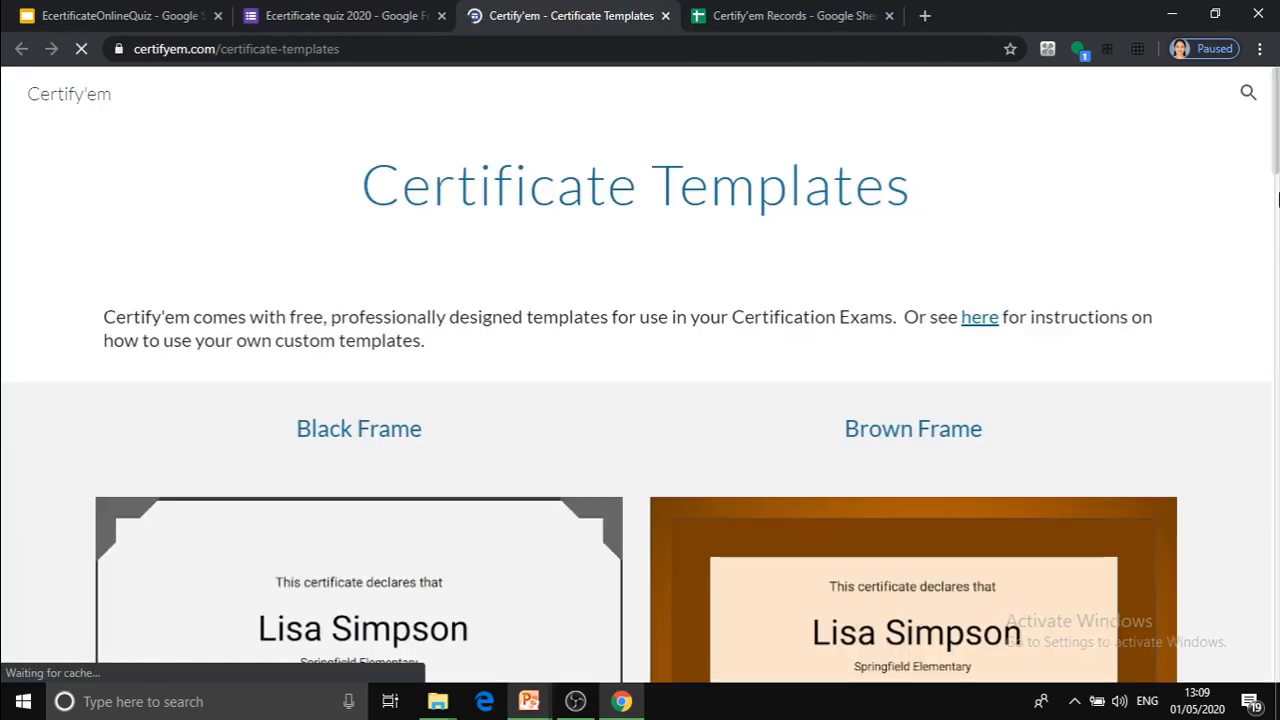
scroll(1277, 225, down, 3)
drag(1277, 225, 1274, 180)
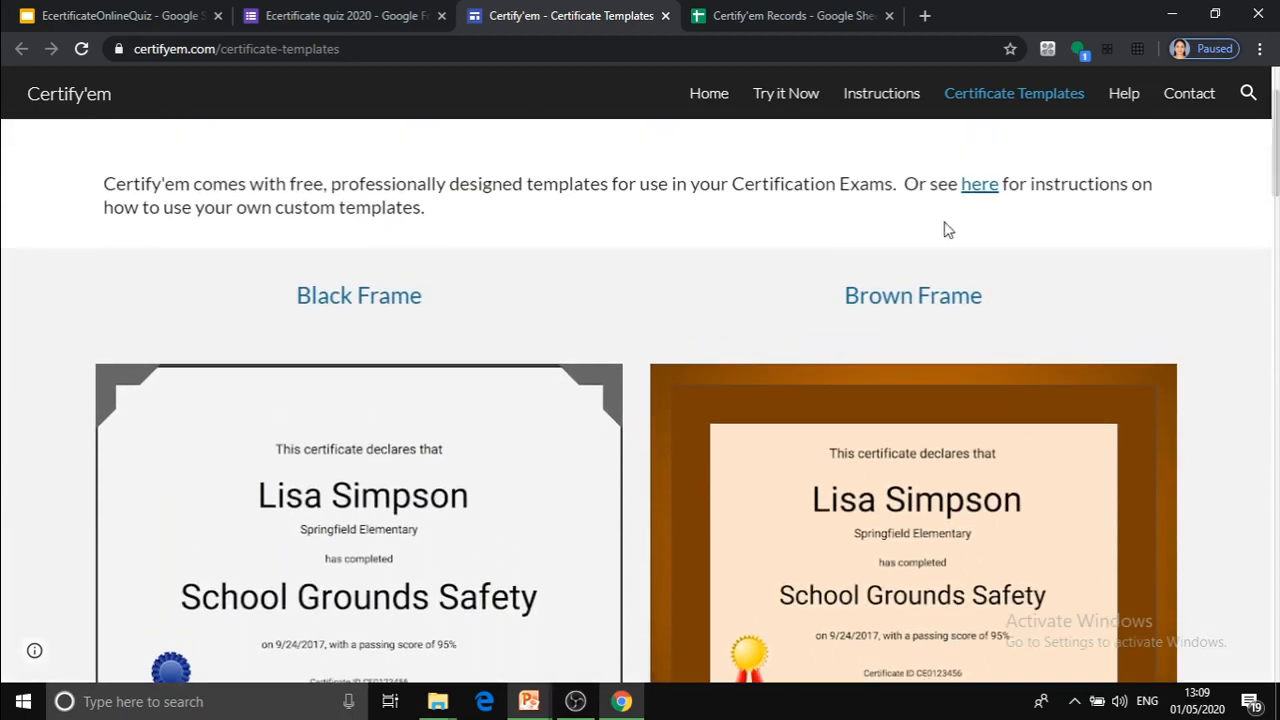
Return to the quiz and set the certificate template to Horizontal Lines after first choosing Golden.
click(285, 18)
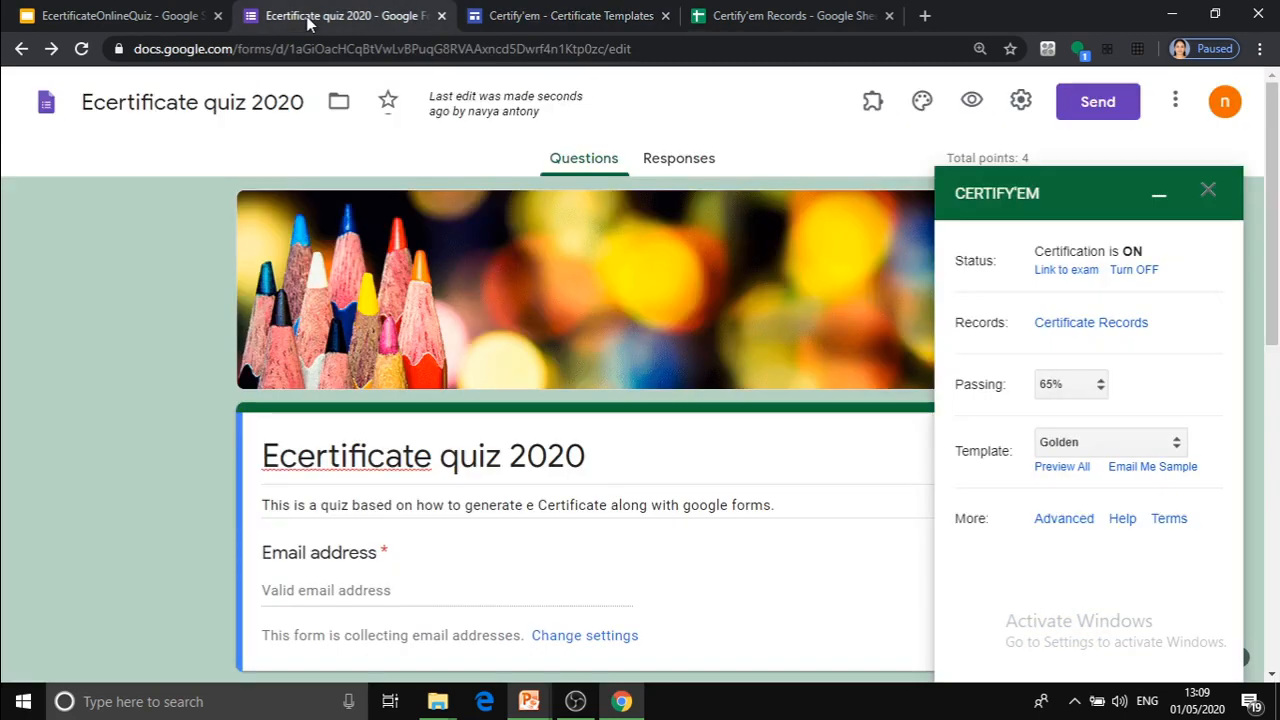
click(1175, 445)
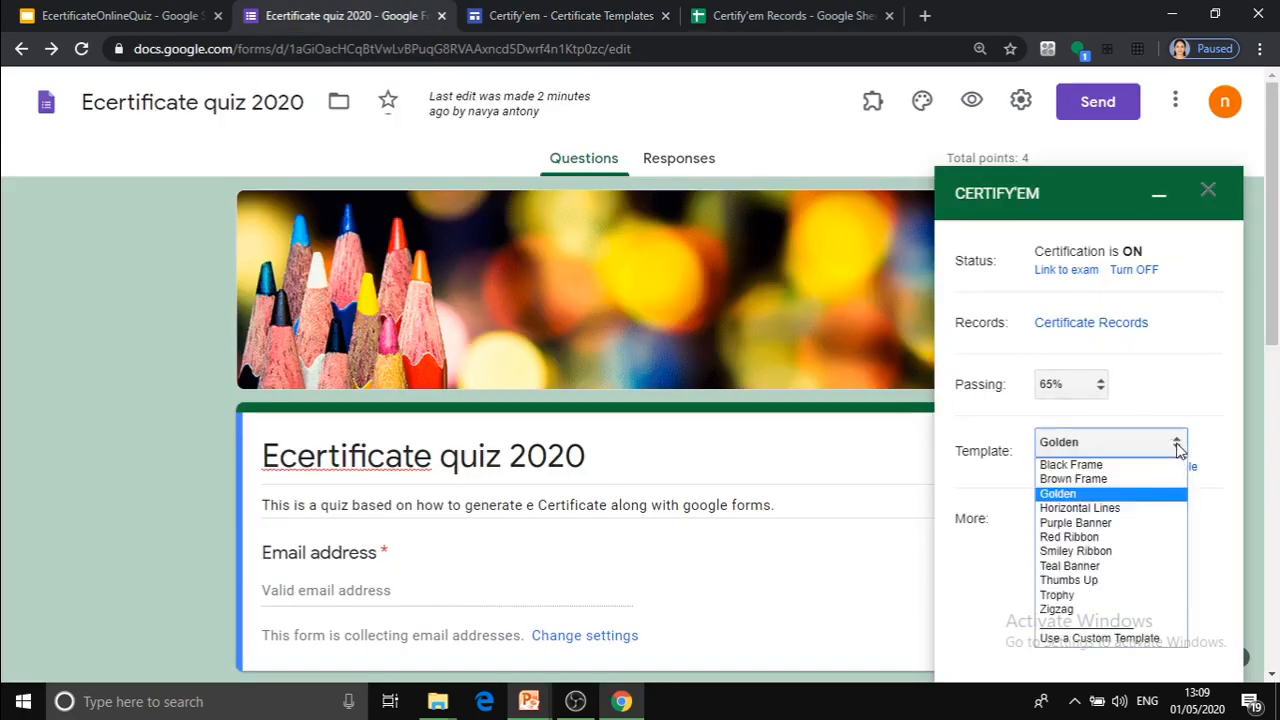
click(1066, 497)
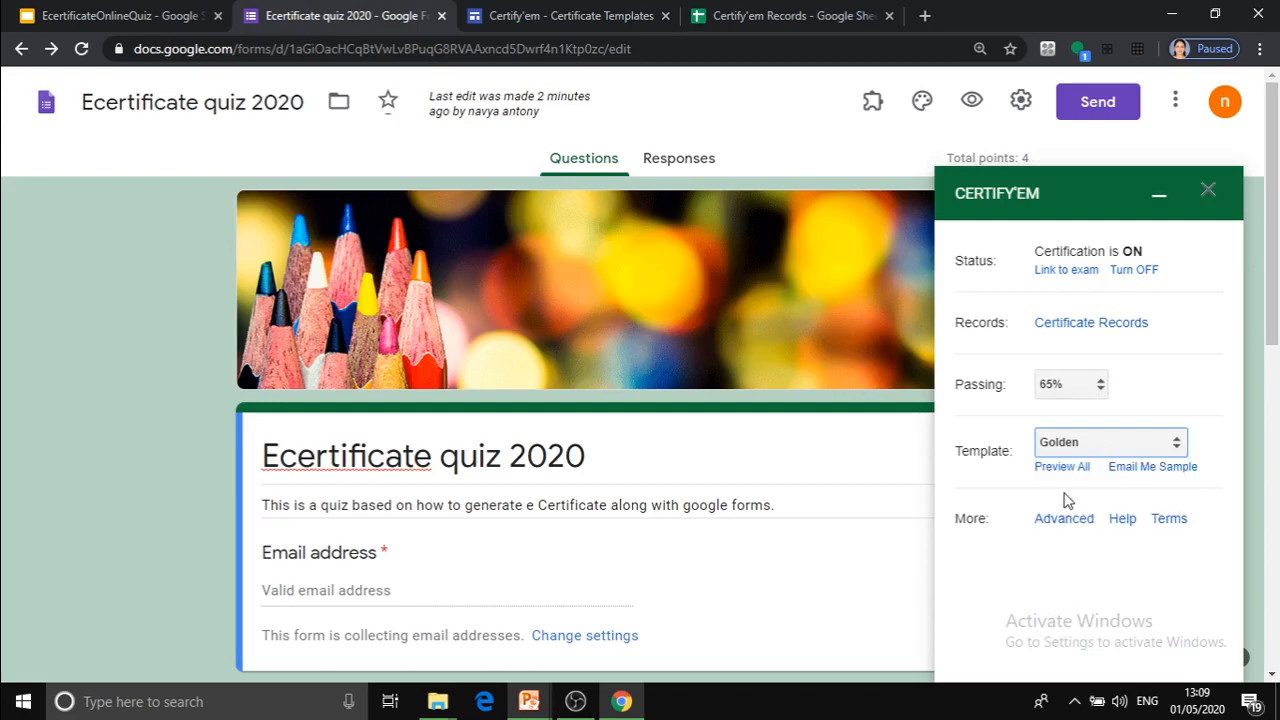
click(1178, 446)
click(1100, 508)
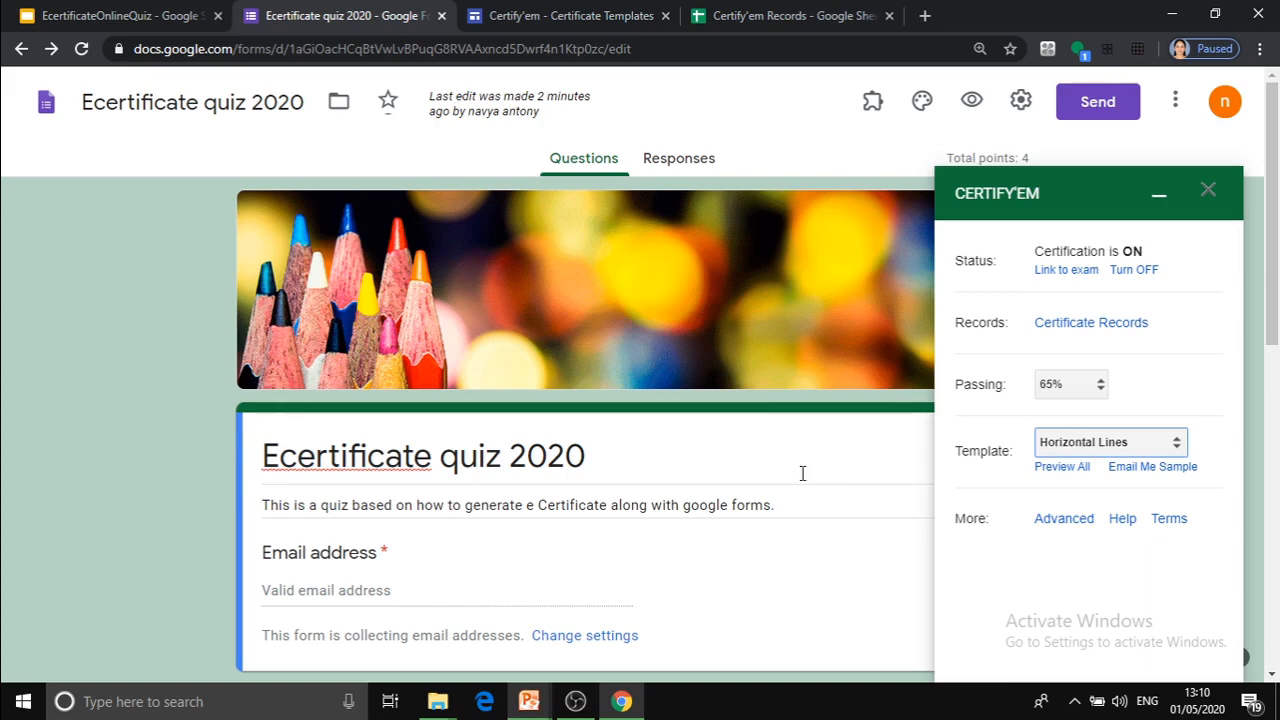
Open the Certify'em instructions for custom templates from the template previews and examine the setup steps and supported merge tags.
mouse_move(630, 697)
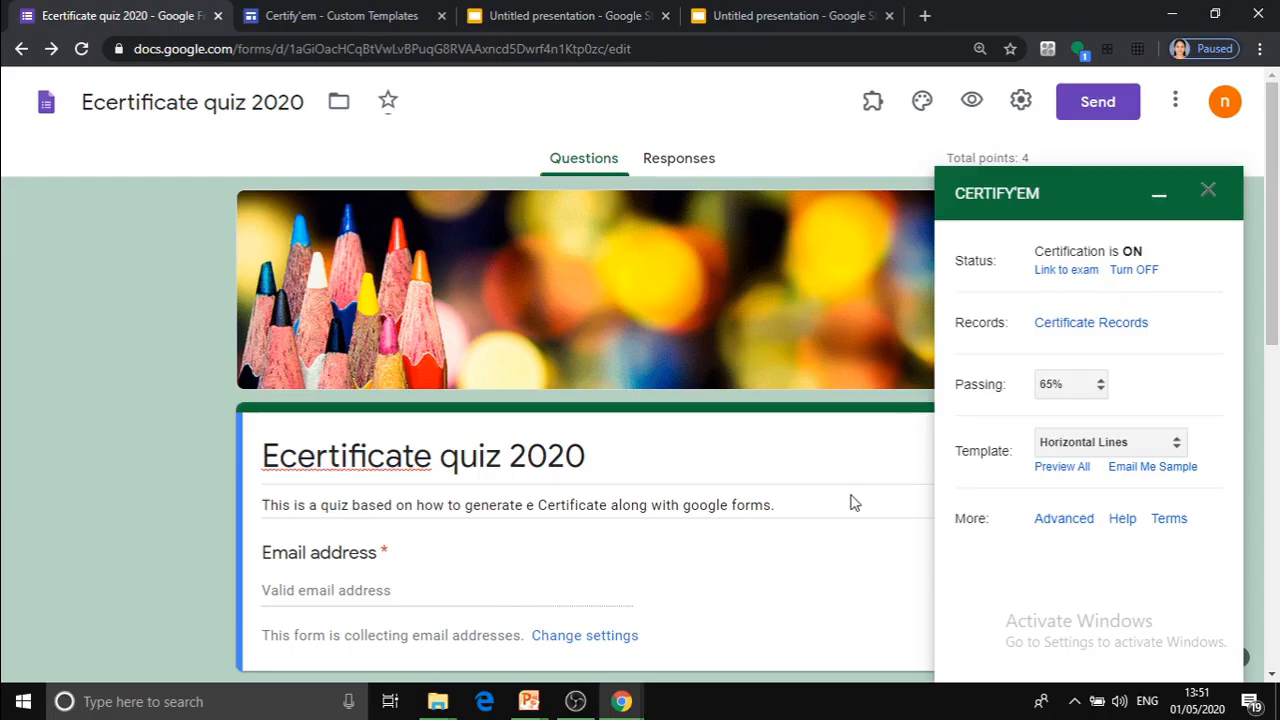
click(1176, 449)
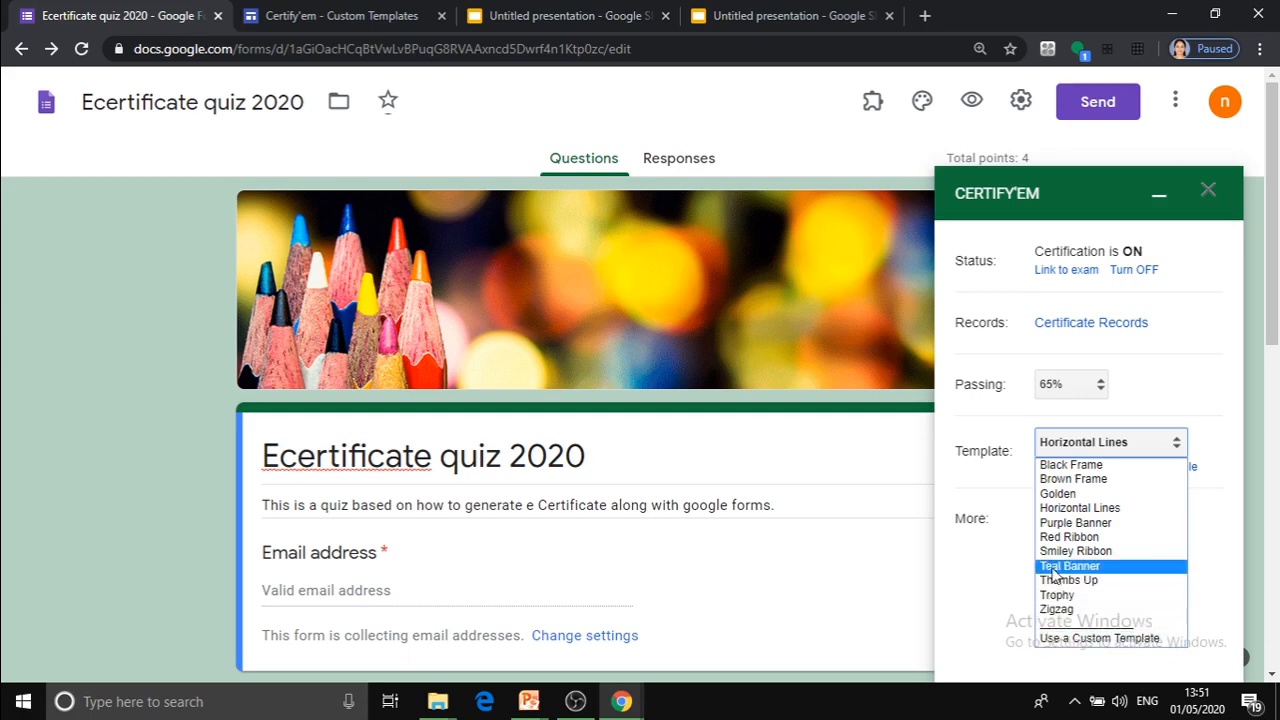
click(995, 493)
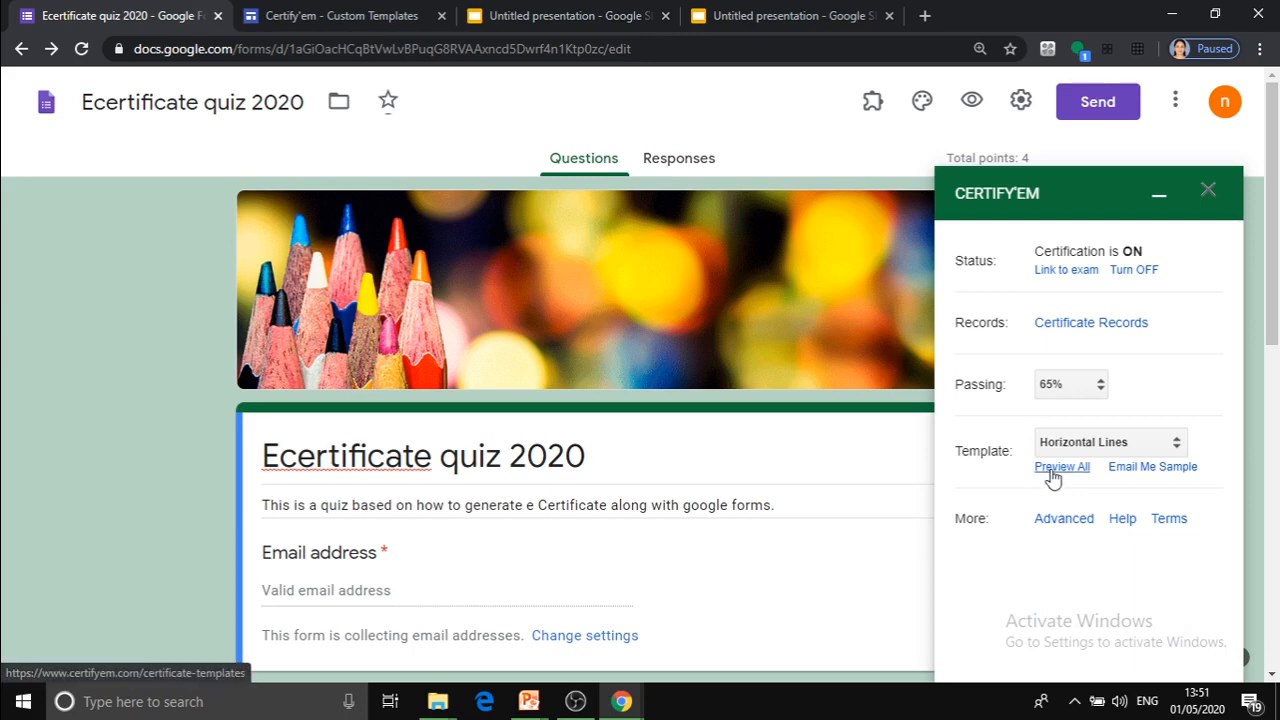
click(1052, 470)
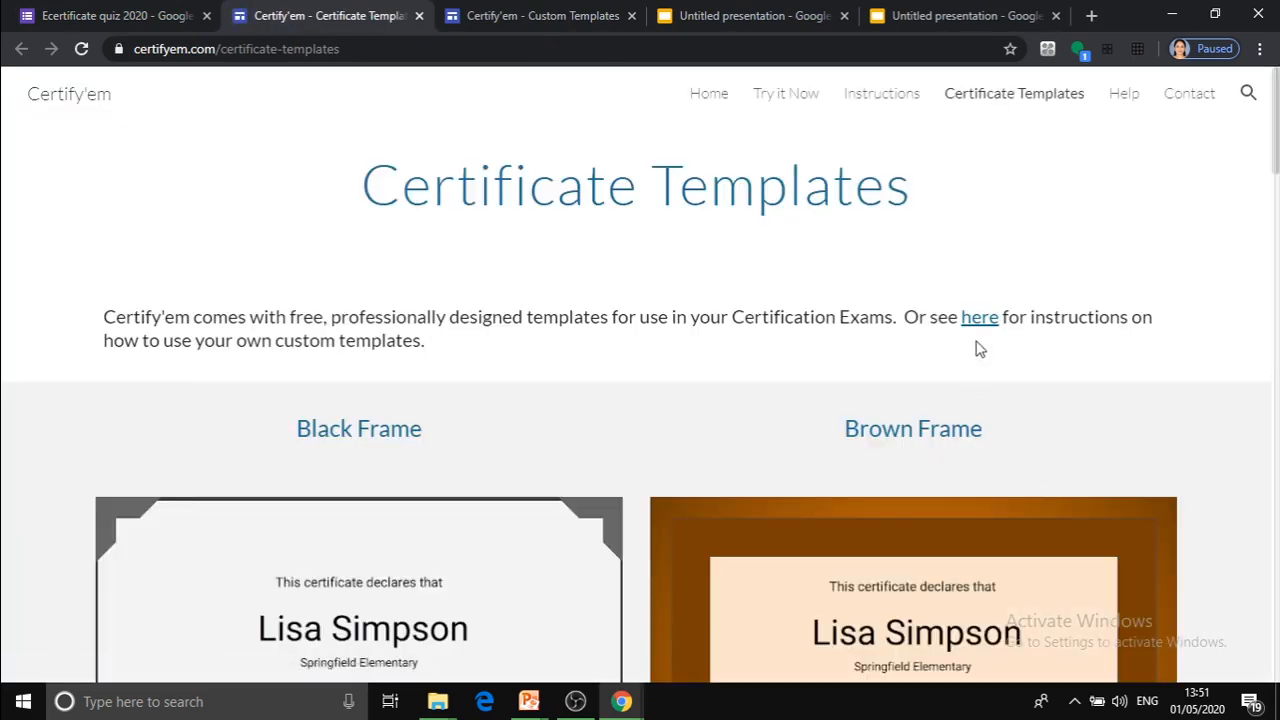
click(979, 318)
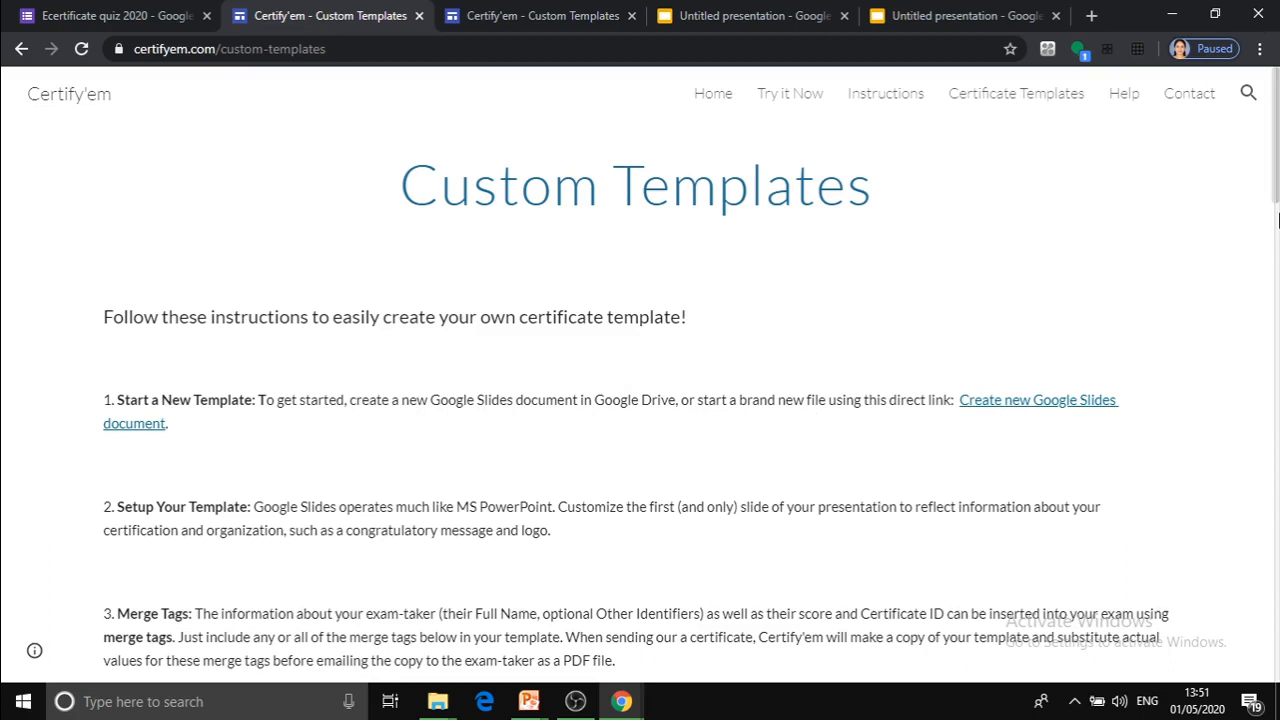
drag(1277, 202, 1278, 243)
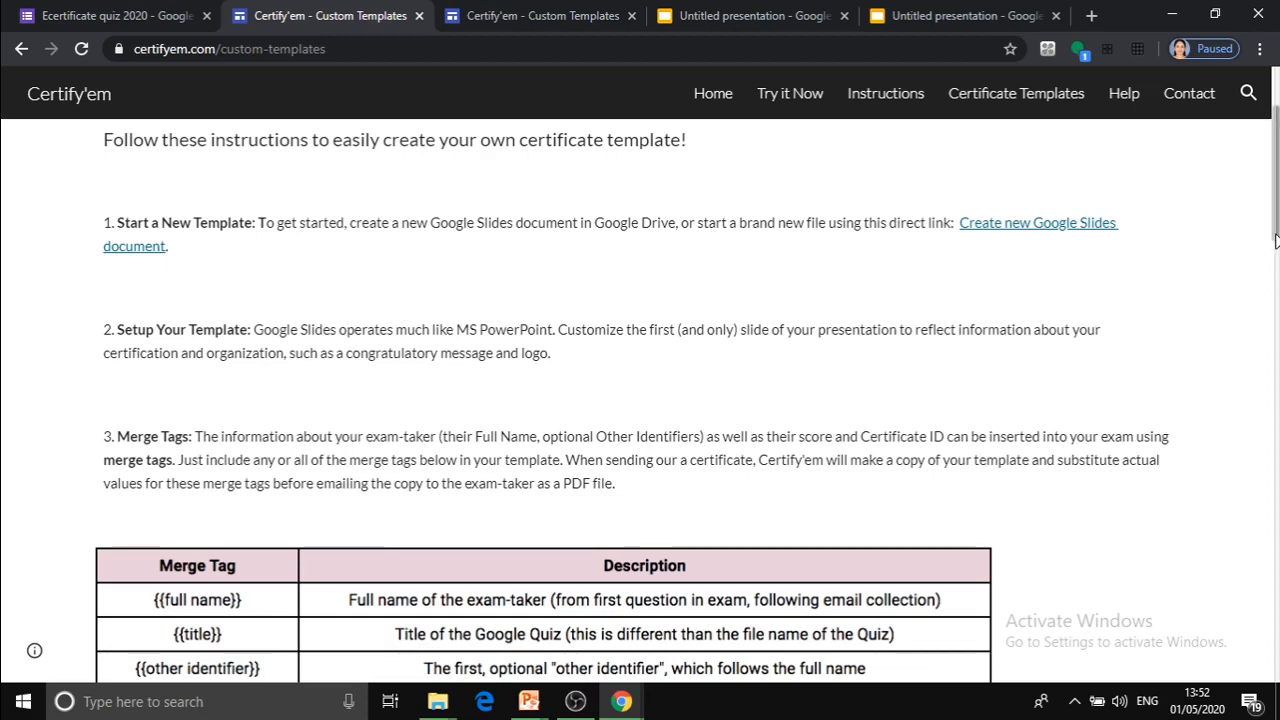
drag(1276, 240, 1276, 327)
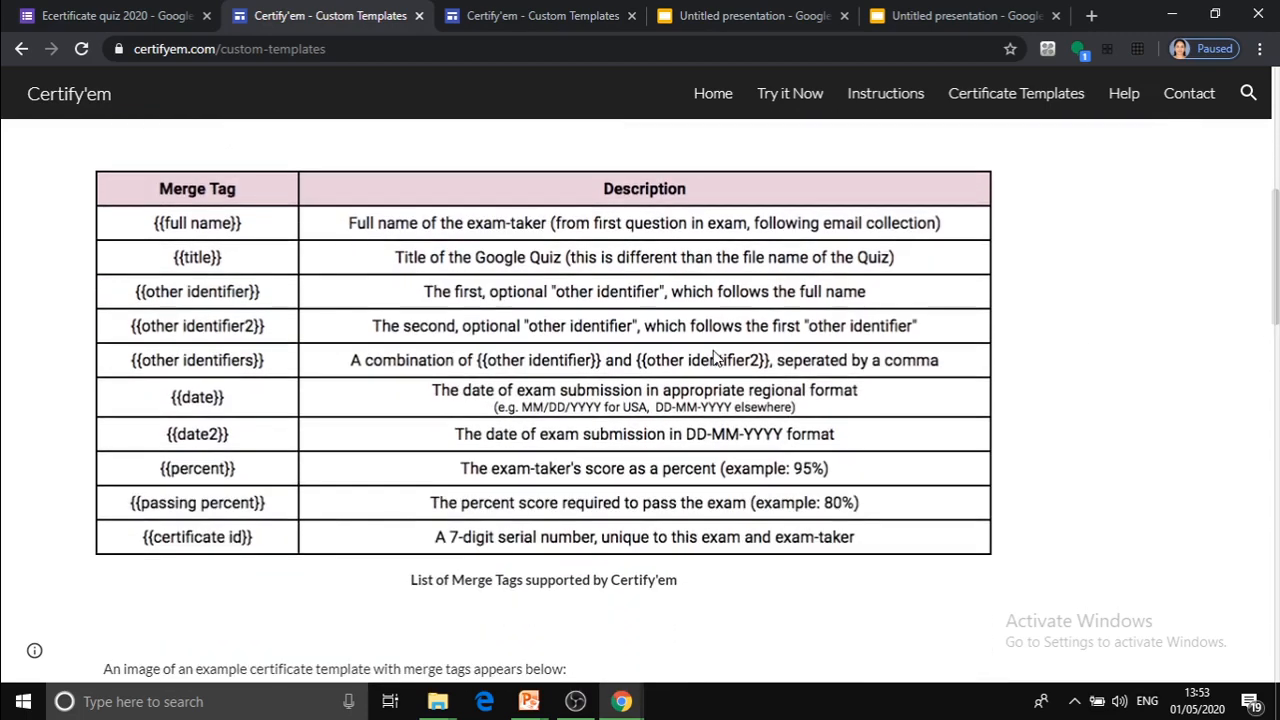
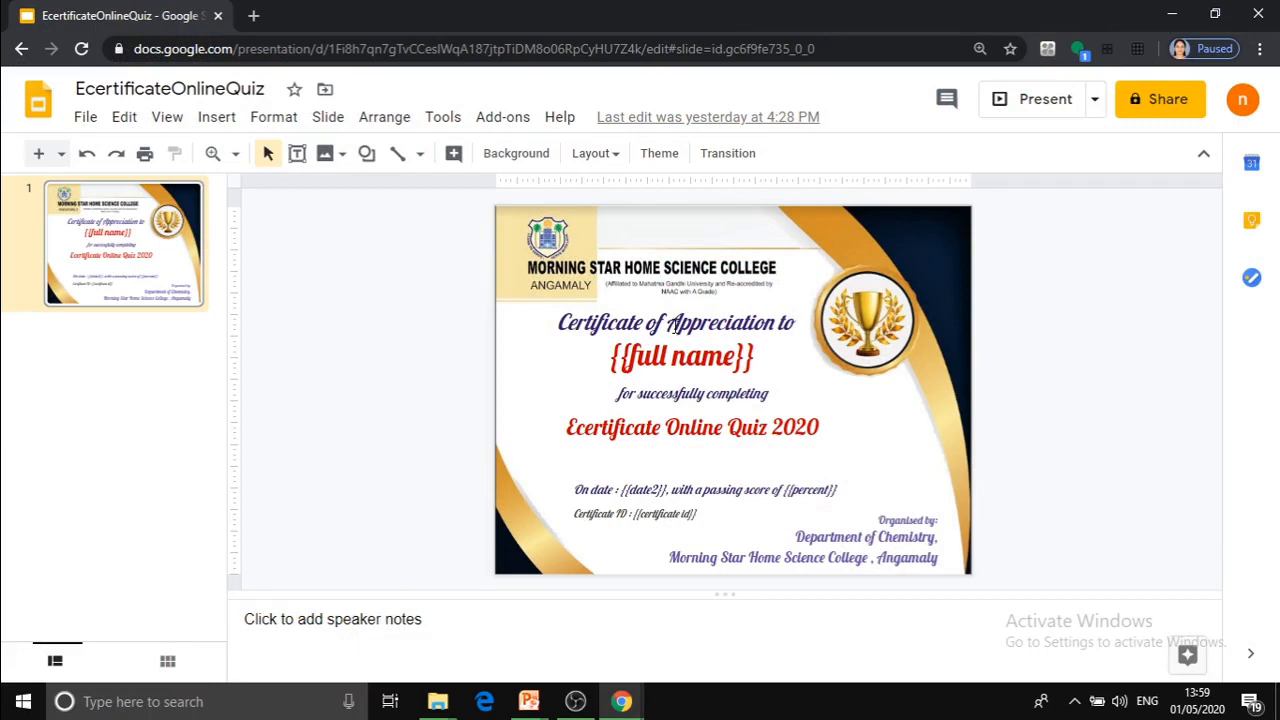
Examine the {{full name}} merge field on the EcertificateOnlineQuiz certificate slide and look through the presentation's available download formats.
click(667, 366)
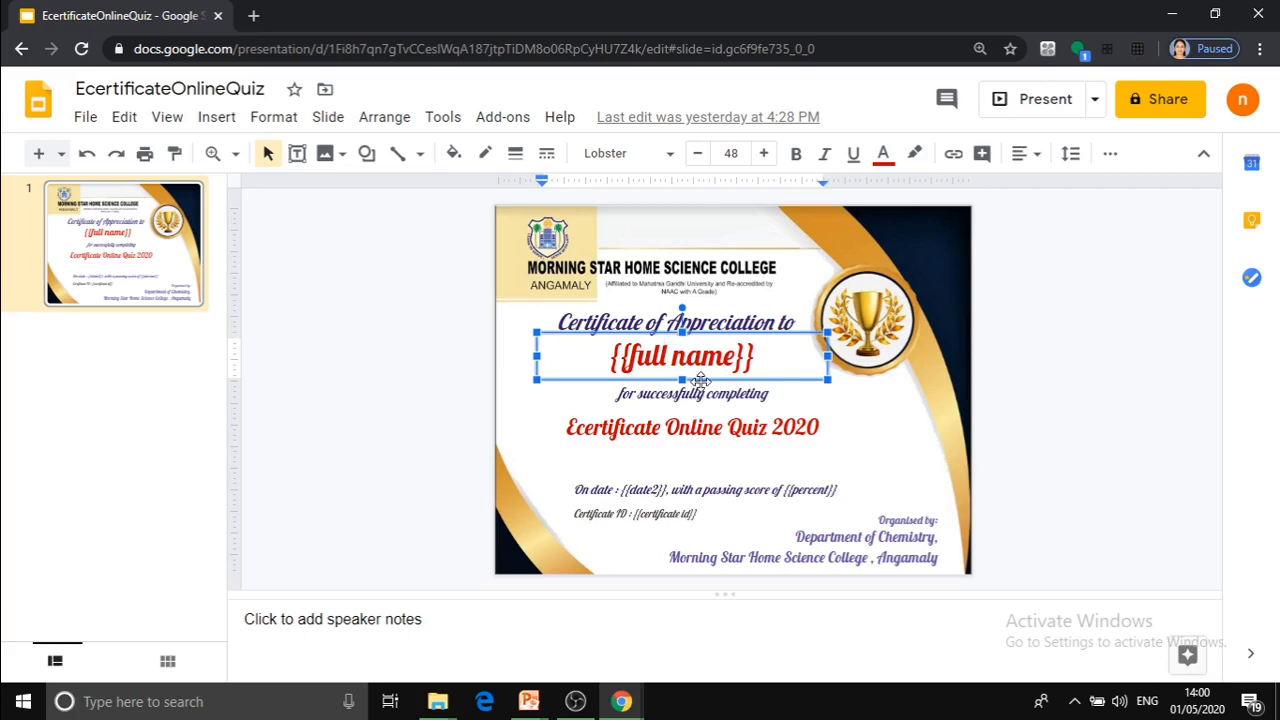
click(459, 421)
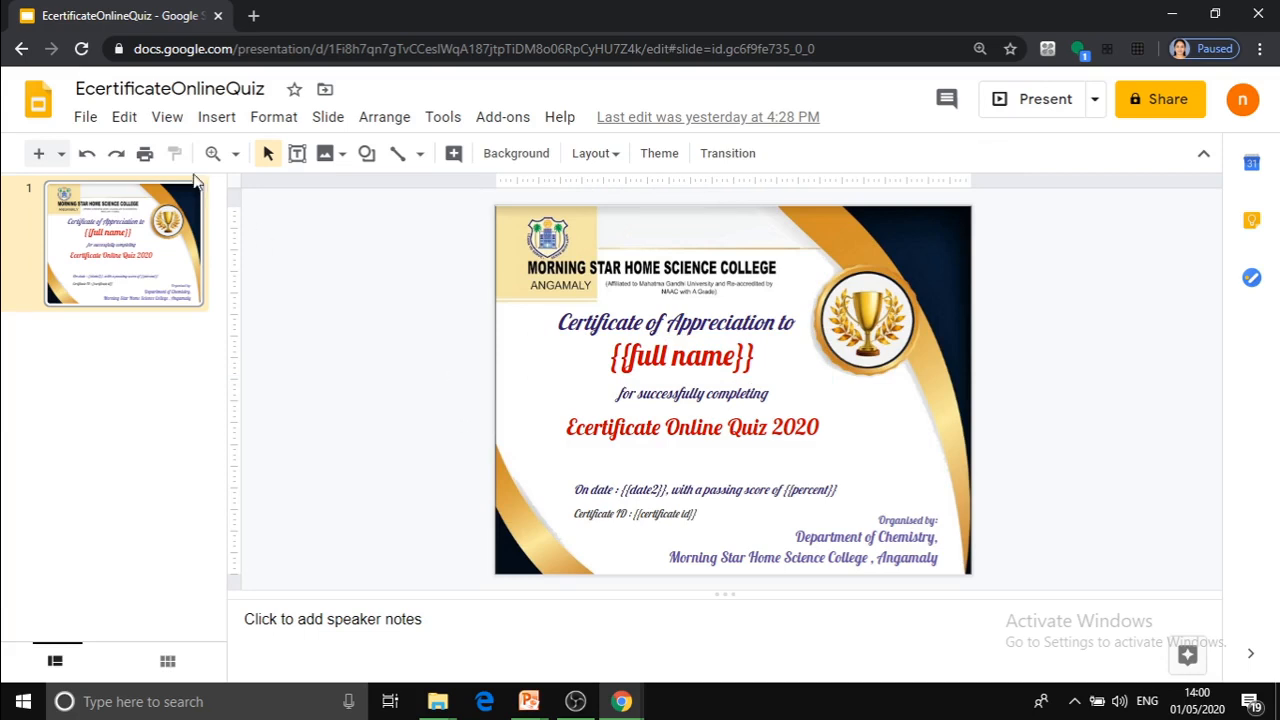
click(87, 117)
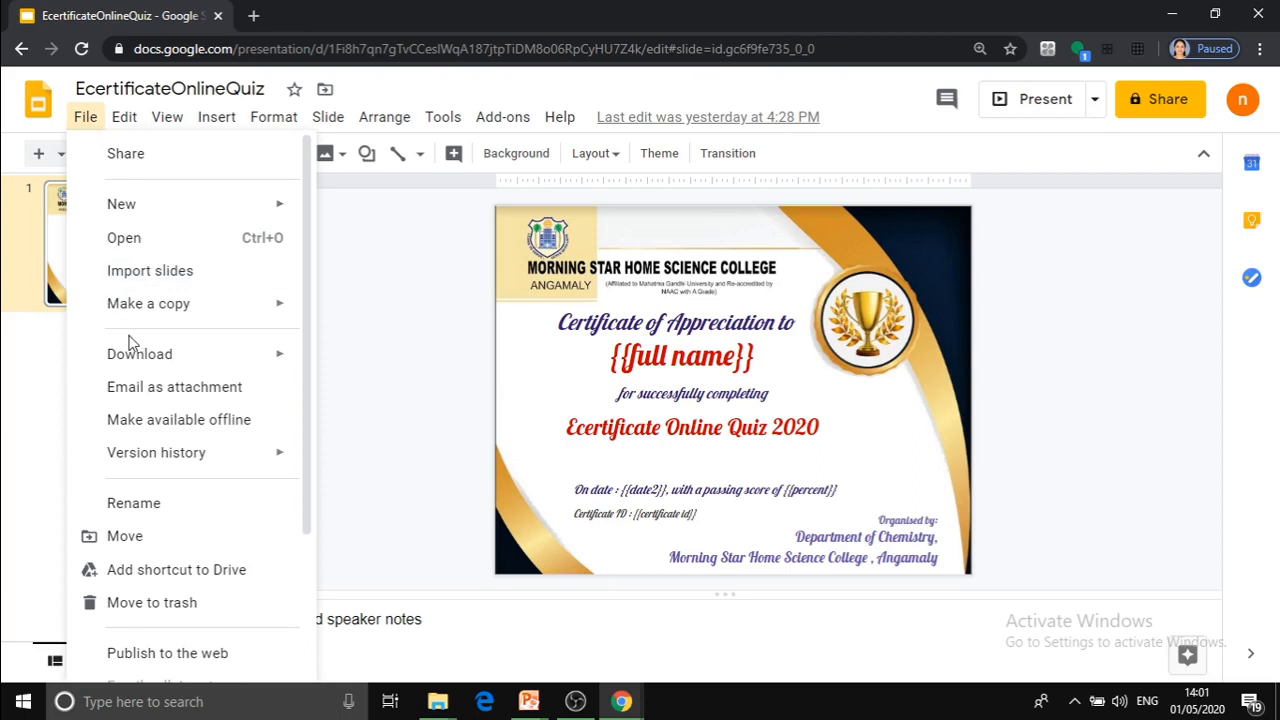
mouse_move(145, 358)
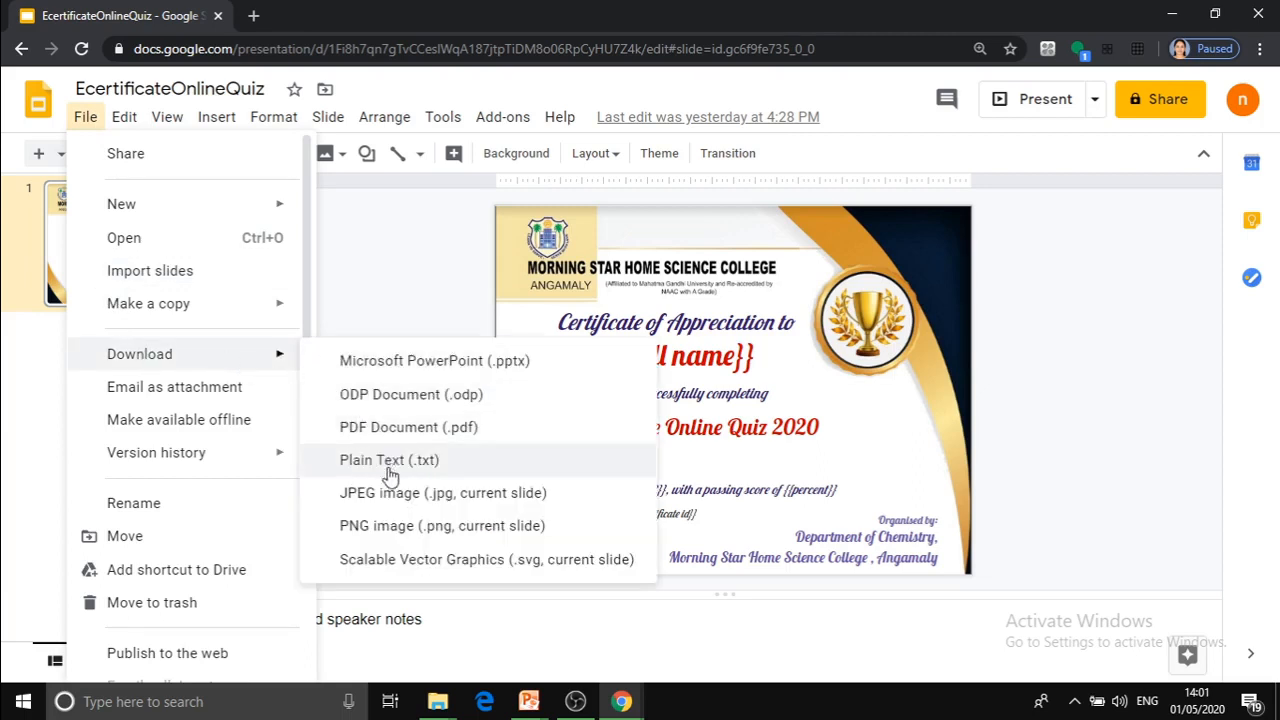
click(378, 296)
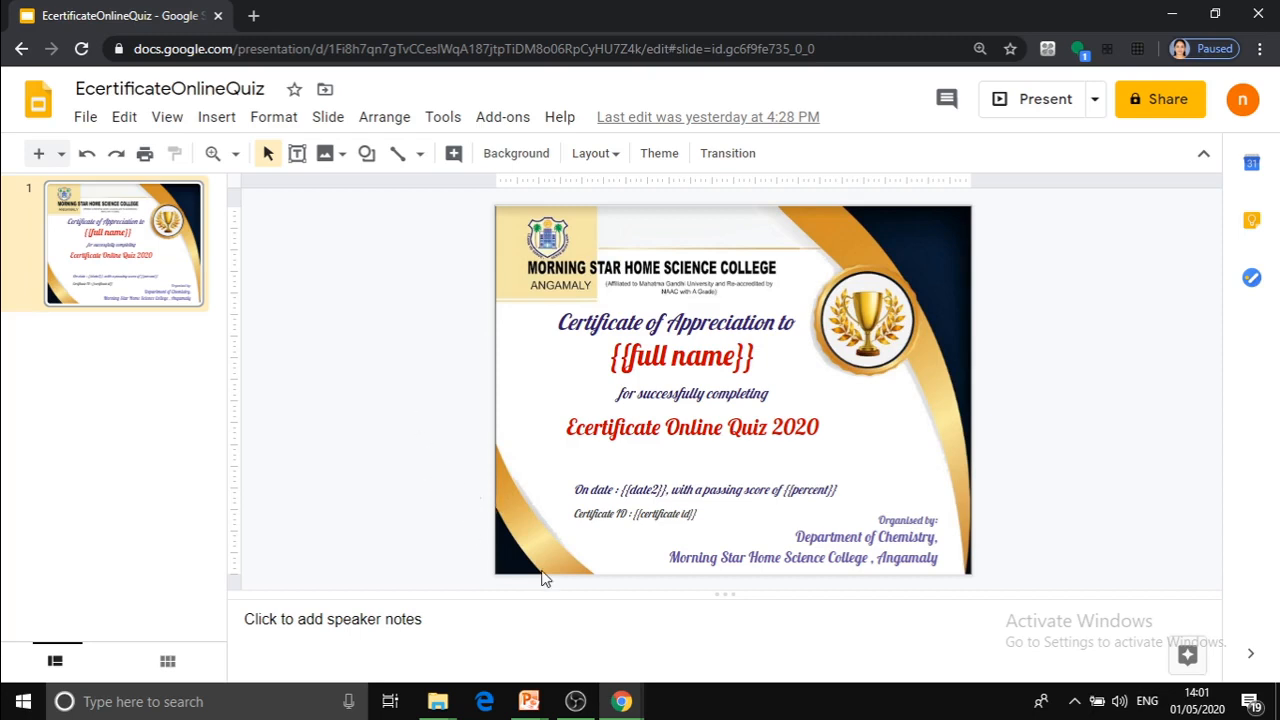
Return to the Ecertificate quiz 2020 form and choose to use a custom template for the Certify'em certificate.
mouse_move(622, 702)
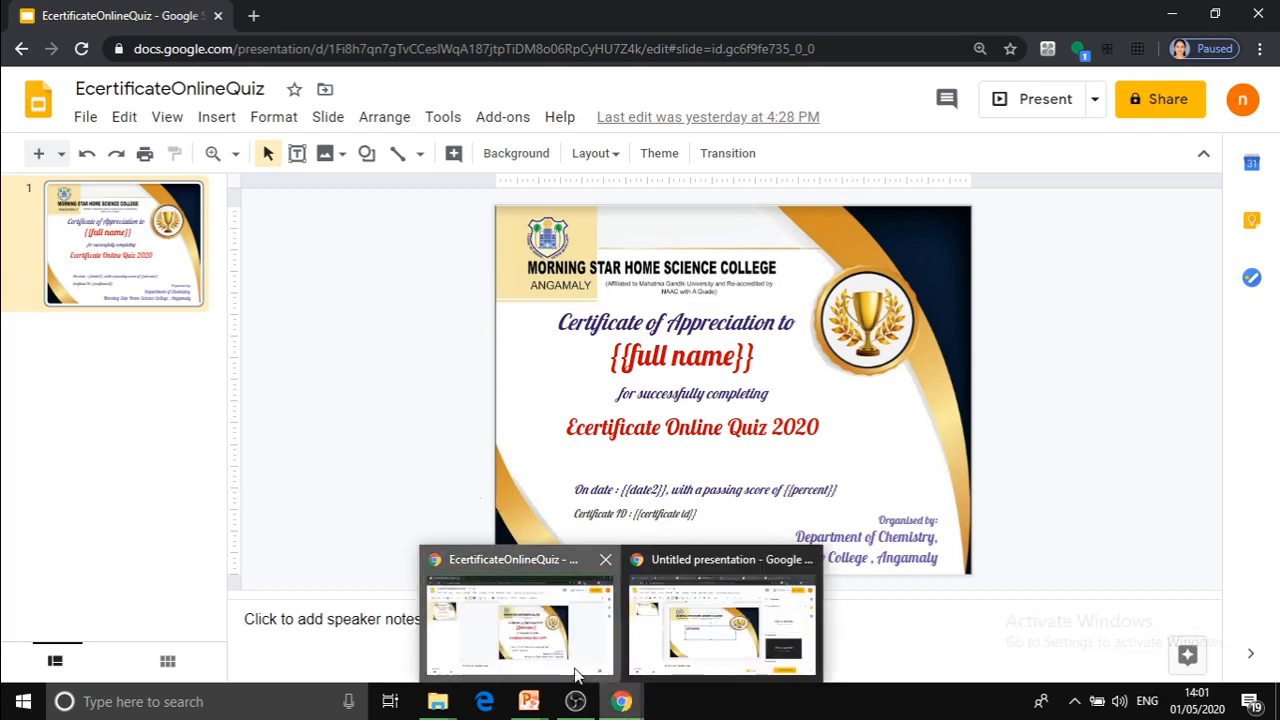
mouse_move(575, 680)
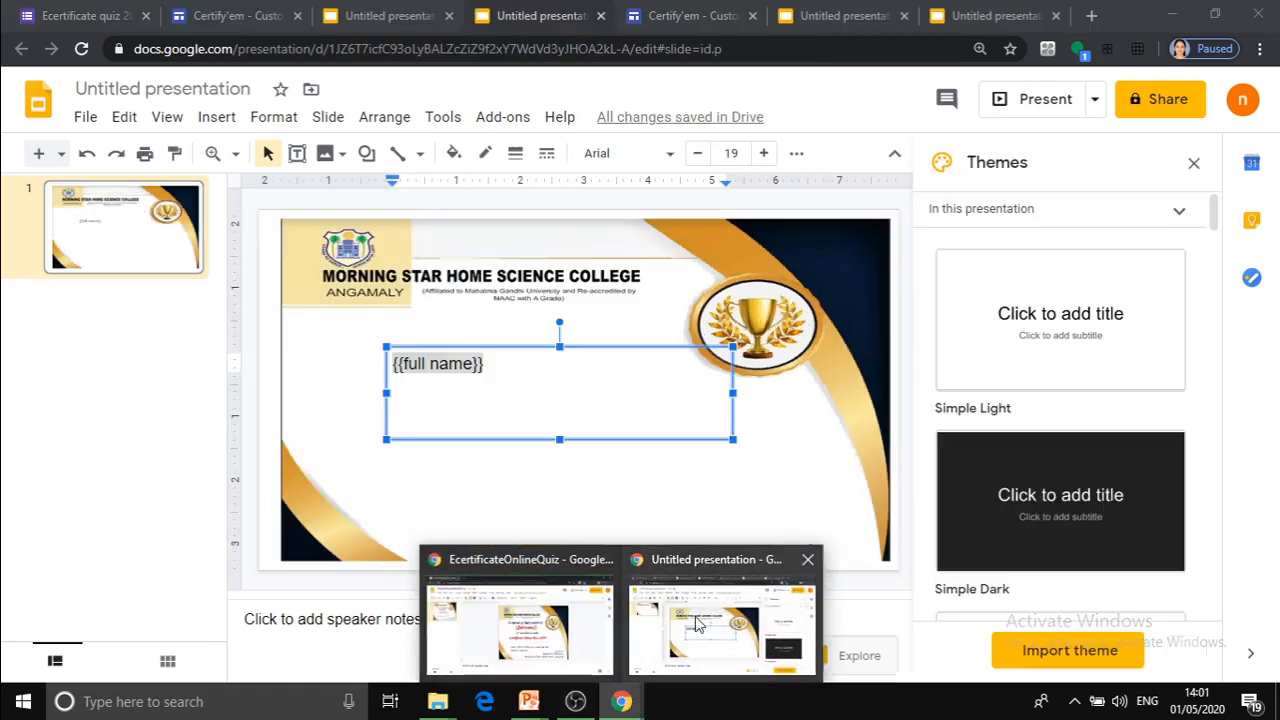
click(720, 615)
click(98, 15)
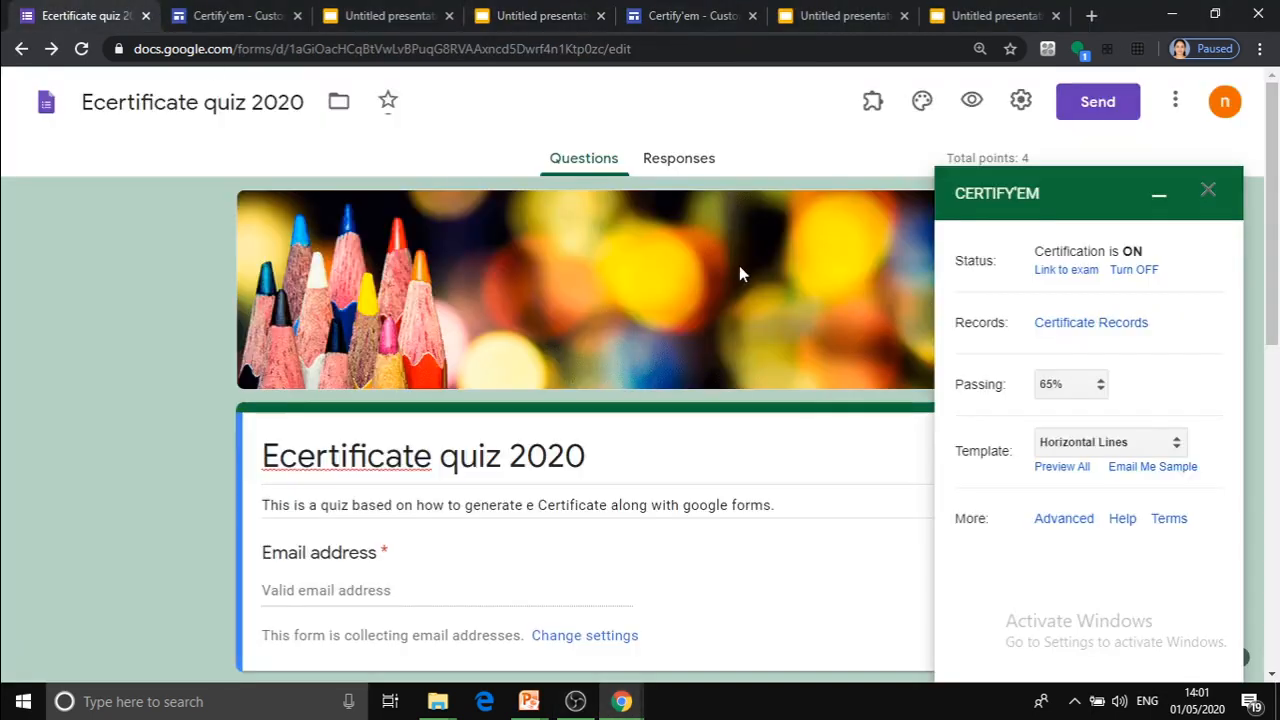
click(1176, 444)
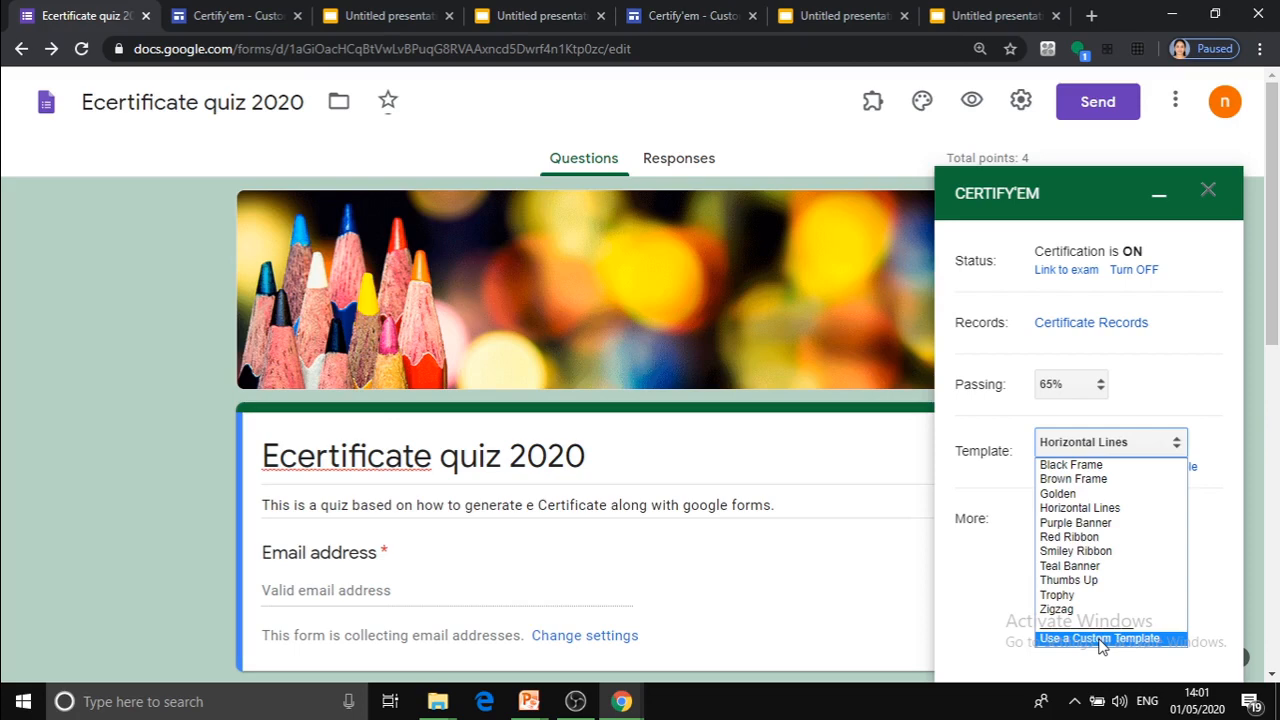
click(815, 533)
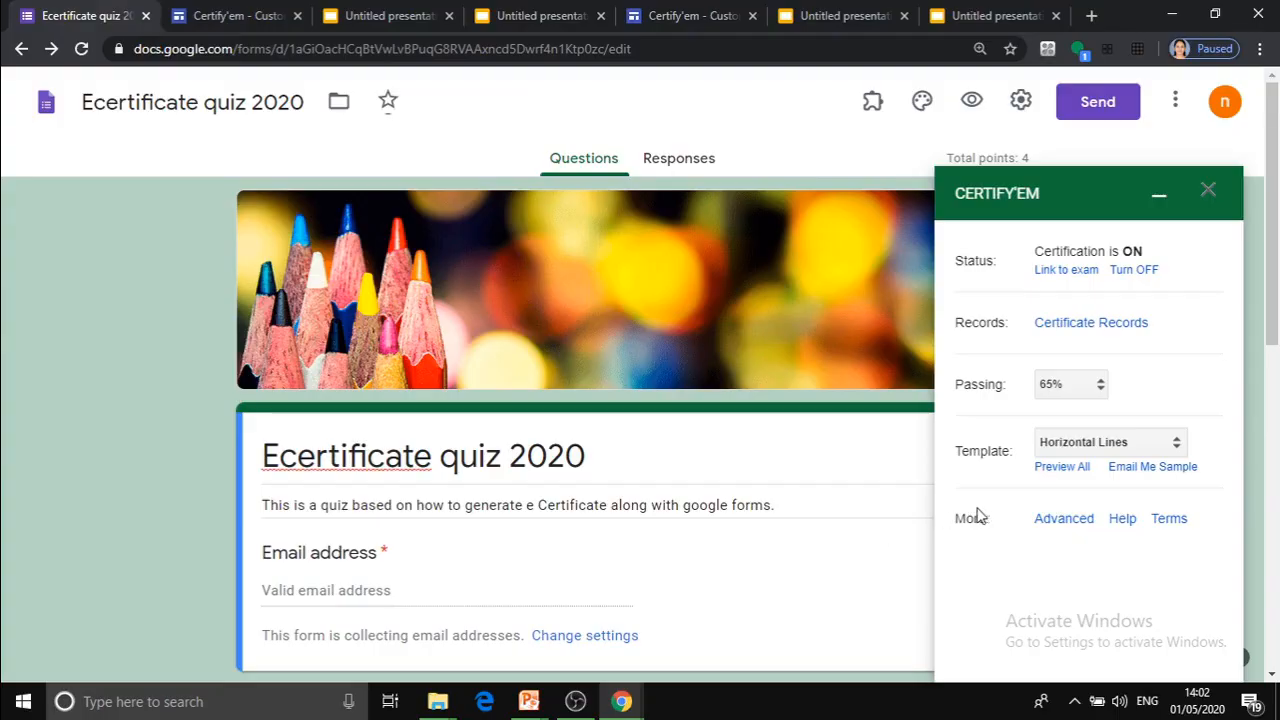
click(1177, 454)
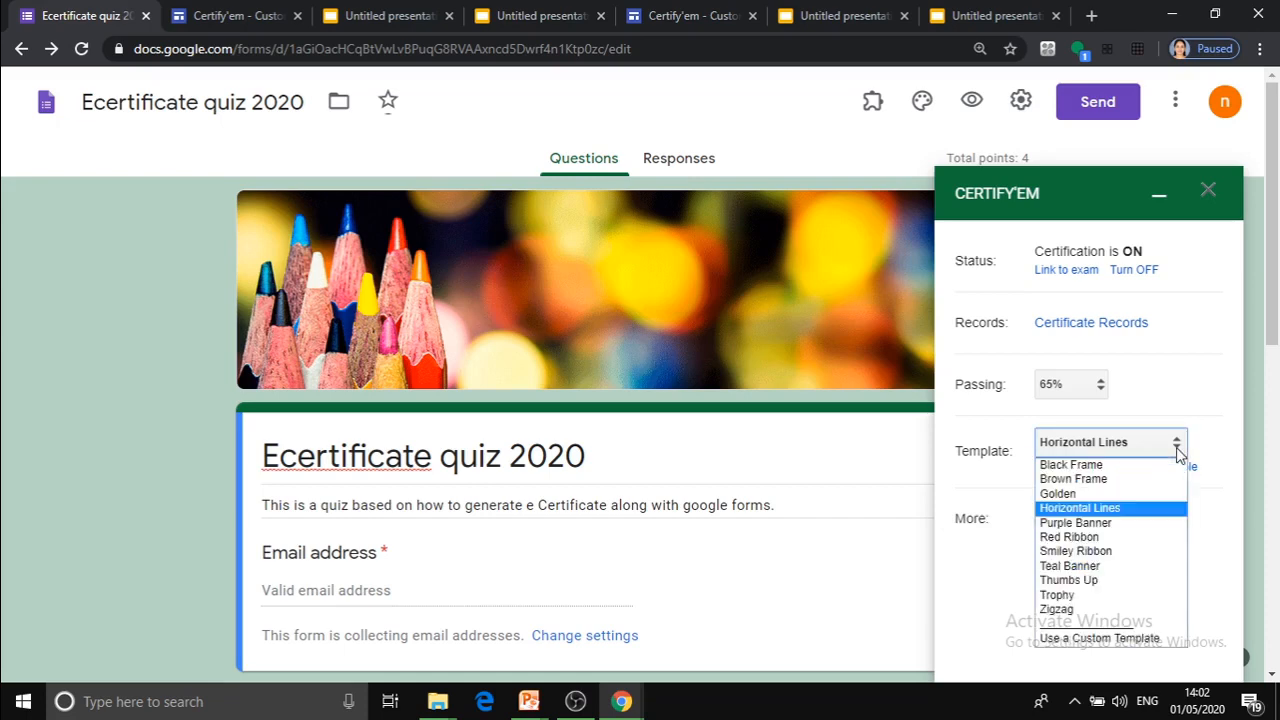
click(1113, 638)
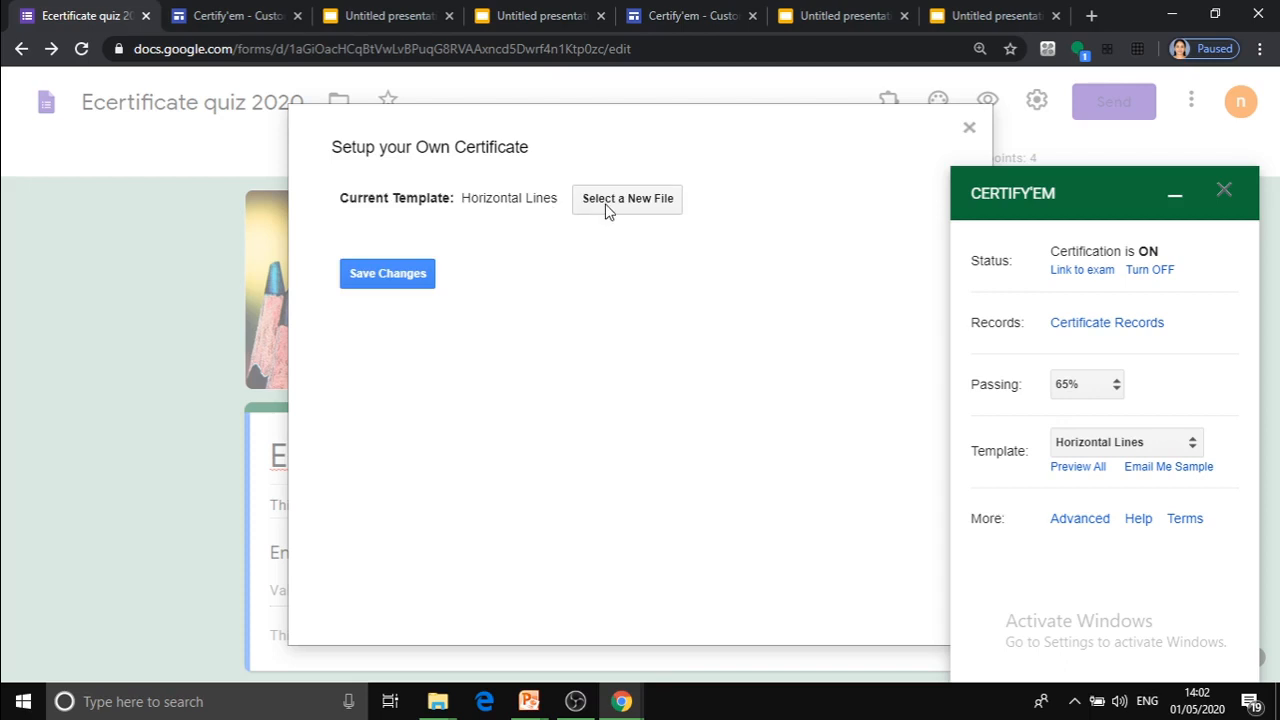
Select the EcertificateOnlineQuiz presentation as the custom certificate template and save the change.
click(607, 204)
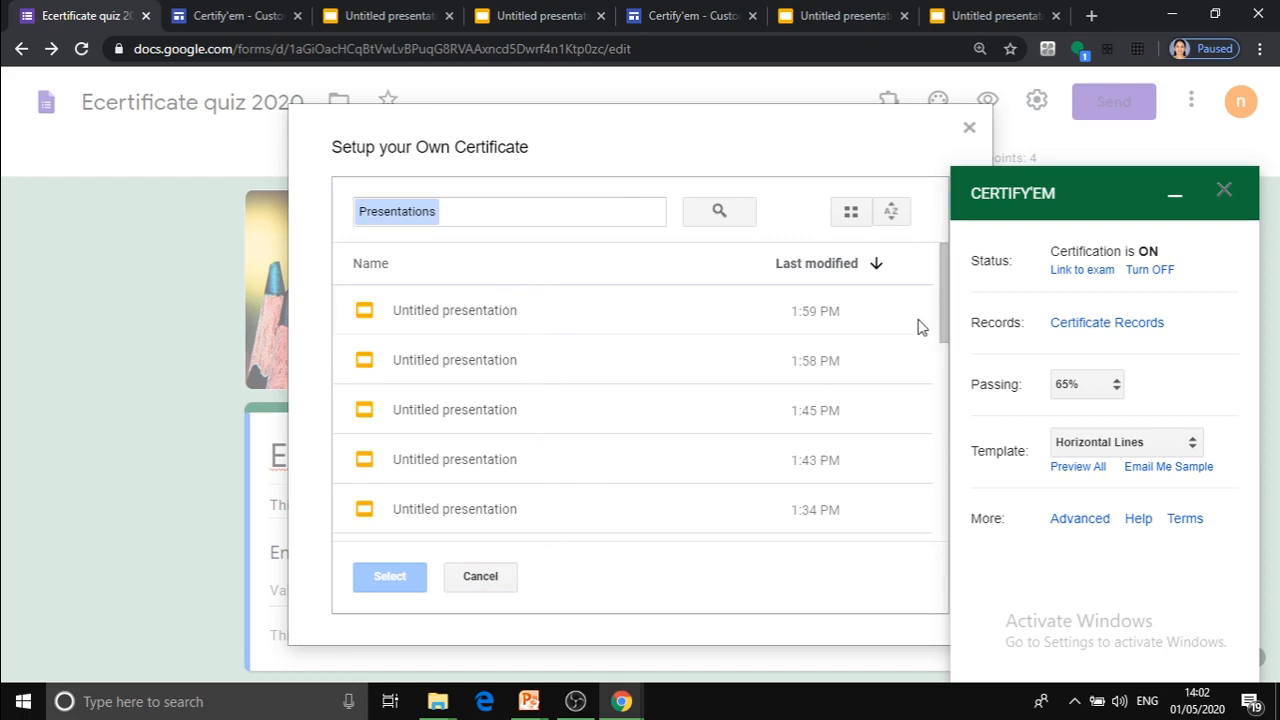
drag(941, 304, 946, 420)
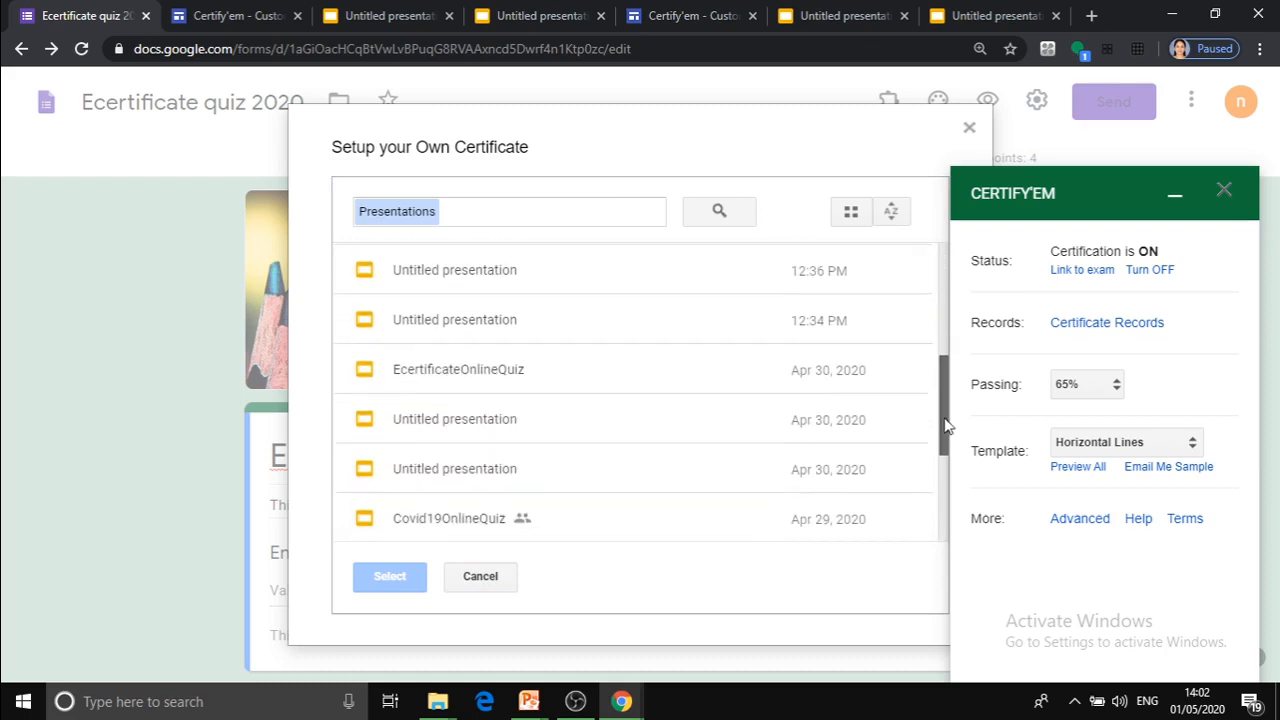
click(495, 387)
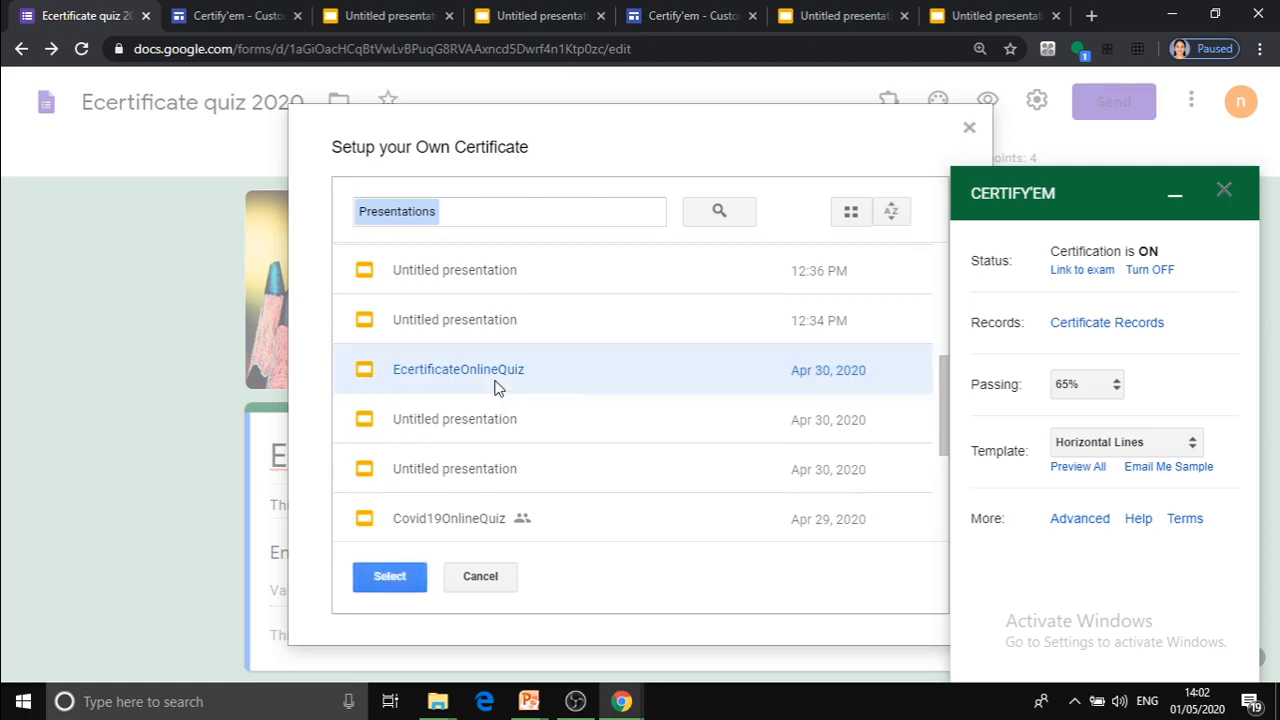
click(387, 577)
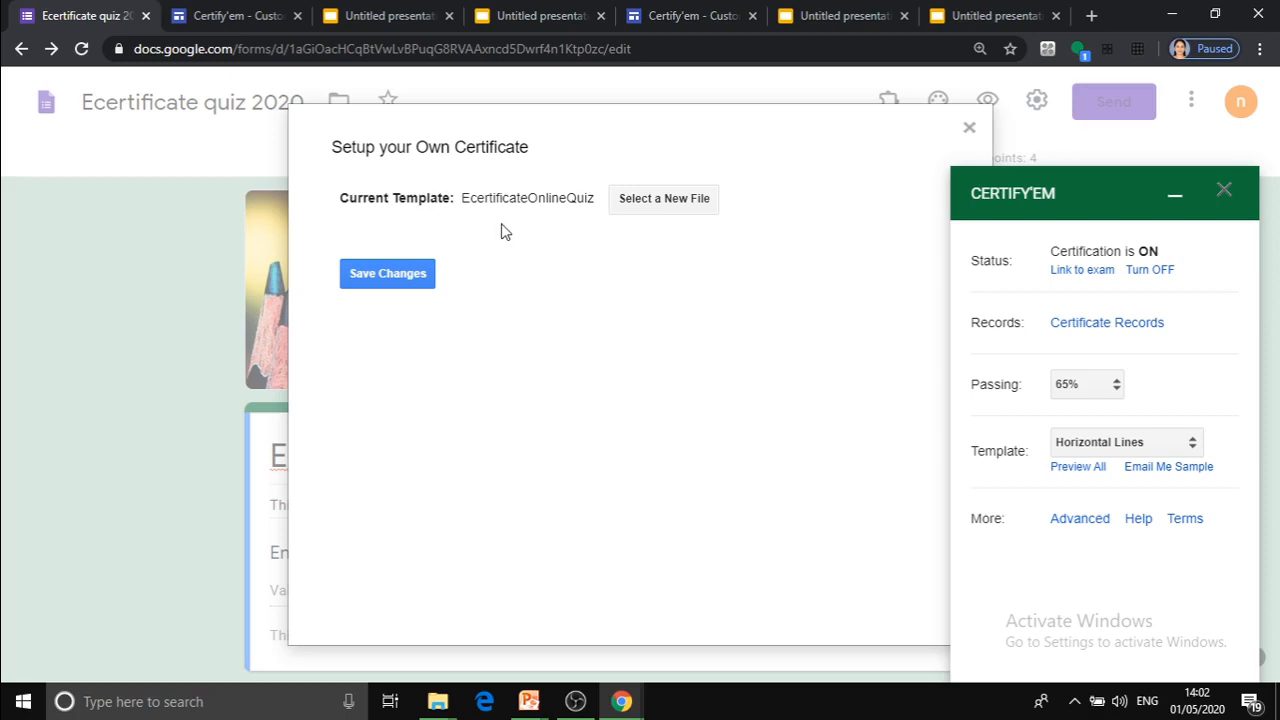
click(388, 274)
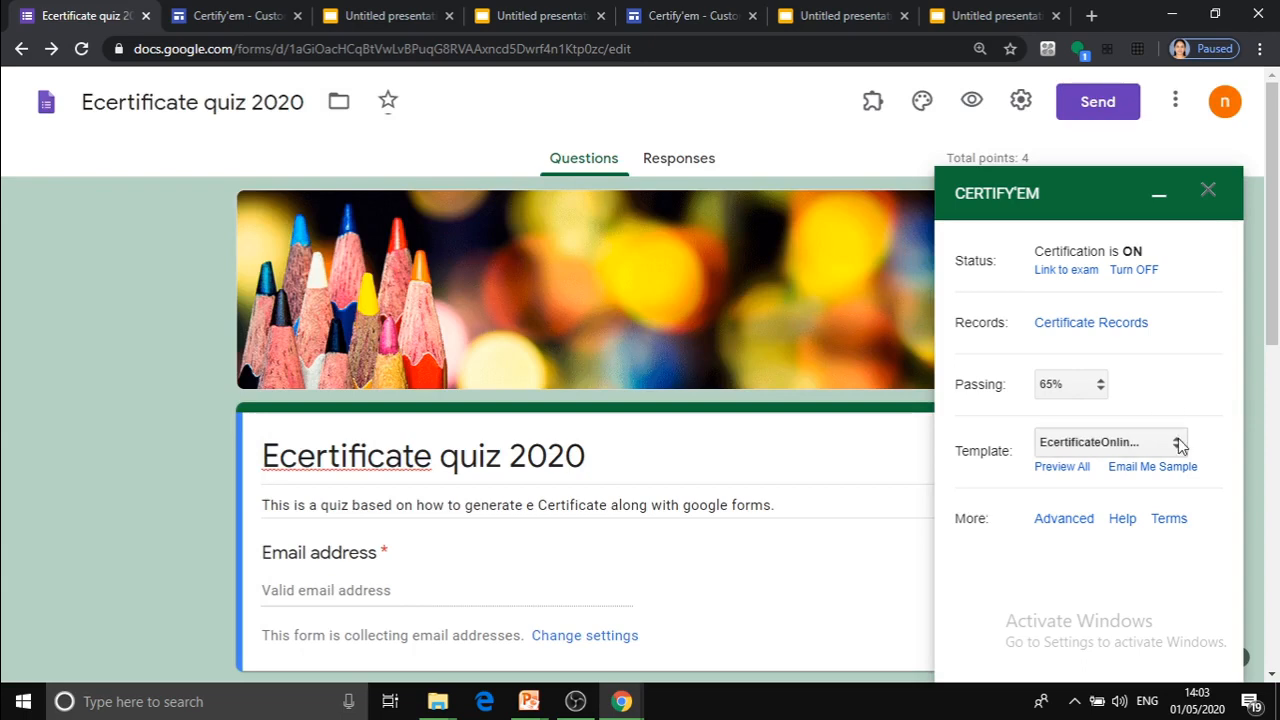
Review Certify'em's advanced options, keep the certificate sent as PDF and shared via Email (typical), and save them.
click(1072, 520)
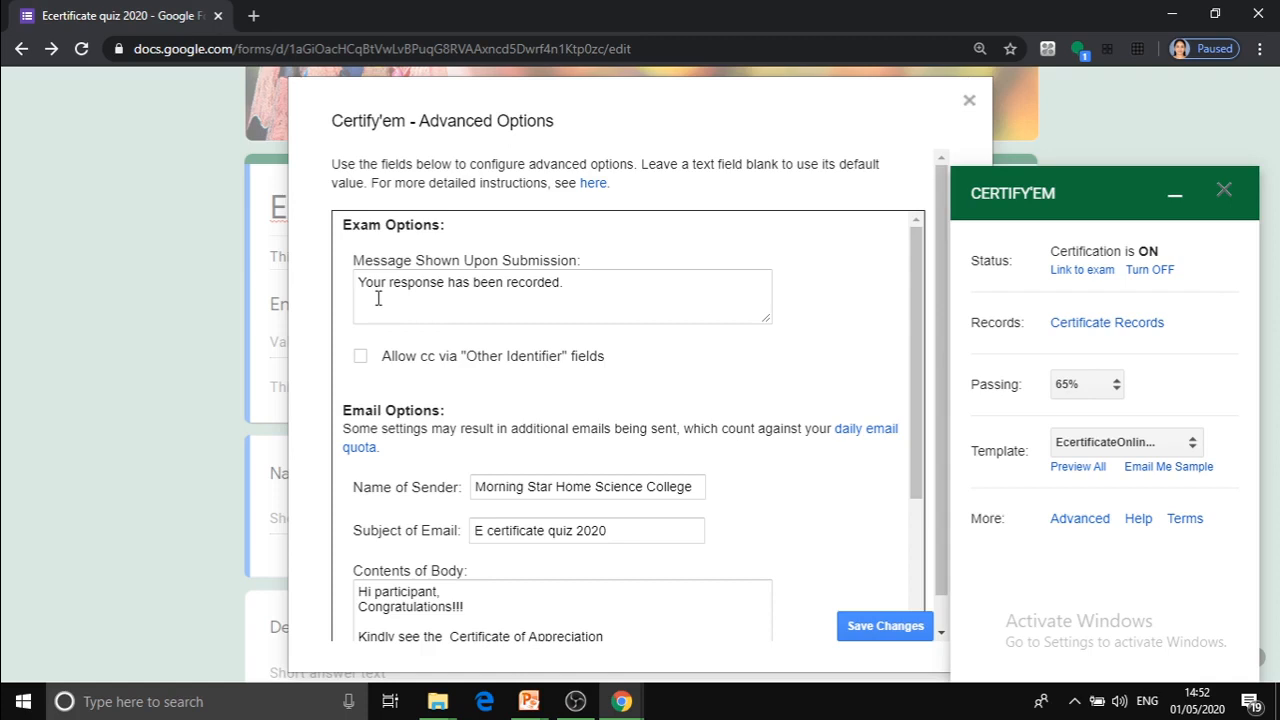
click(577, 282)
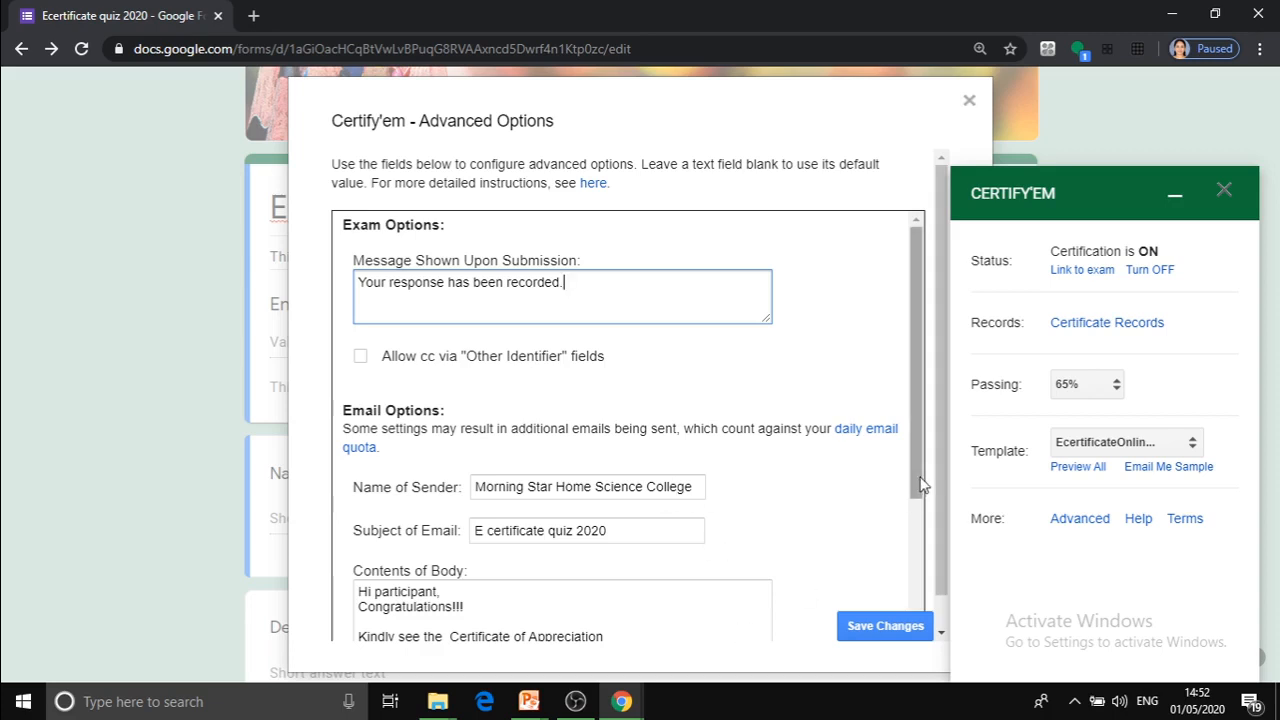
drag(925, 486, 936, 674)
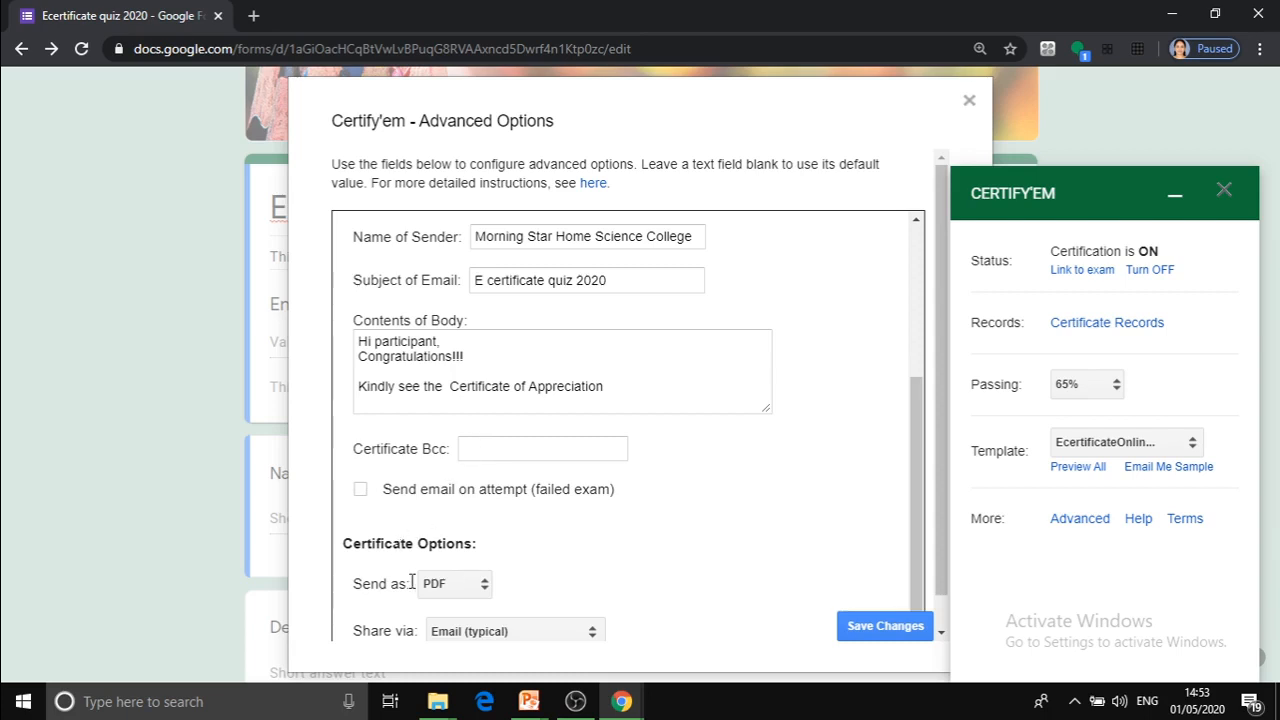
click(484, 594)
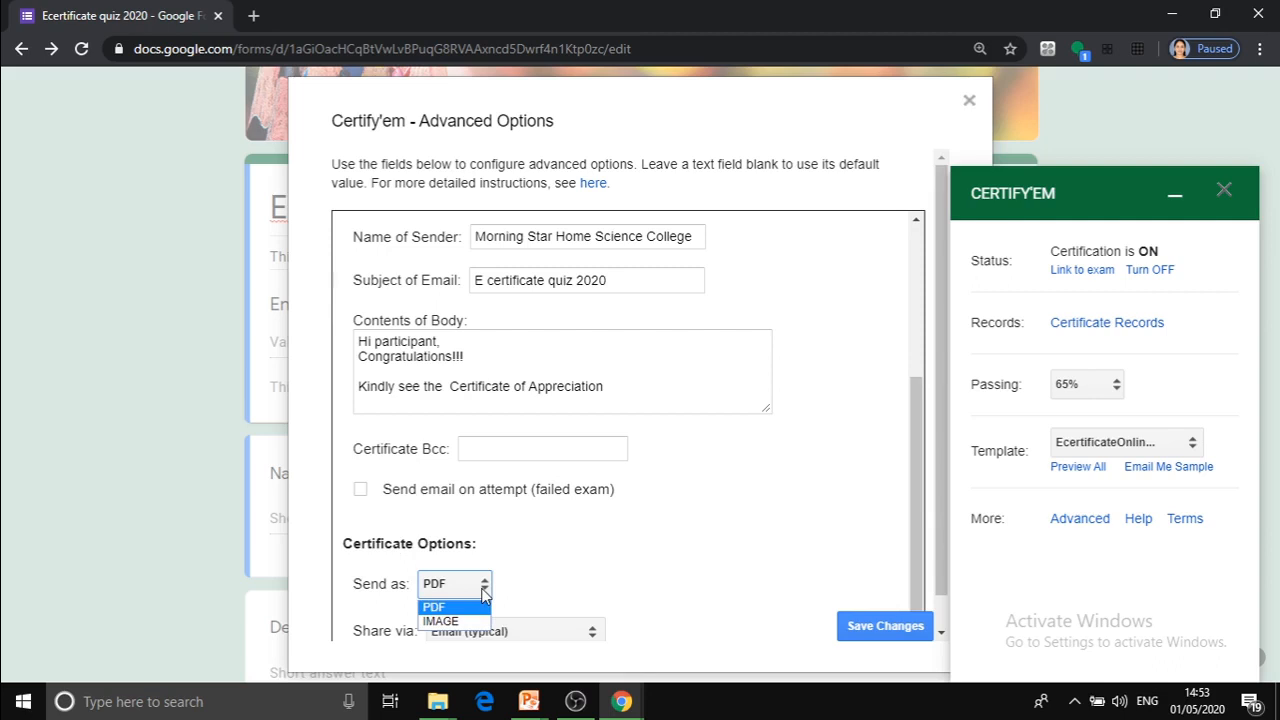
click(484, 594)
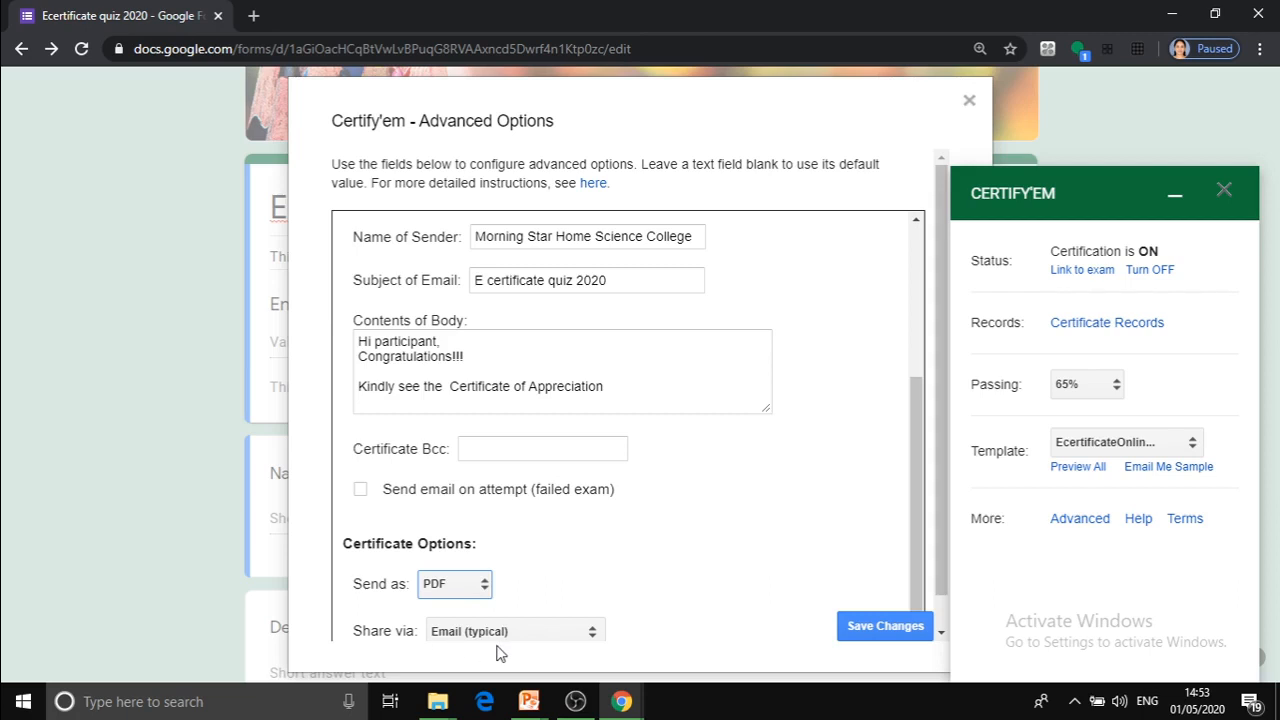
click(591, 631)
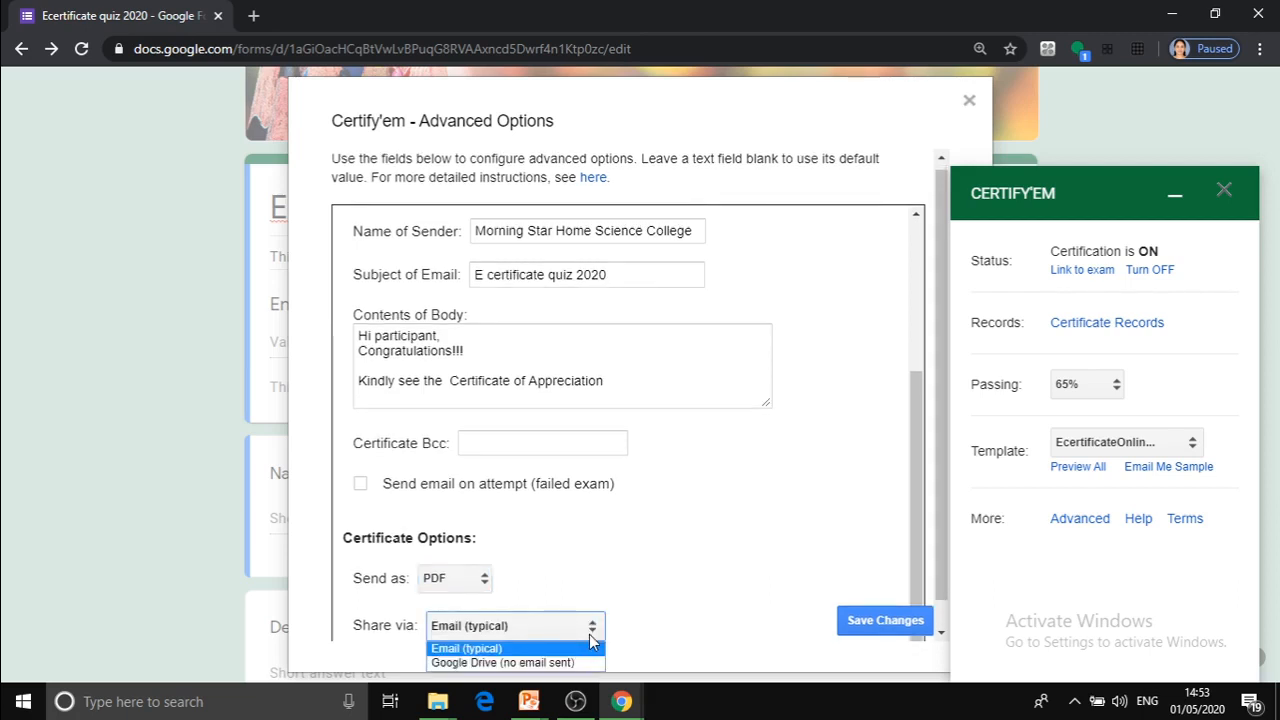
click(591, 639)
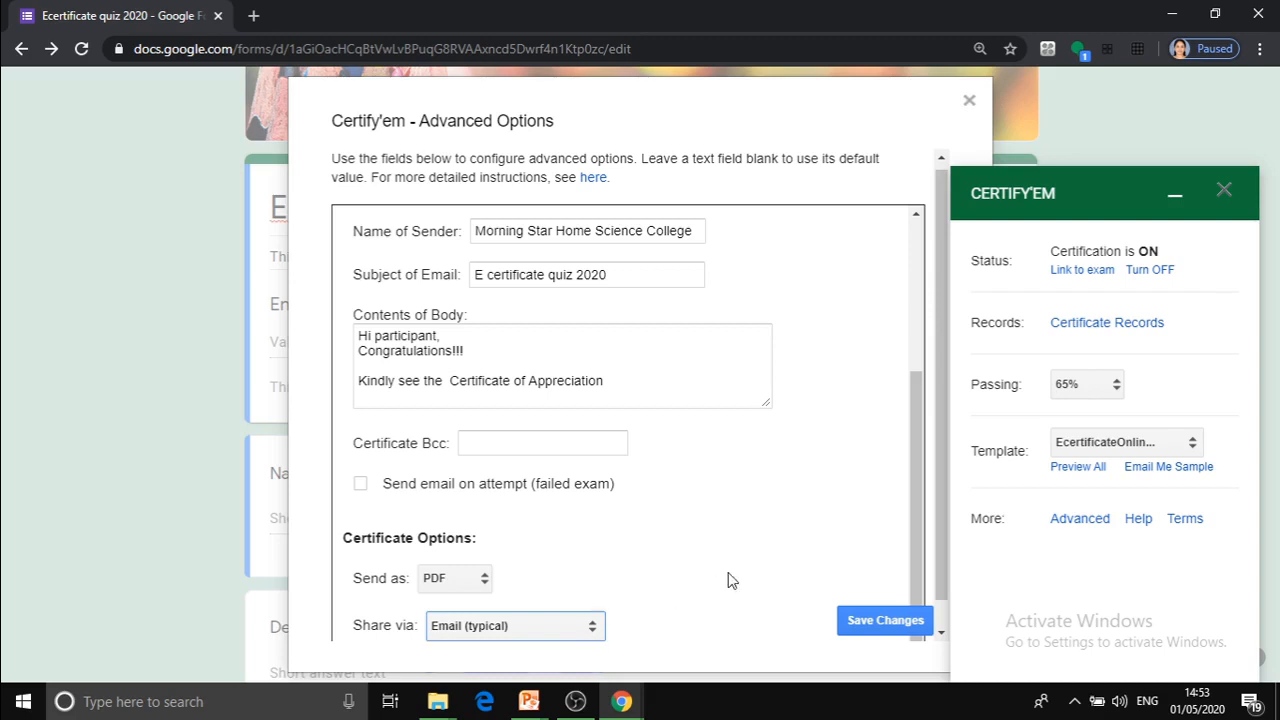
click(890, 621)
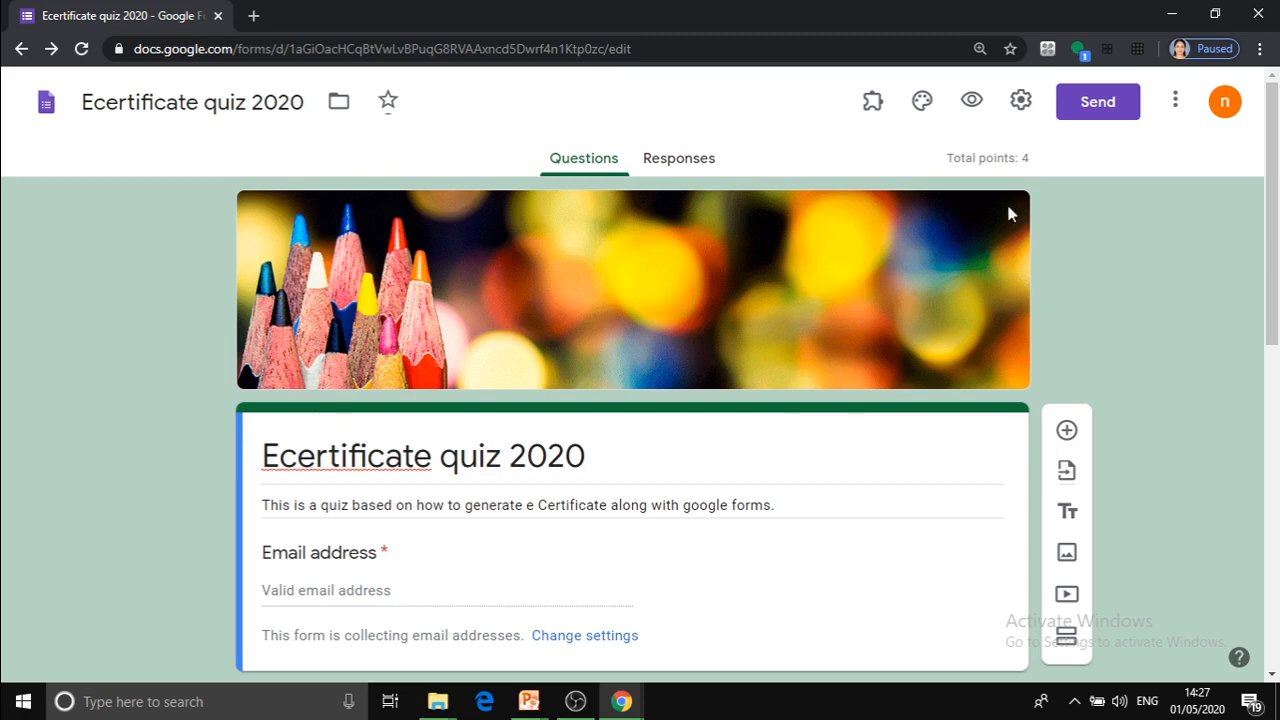
Open the form's sending options, shorten the URL of the shareable link, and view the embed HTML code.
click(1085, 108)
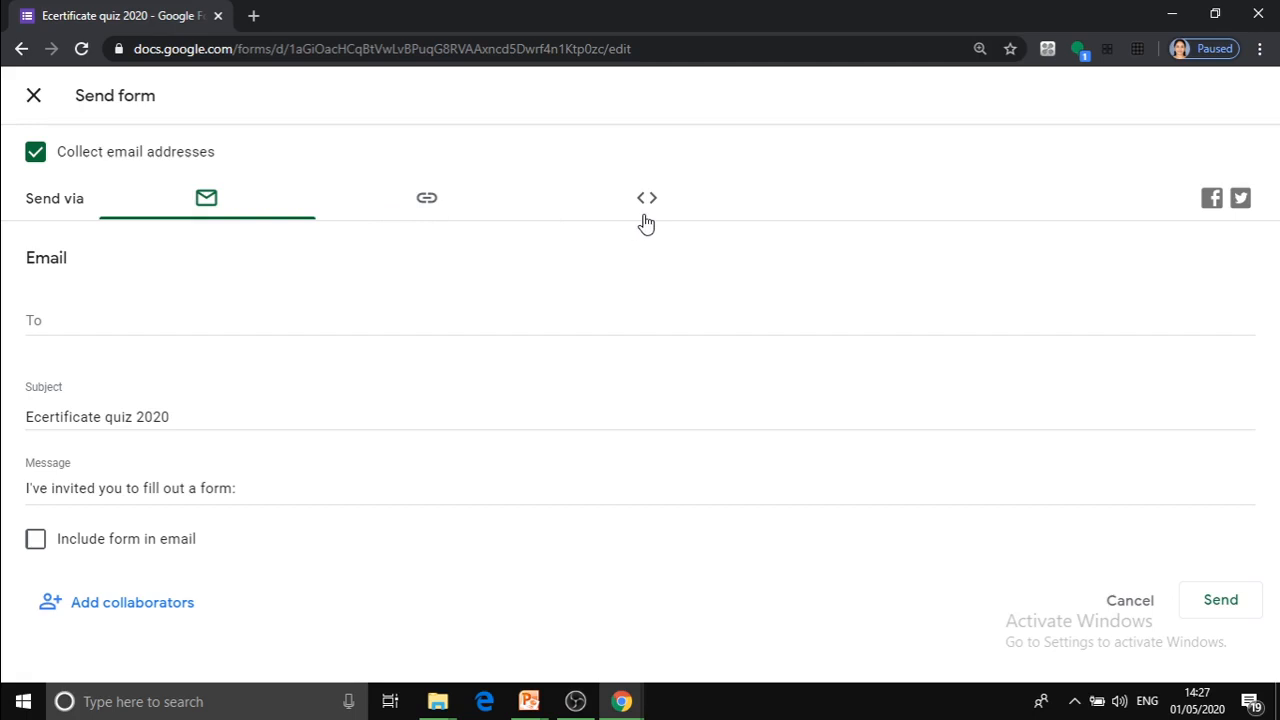
click(424, 205)
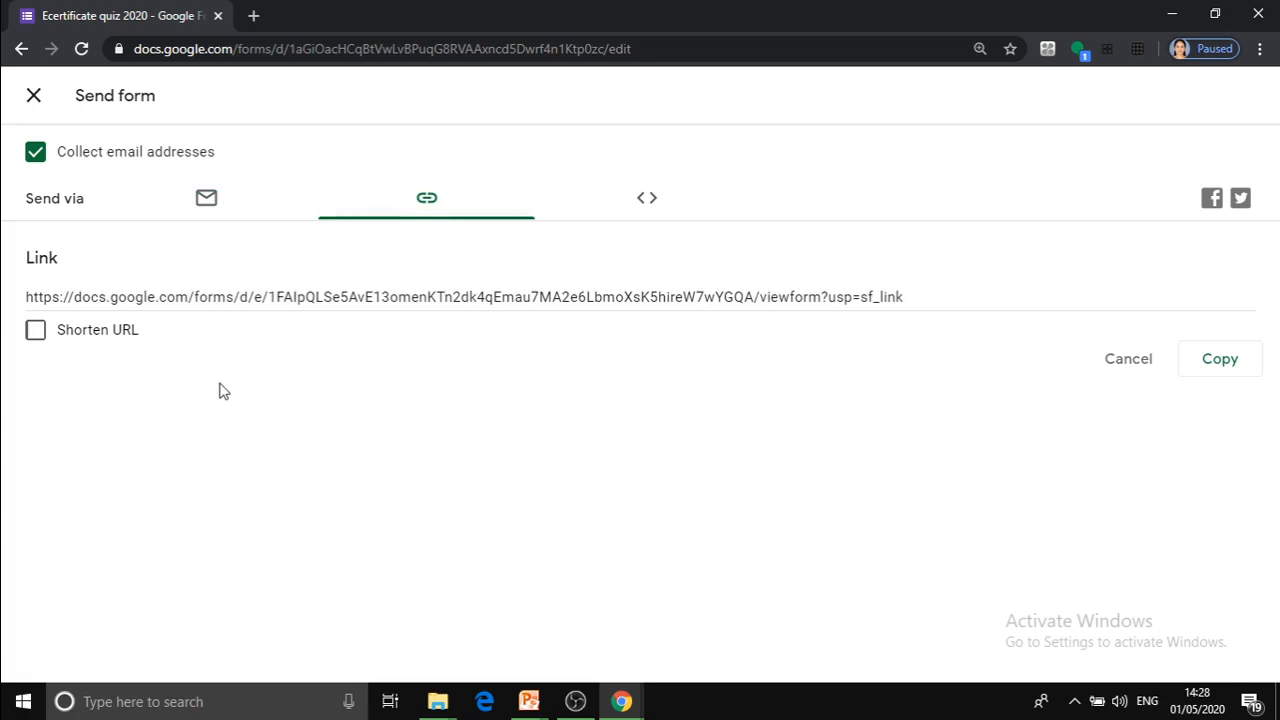
click(35, 331)
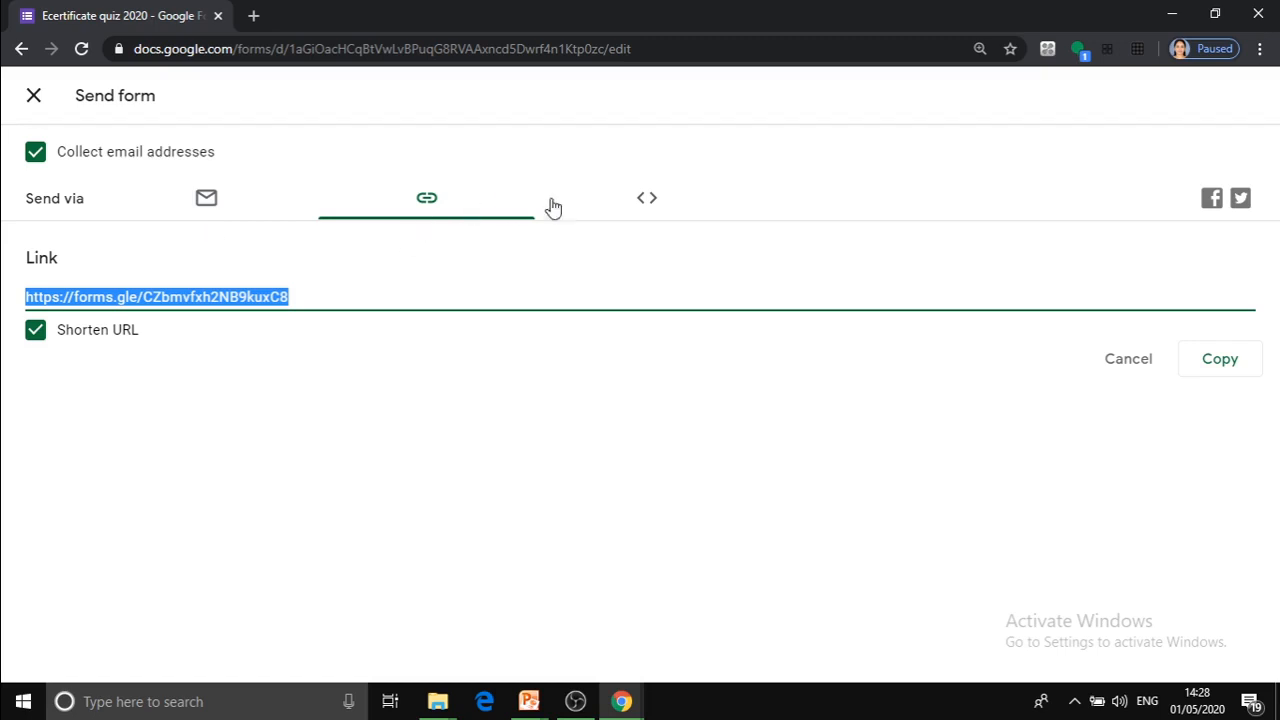
click(621, 208)
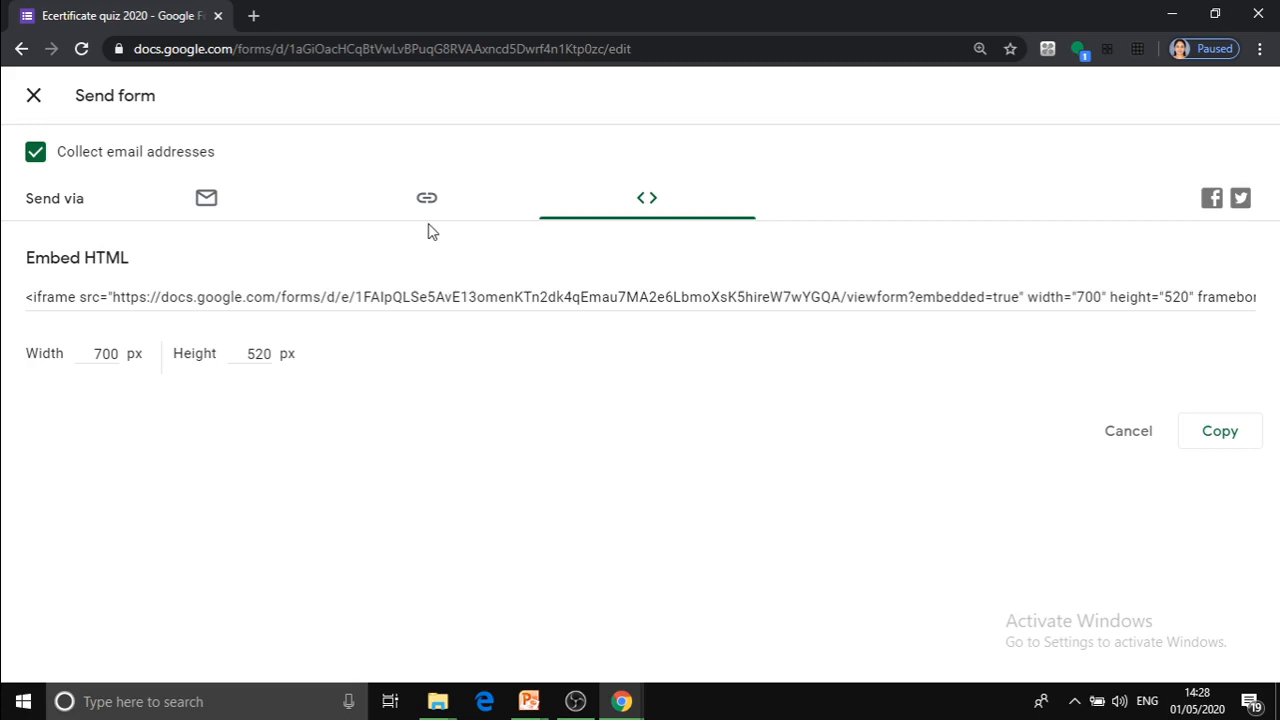
Choose to send the form by email and fill in the recipient's email address from the suggestions.
click(208, 203)
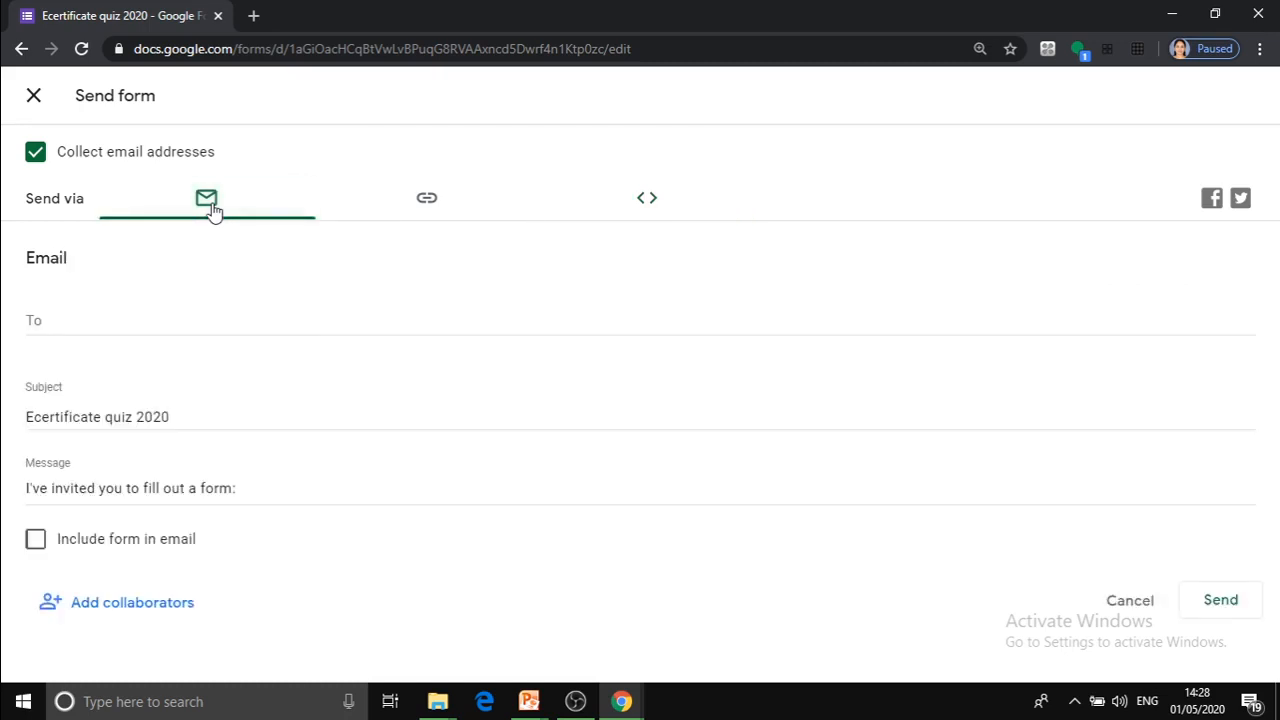
click(71, 323)
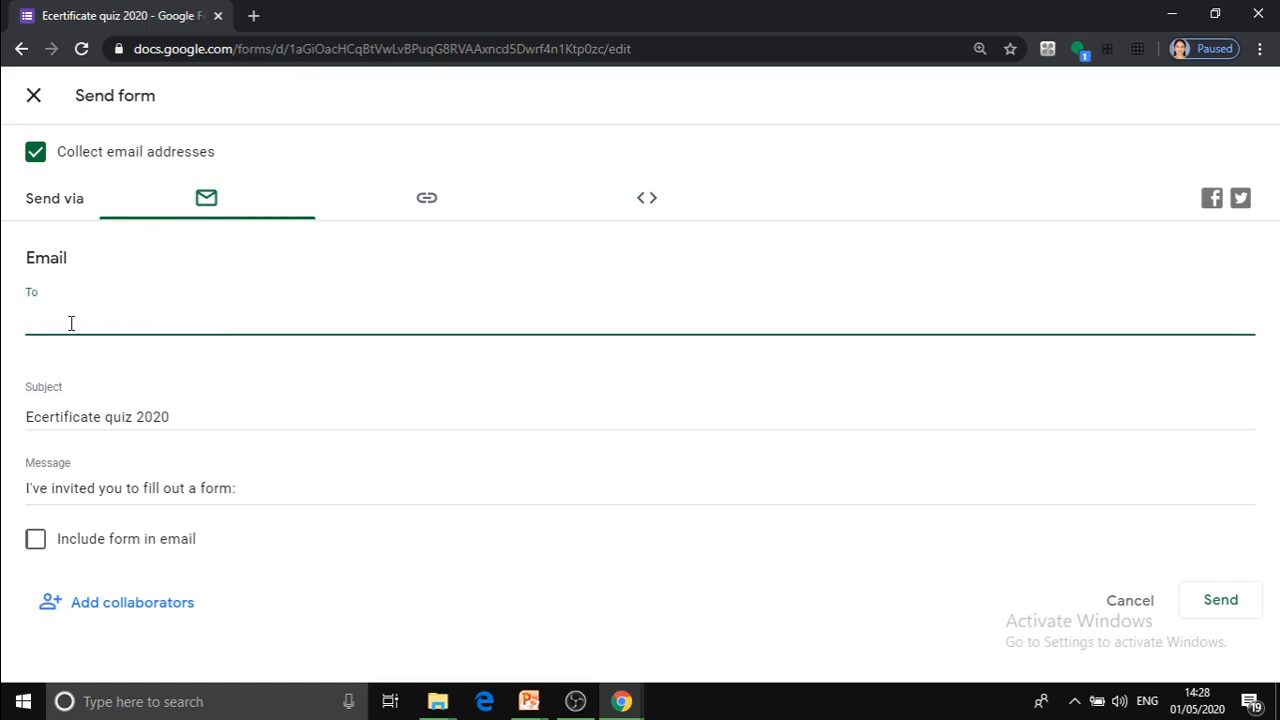
text(n)
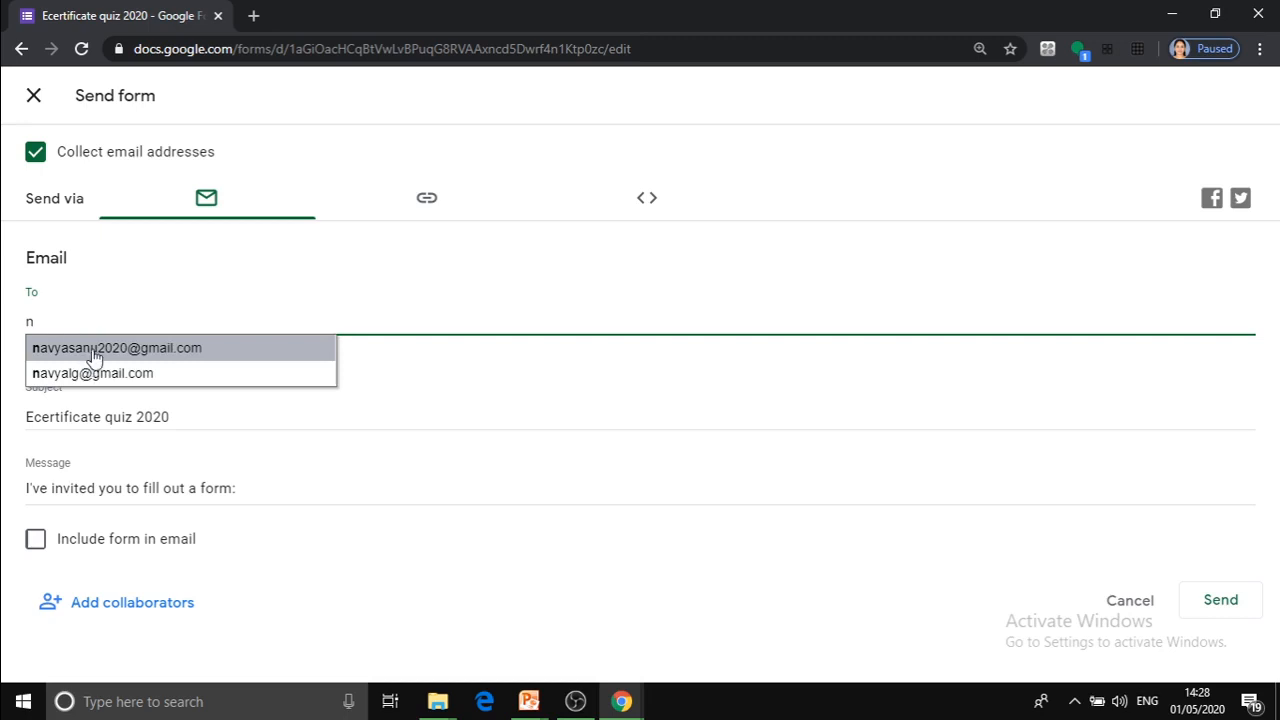
click(93, 349)
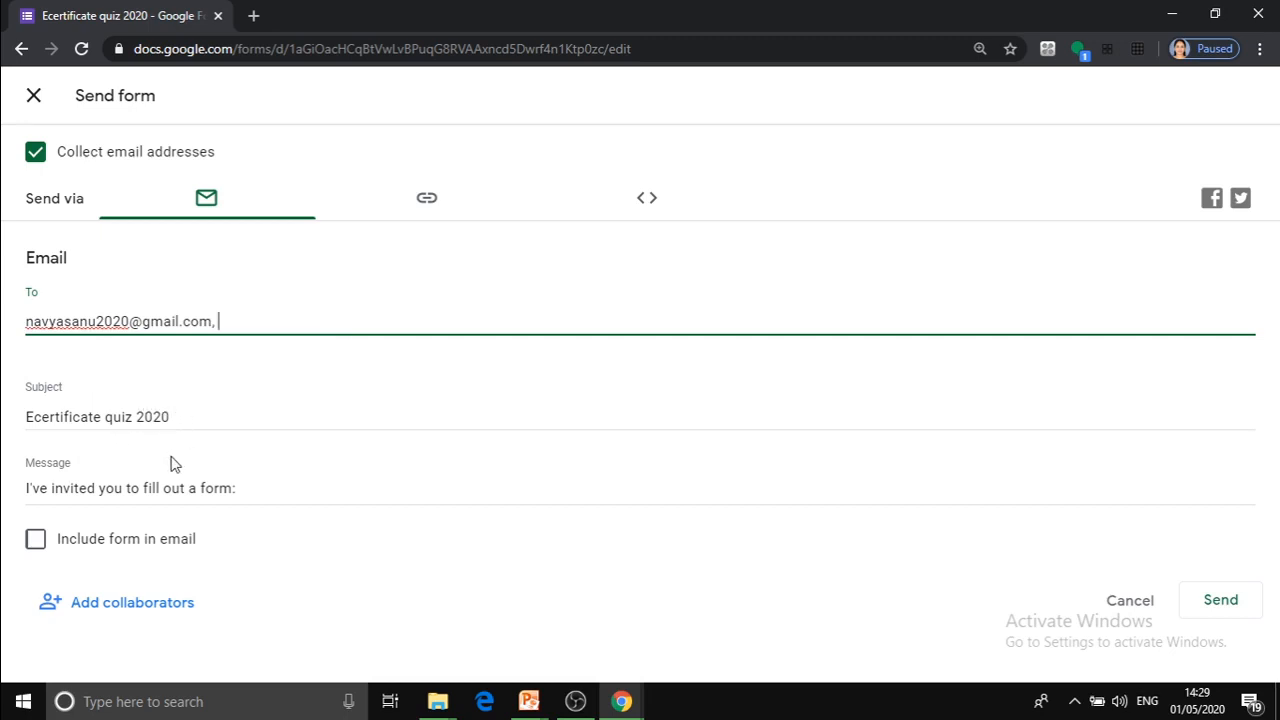
Change the invitation message to "I've invited you to fill out an online quiz based on e certificate".
click(252, 488)
key(BackSpace)
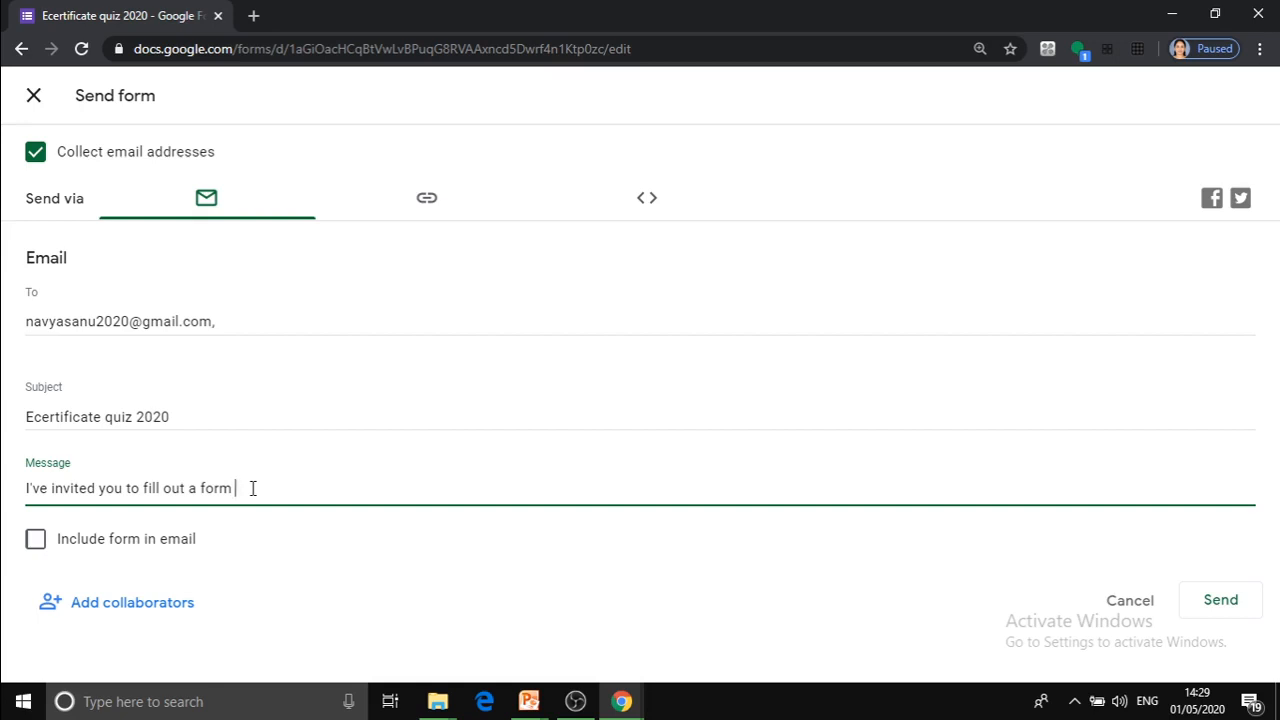
key(BackSpace)
key(BackSpace)
key(BackSpace)
key(BackSpace)
text(n online quiz bade)
key(BackSpace)
key(BackSpace)
text(sed on e certificate)
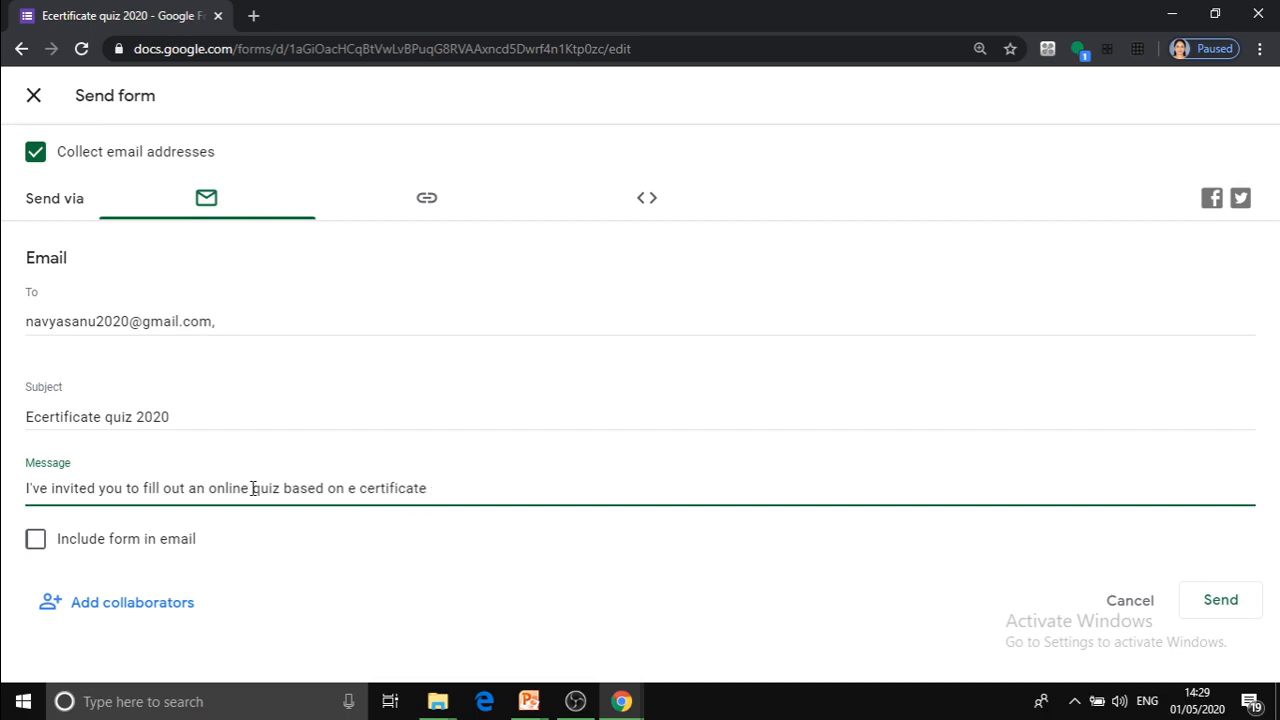
Reword the end of the invitation message to "based on generating an e certificate 2020".
click(347, 488)
text(gene)
text(rating a)
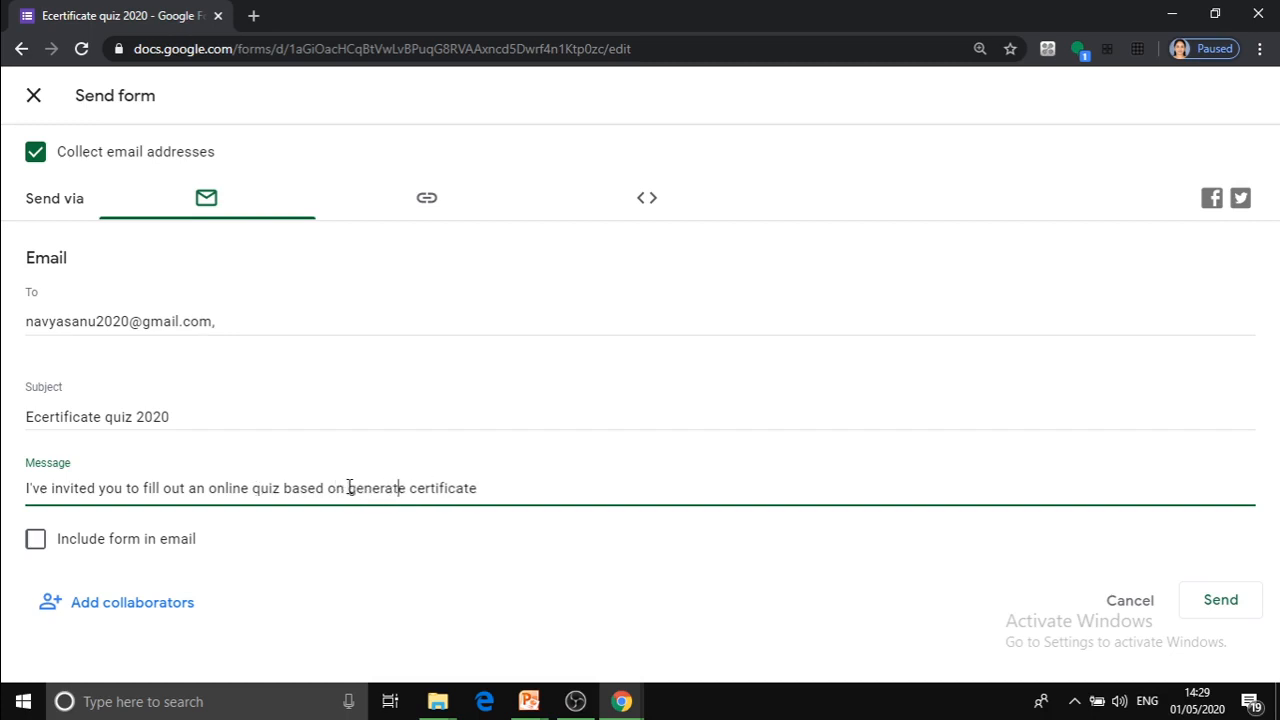
text(n)
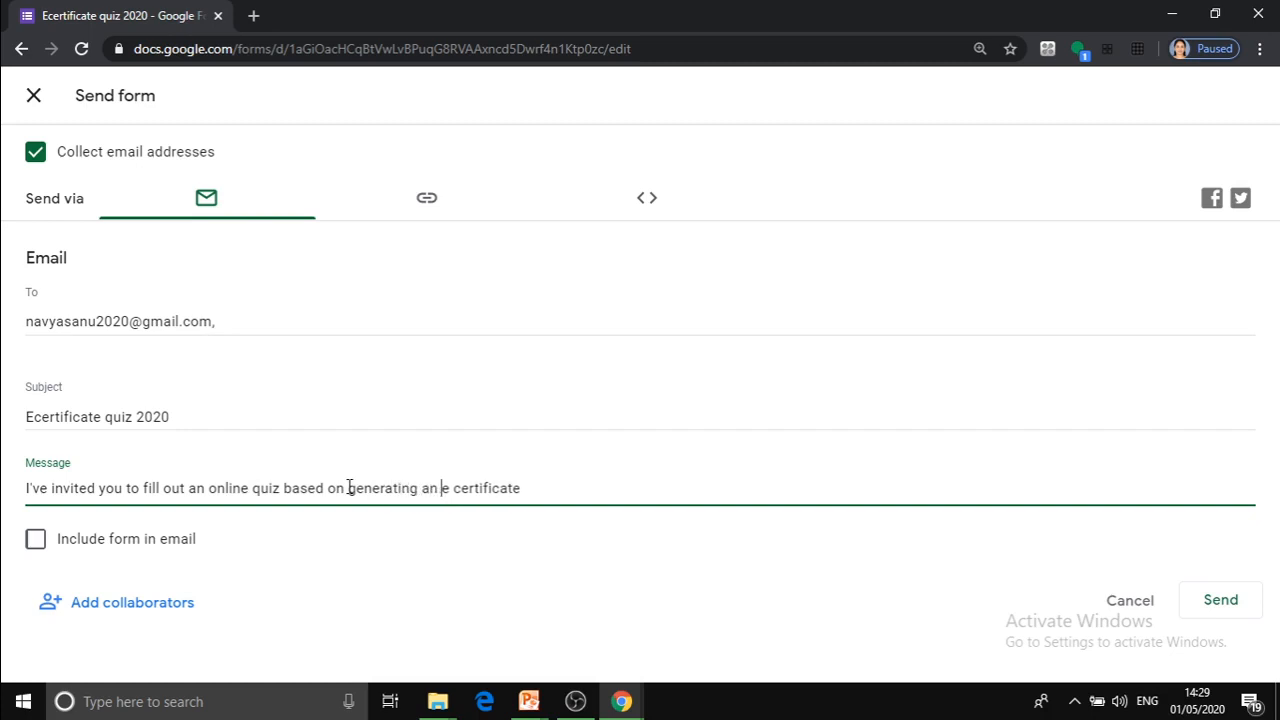
click(520, 484)
text(2020)
Include the form in the email and send the invitation.
click(40, 551)
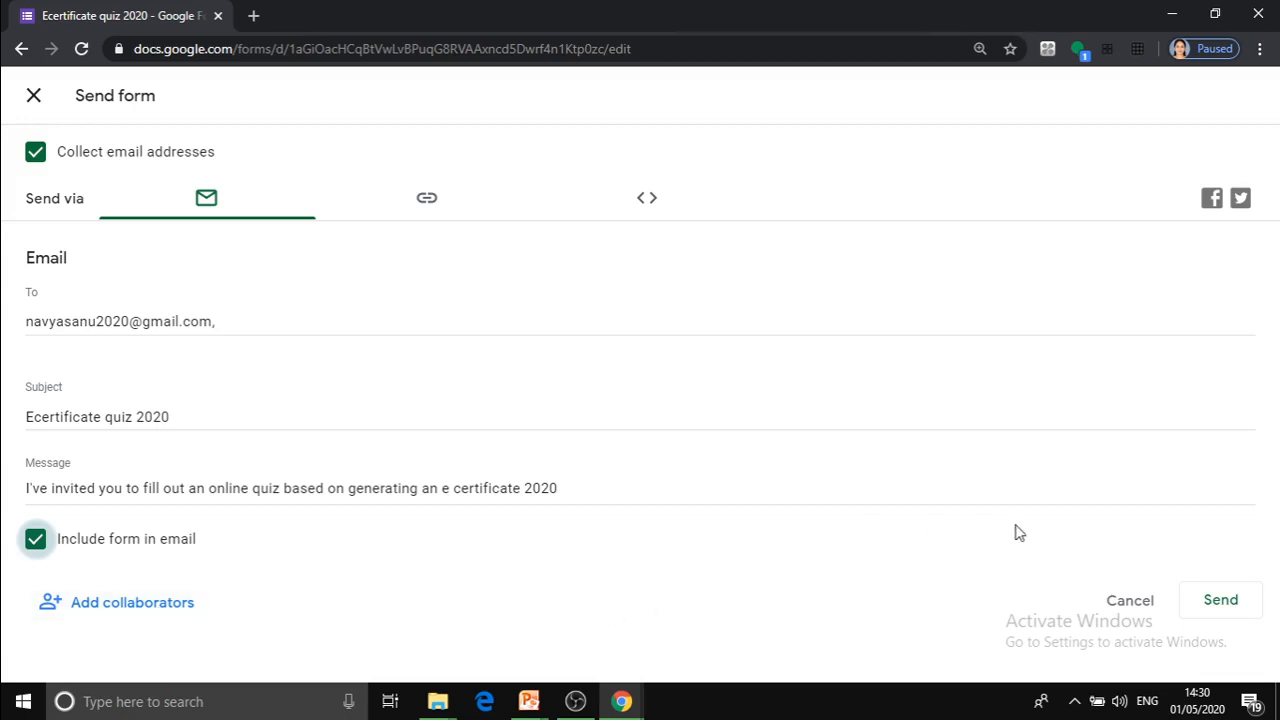
click(1232, 600)
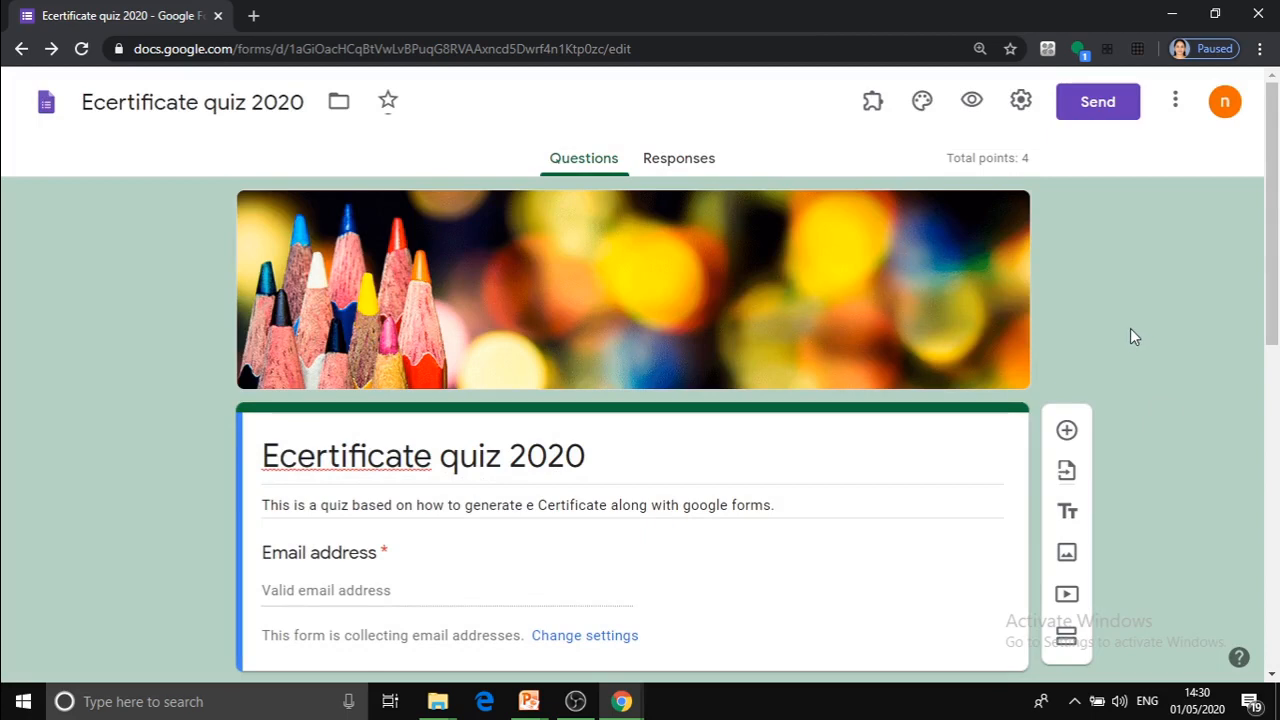
Switch to Gmail, open the newest "Ecertificate quiz 2020" invitation and open its quiz for filling out in Google Forms.
mouse_move(621, 701)
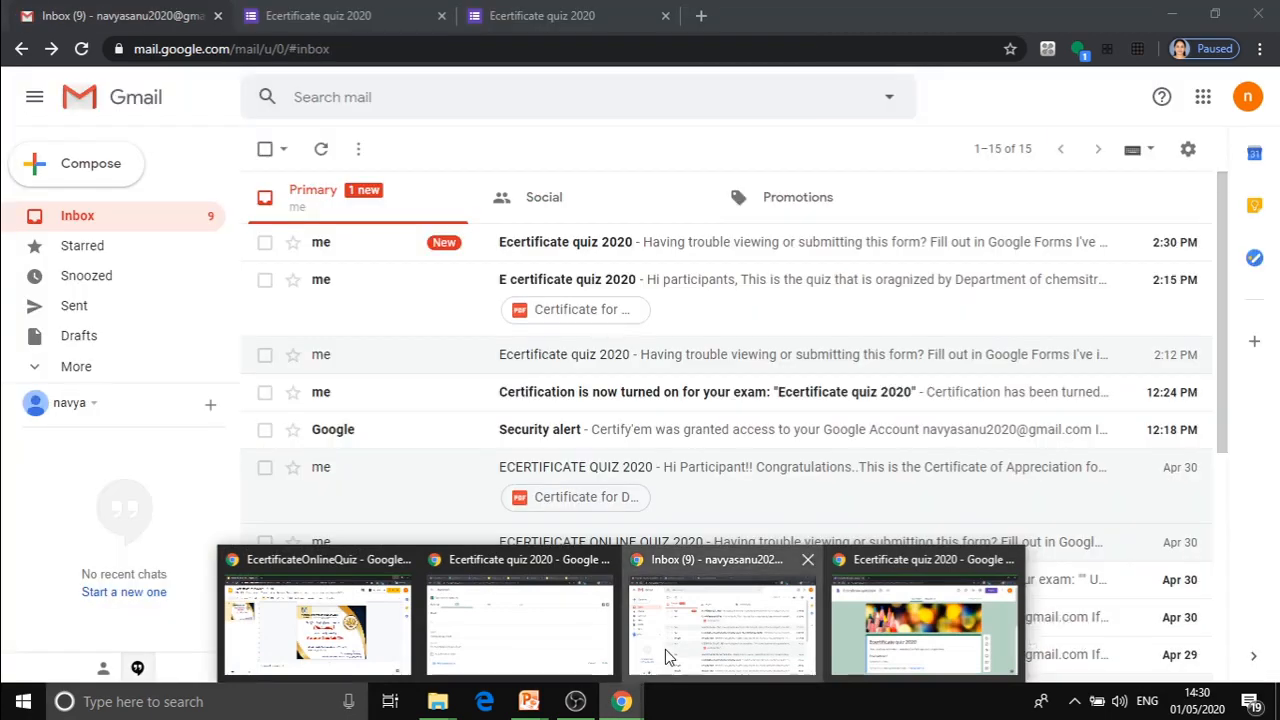
click(665, 649)
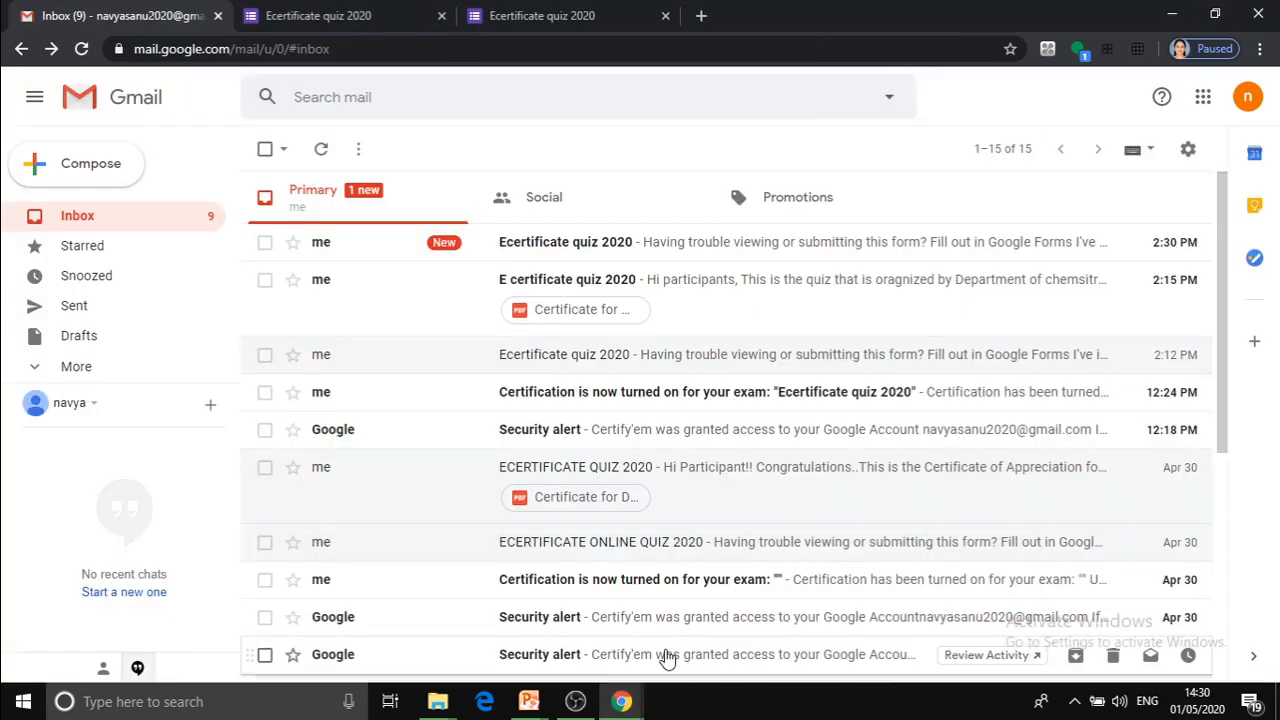
click(614, 250)
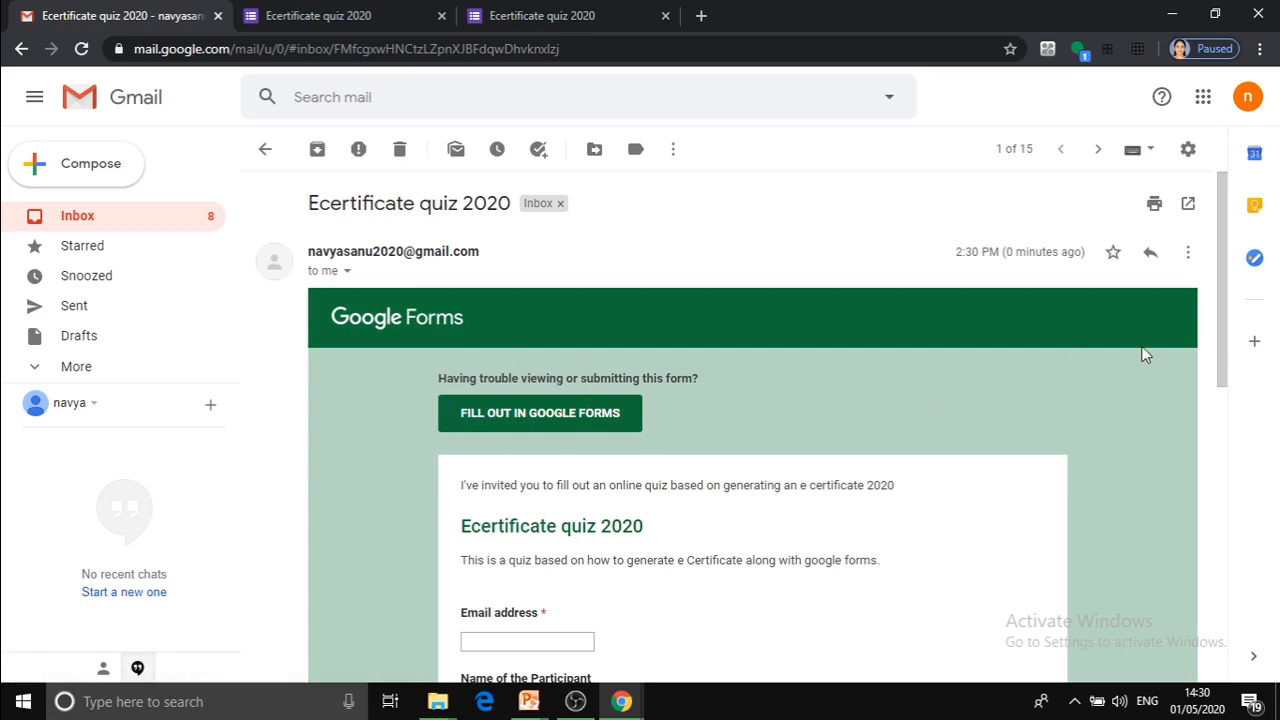
scroll(1222, 352, down, 2)
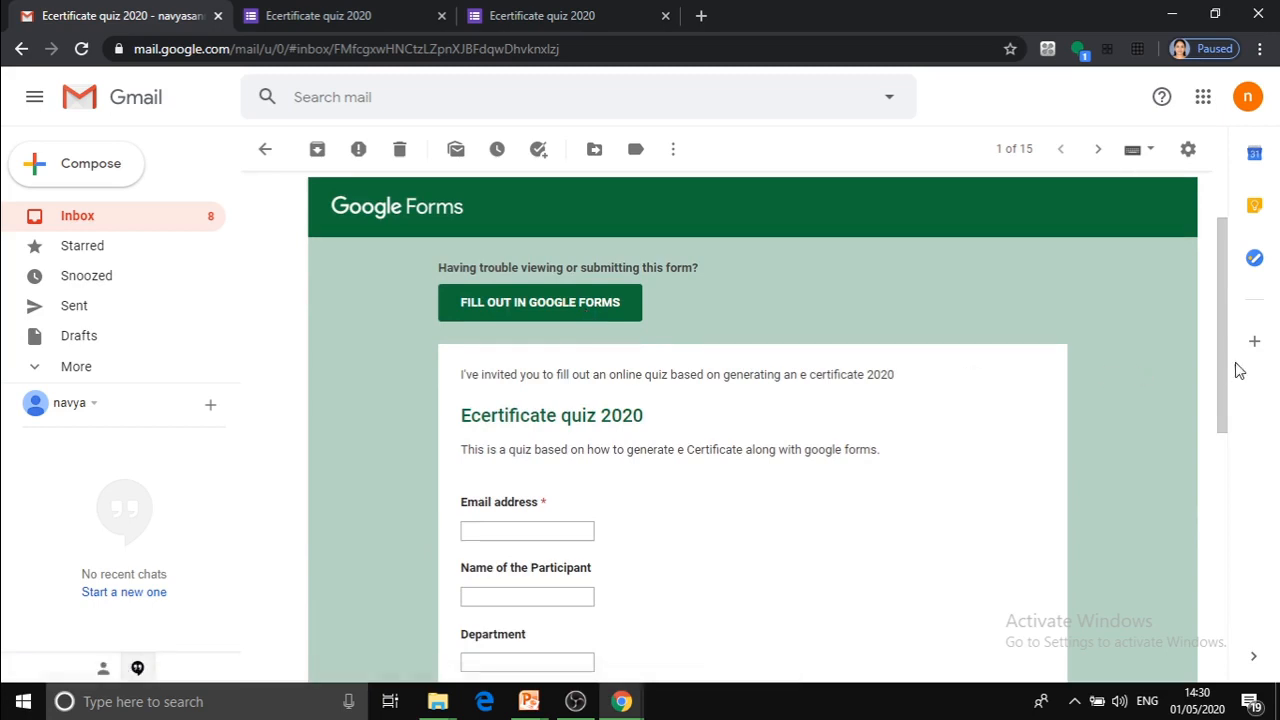
drag(1222, 369, 1240, 521)
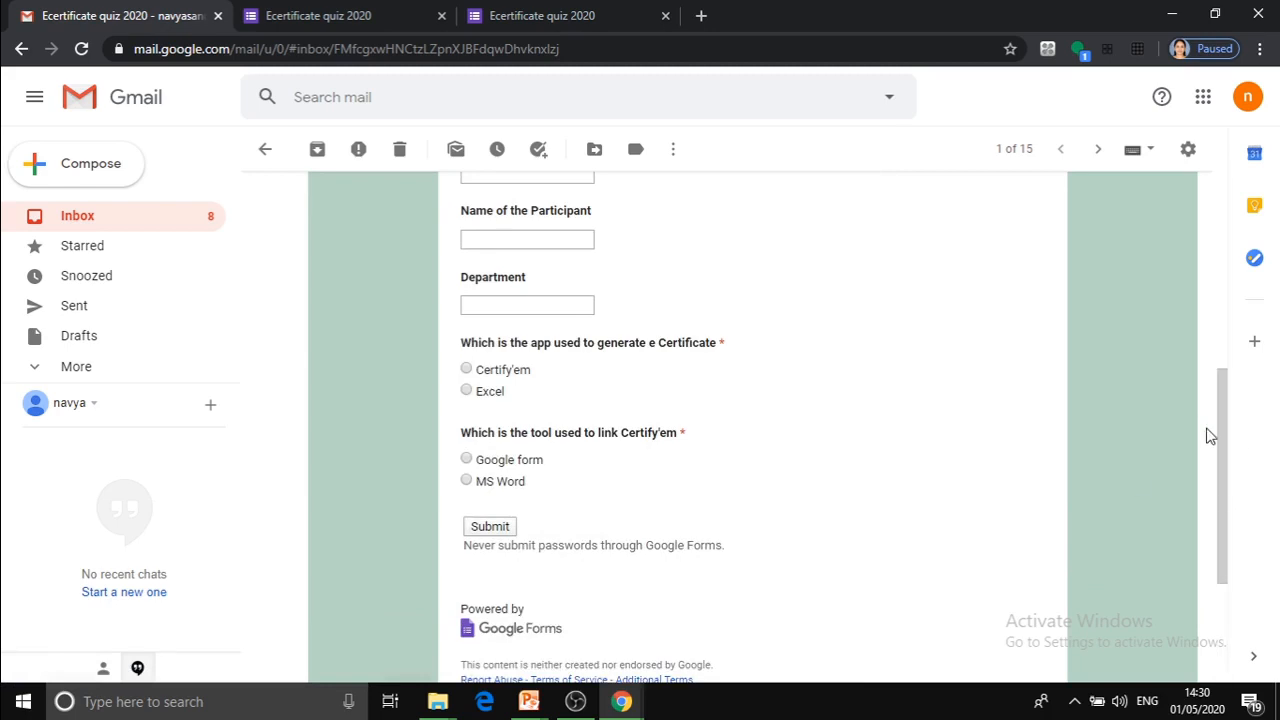
drag(1227, 441, 1034, 271)
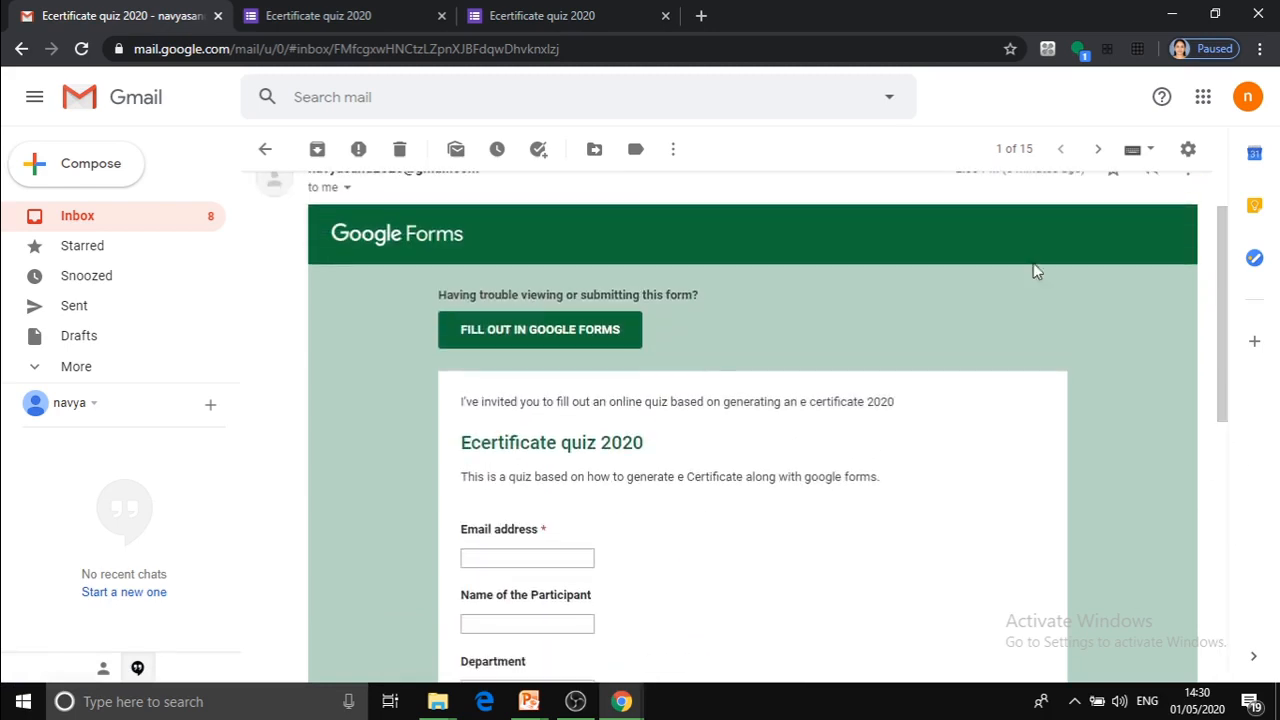
click(567, 331)
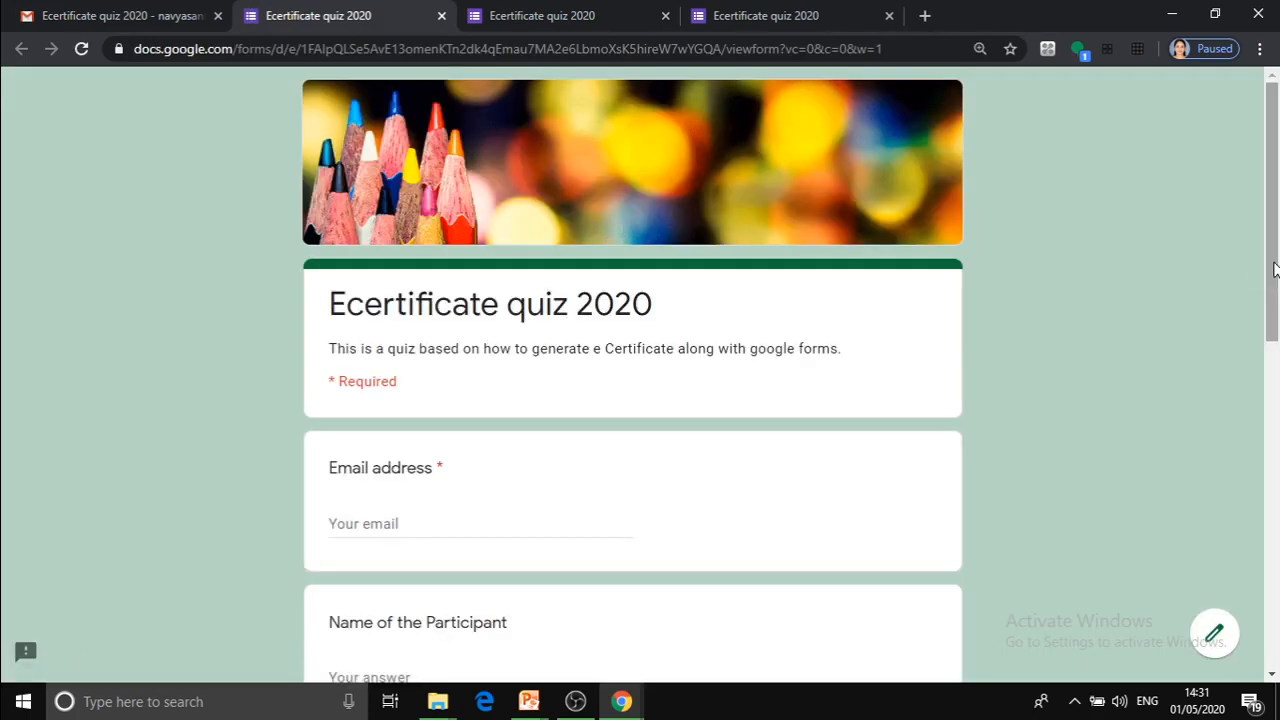
Fill in the participant's email address and name from the suggestions, removing the hyphen from the name.
scroll(1274, 268, down, 2)
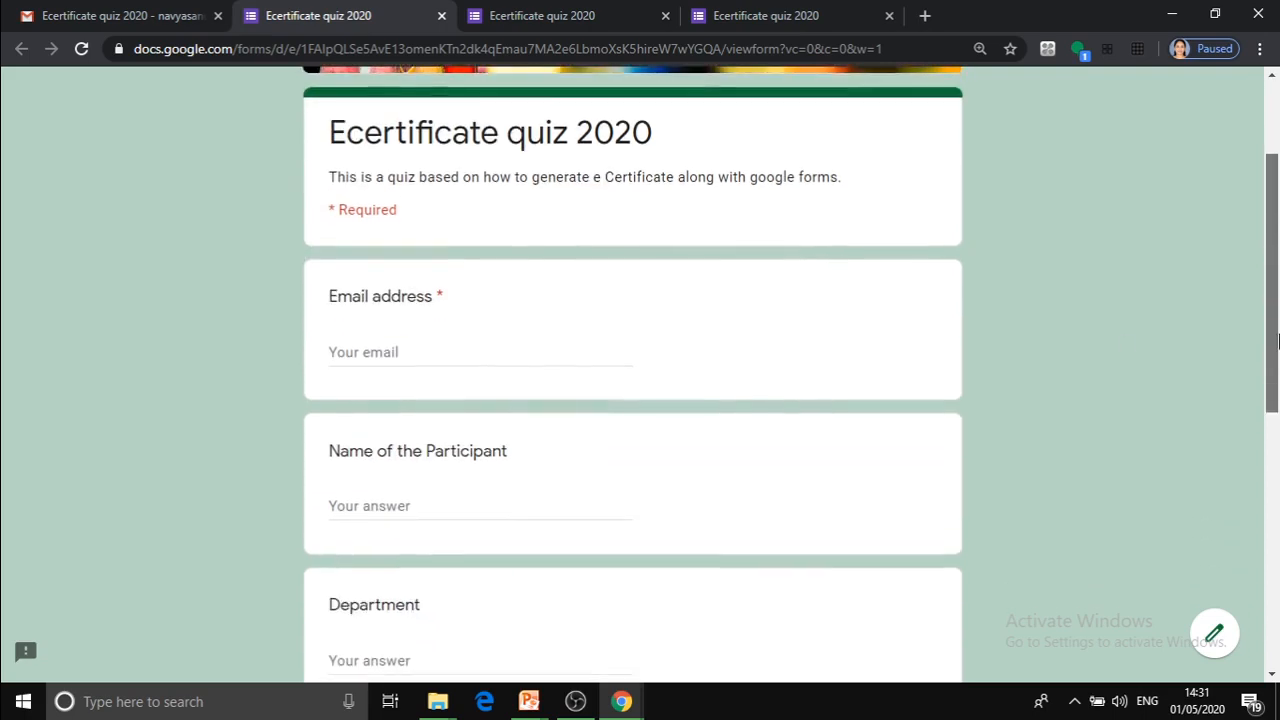
click(390, 362)
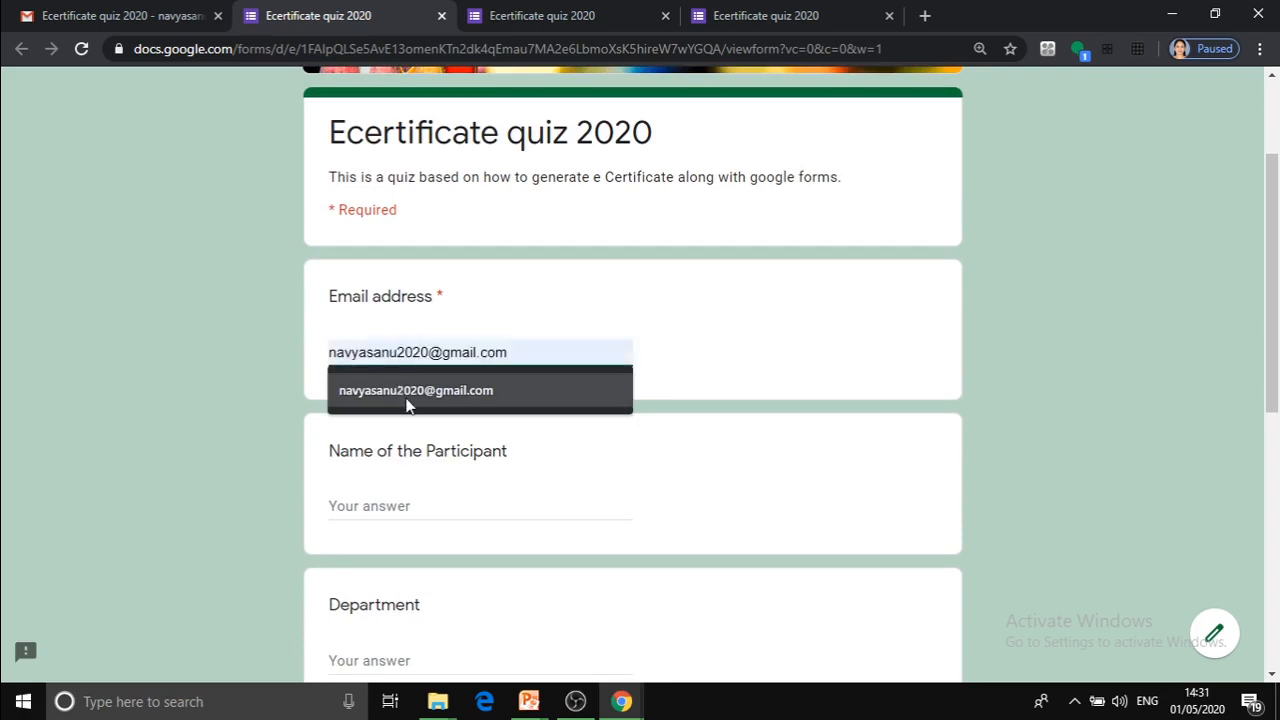
click(404, 396)
click(363, 508)
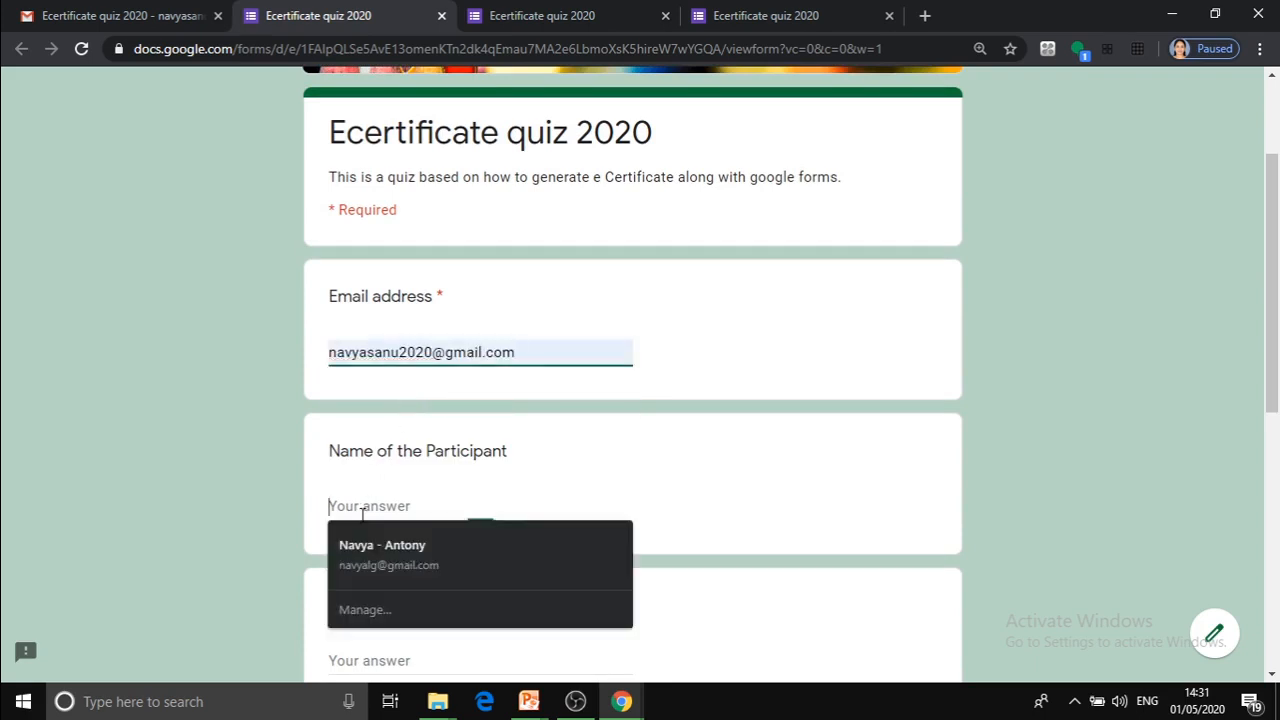
click(371, 540)
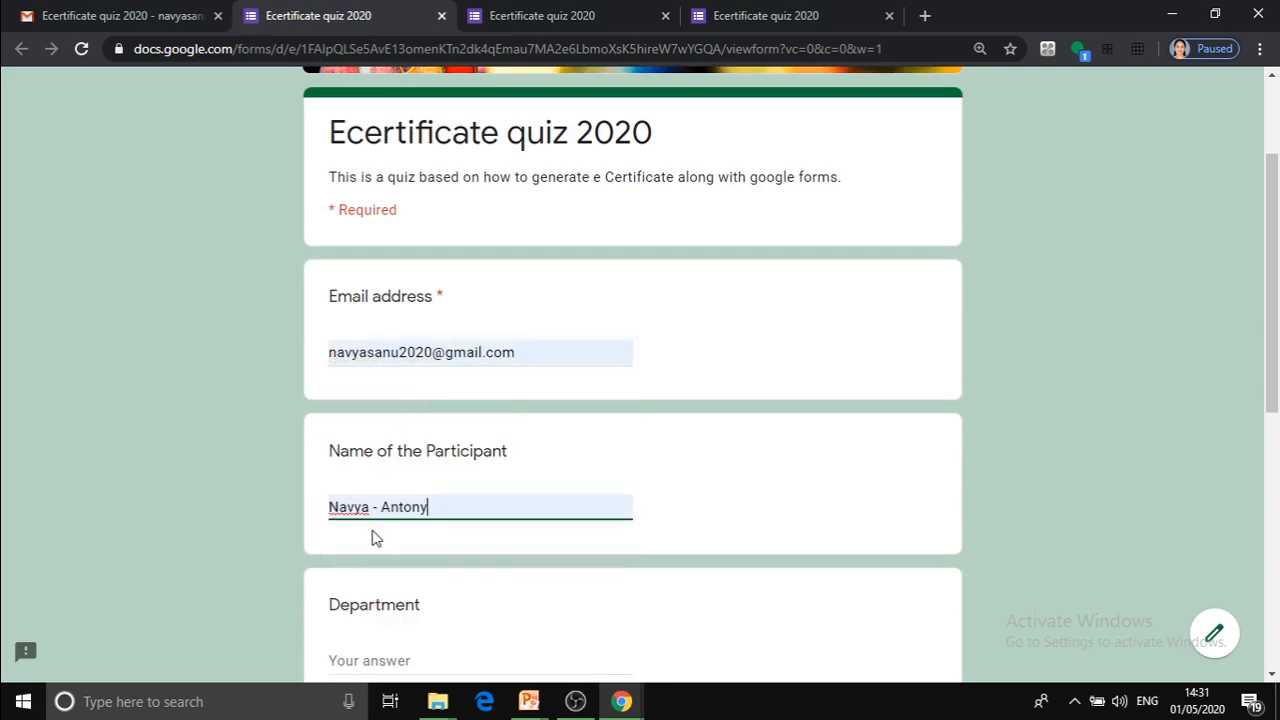
click(383, 505)
key(BackSpace)
key(BackSpace)
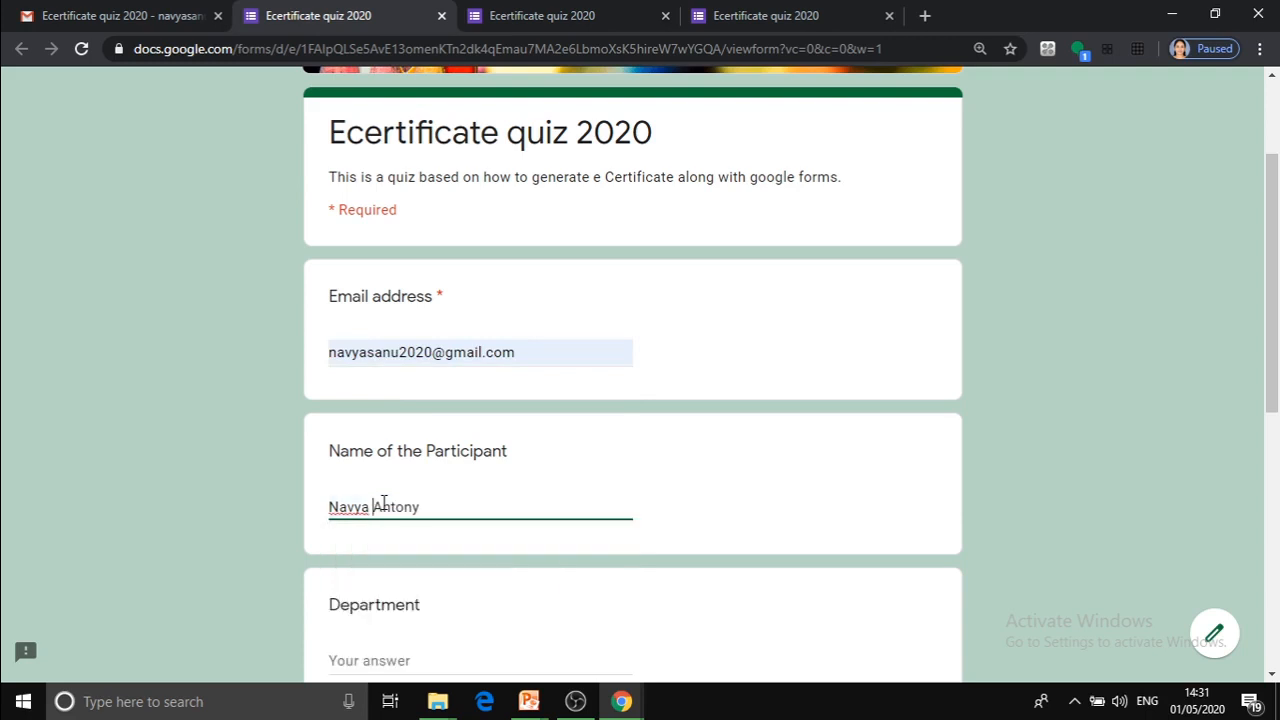
Enter "Chemistry" as the participant's department.
drag(1274, 297, 1276, 410)
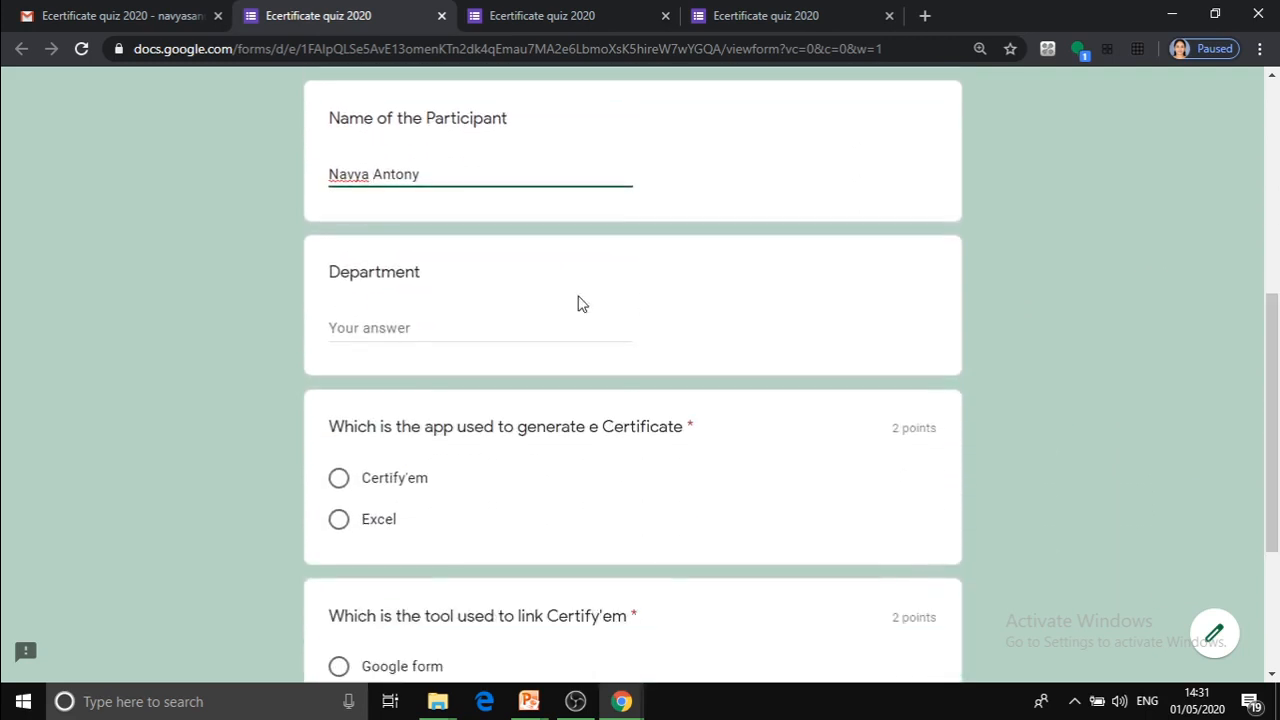
click(343, 328)
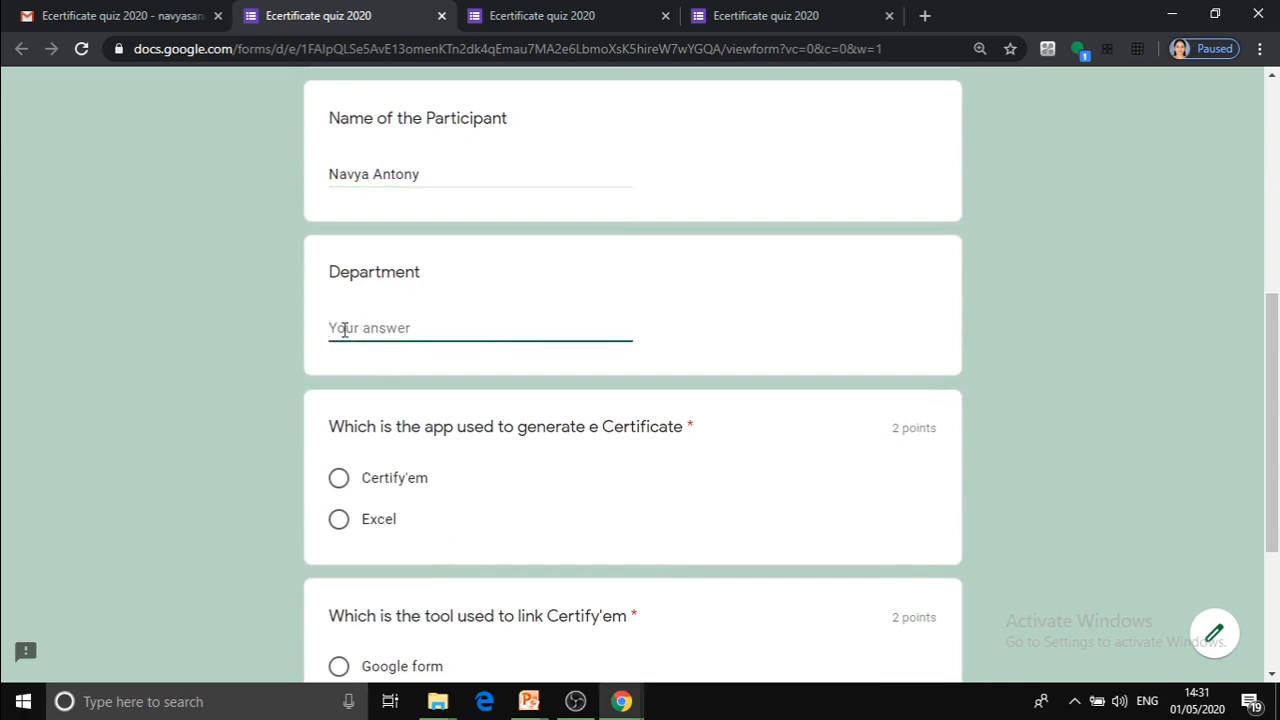
text(Chemsitry)
click(369, 332)
key(BackSpace)
text(s)
Answer the two quiz questions with "Certify'em" and "Google form" and submit the response.
drag(1274, 352, 1275, 447)
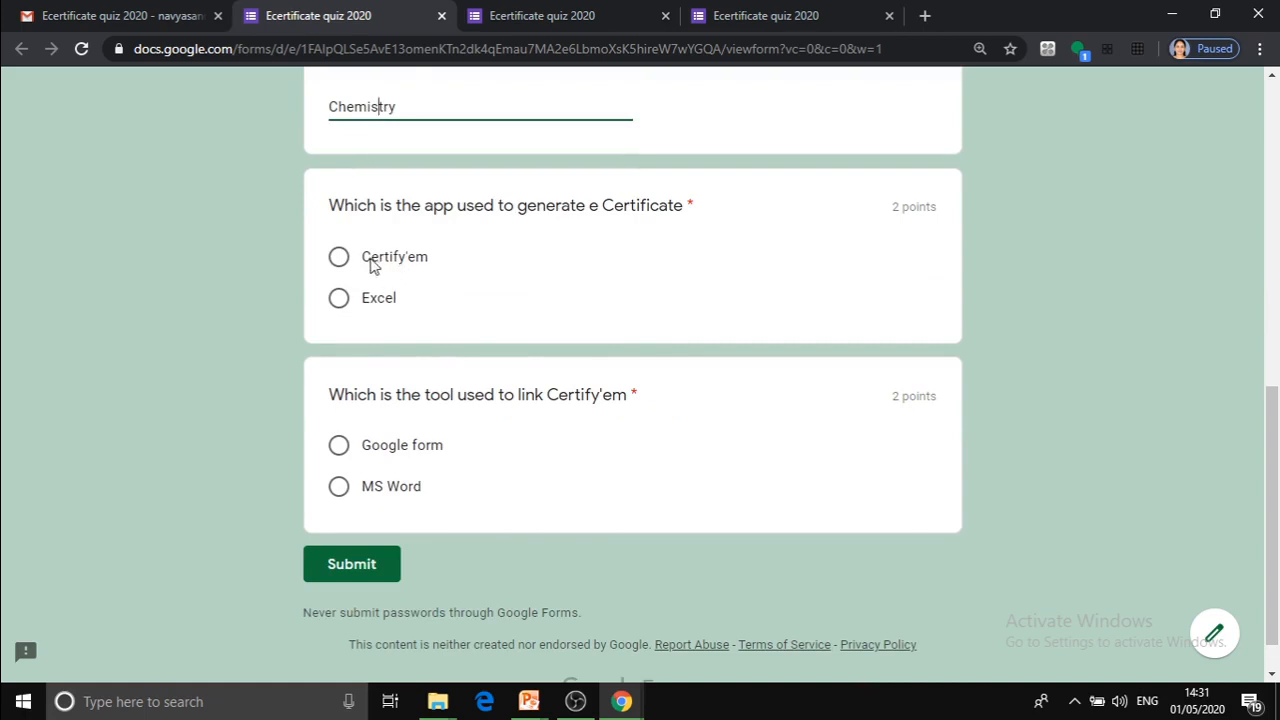
click(339, 256)
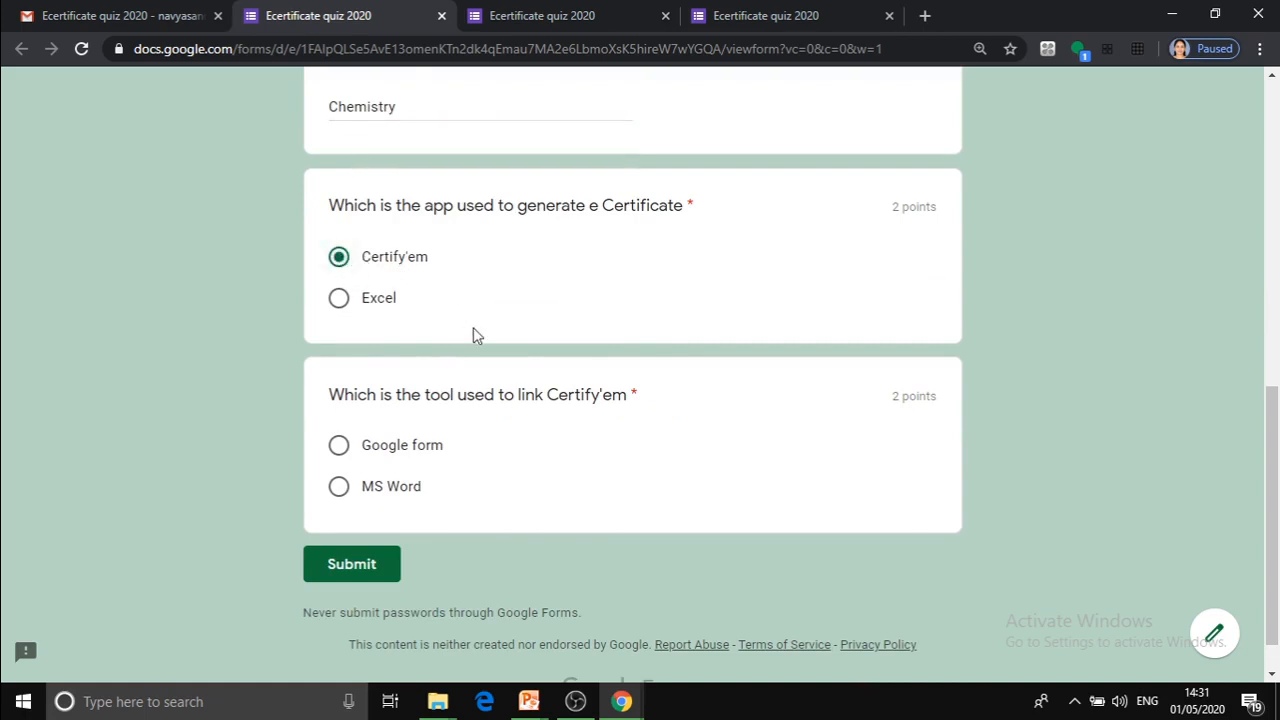
click(341, 450)
click(355, 565)
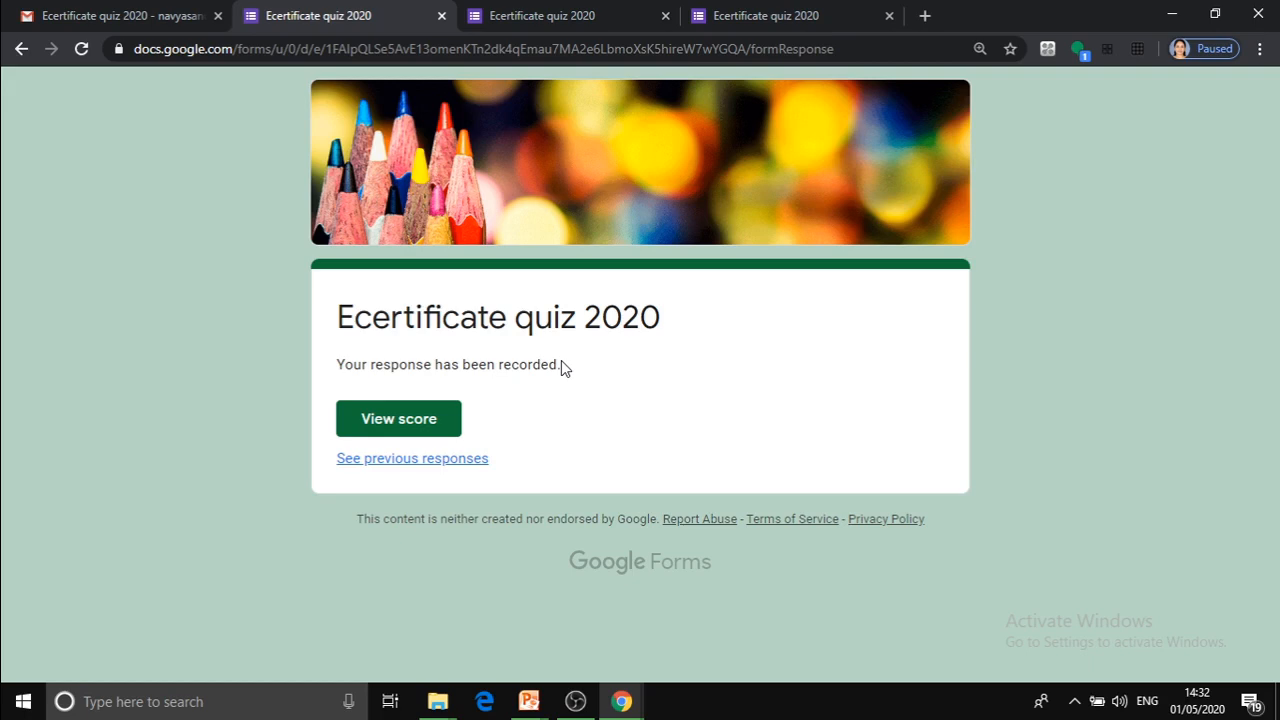
View the score of the submitted quiz and review the points and feedback for each answer.
click(400, 416)
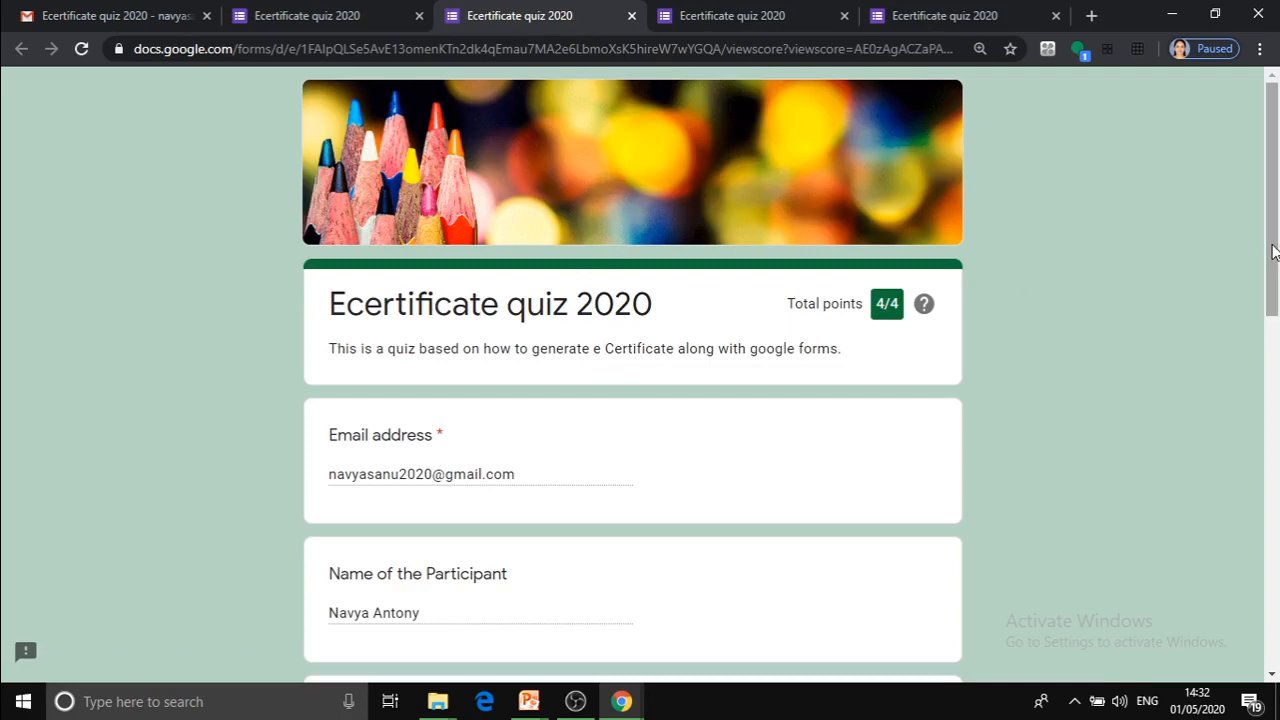
drag(1273, 254, 1278, 584)
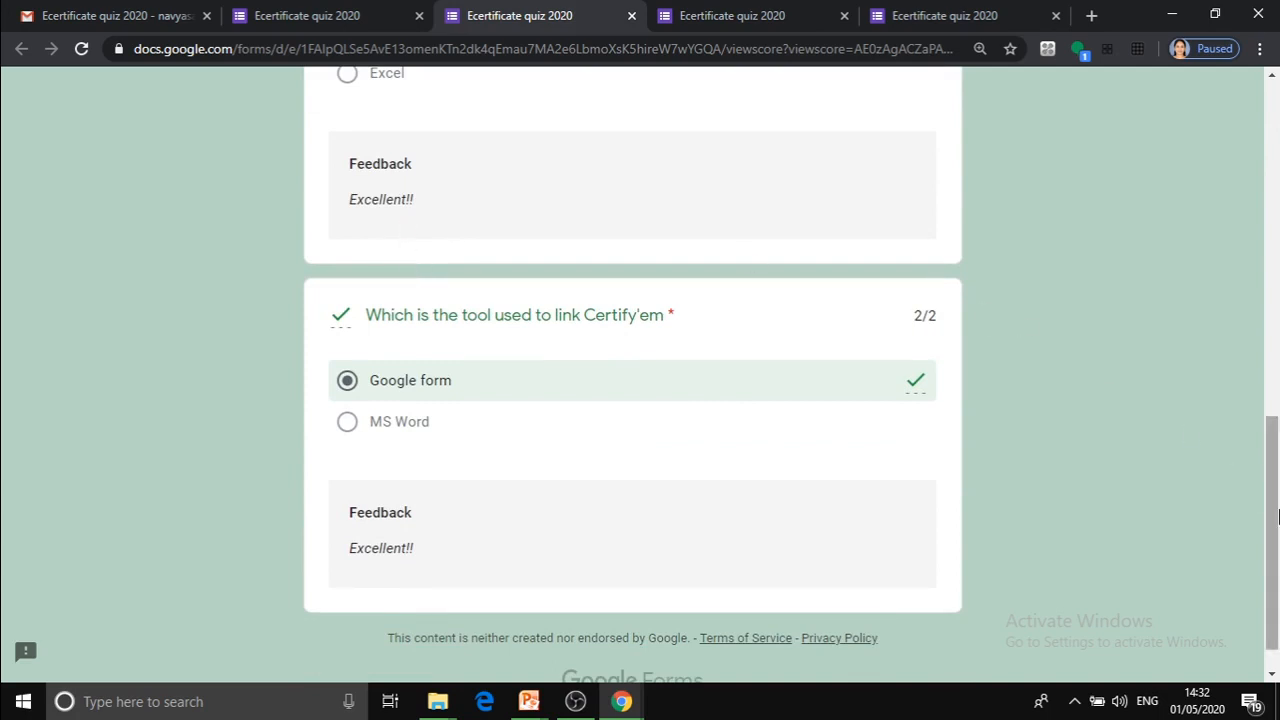
drag(1272, 518, 1249, 249)
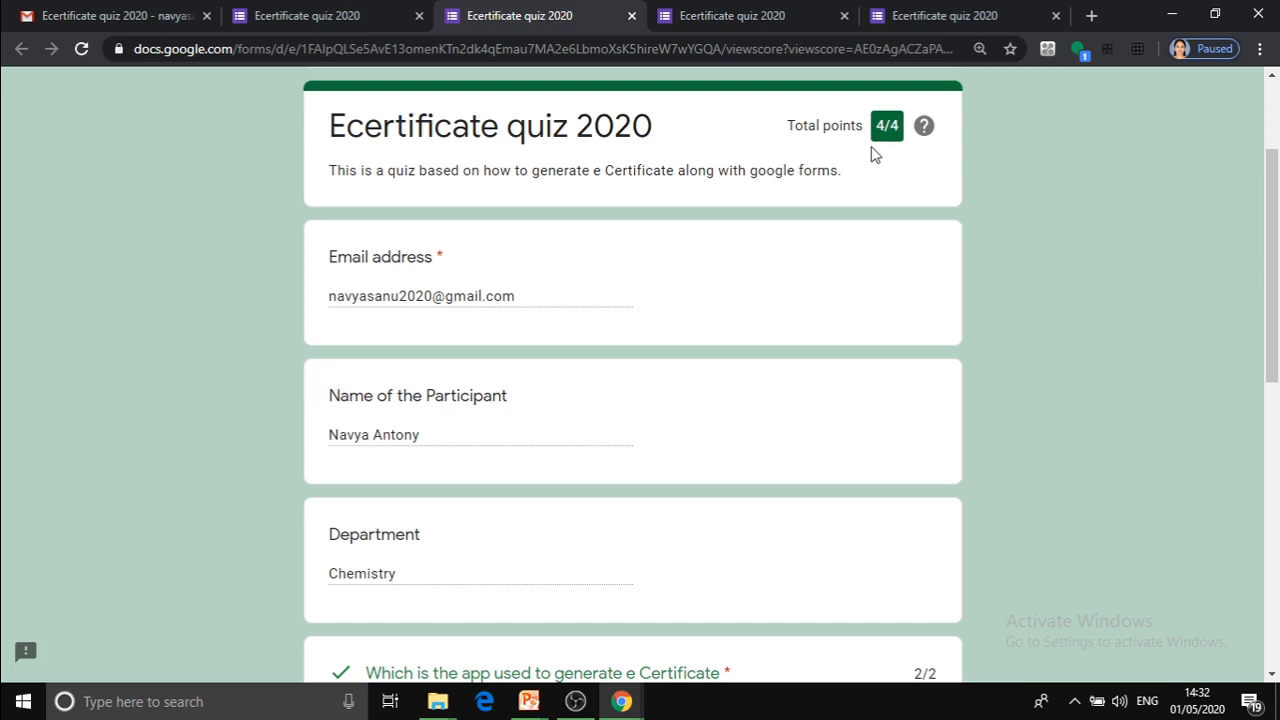
Return to the Gmail inbox to check for the certificate email.
click(68, 10)
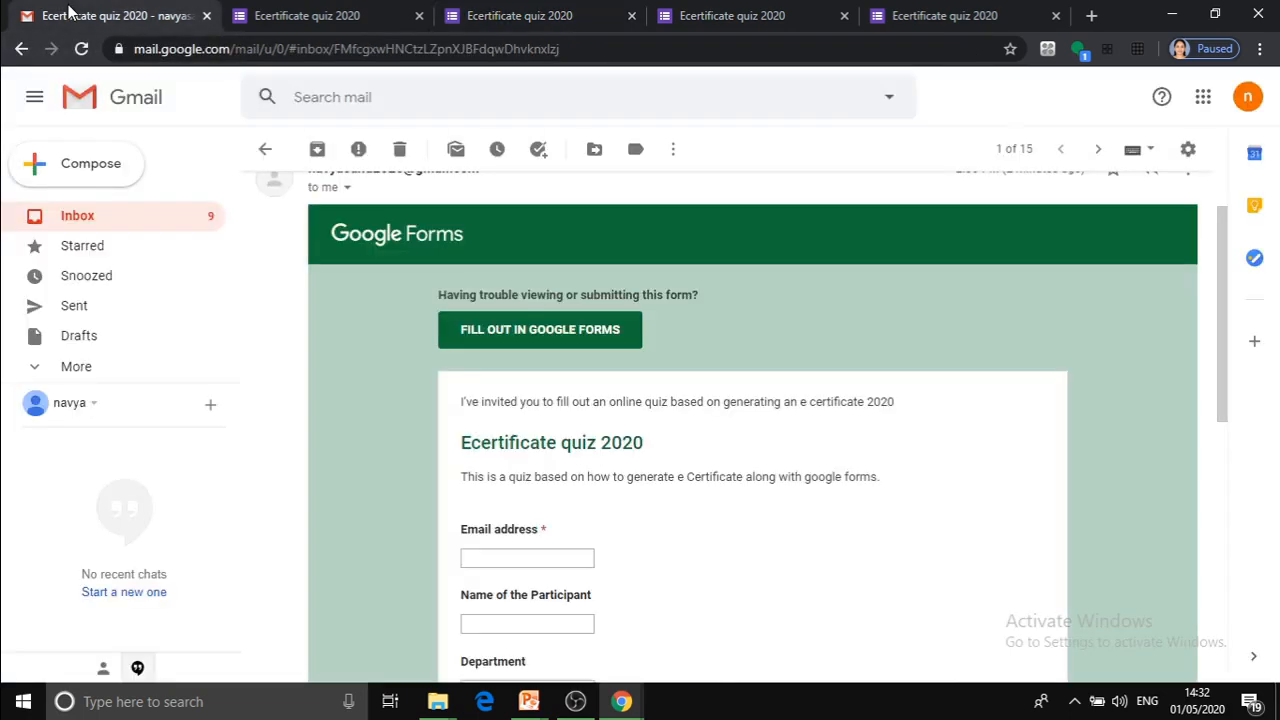
click(141, 231)
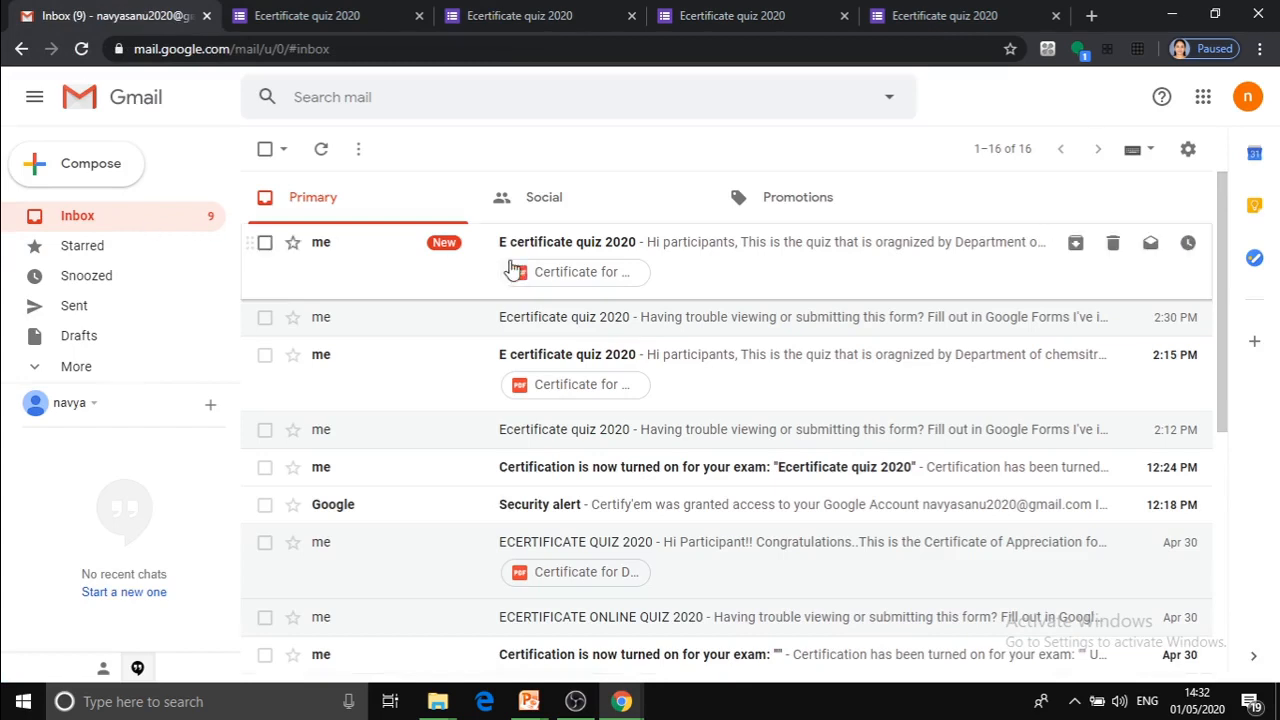
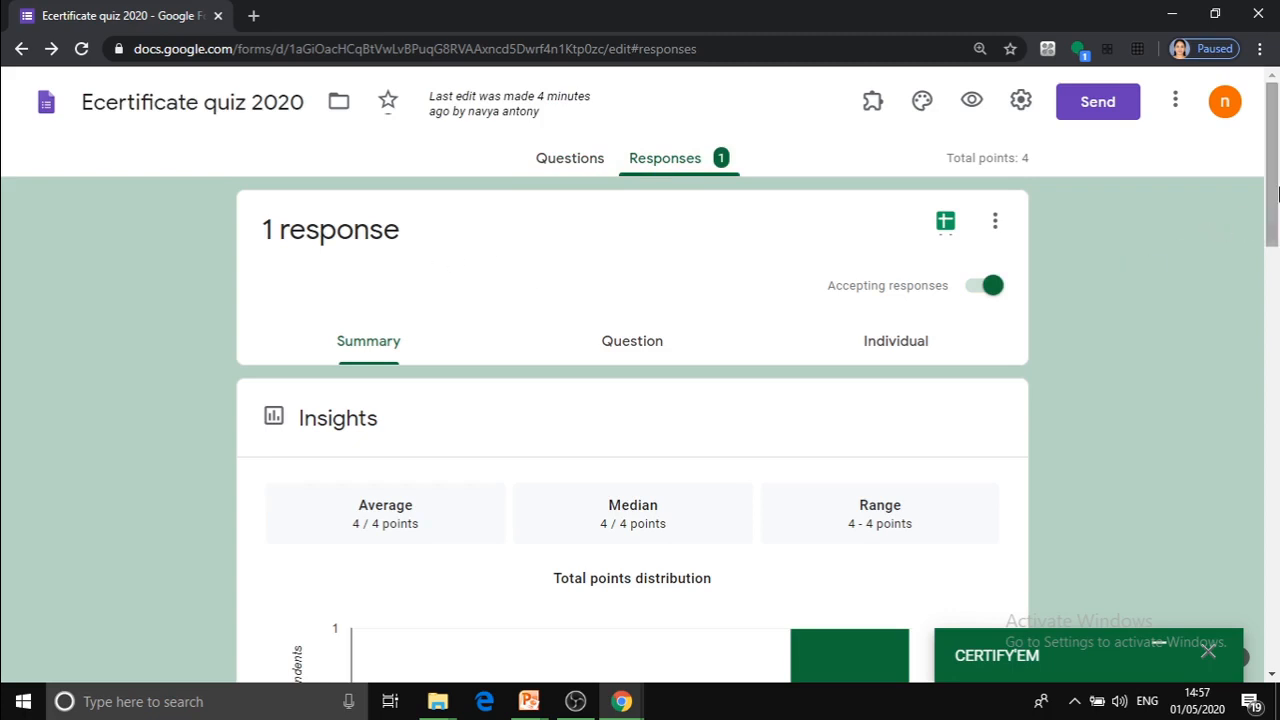
Review the quiz response summary, covering the insights, participant scores and answer charts for both quiz questions.
drag(1274, 199, 1278, 267)
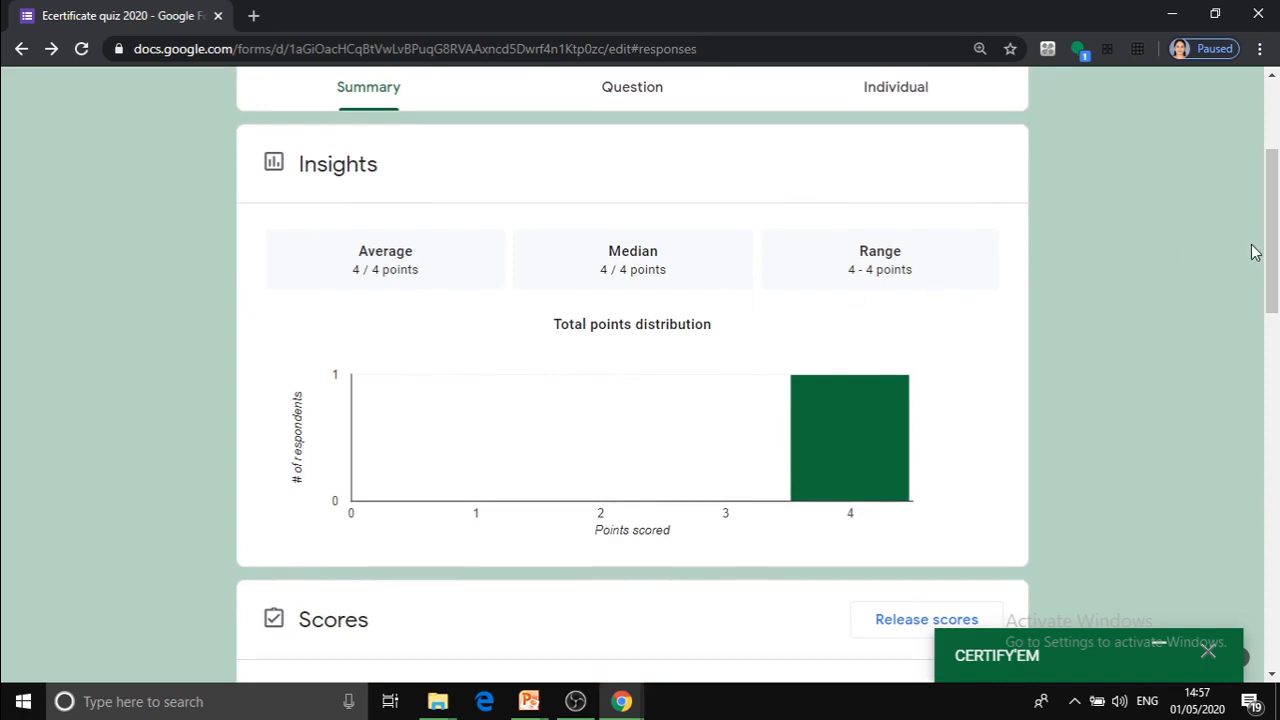
drag(1276, 258, 1278, 385)
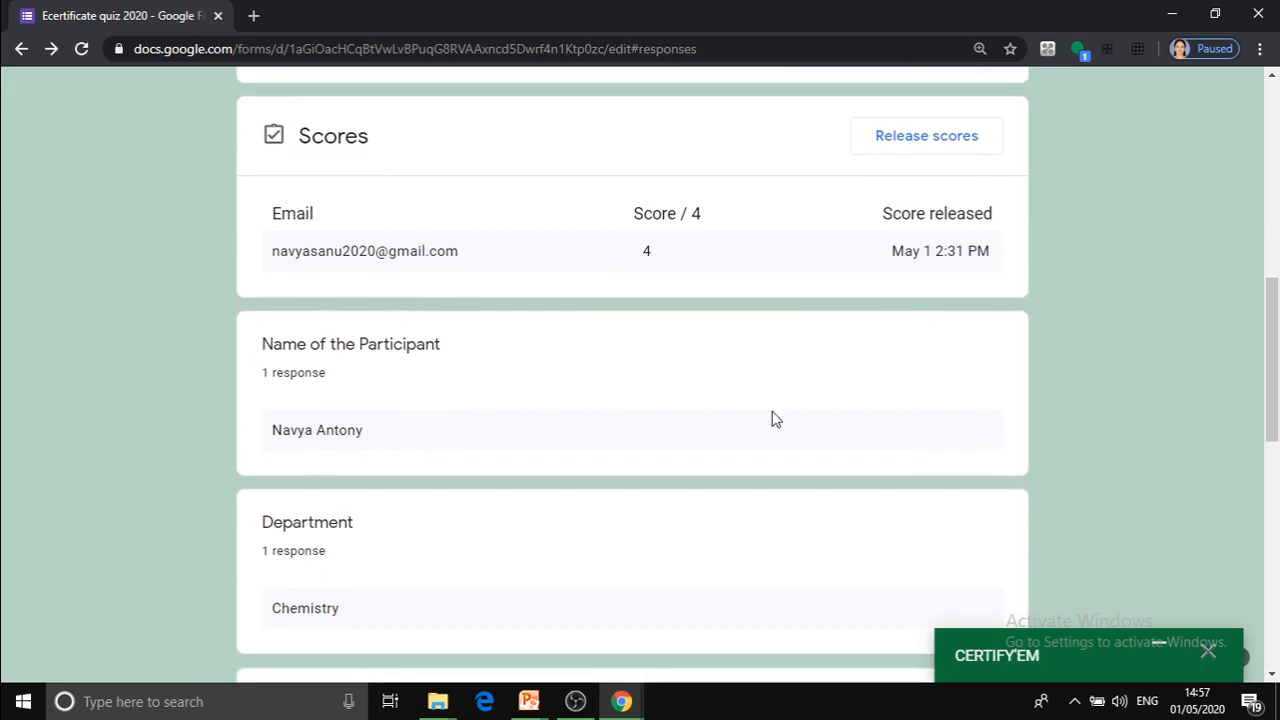
drag(1278, 457, 1272, 535)
drag(1277, 476, 1277, 521)
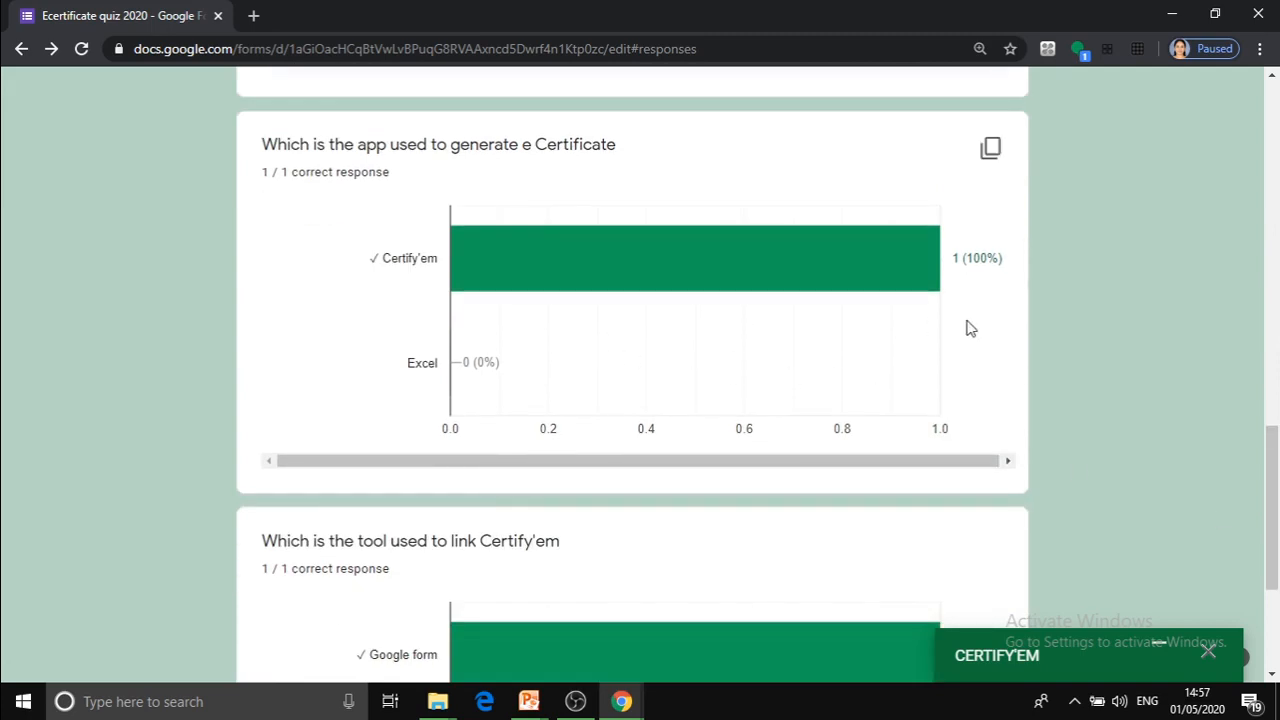
drag(1276, 443, 1256, 148)
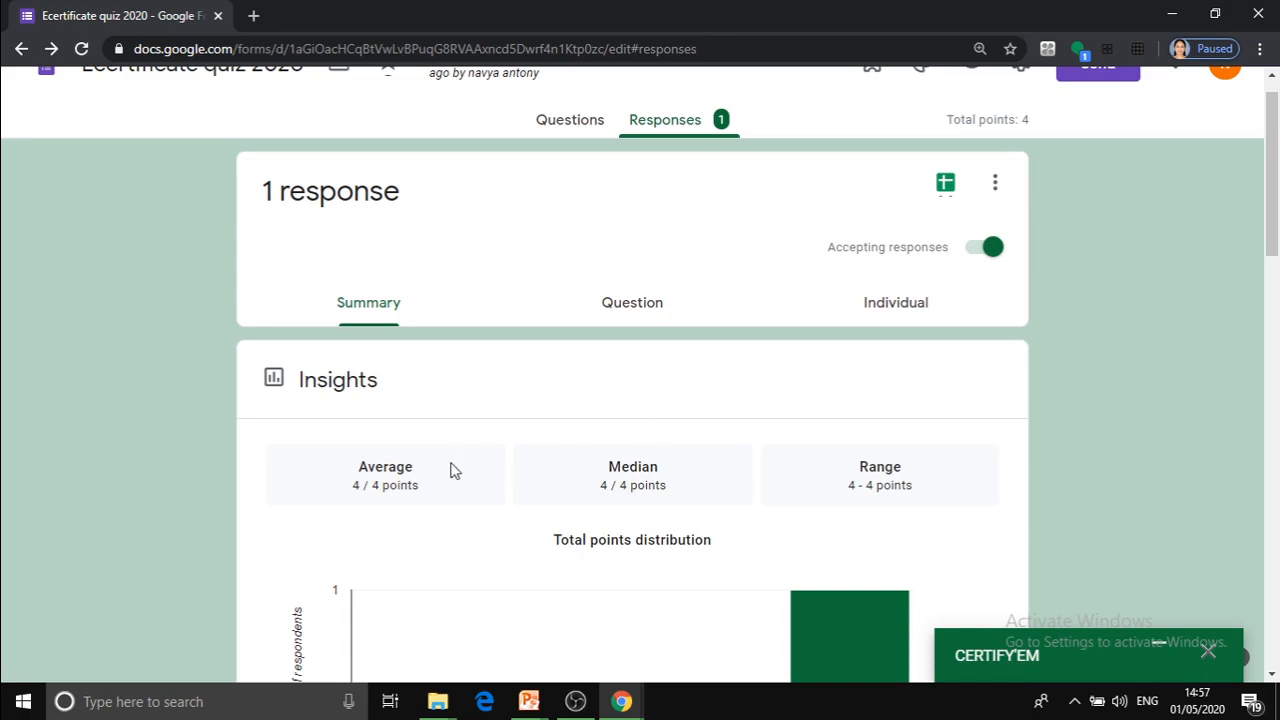
View the quiz responses by question and as the individual participant's submission.
click(645, 314)
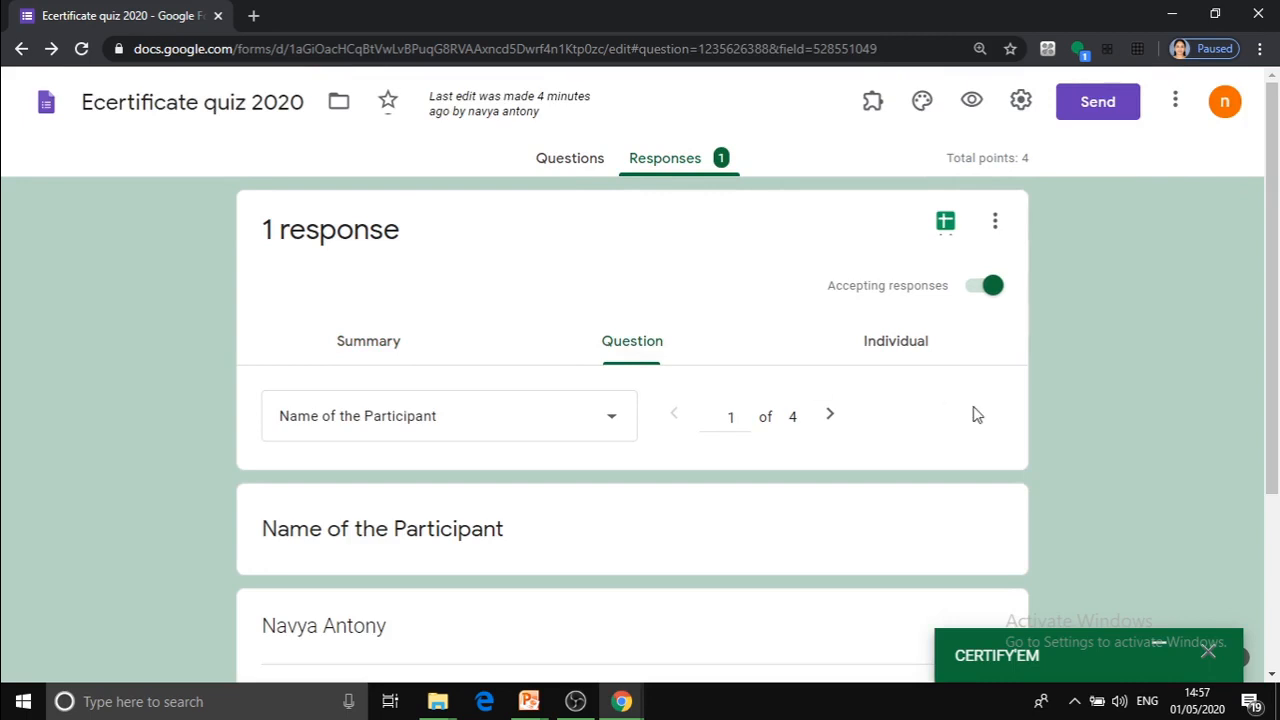
drag(1277, 298, 1278, 250)
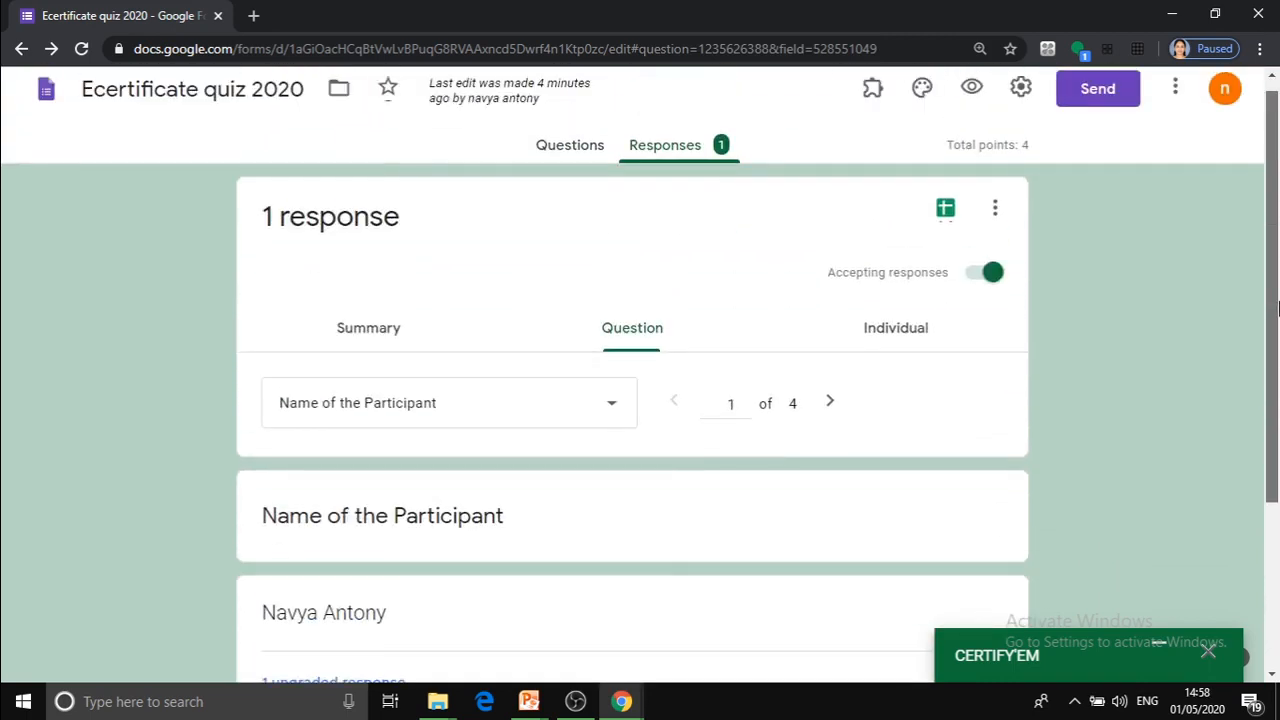
click(913, 341)
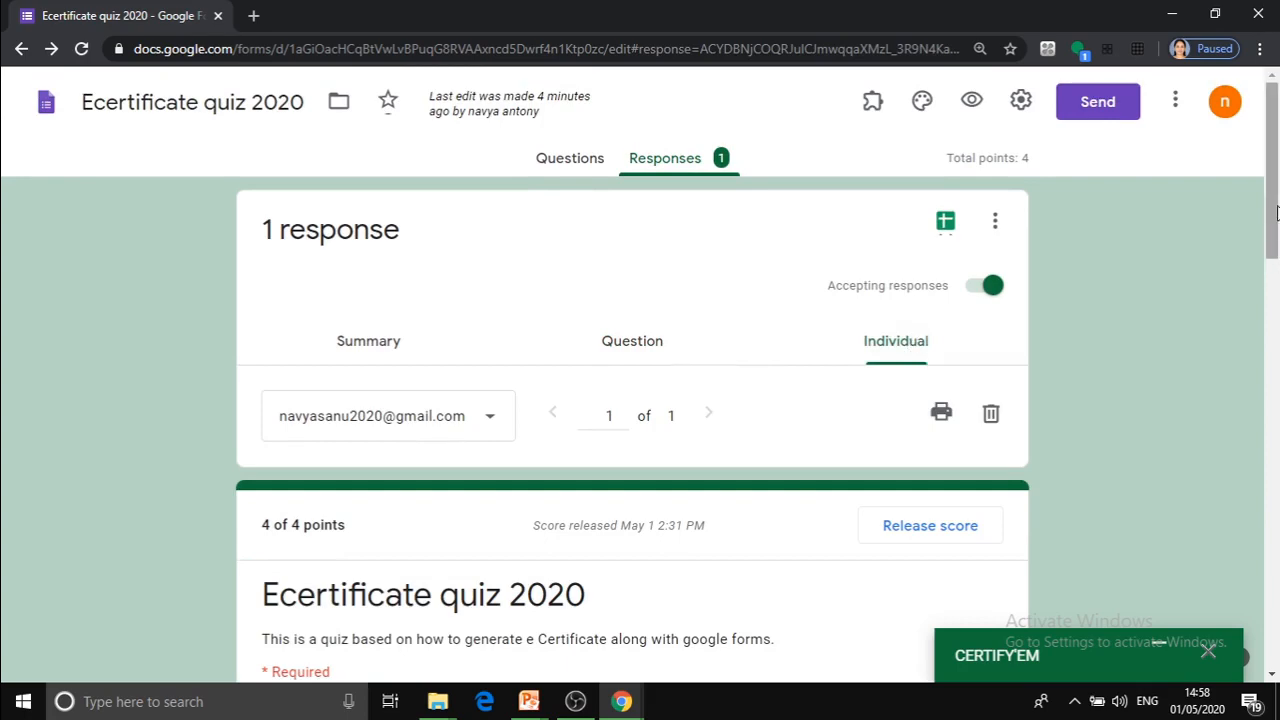
mouse_move(1277, 212)
mouse_down()
mouse_move(1277, 425)
mouse_move(1278, 199)
mouse_up()
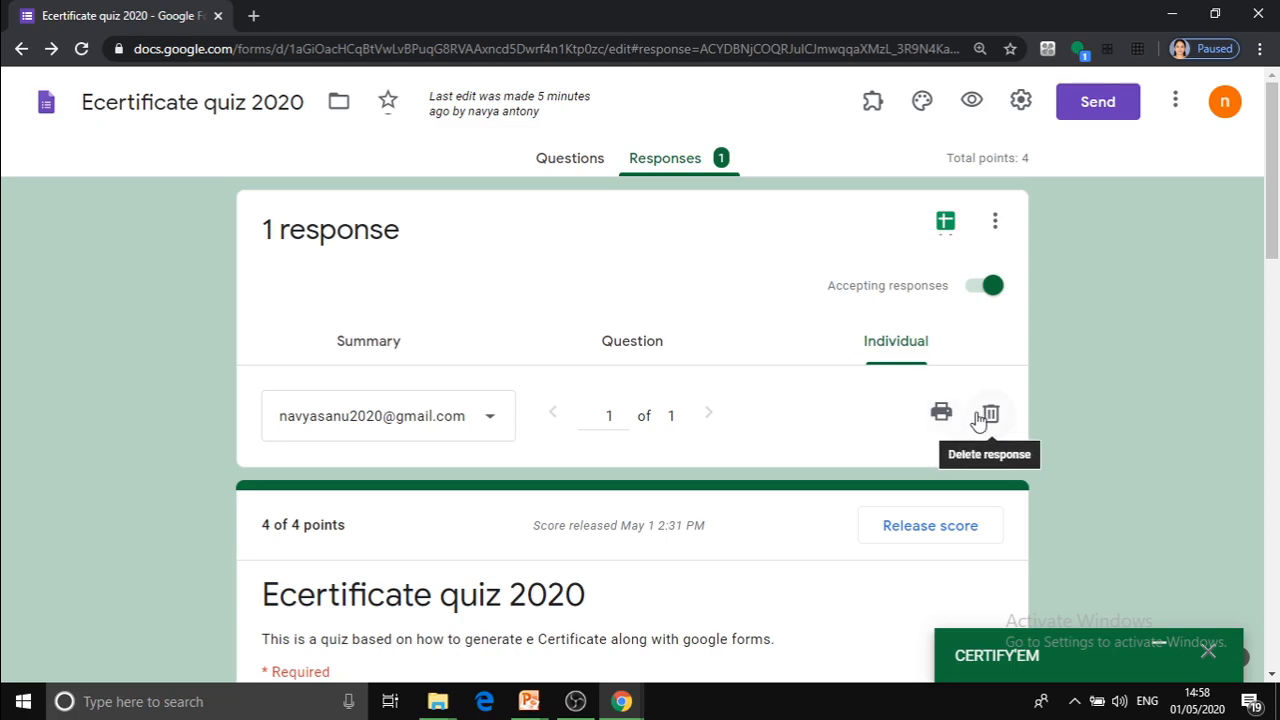
Open the quiz responses in Google Sheets and check the recorded submissions.
click(945, 222)
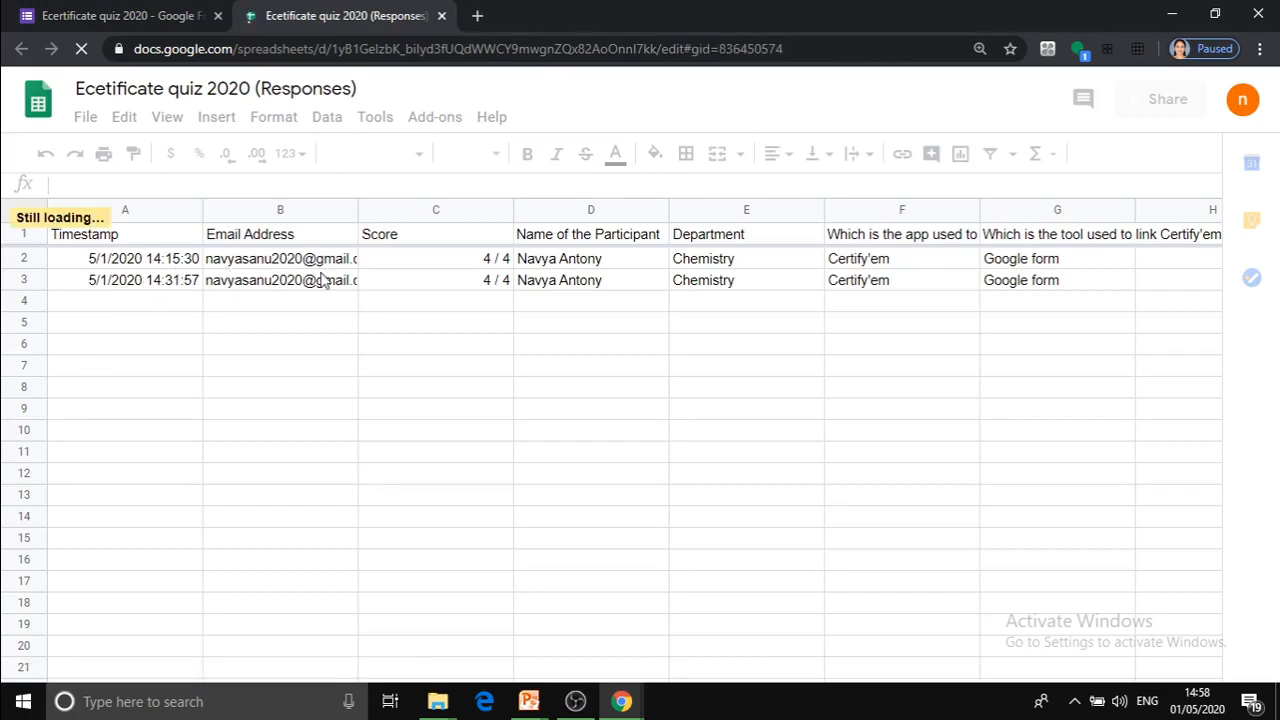
click(115, 286)
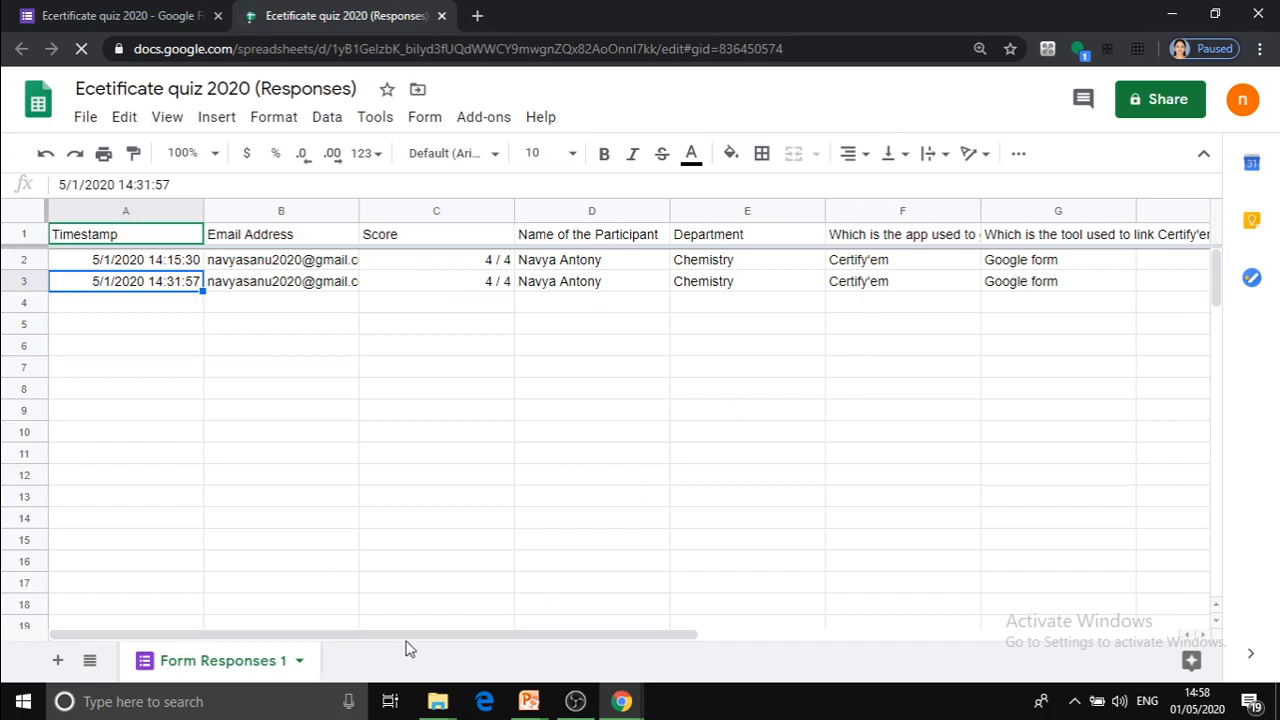
drag(431, 636, 401, 637)
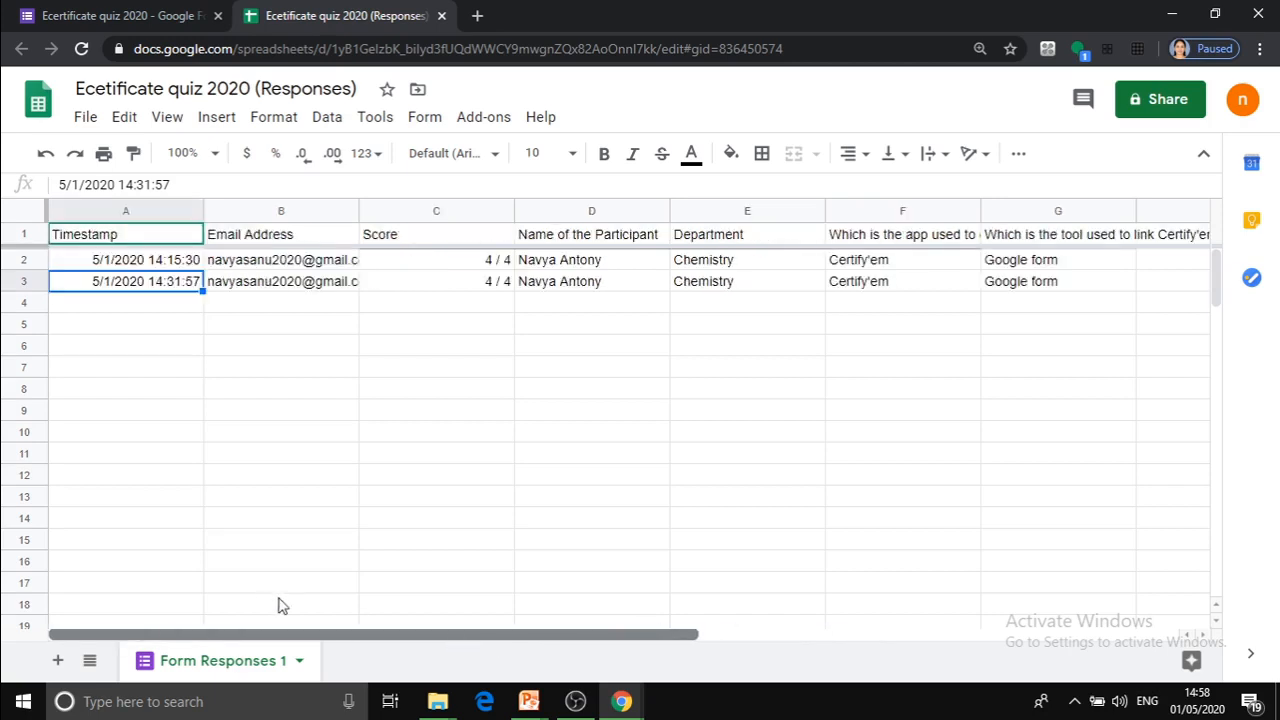
Return to the Google Forms home page and reopen the recent form "Ecertificate quiz 2020" for editing.
click(104, 15)
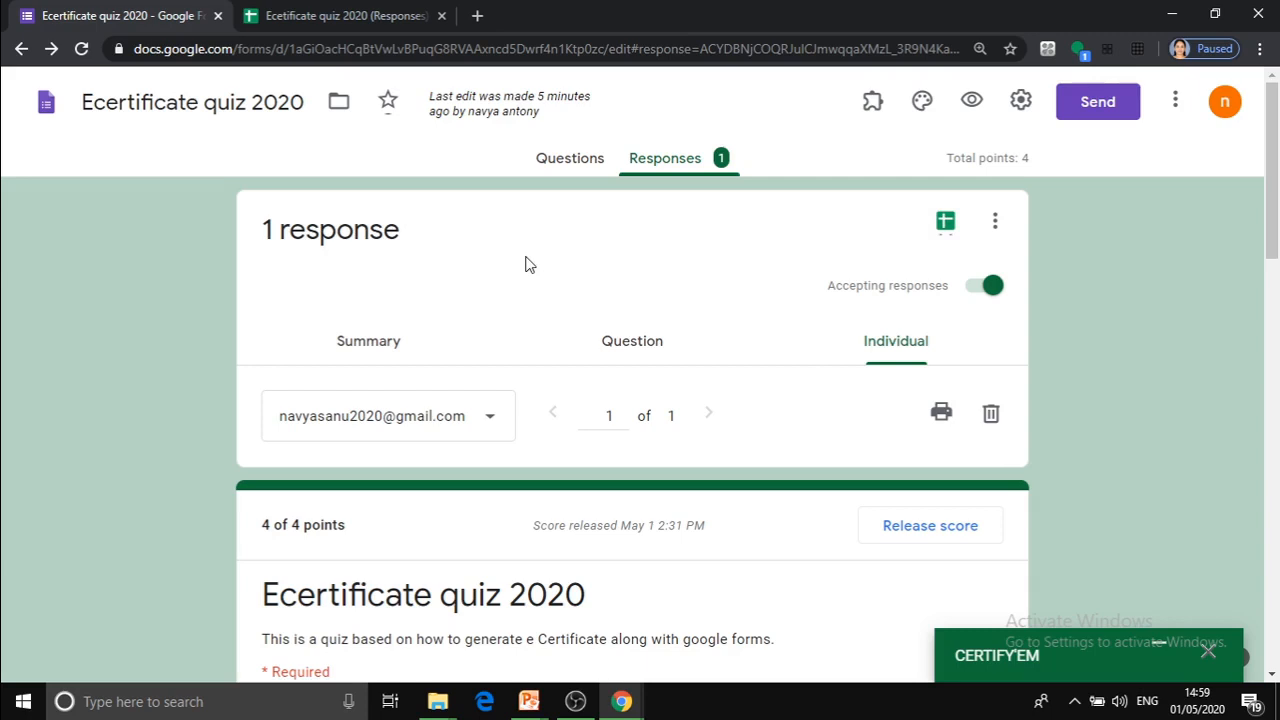
click(22, 50)
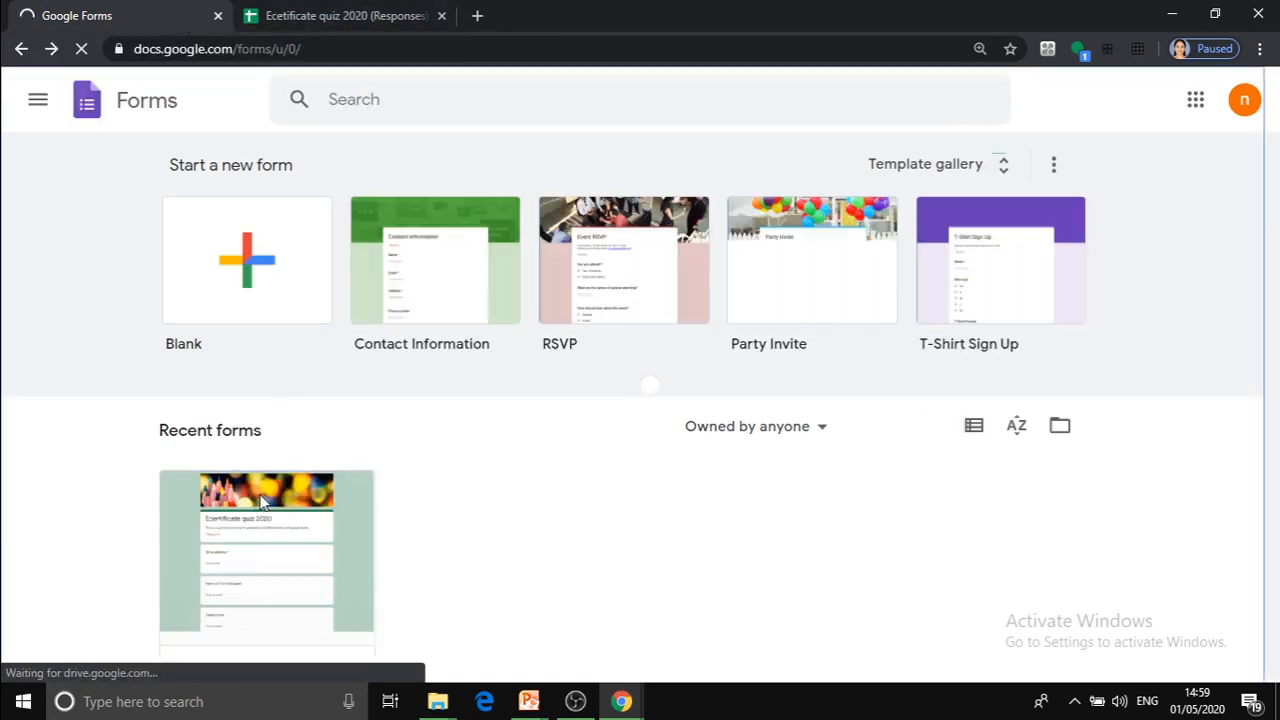
click(262, 502)
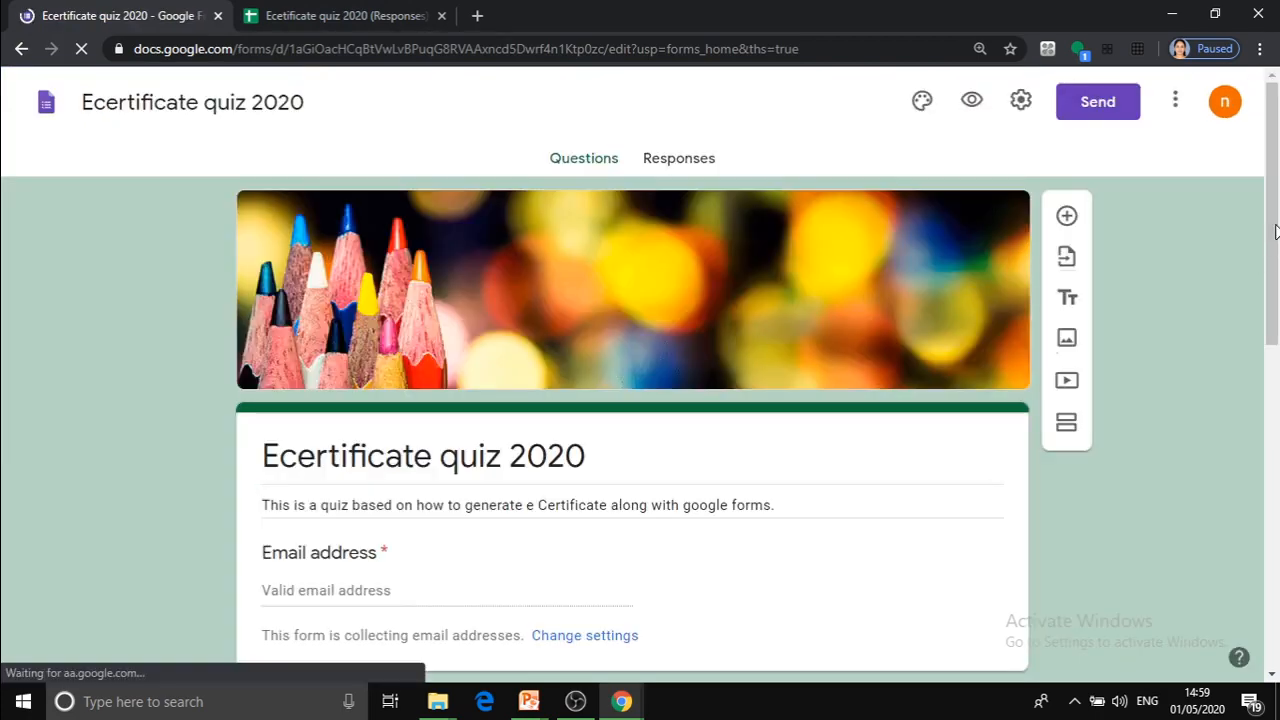
drag(1263, 258, 1274, 232)
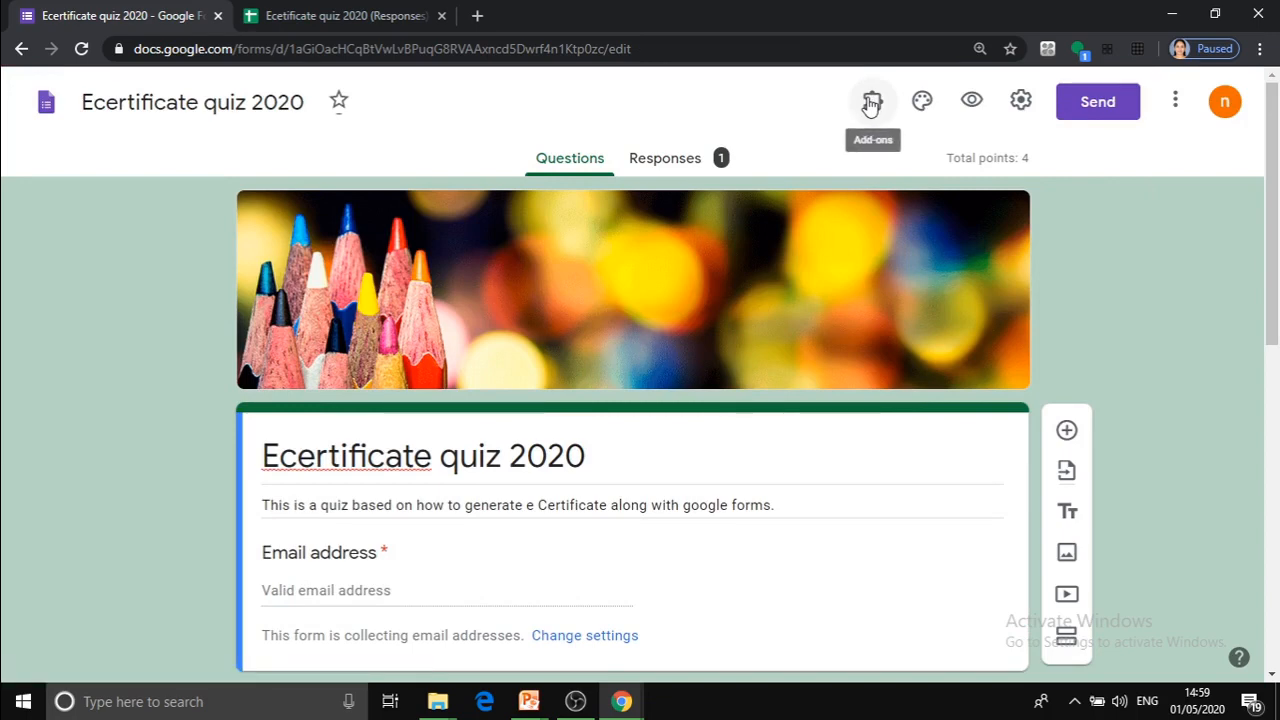
Open the Certify'em add-on's certificate records spreadsheet and review the columns through Certificate ID.
click(871, 104)
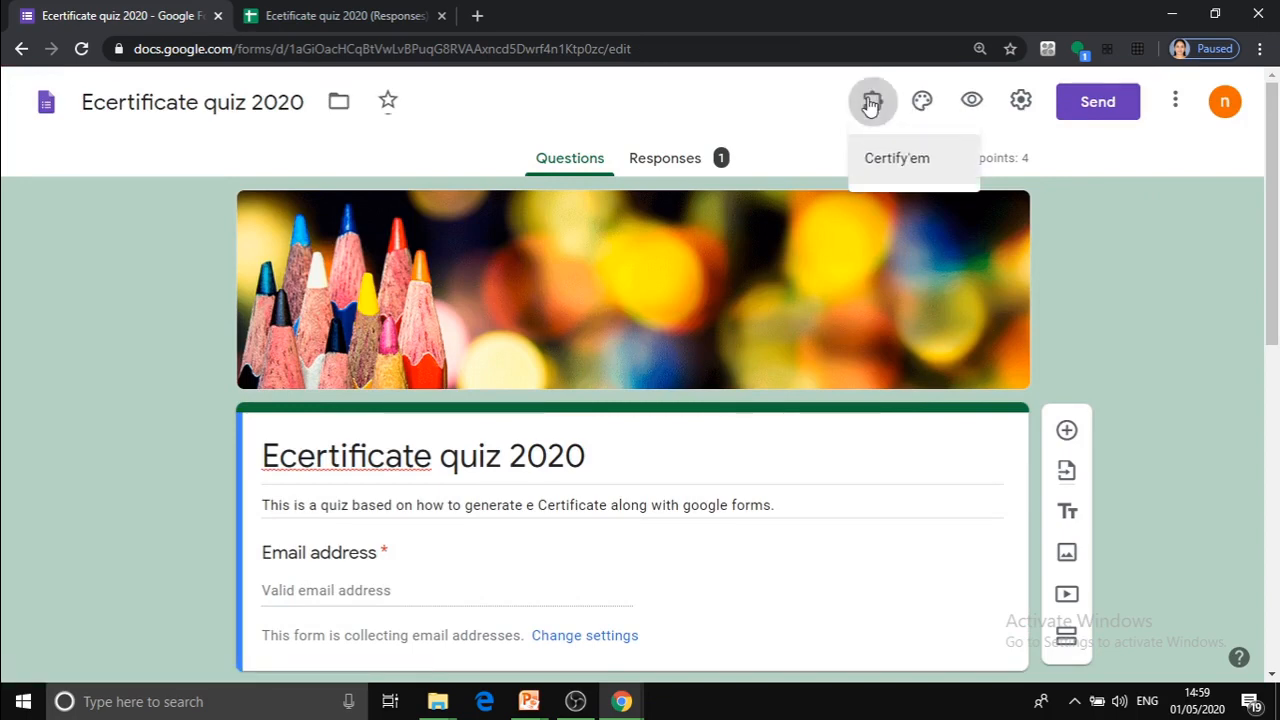
click(899, 162)
click(634, 194)
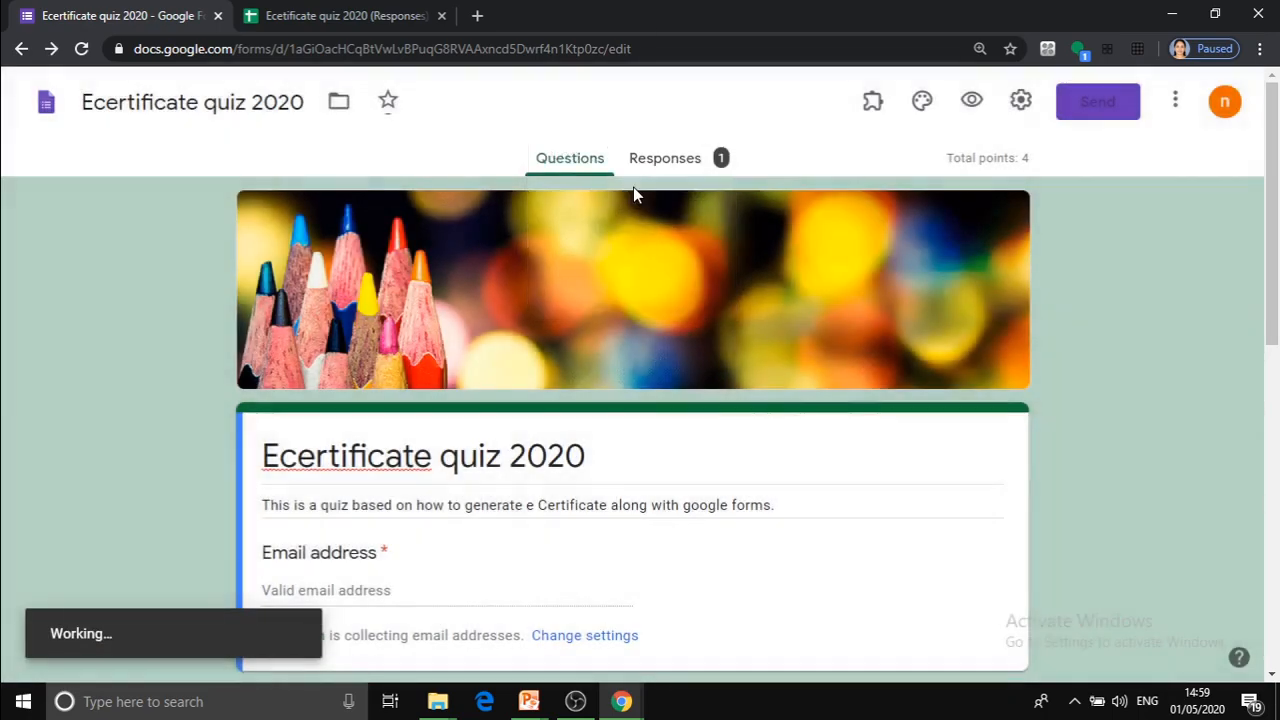
drag(1275, 268, 1278, 320)
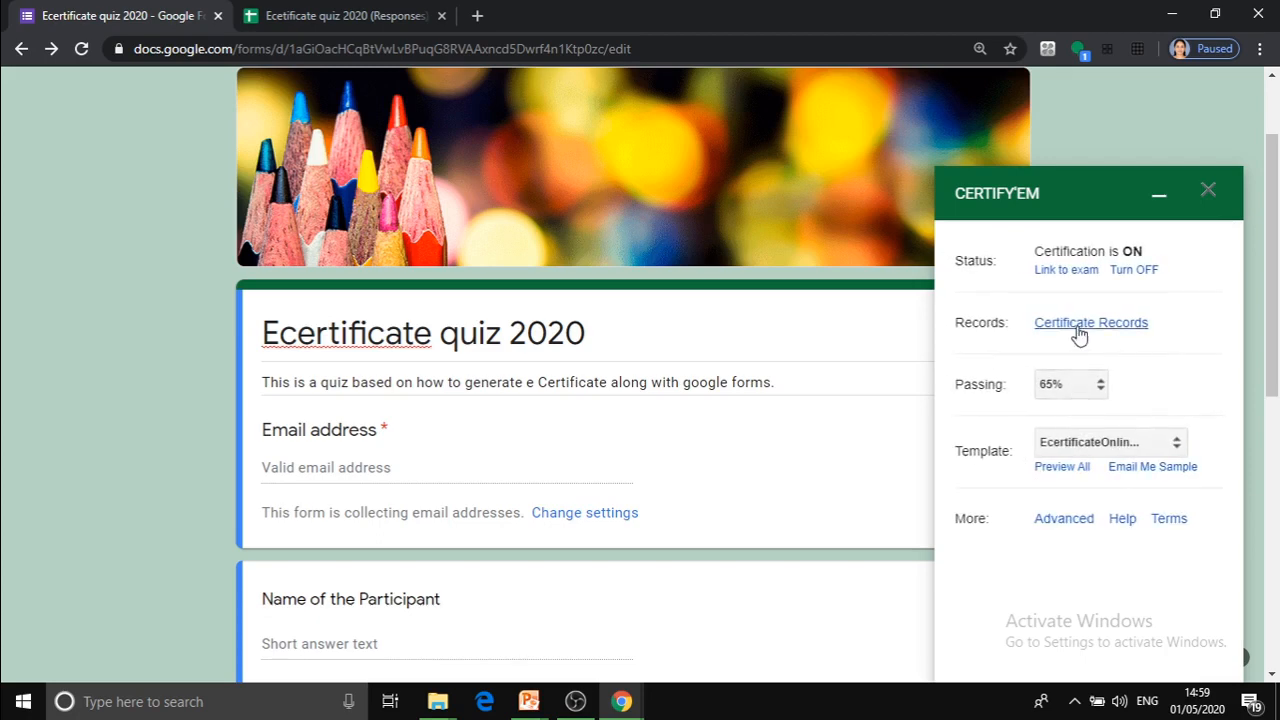
click(1077, 326)
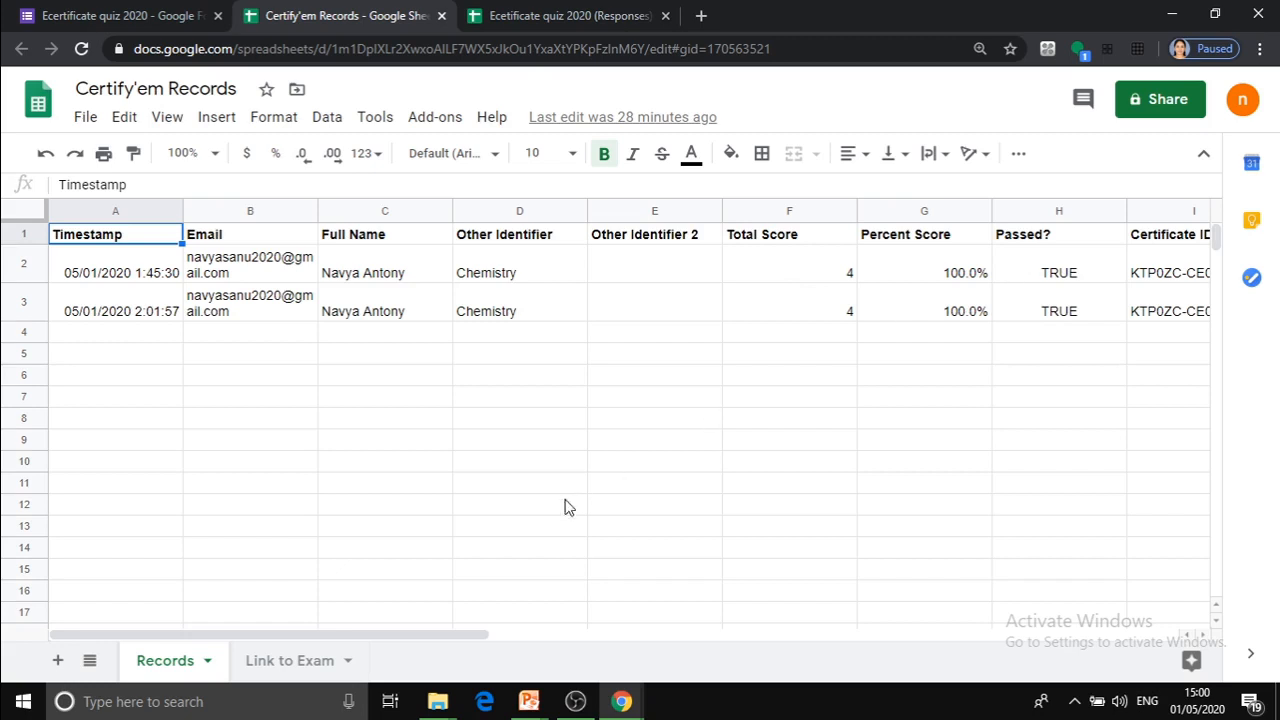
drag(317, 636, 457, 638)
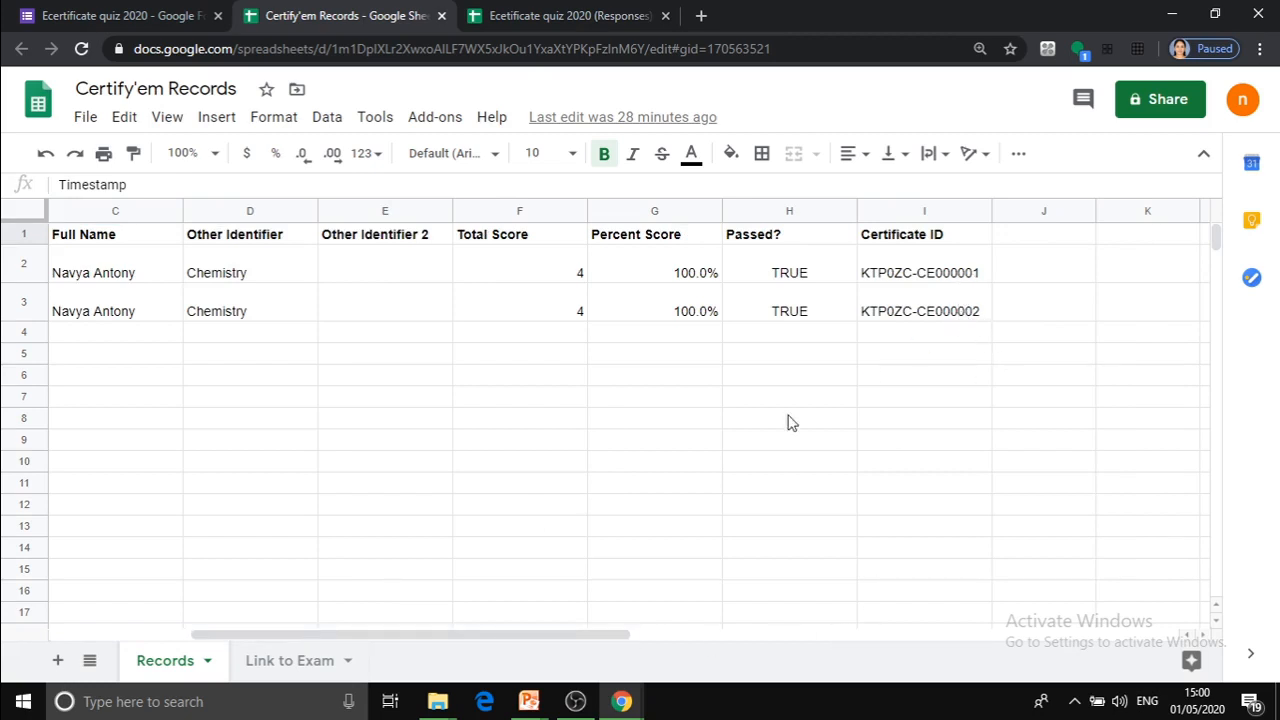
drag(534, 634, 281, 615)
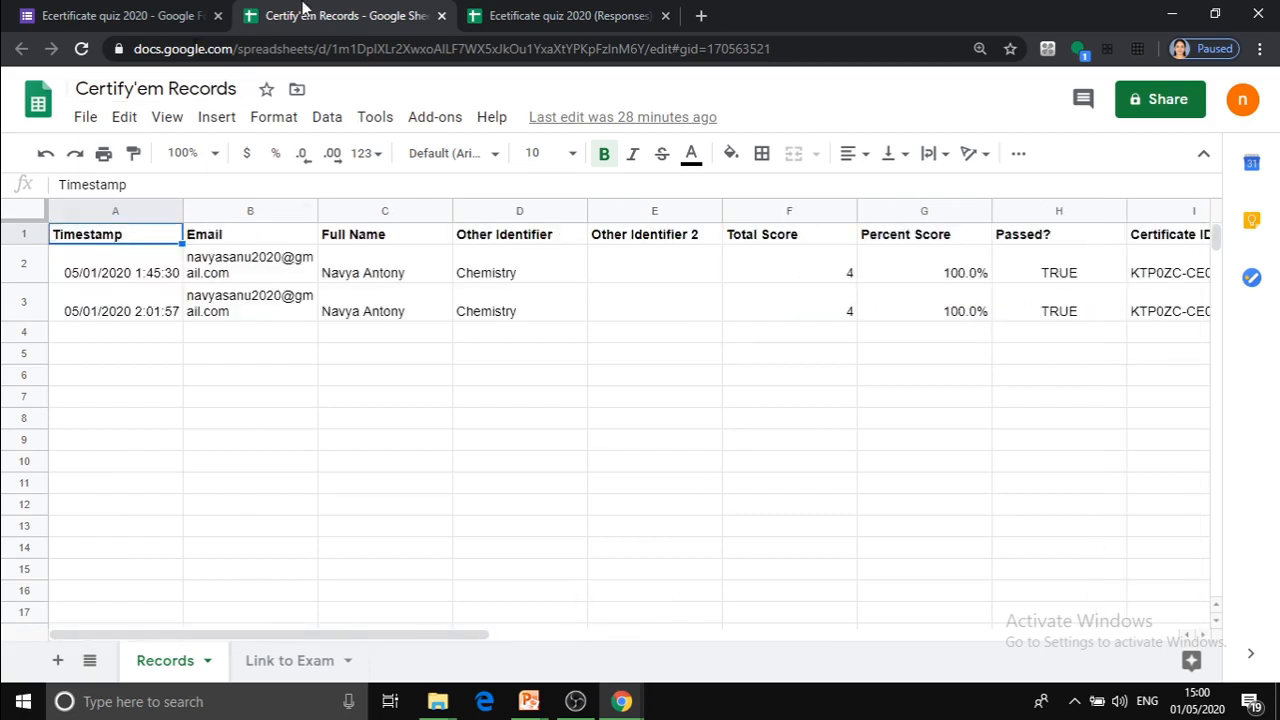
Return to the quiz form and change its heading to "E-certificate quiz 2020".
click(82, 18)
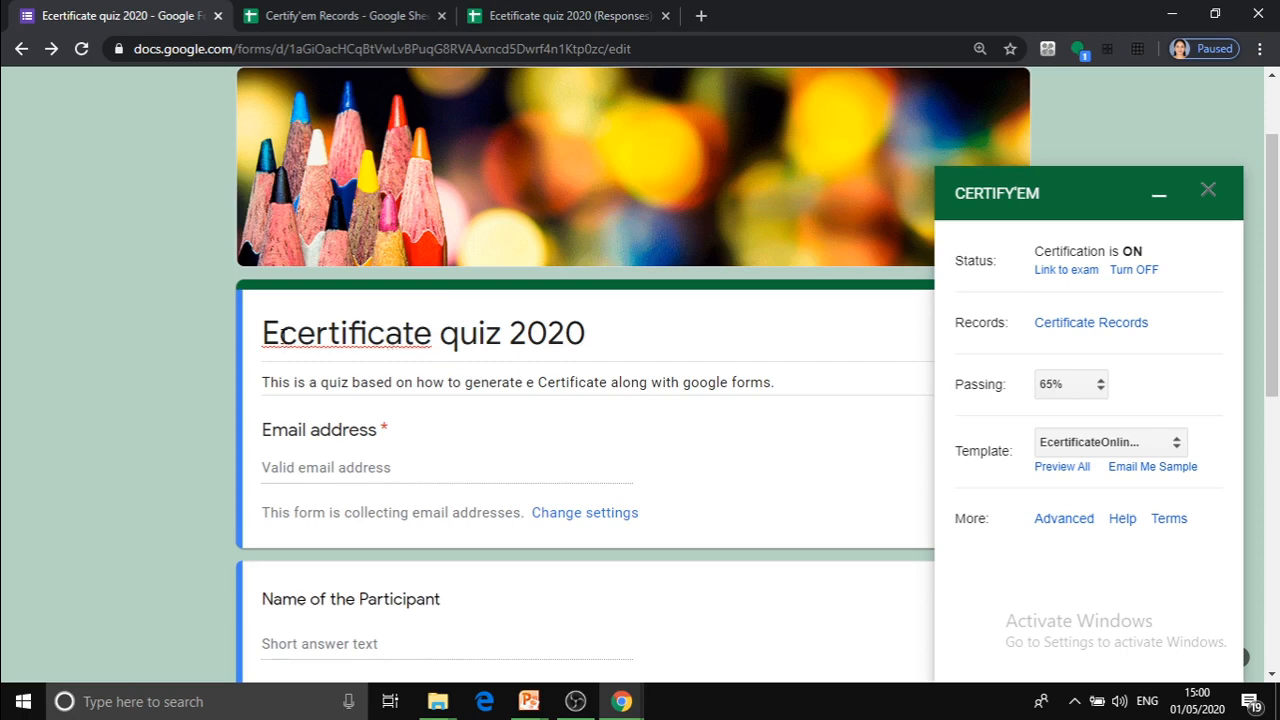
triple_click(282, 336)
click(284, 337)
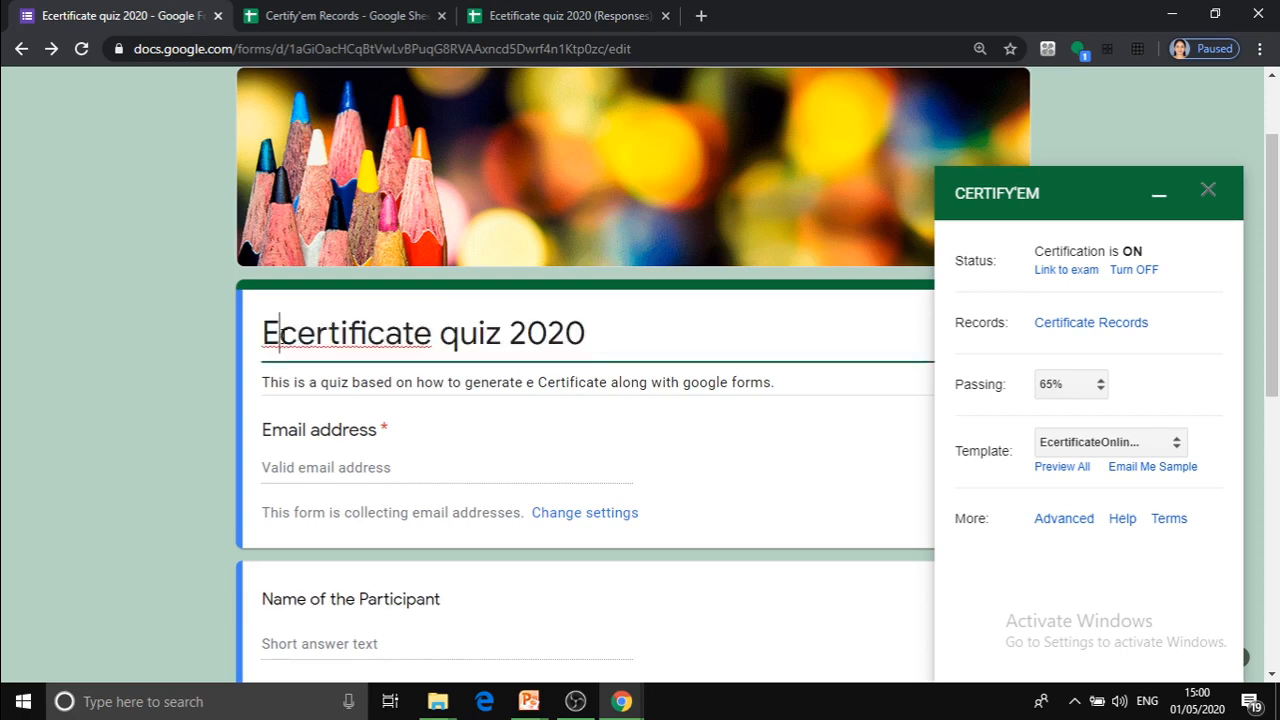
text(-)
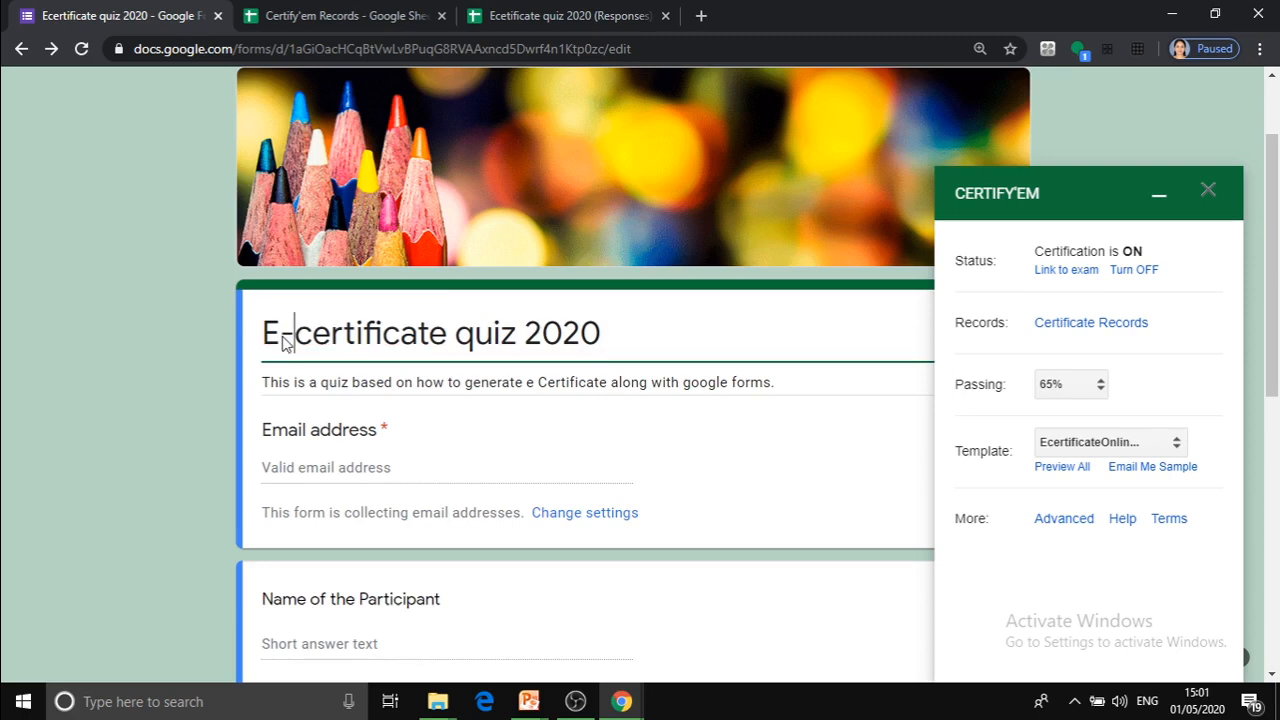
Rename the form file as "E certificate quiz 2020".
drag(1272, 317, 1272, 248)
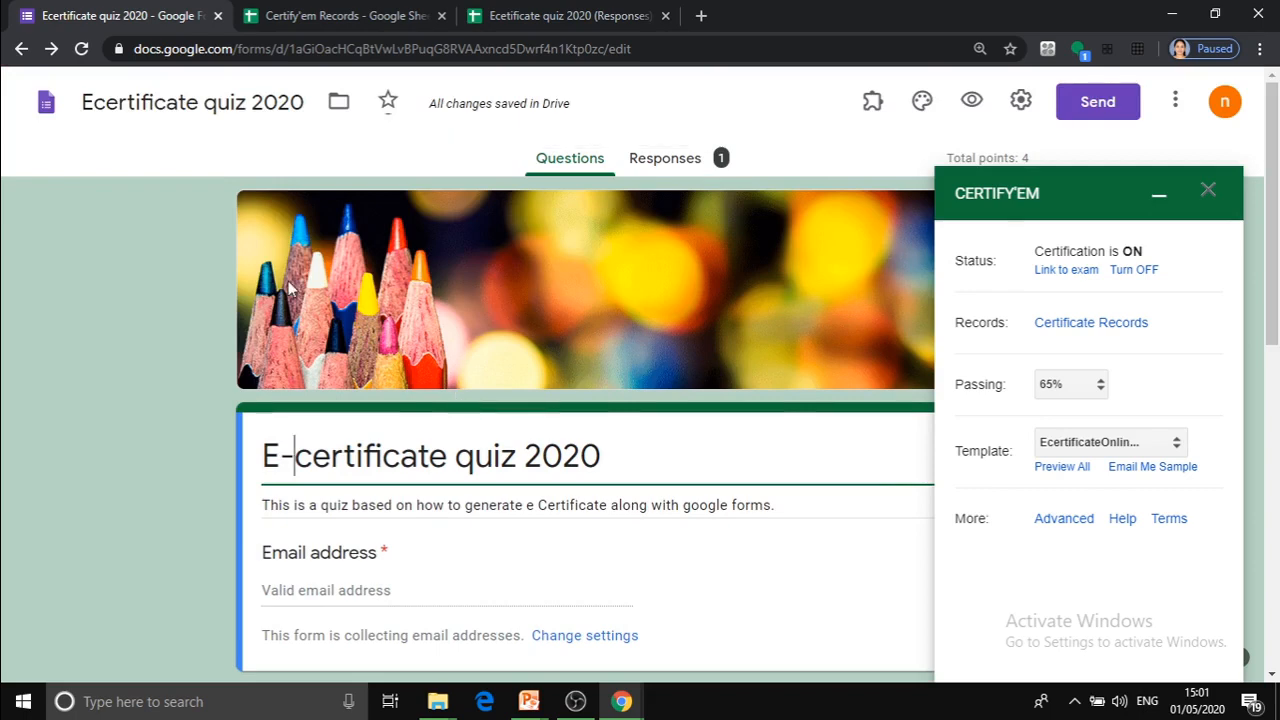
click(95, 101)
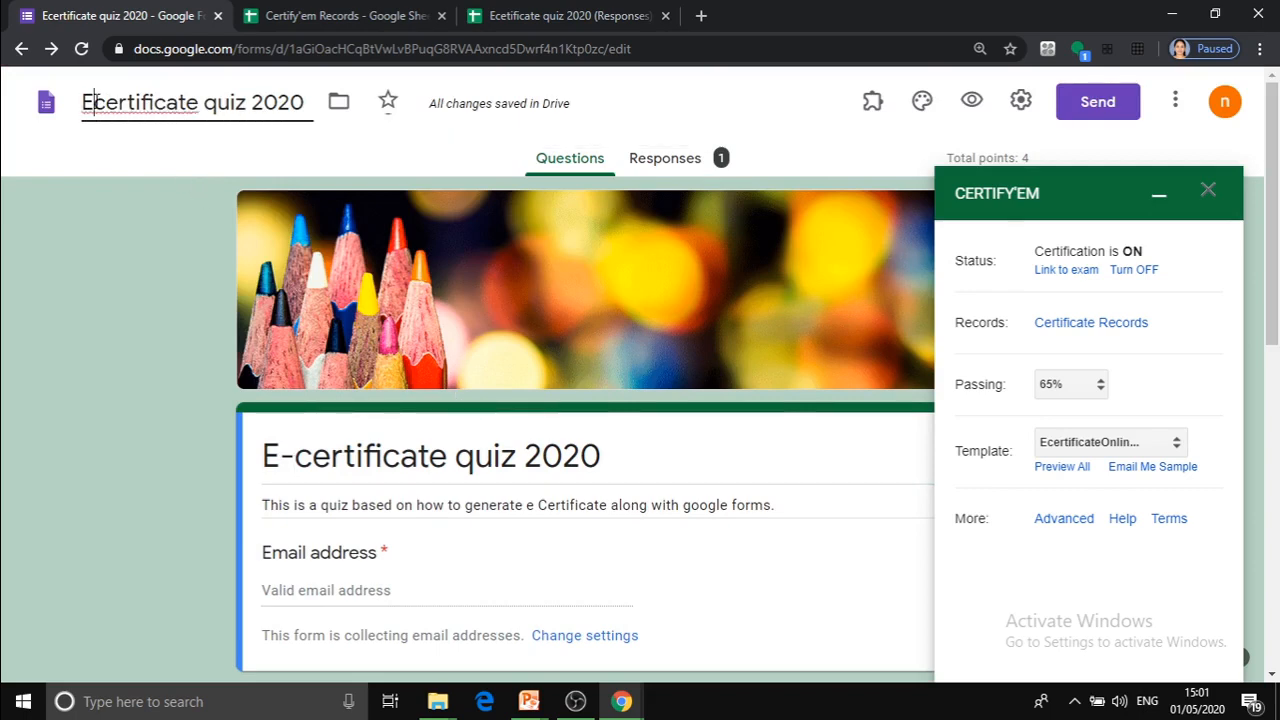
click(433, 127)
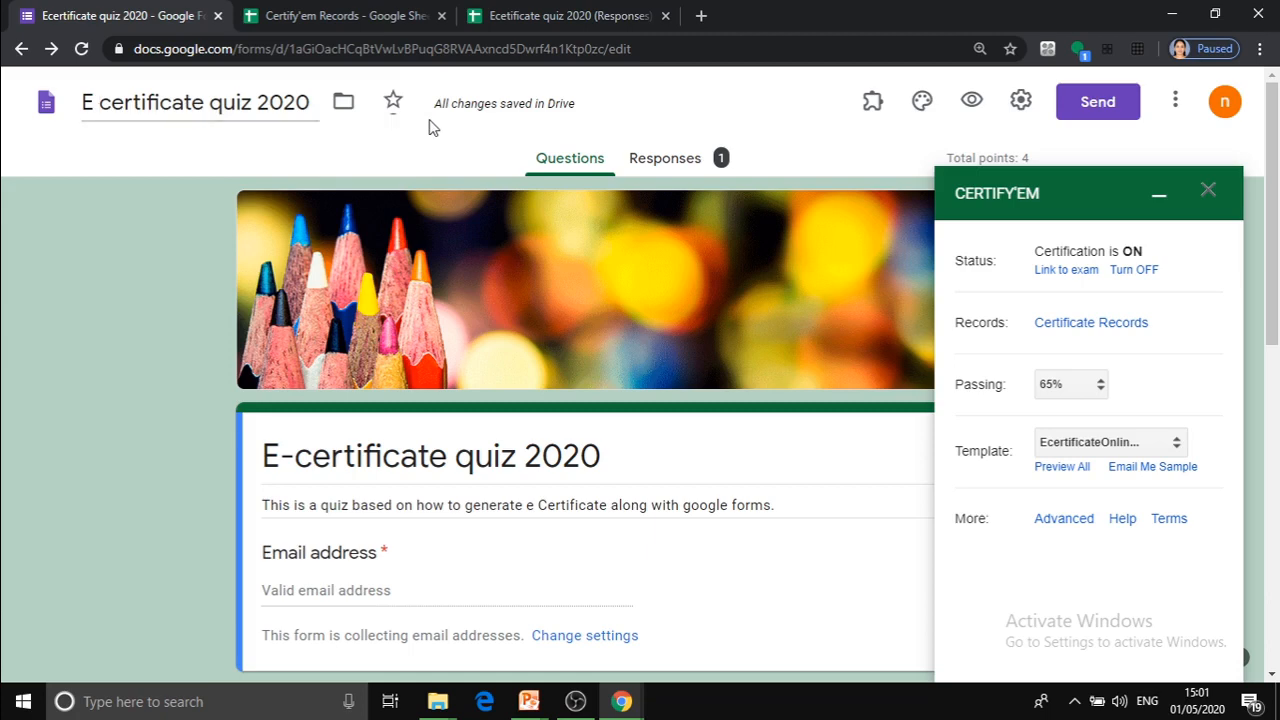
triple_click(341, 508)
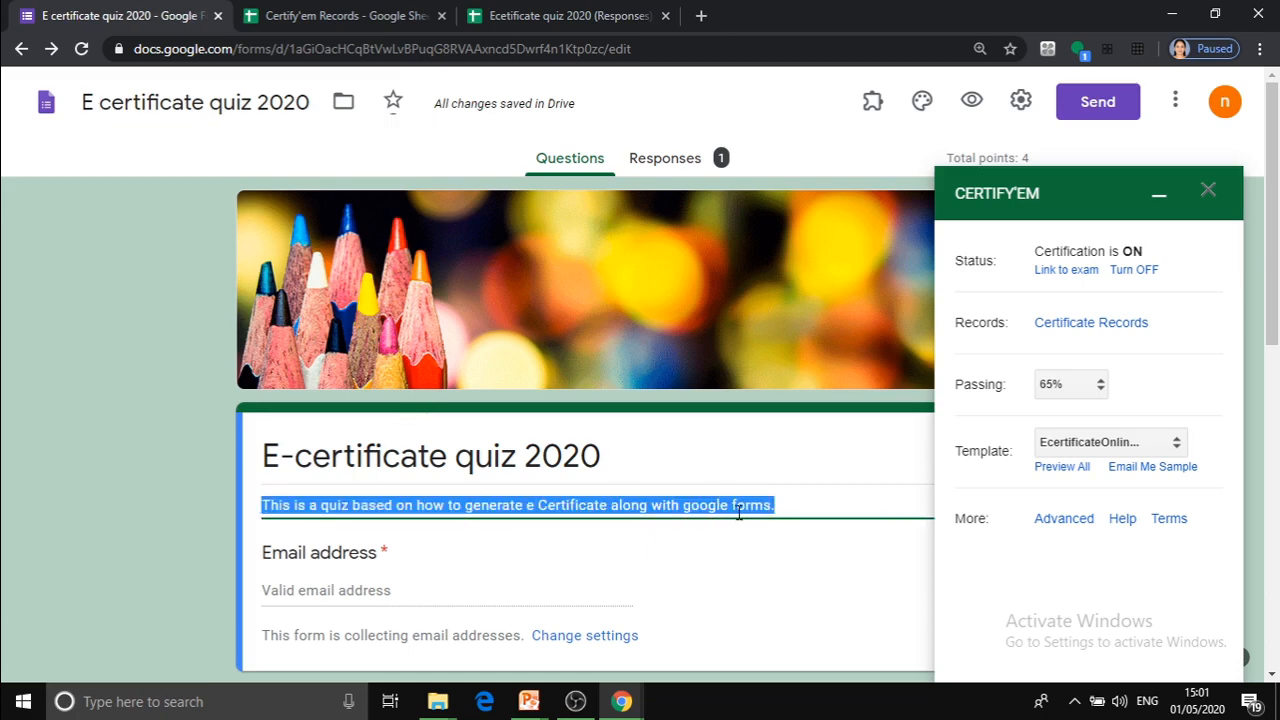
click(735, 507)
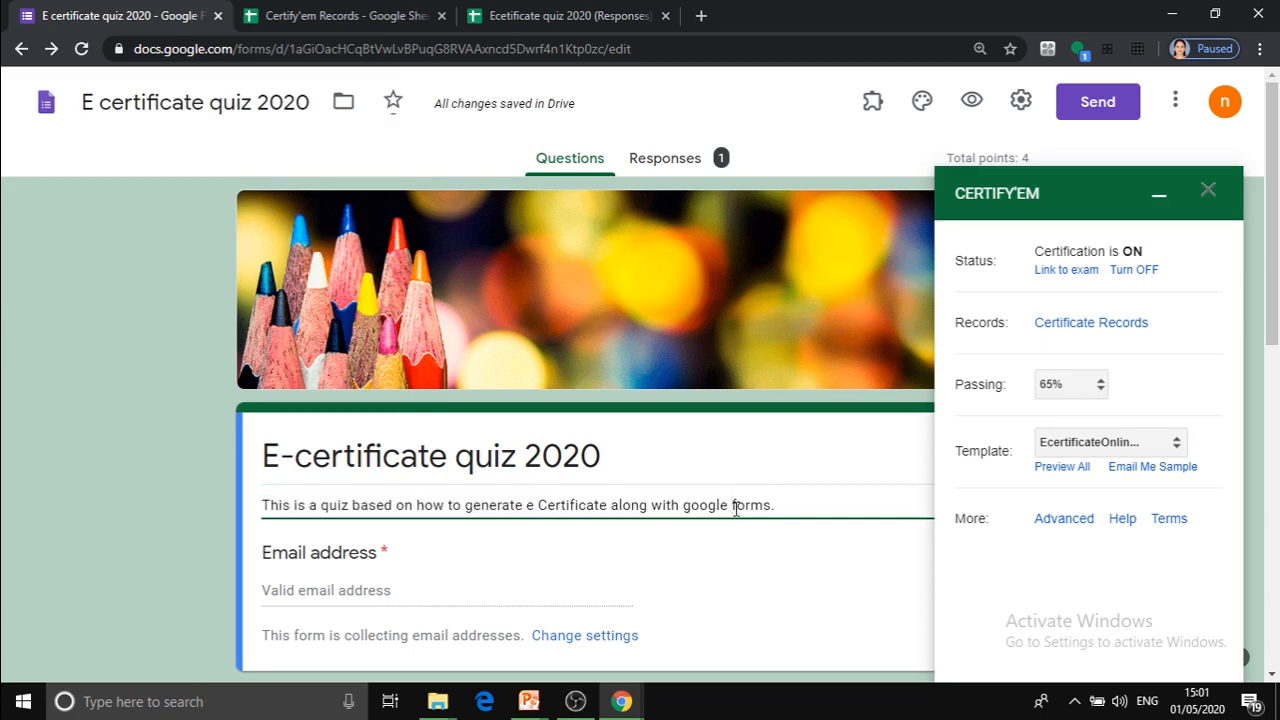
key(BackSpace)
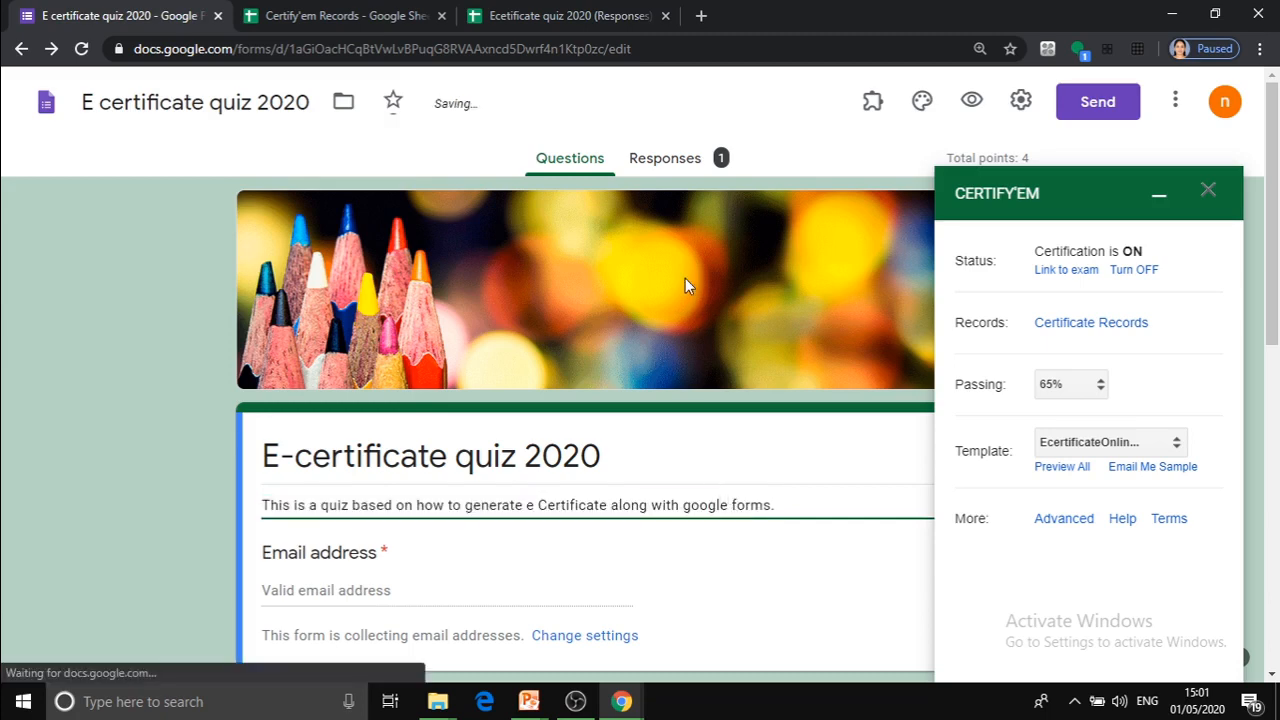